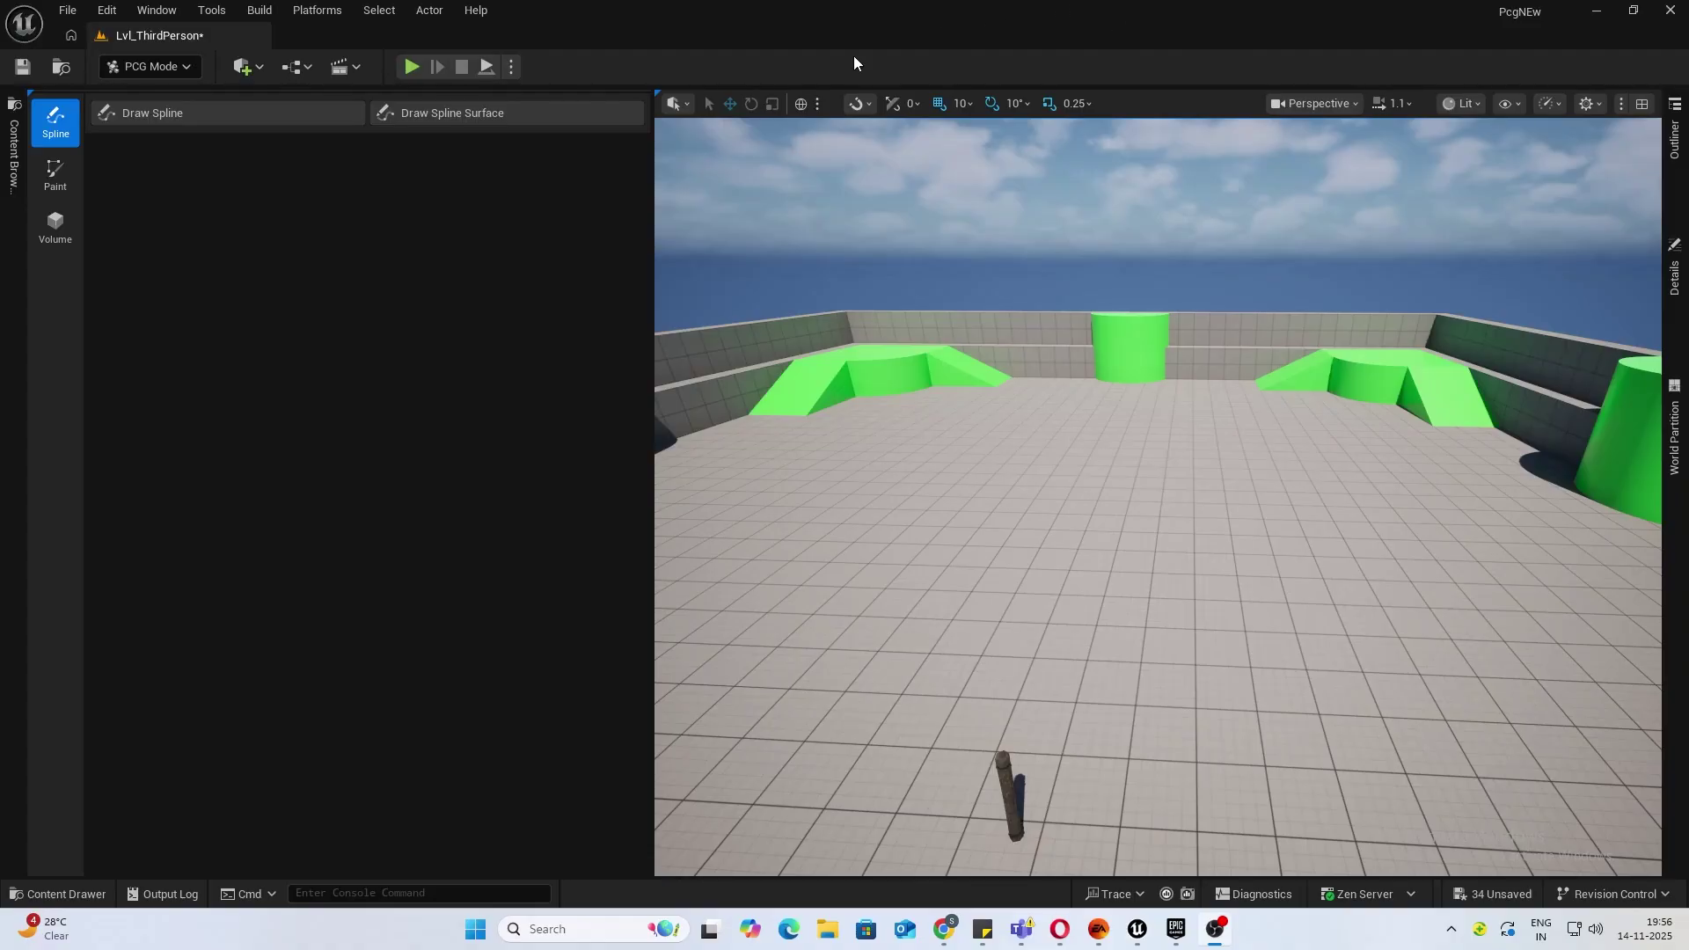
Return to Selection mode and check the Procedural Content Generation plugins by searching the plugin list for "Proced".
click(155, 78)
click(152, 98)
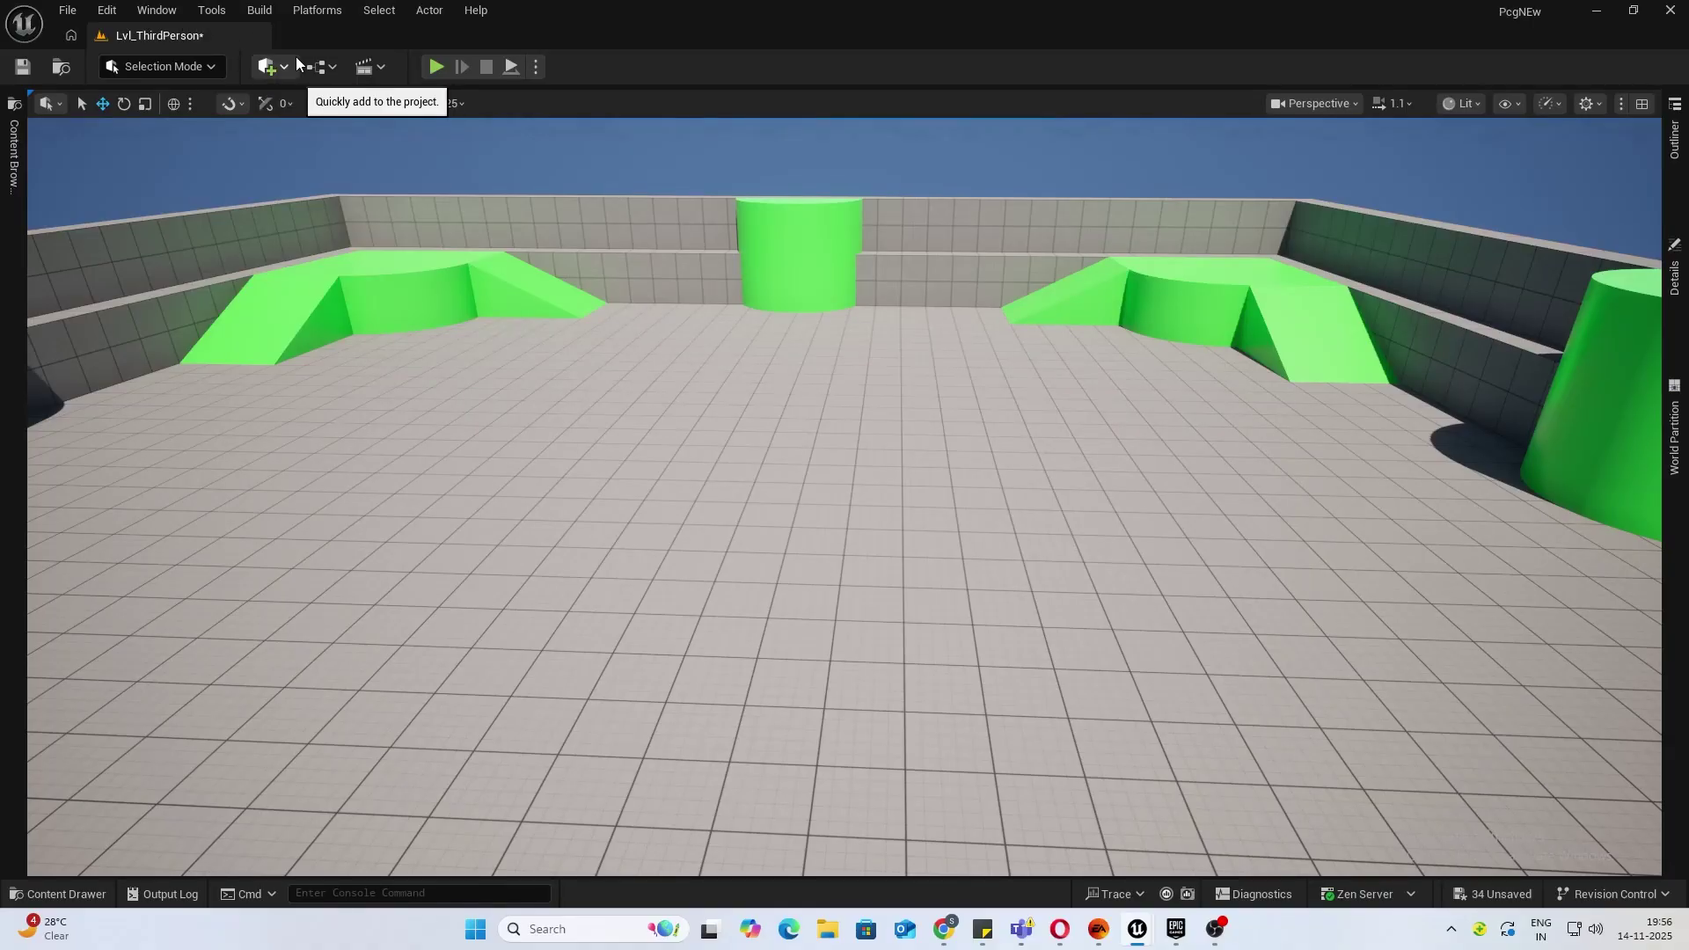
click(68, 11)
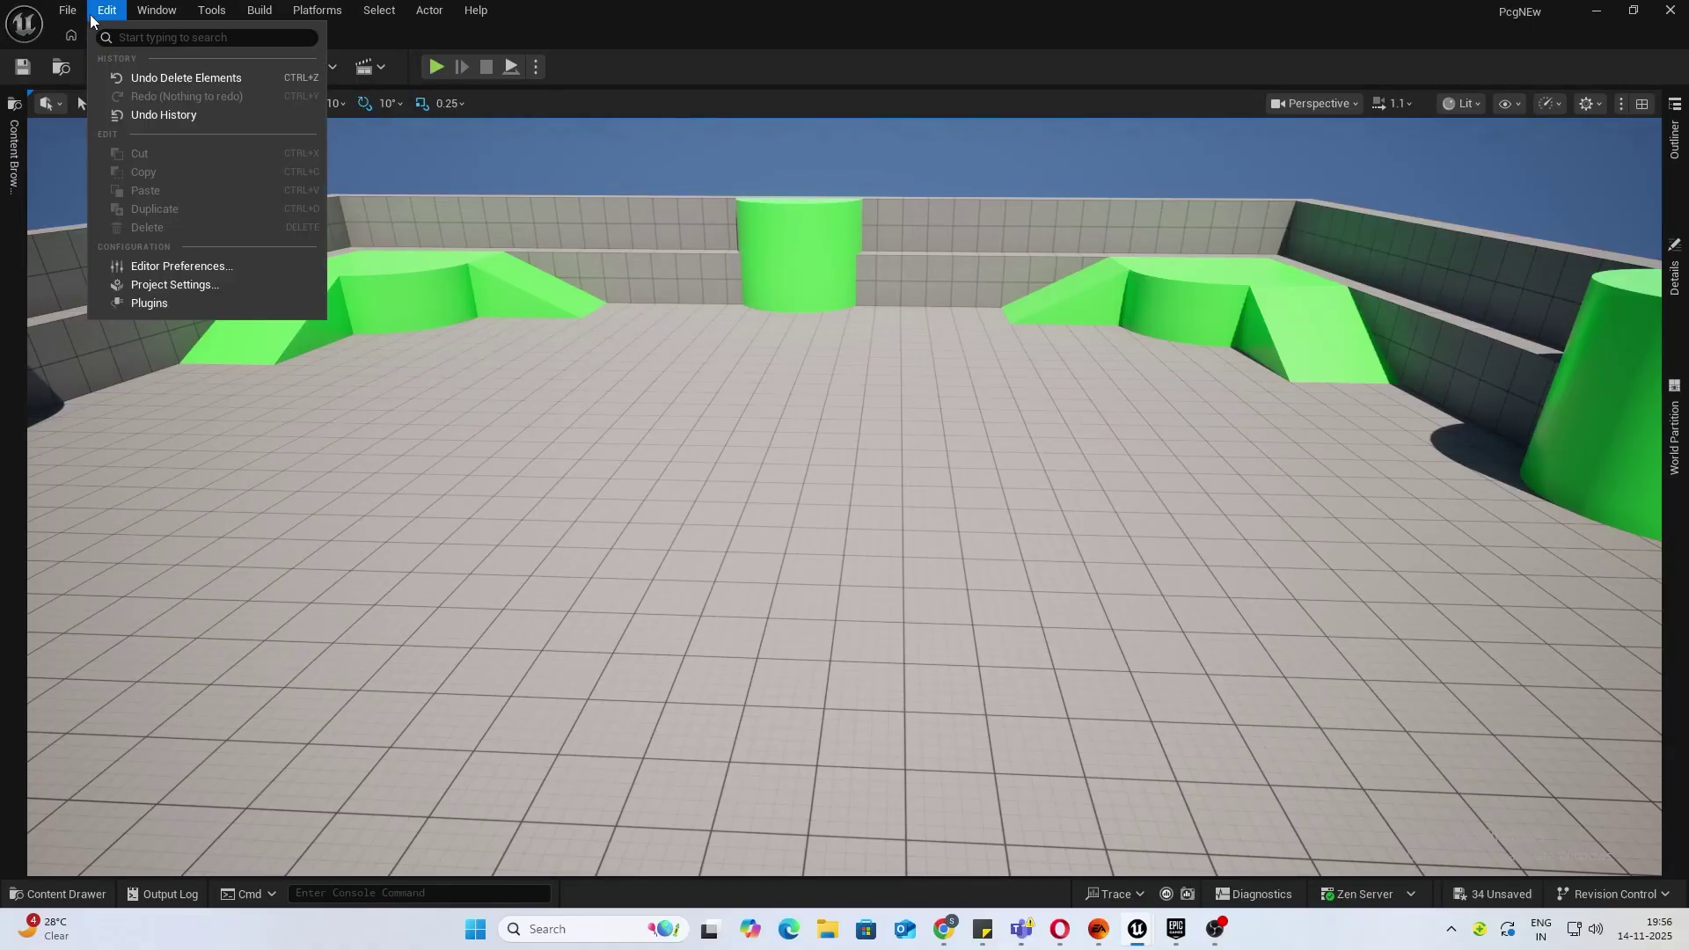
click(145, 310)
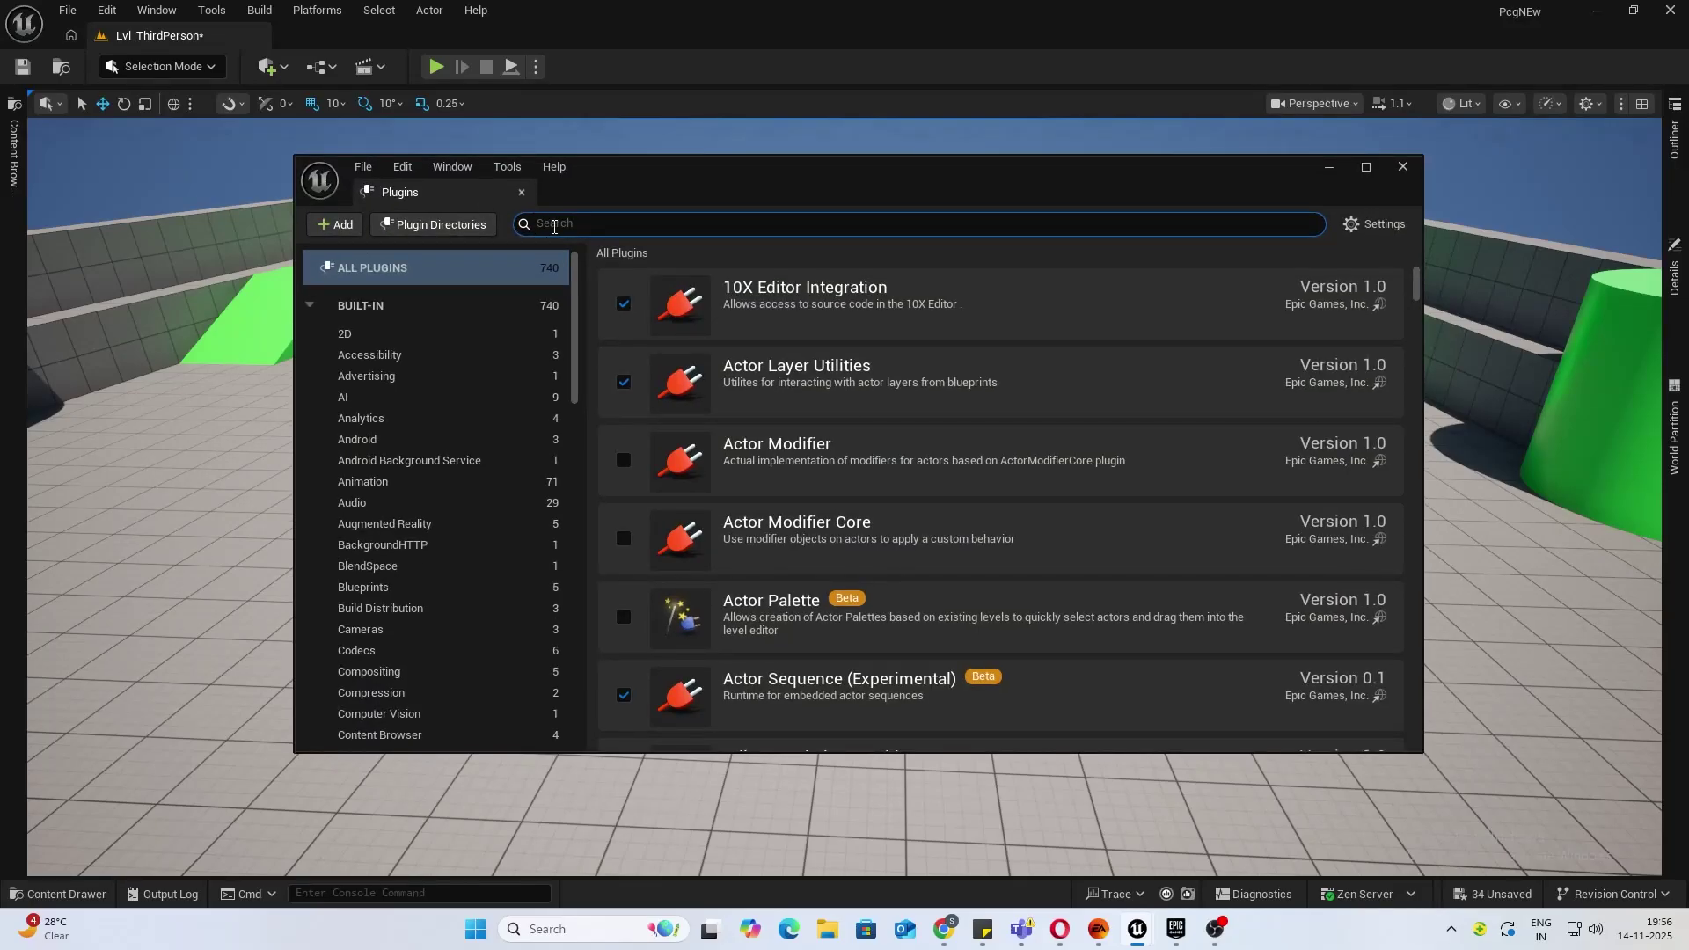
text(Proc)
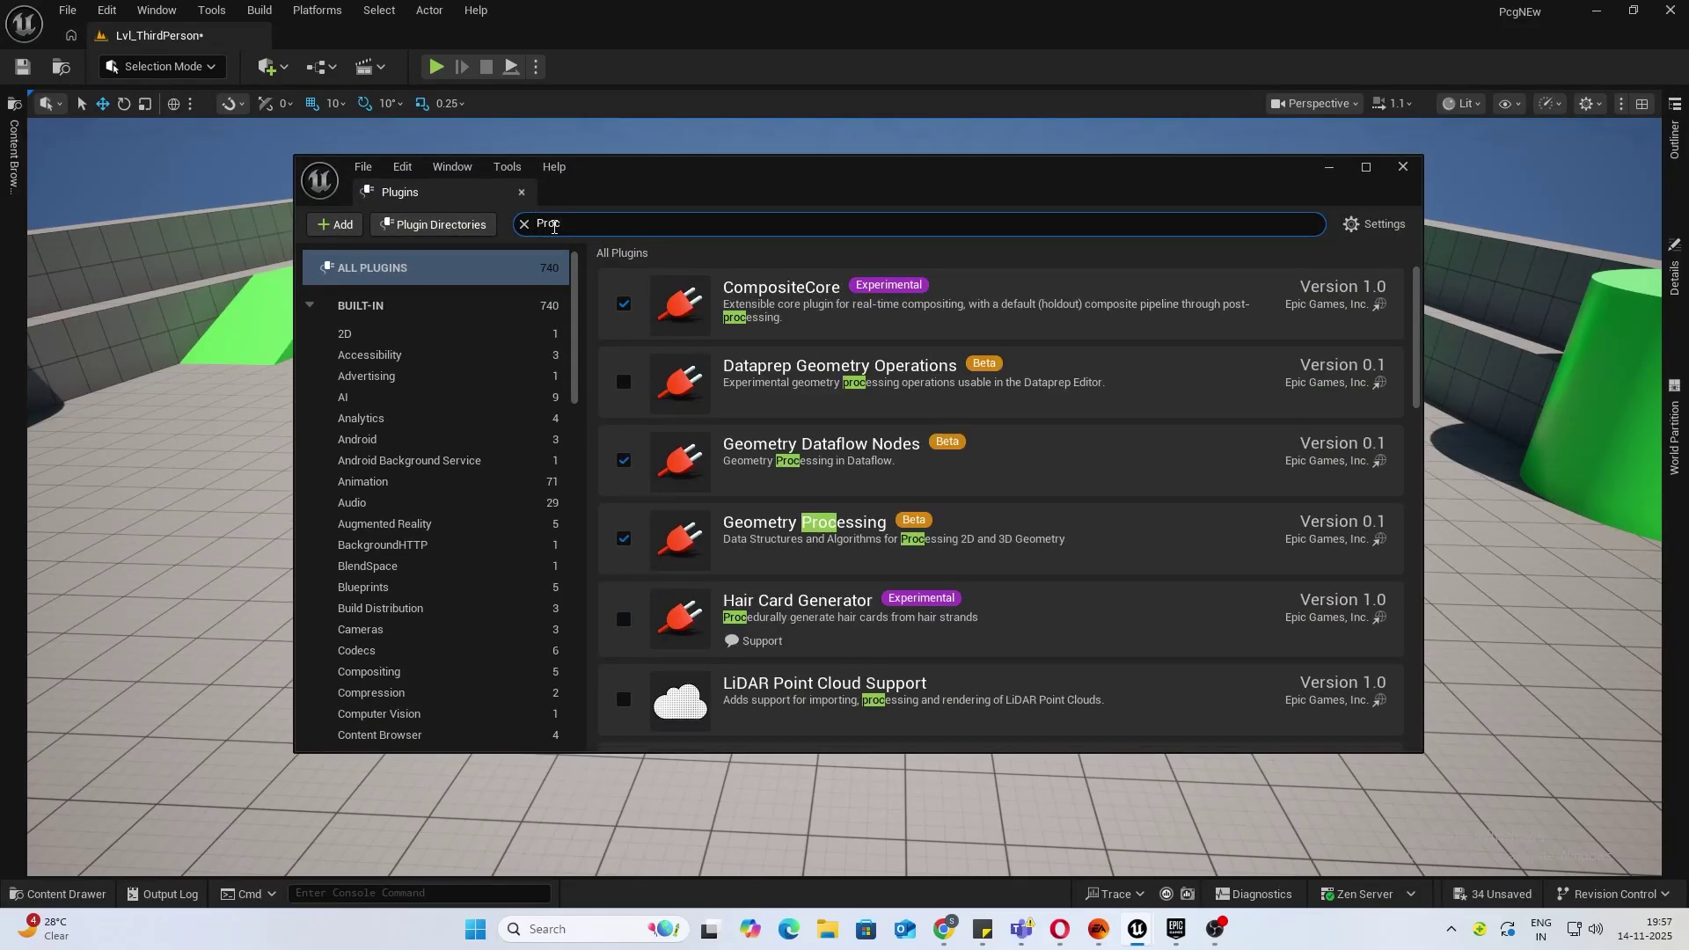
text(ed)
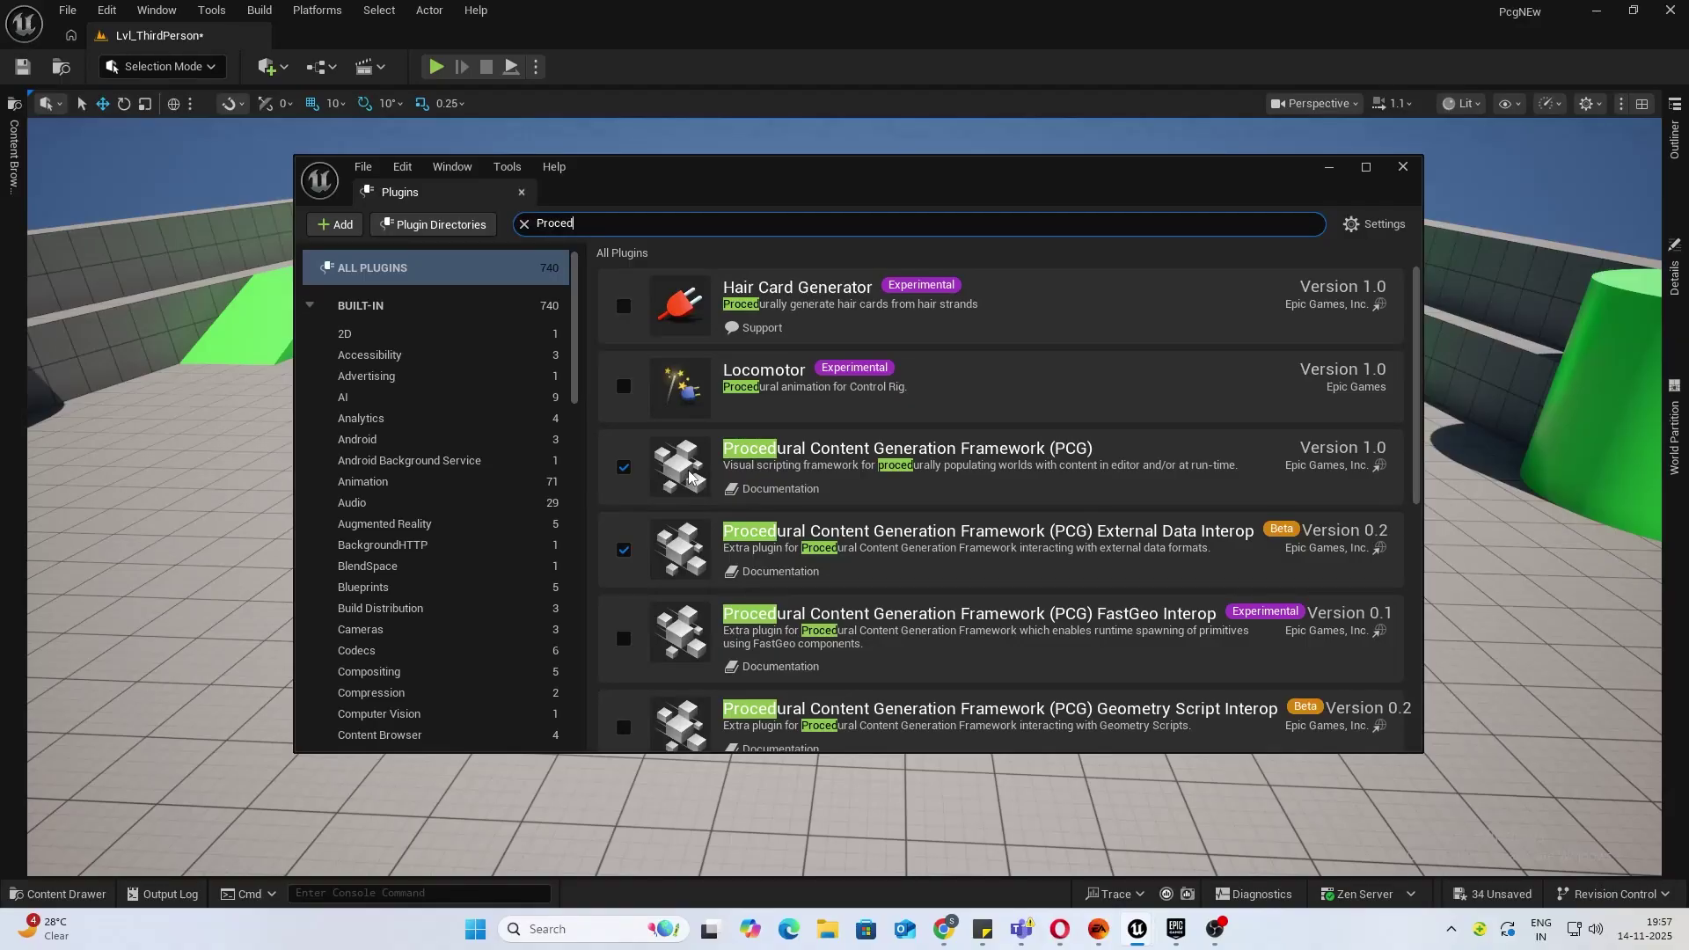
click(1403, 166)
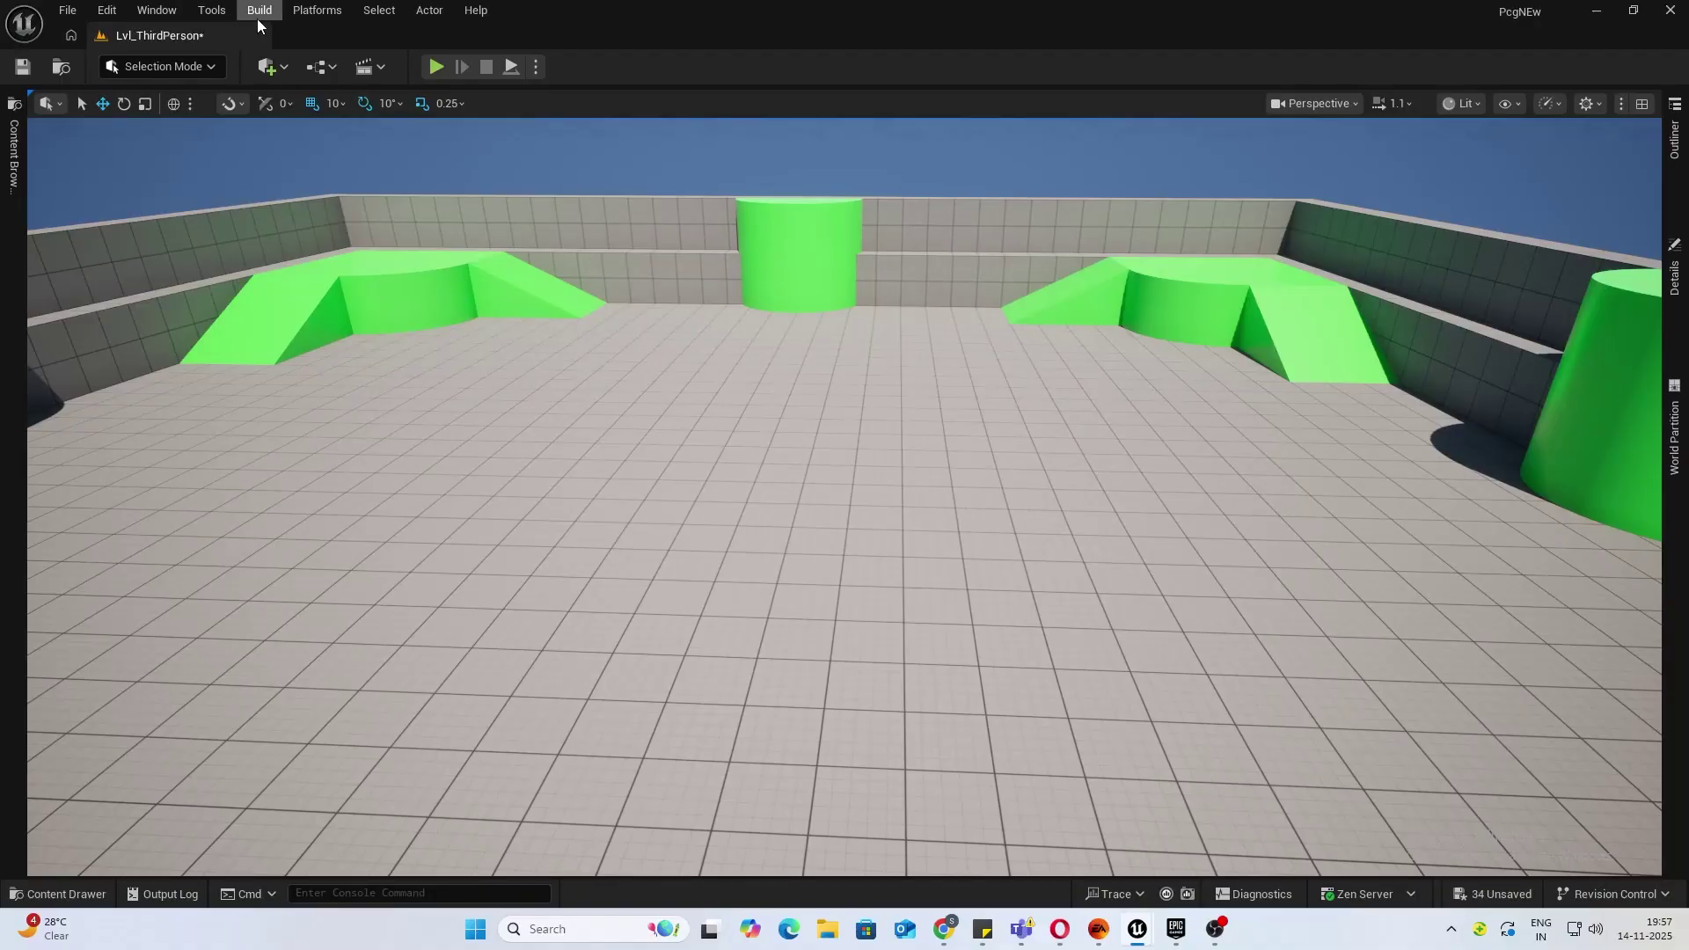
click(172, 67)
click(171, 66)
click(171, 67)
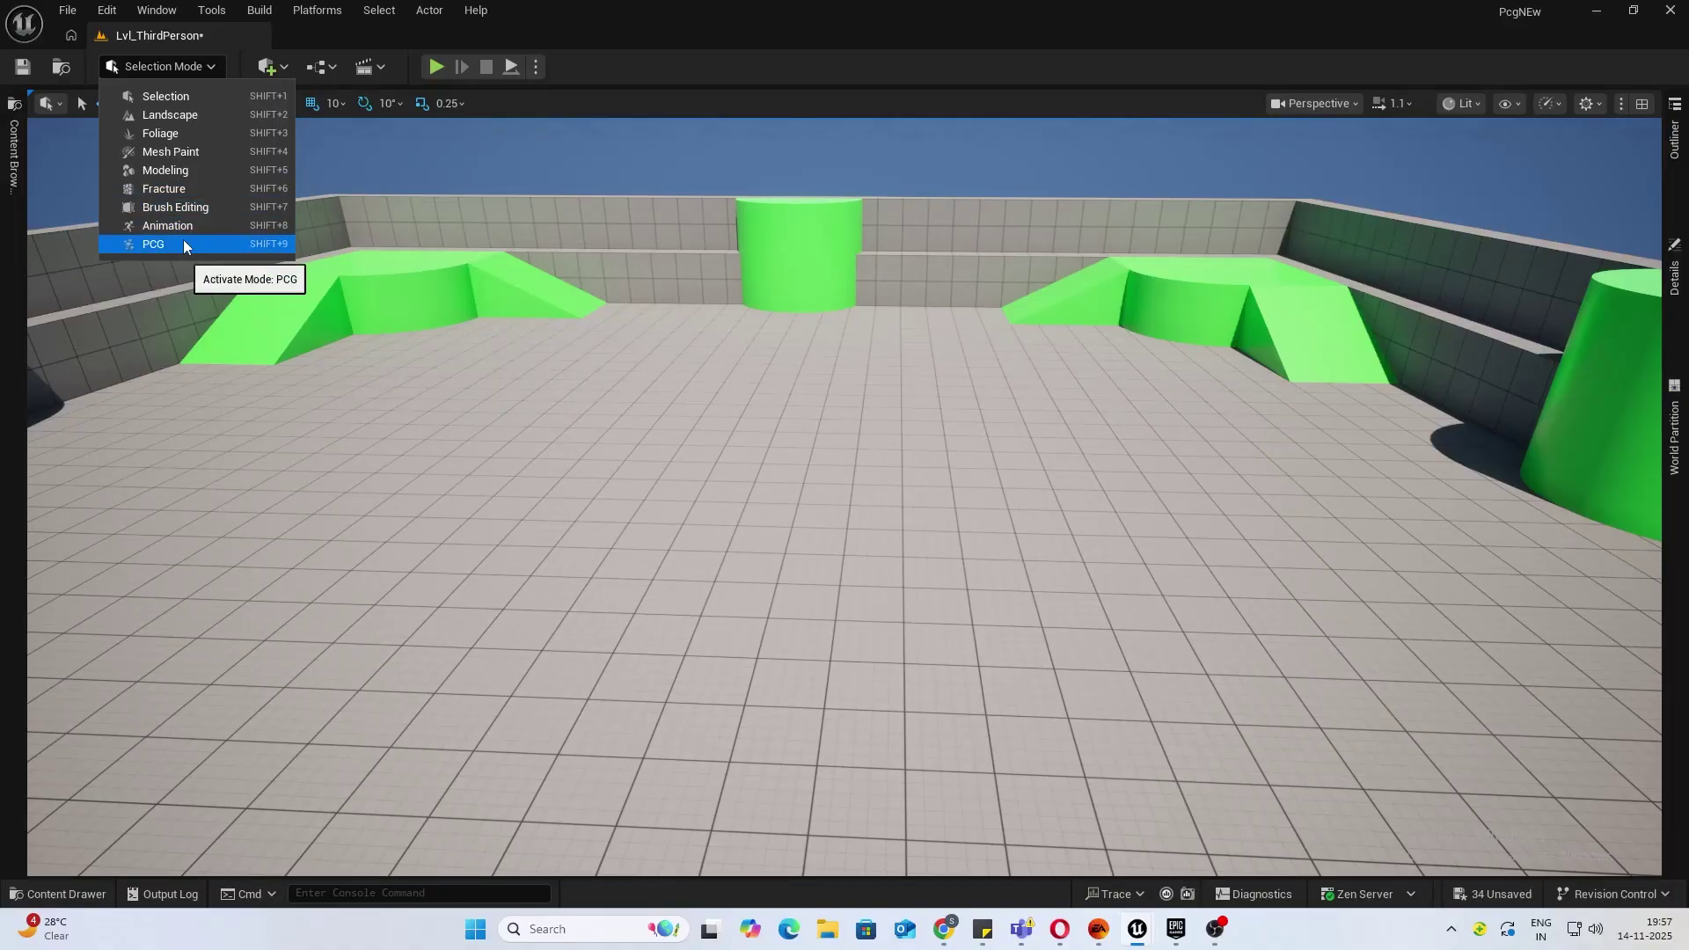
click(183, 244)
click(149, 67)
click(164, 96)
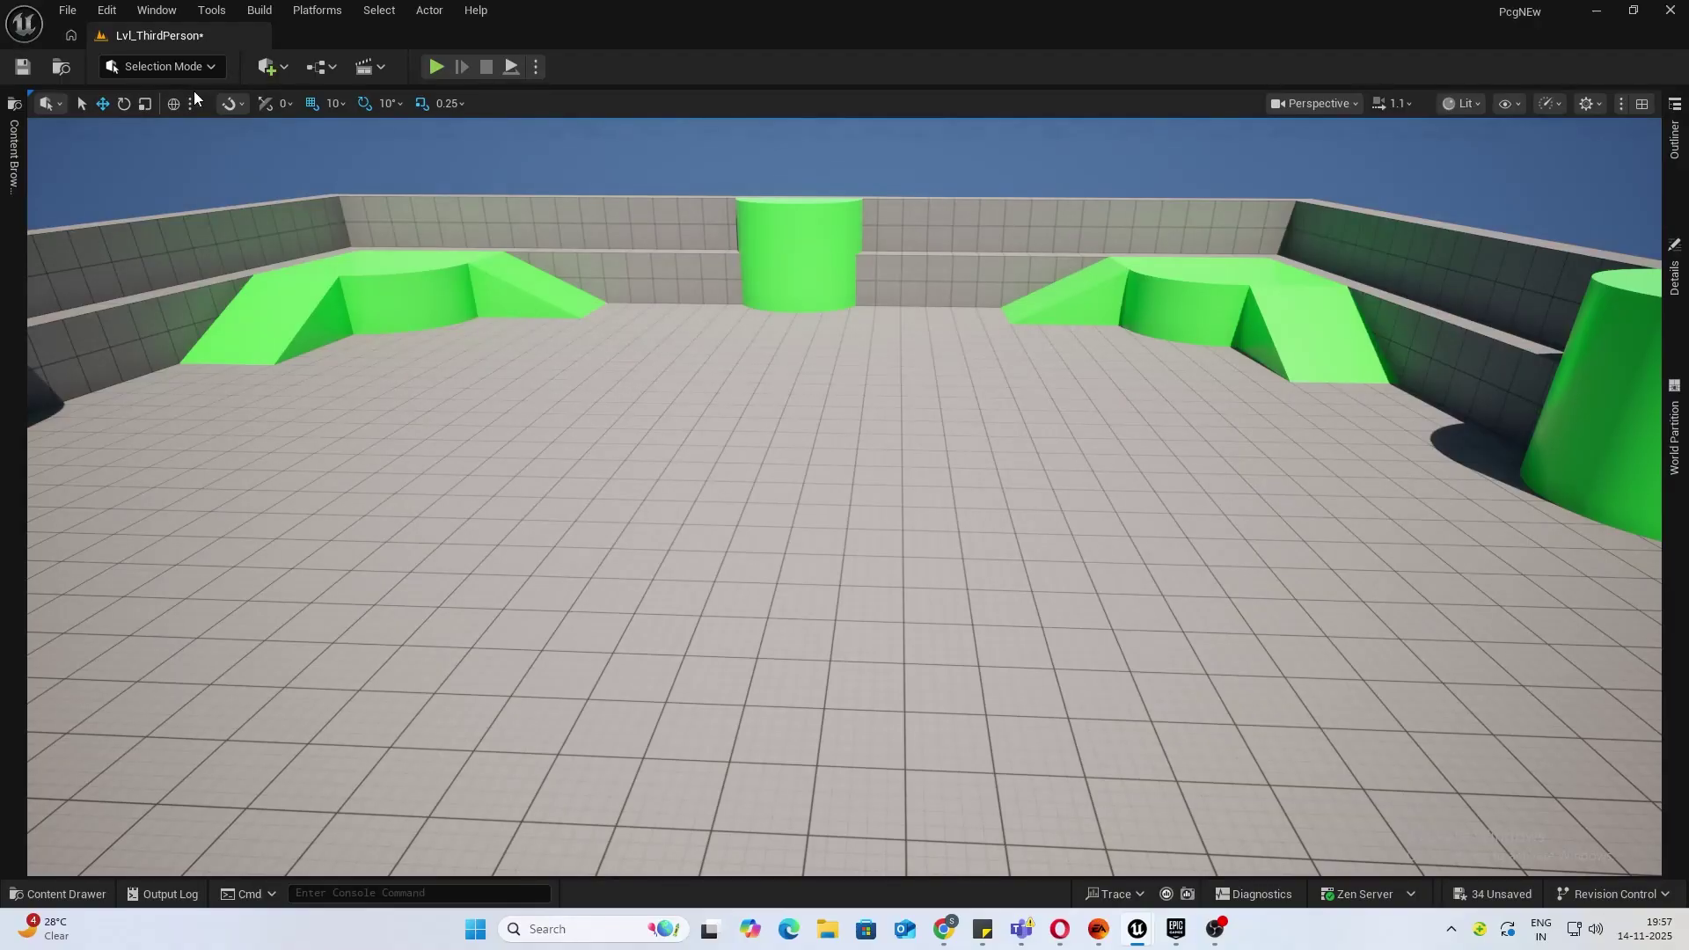
Activate PCG mode in the level editor.
click(420, 259)
key(shift+8)
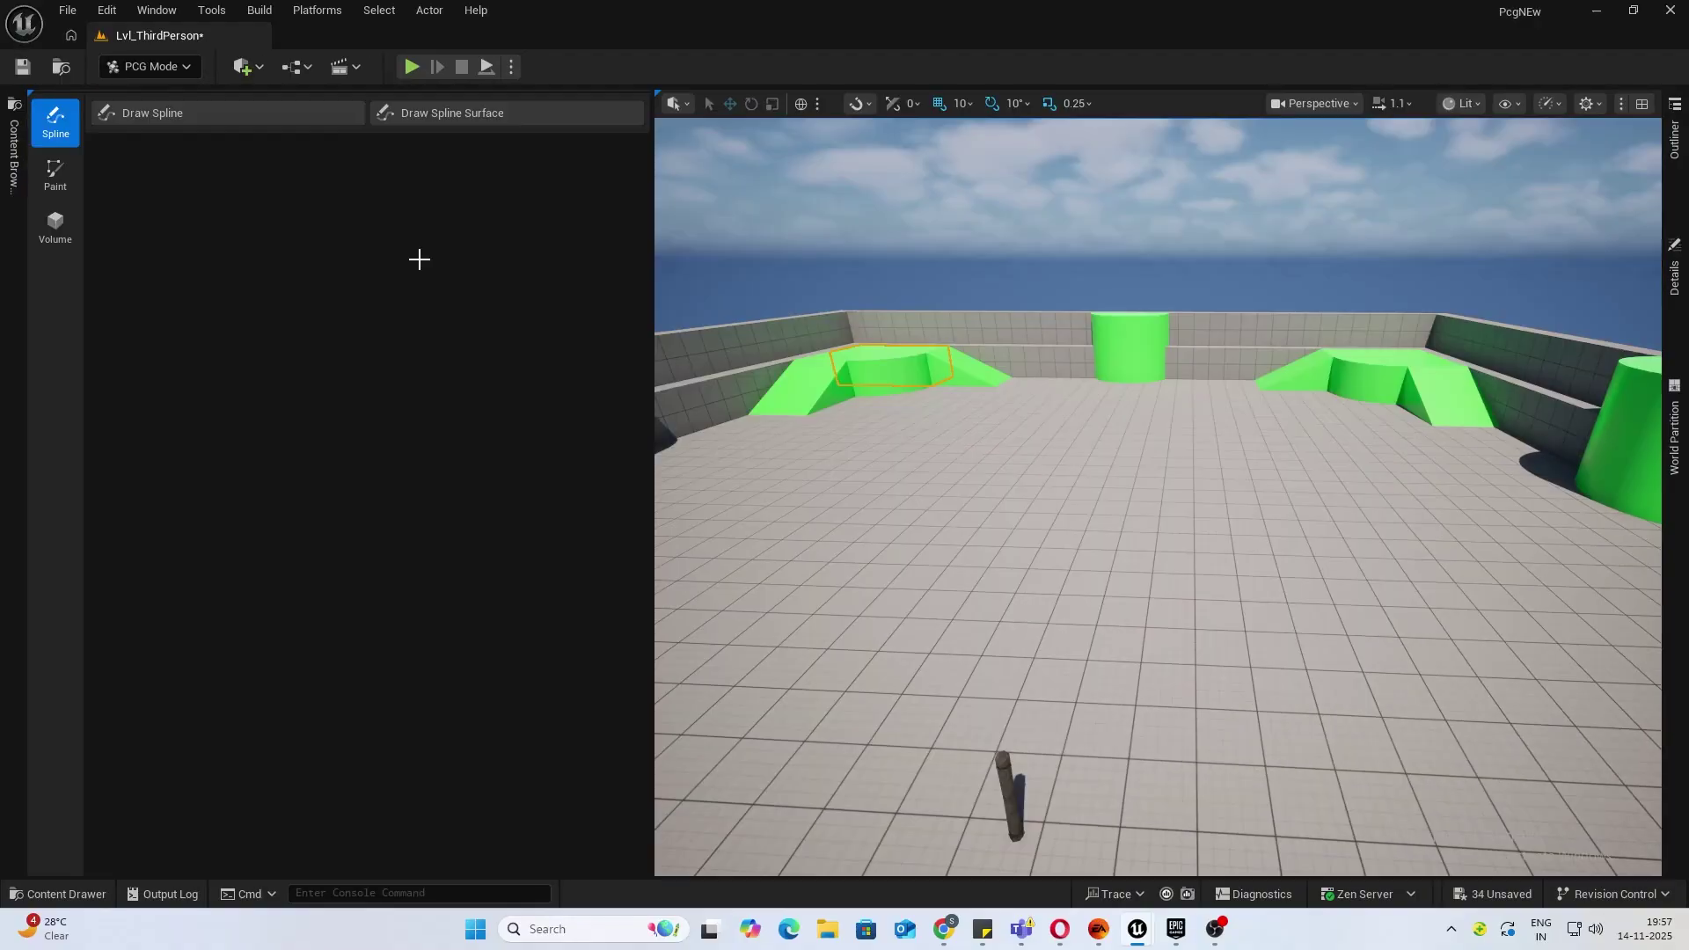
Start Draw Spline with the SpacingTool graph and sketch a freehand curved spline across the arena floor.
right_drag(841, 340, 665, 340)
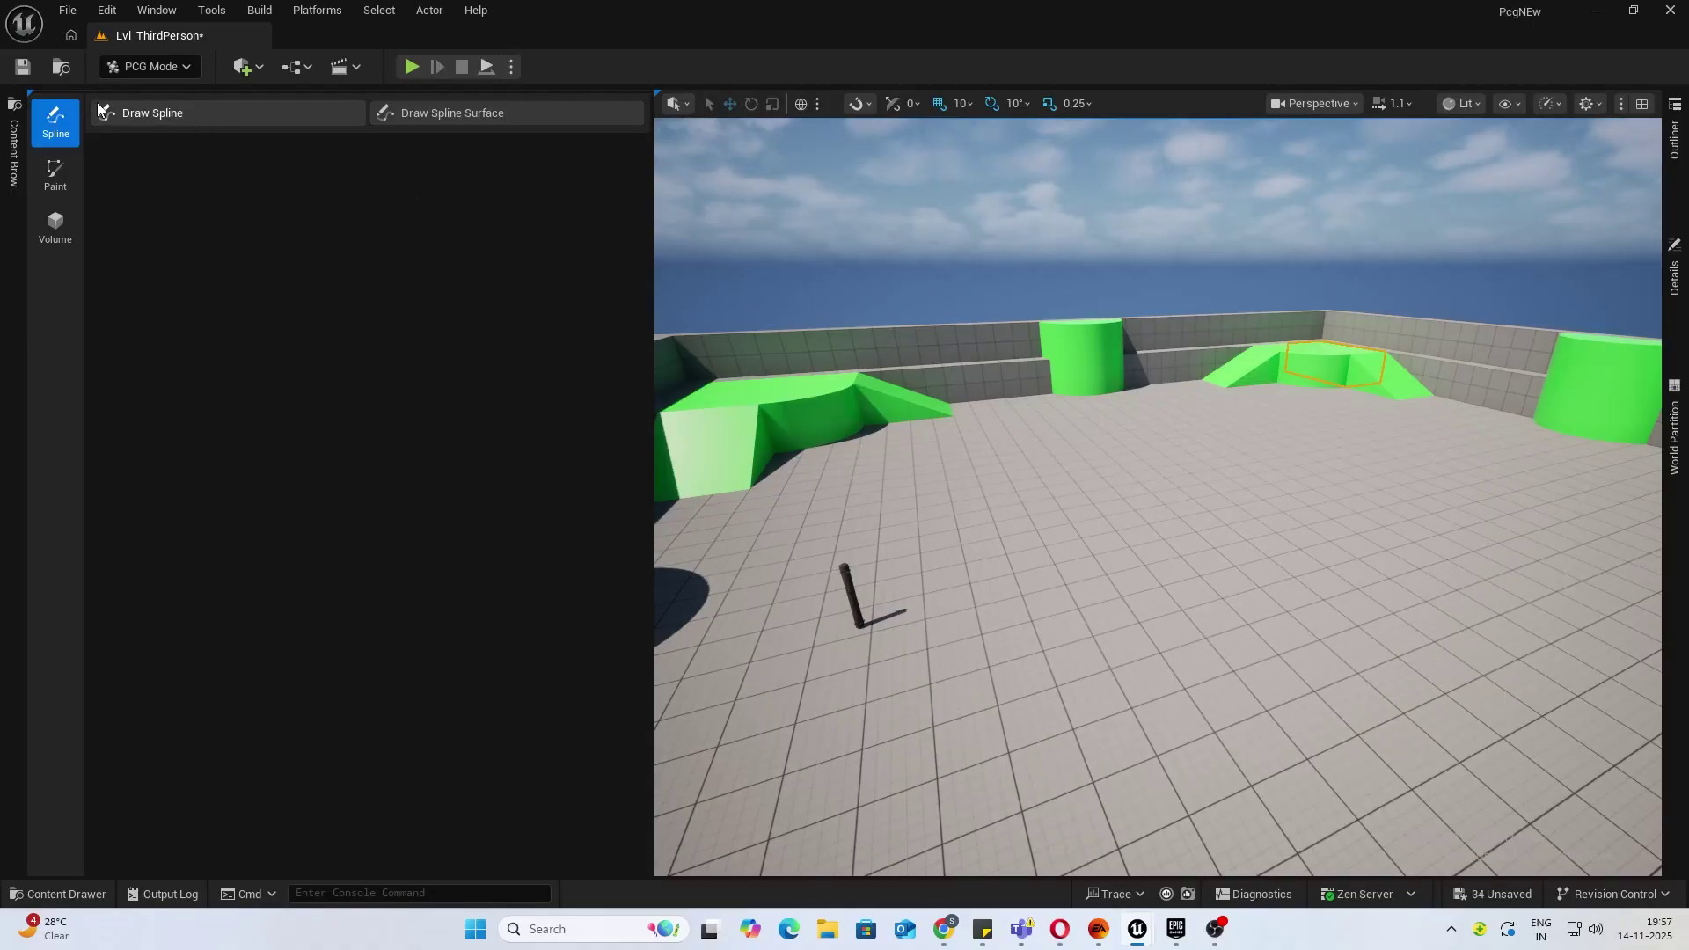
click(162, 115)
mouse_move(980, 424)
right_down()
mouse_move(980, 369)
mouse_move(1249, 422)
mouse_move(1117, 350)
right_up()
mouse_move(1257, 345)
mouse_down()
mouse_move(1037, 596)
mouse_move(679, 739)
mouse_move(694, 731)
mouse_up()
key(w)
right_drag(1158, 497, 1056, 398)
key(s)
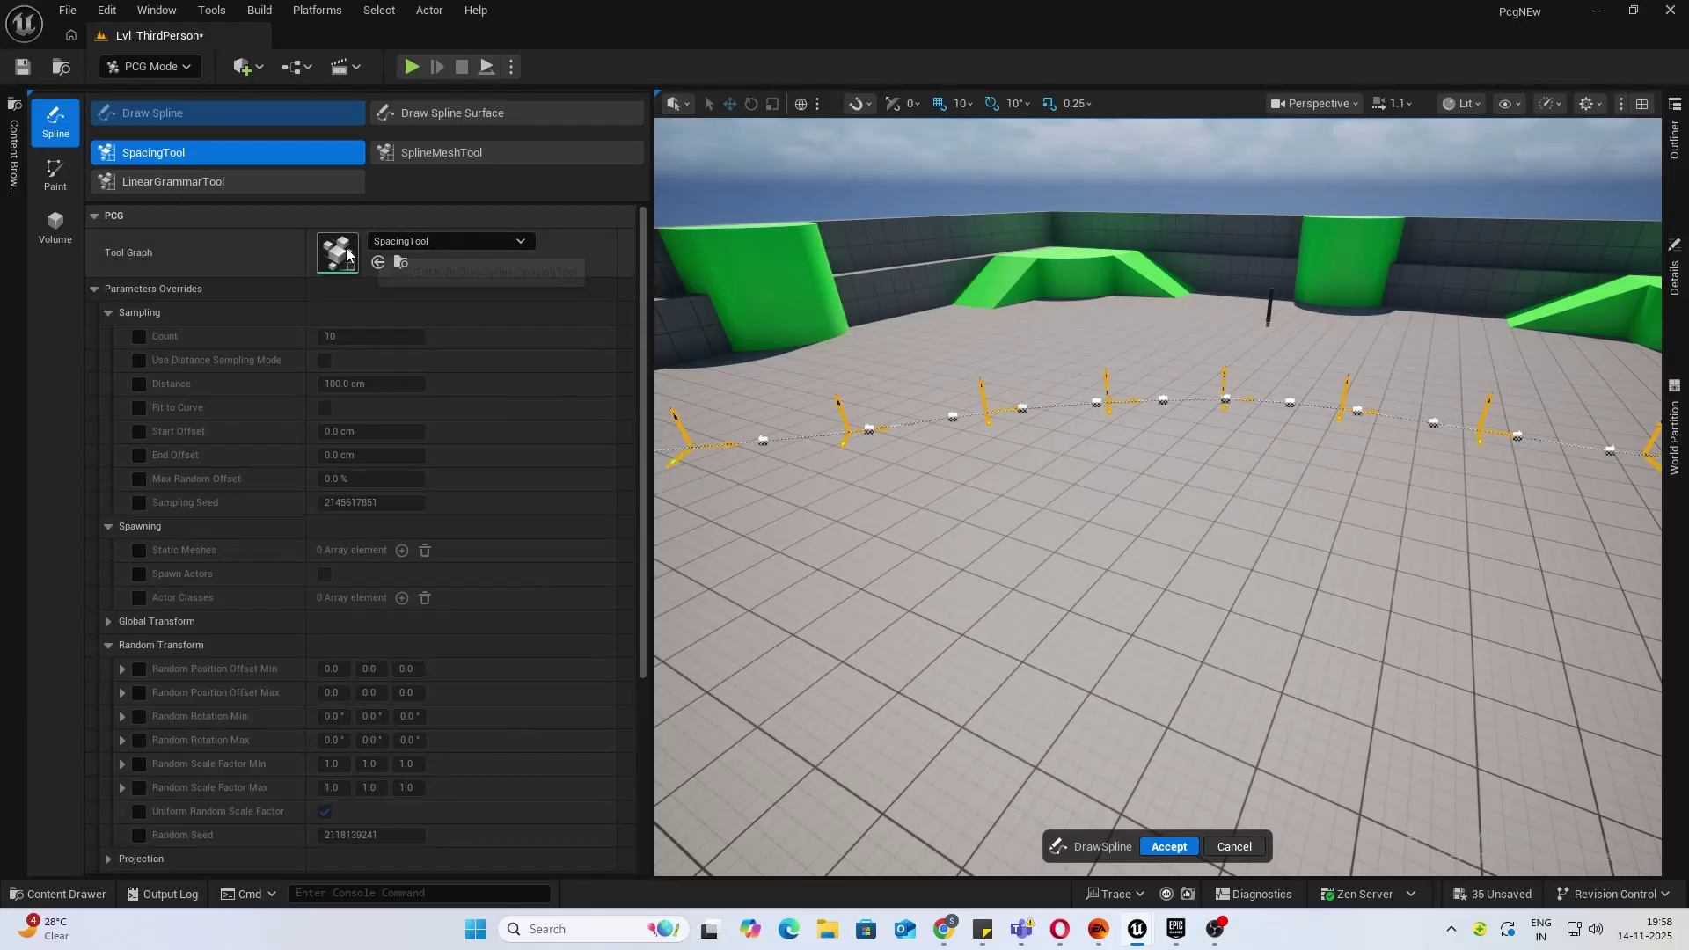
Enable the Static Meshes spawning override, add one array element and assign the Fence1_2 mesh to it.
click(109, 313)
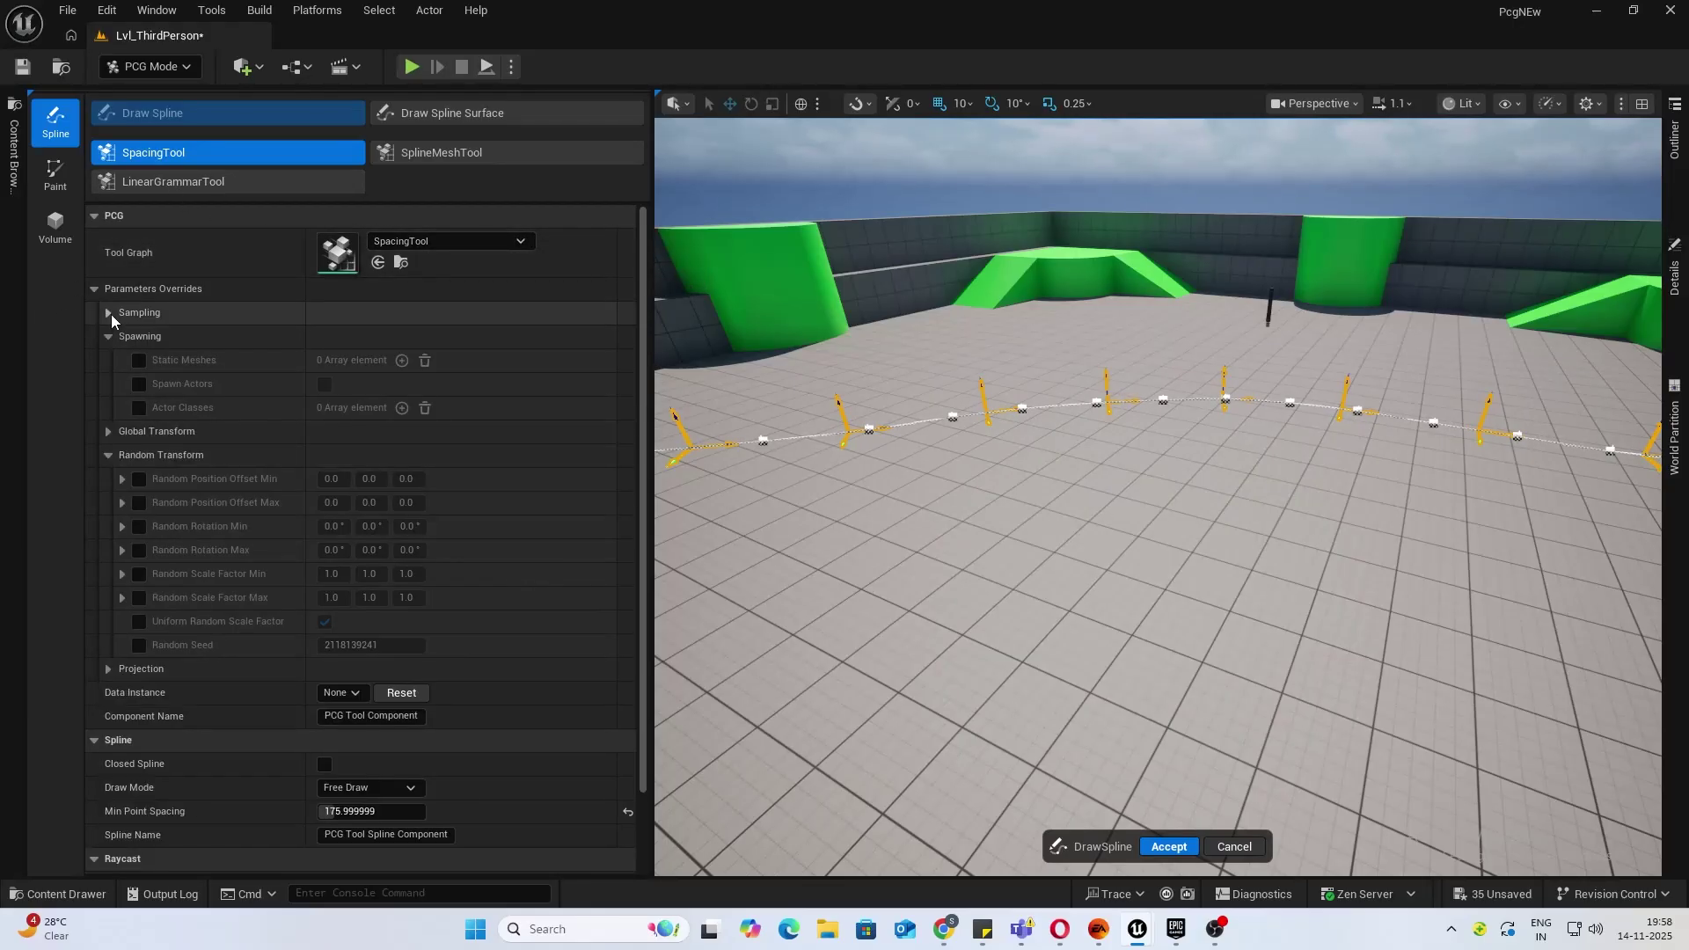
click(111, 314)
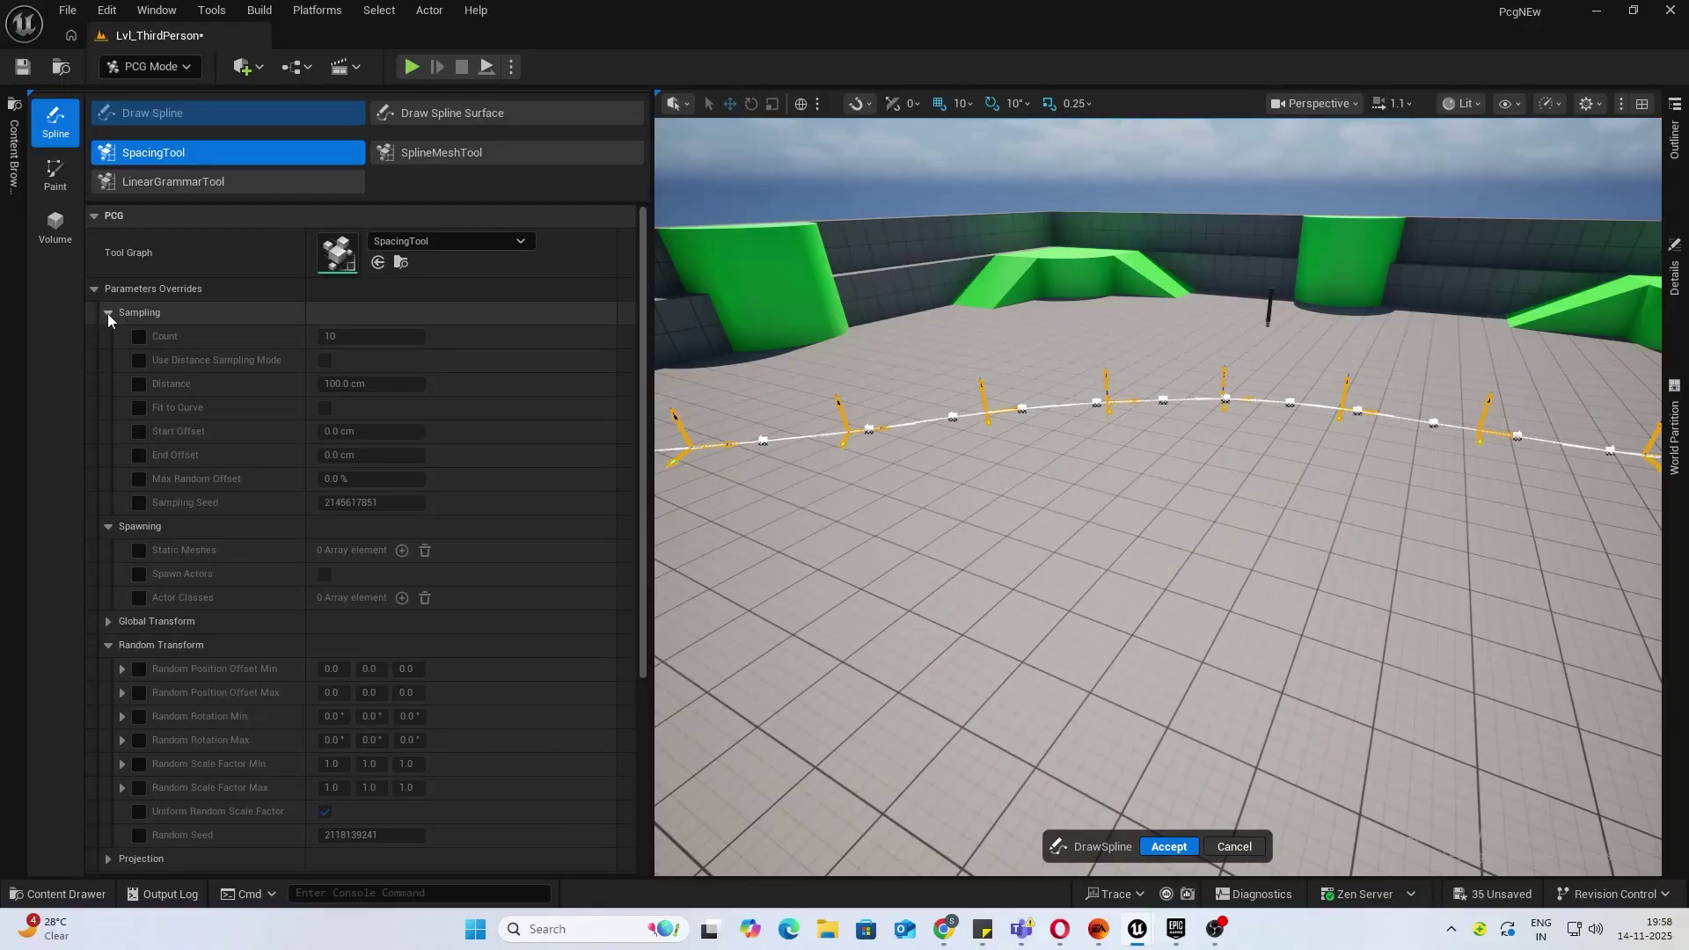
click(108, 313)
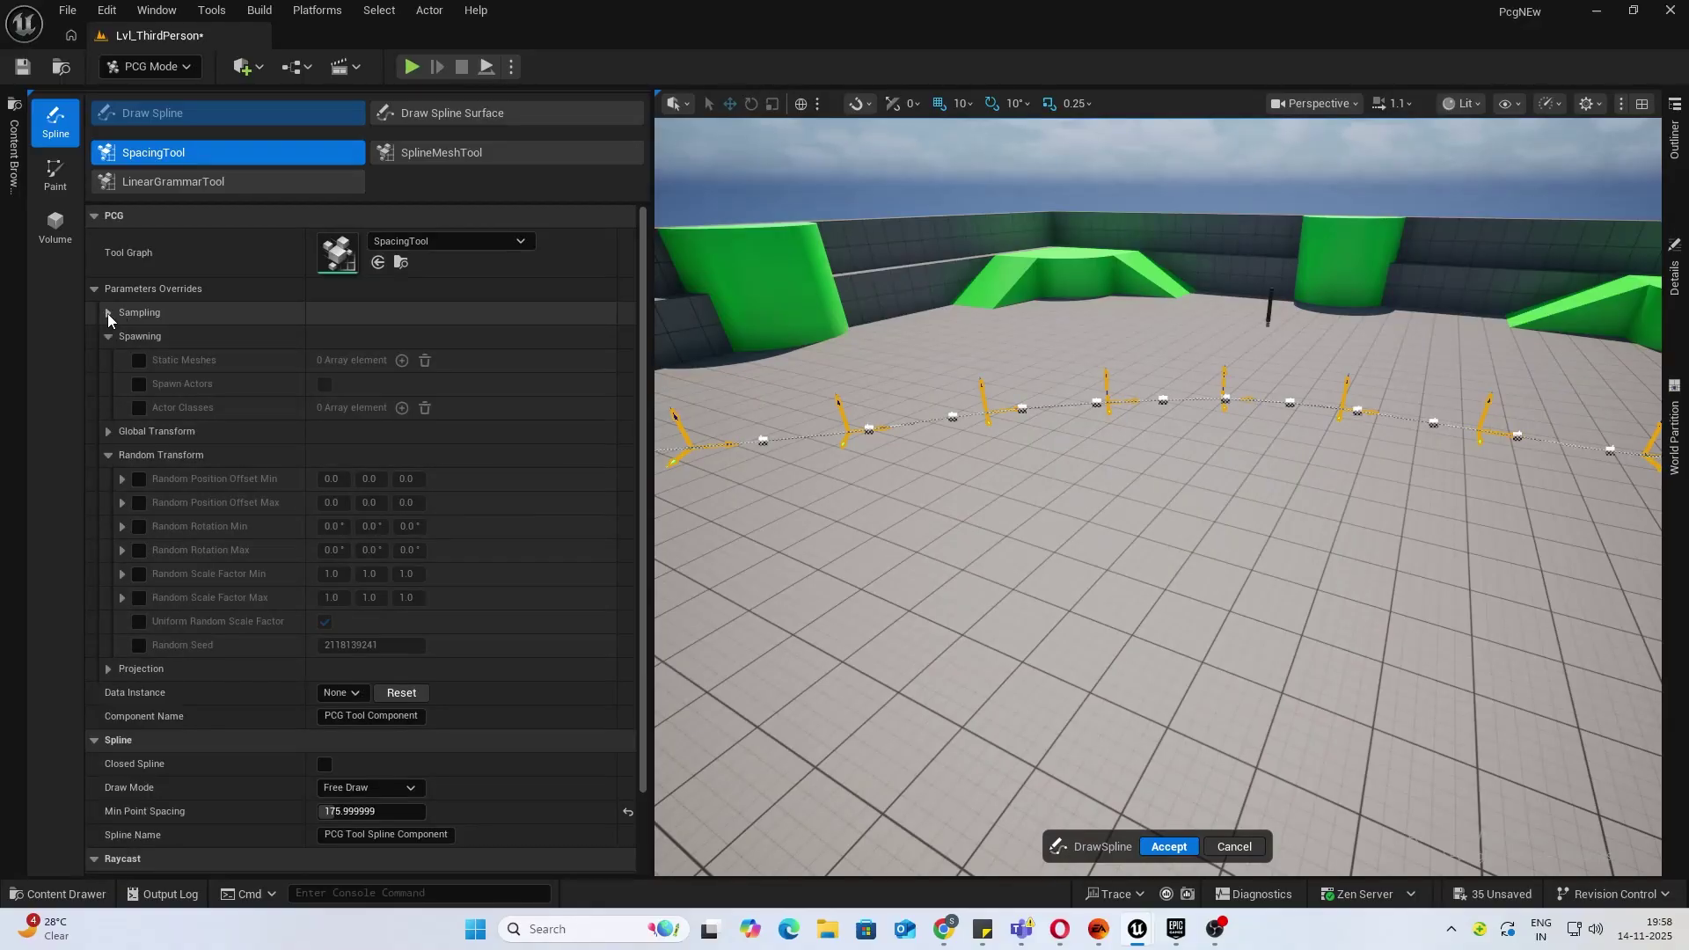
click(137, 361)
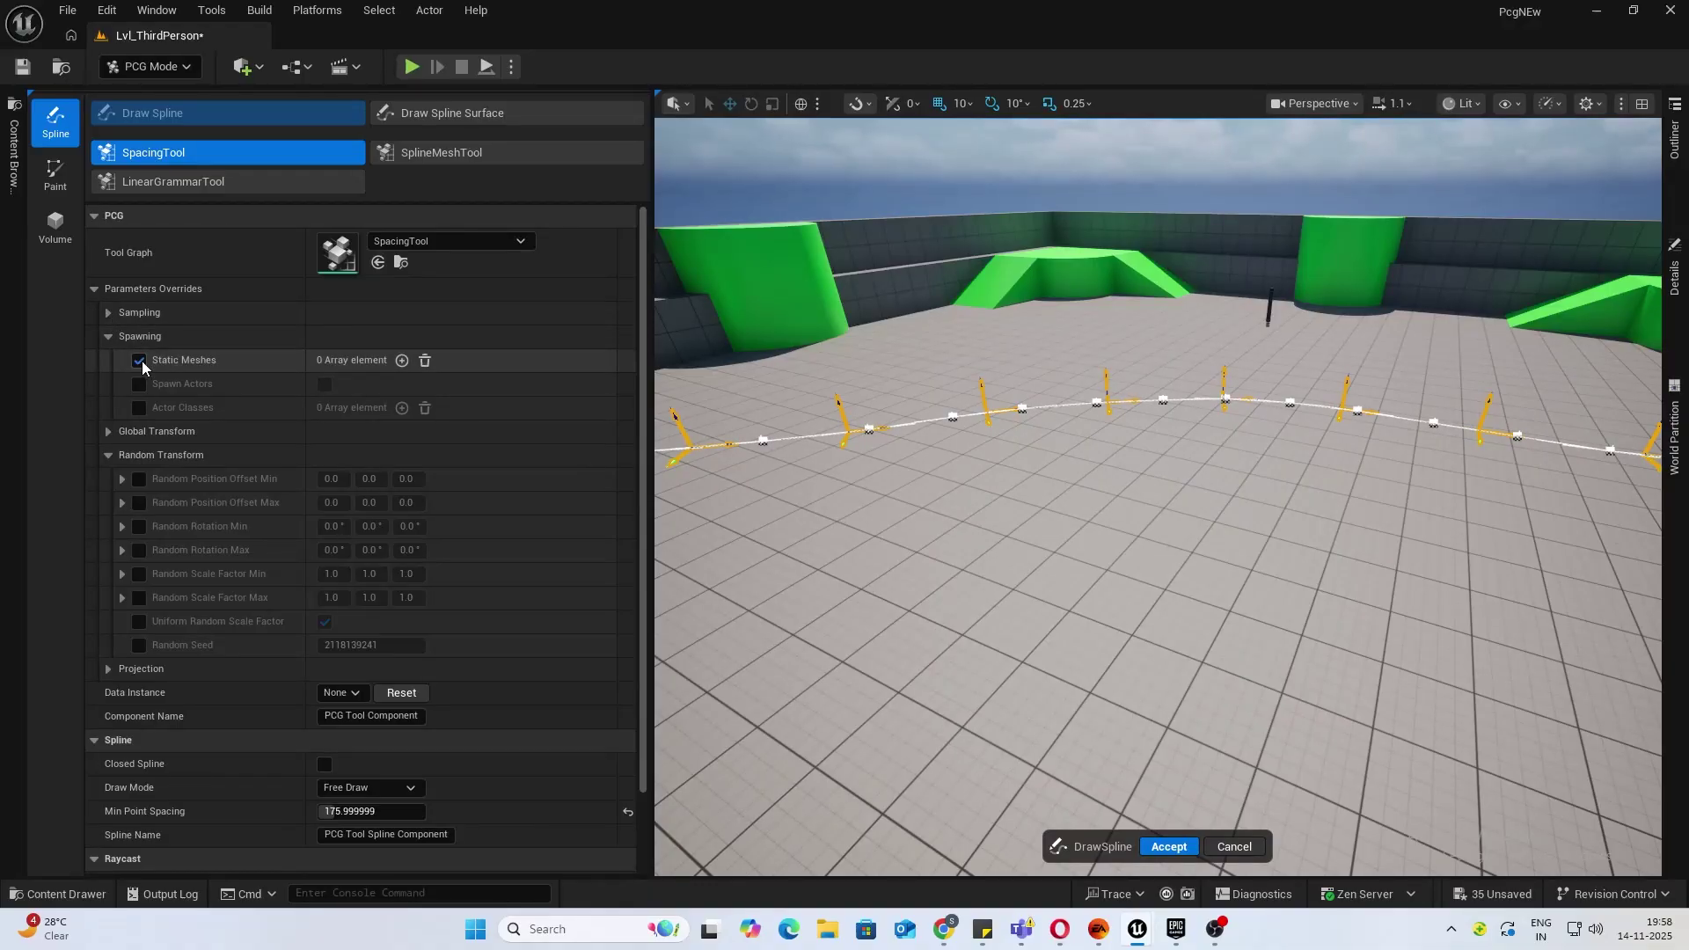
click(402, 361)
click(419, 410)
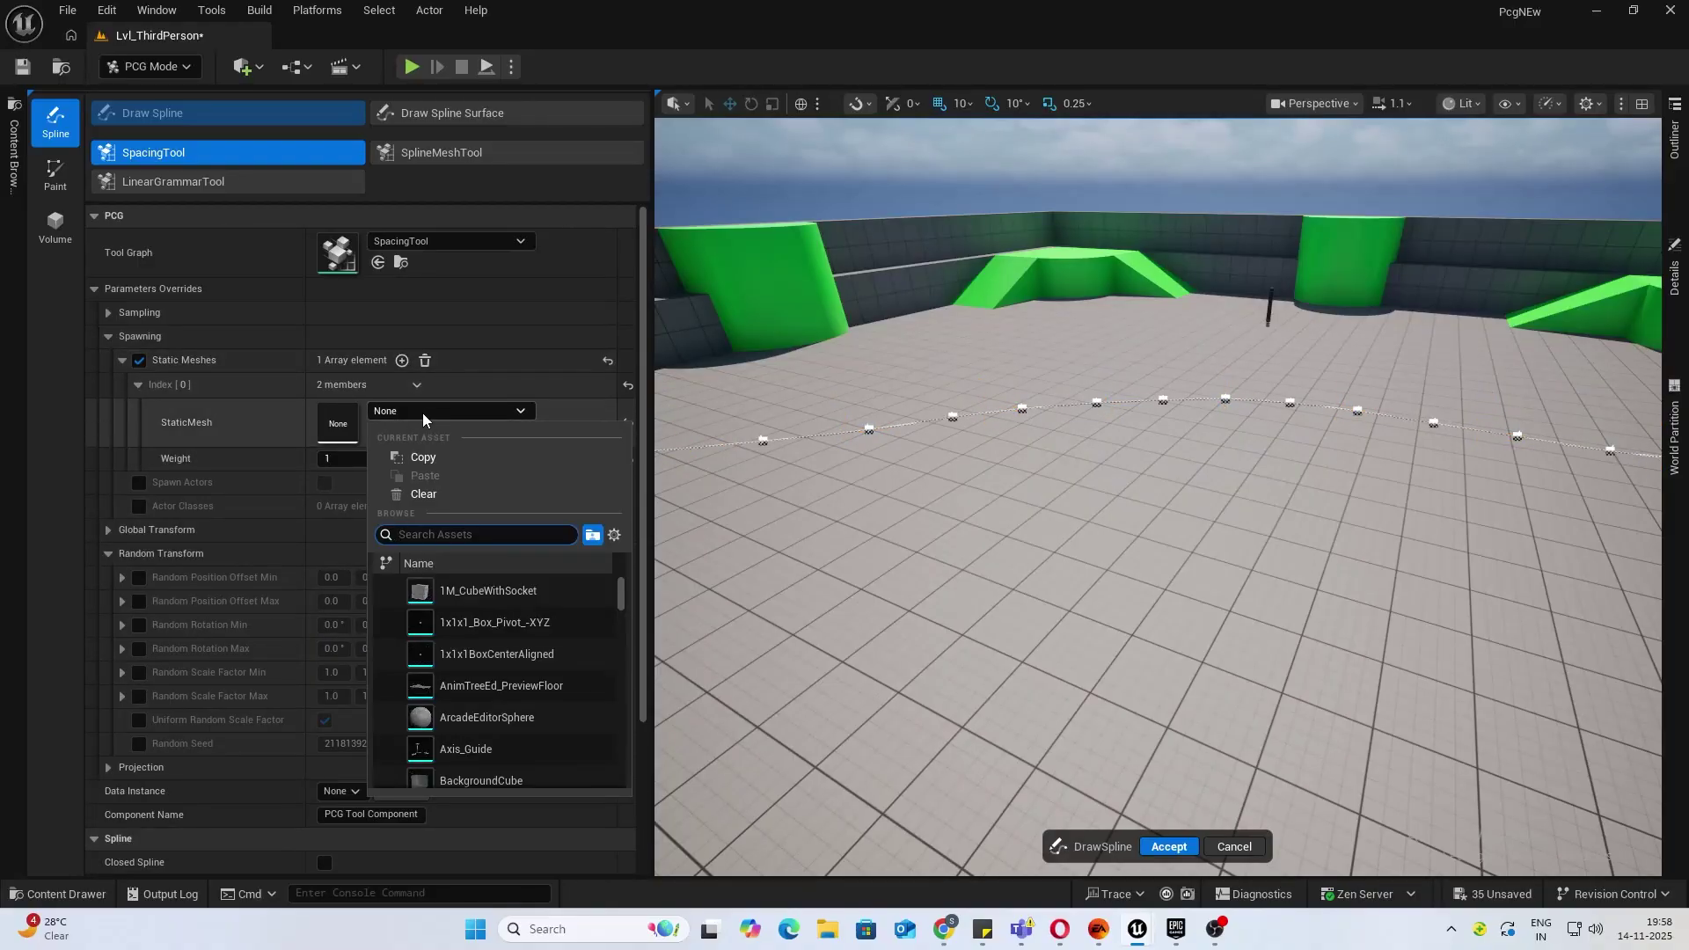
text(Fence)
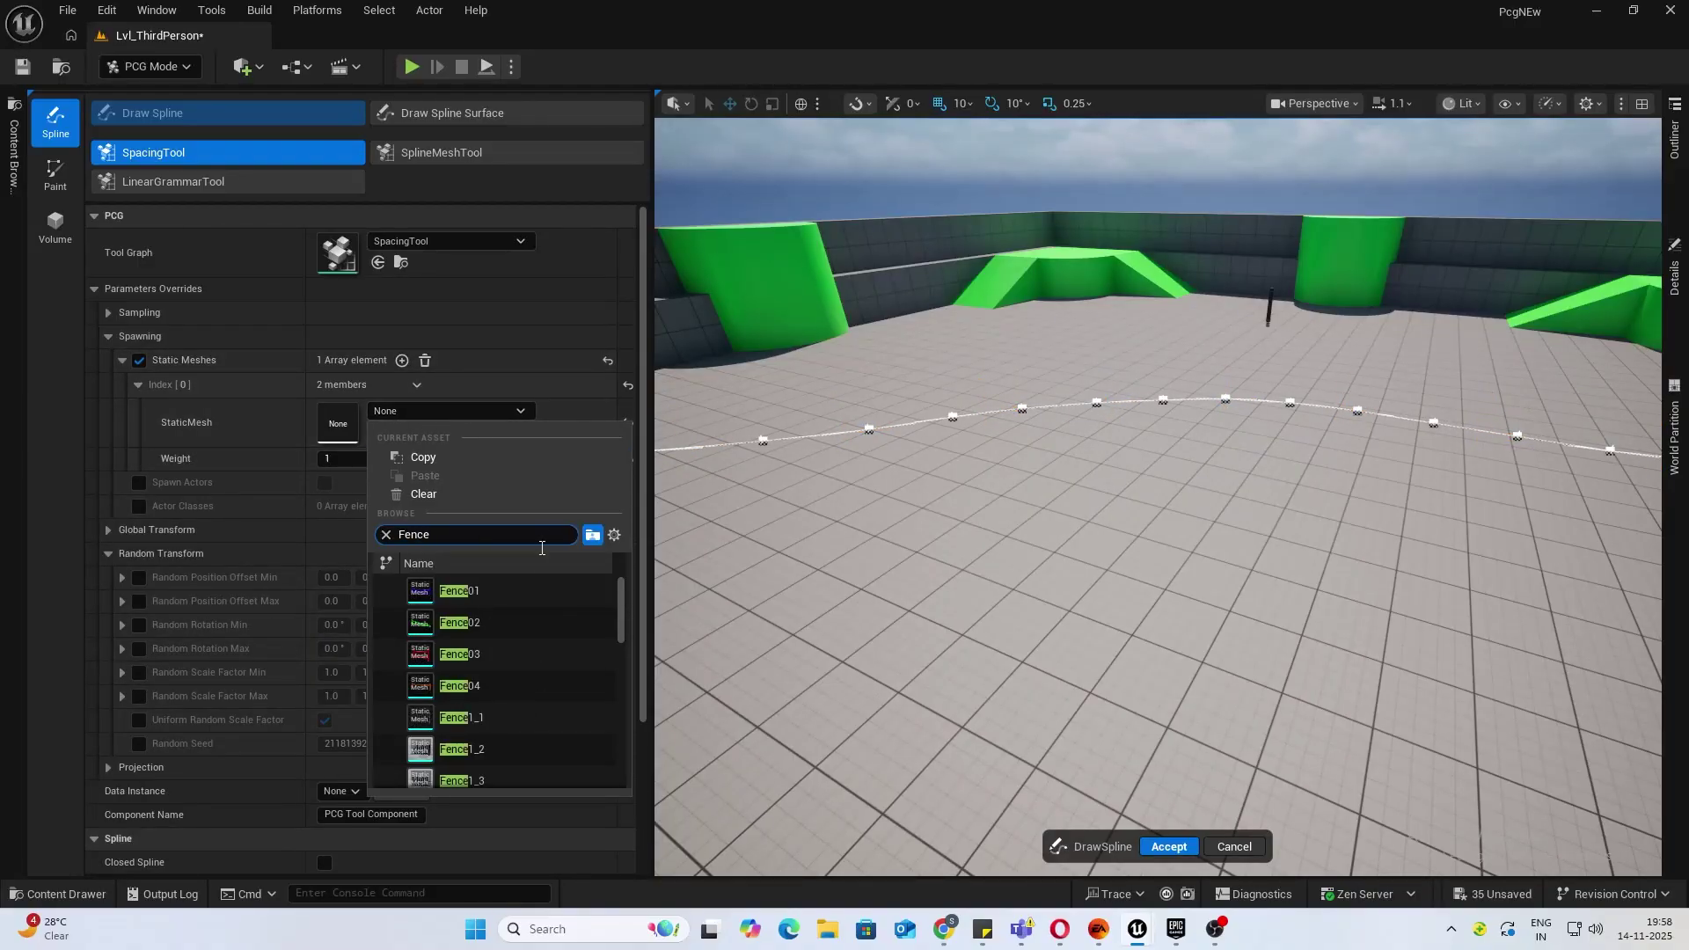
scroll(532, 605, down, 2)
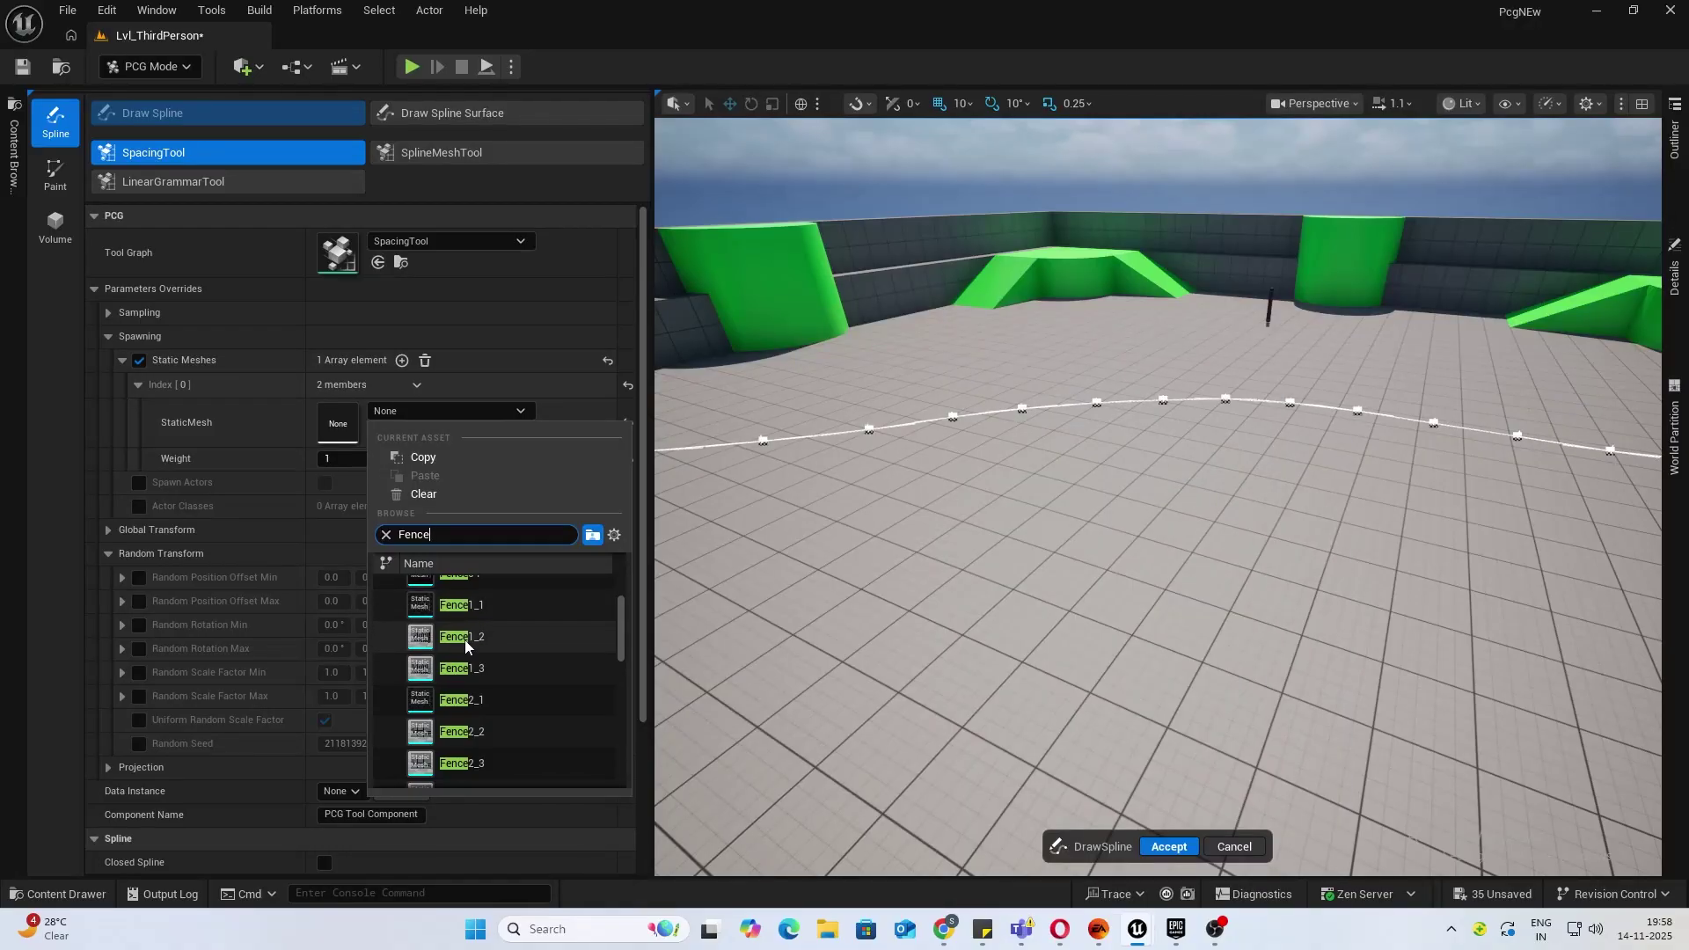
click(464, 641)
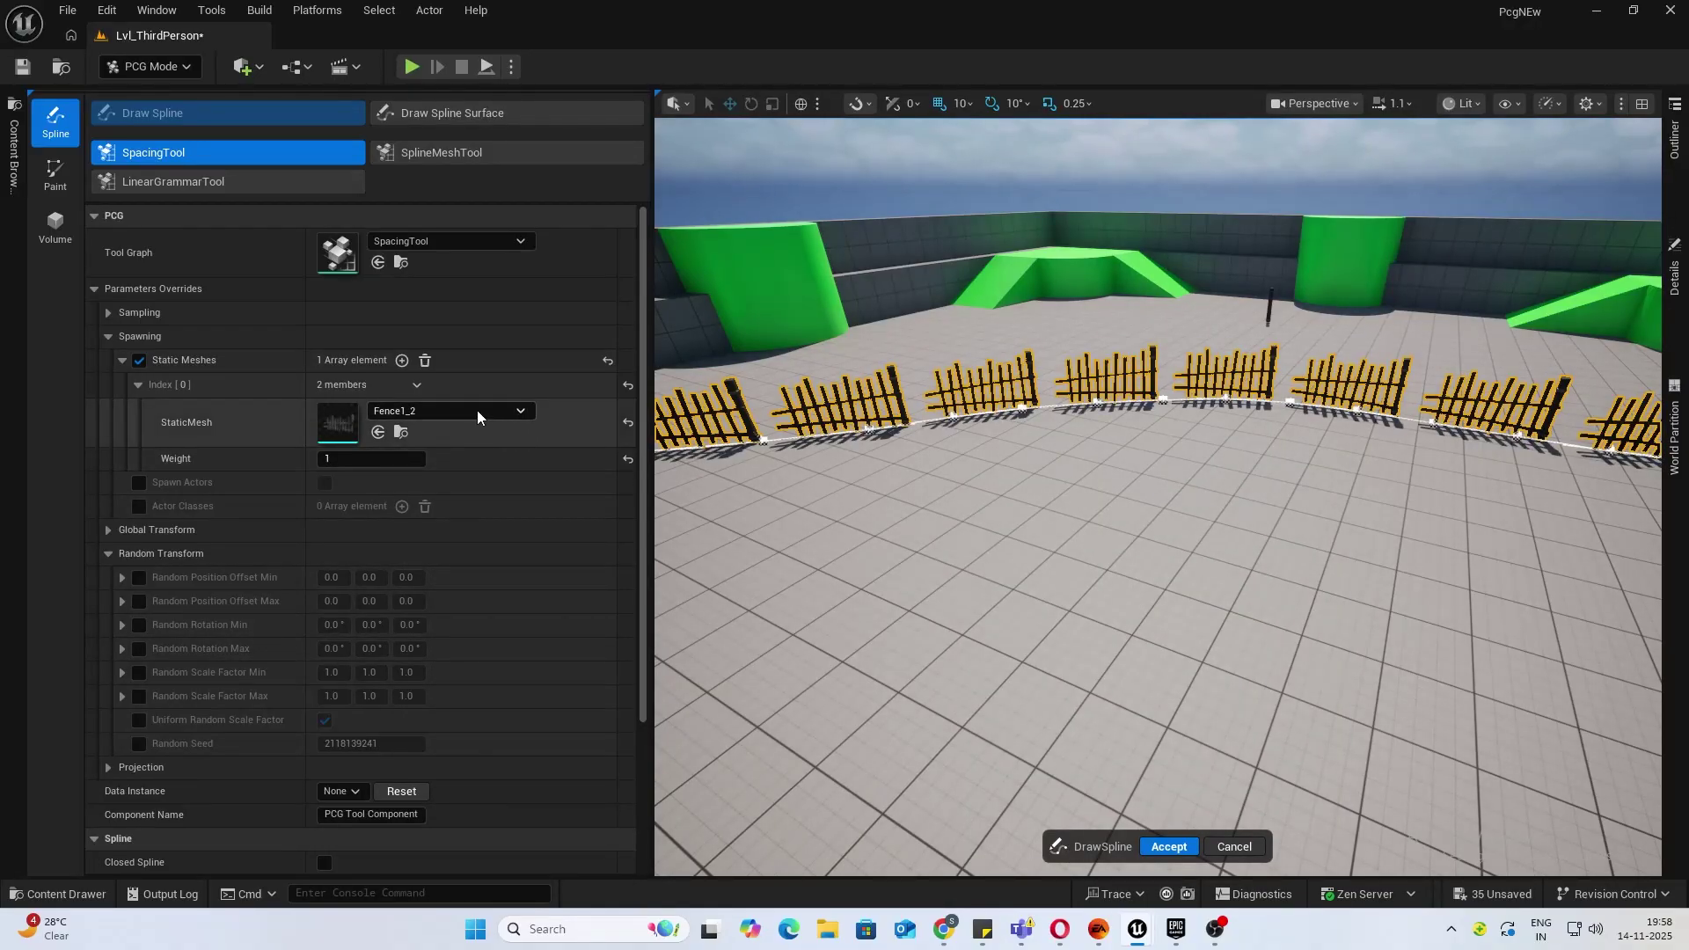
Try Fence1_3 and Fence04 as the static mesh spawned along the spline.
click(476, 410)
click(479, 644)
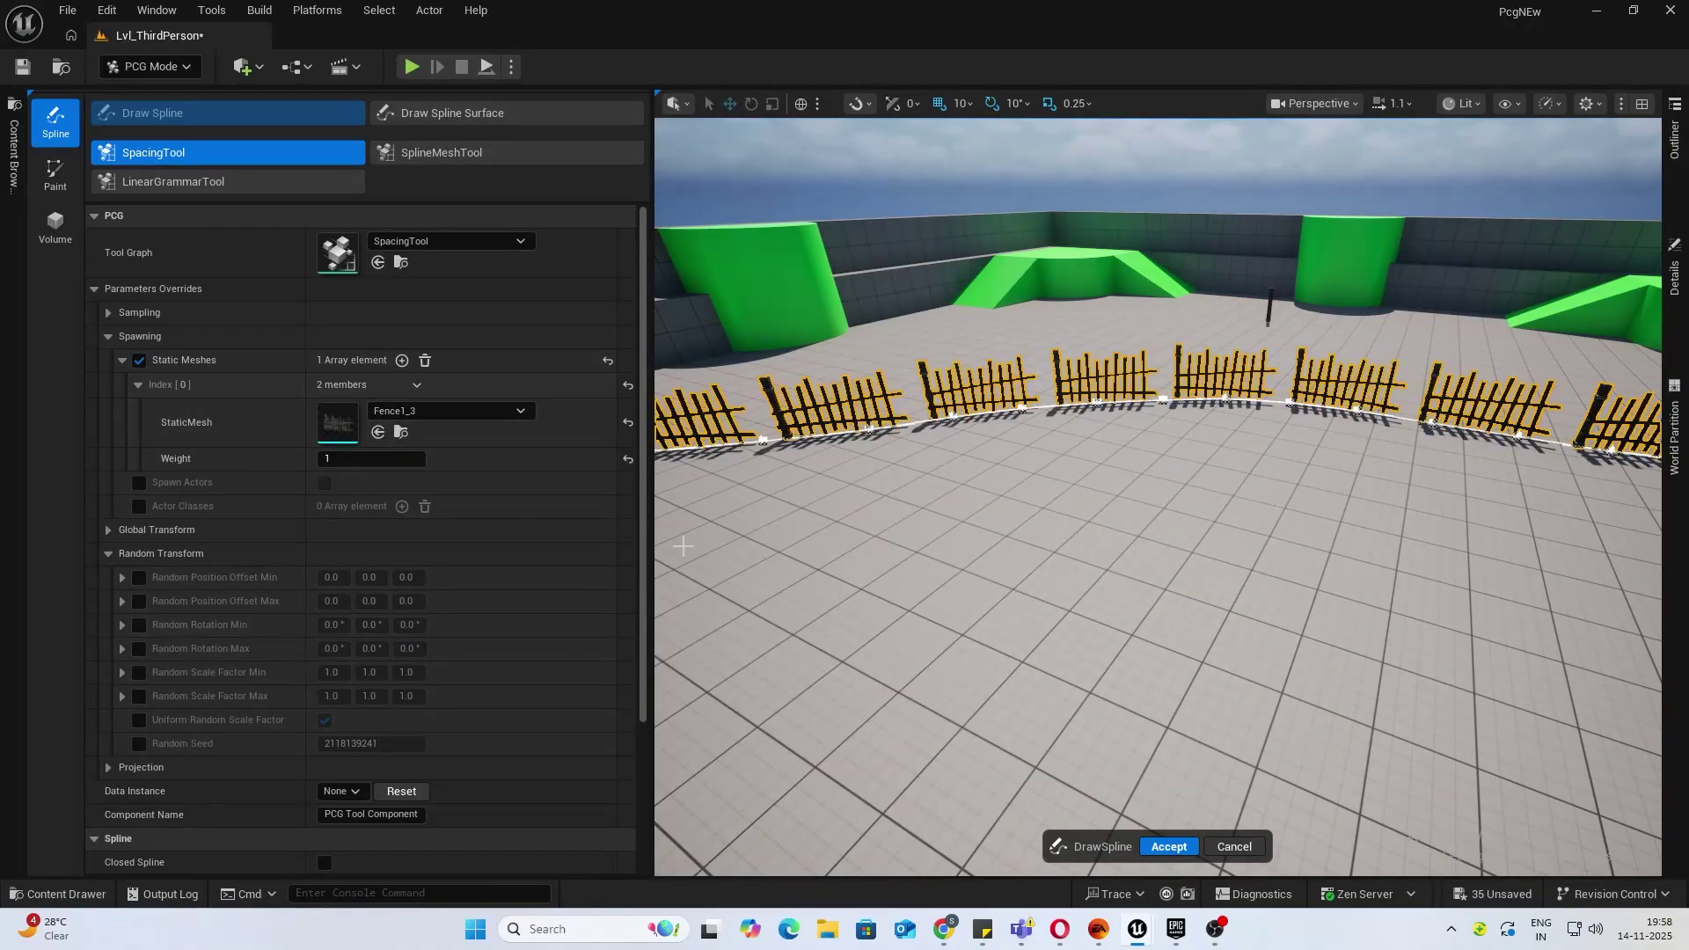
click(461, 409)
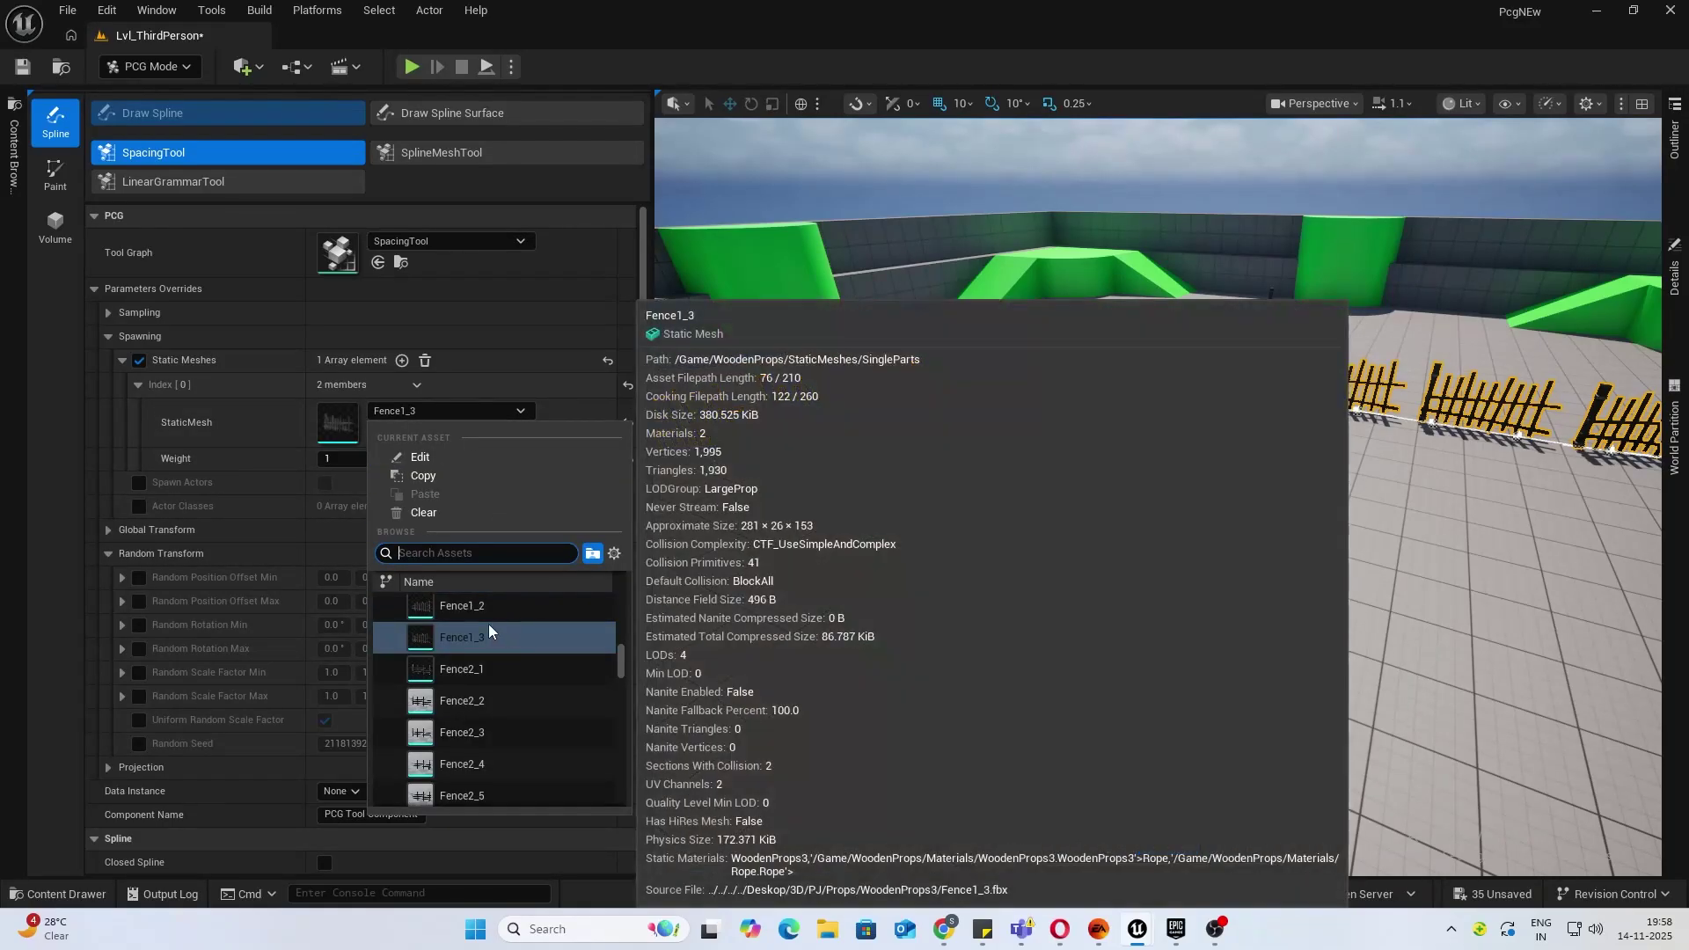
scroll(506, 637, up, 2)
scroll(497, 633, up, 1)
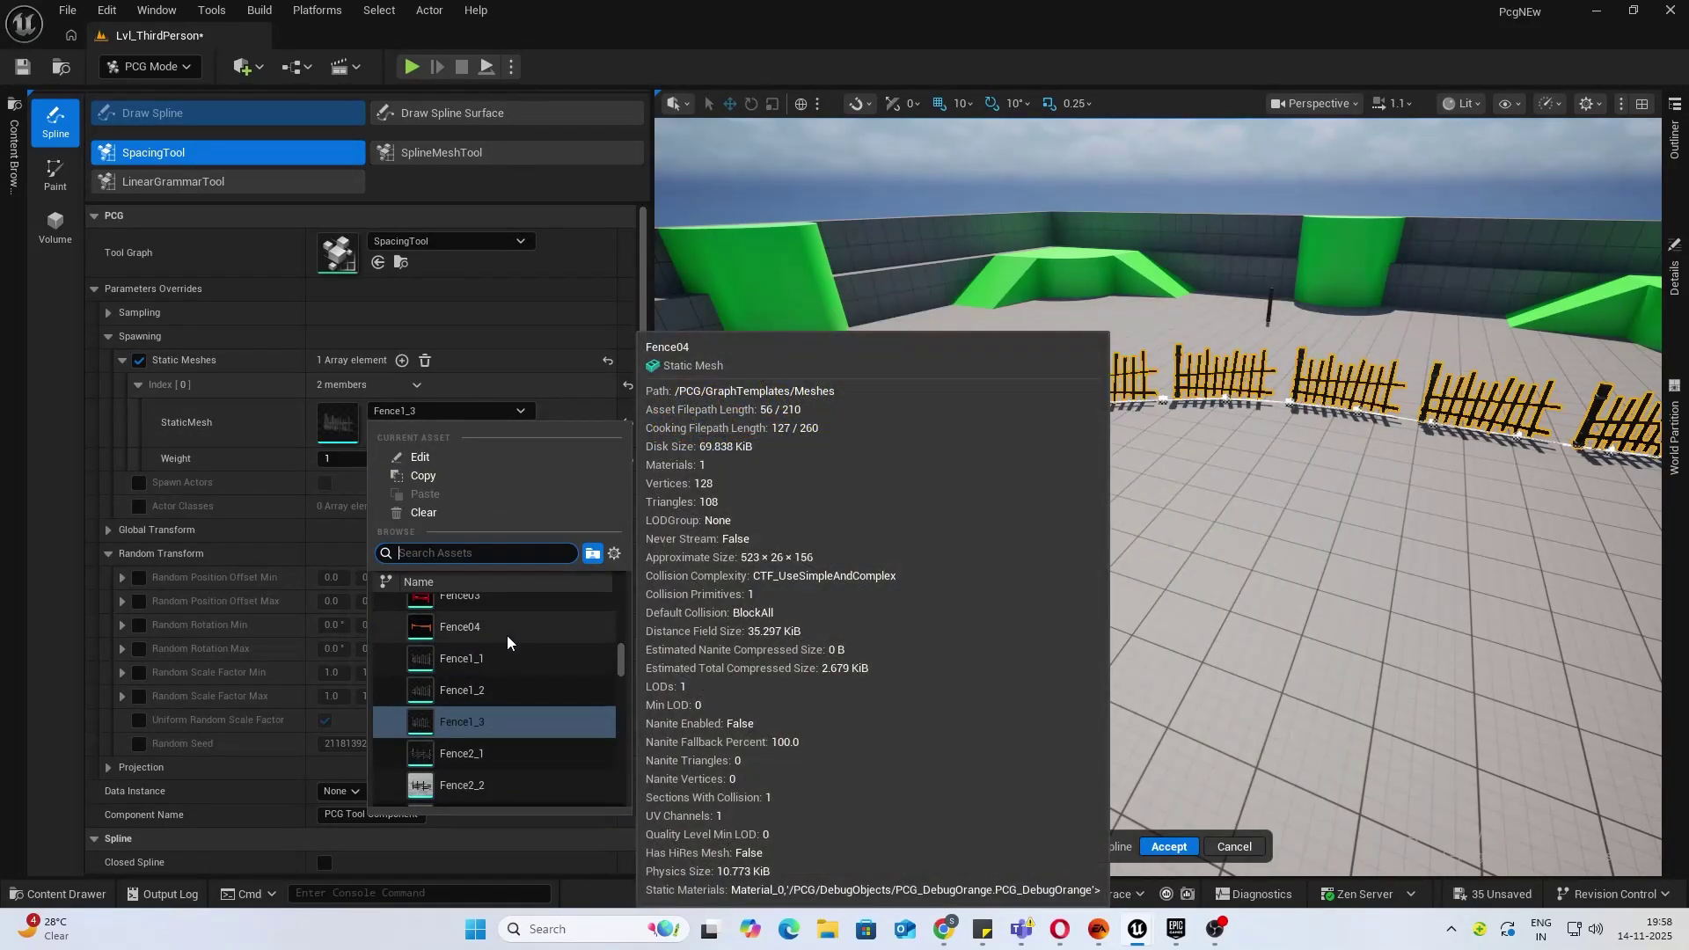
click(472, 623)
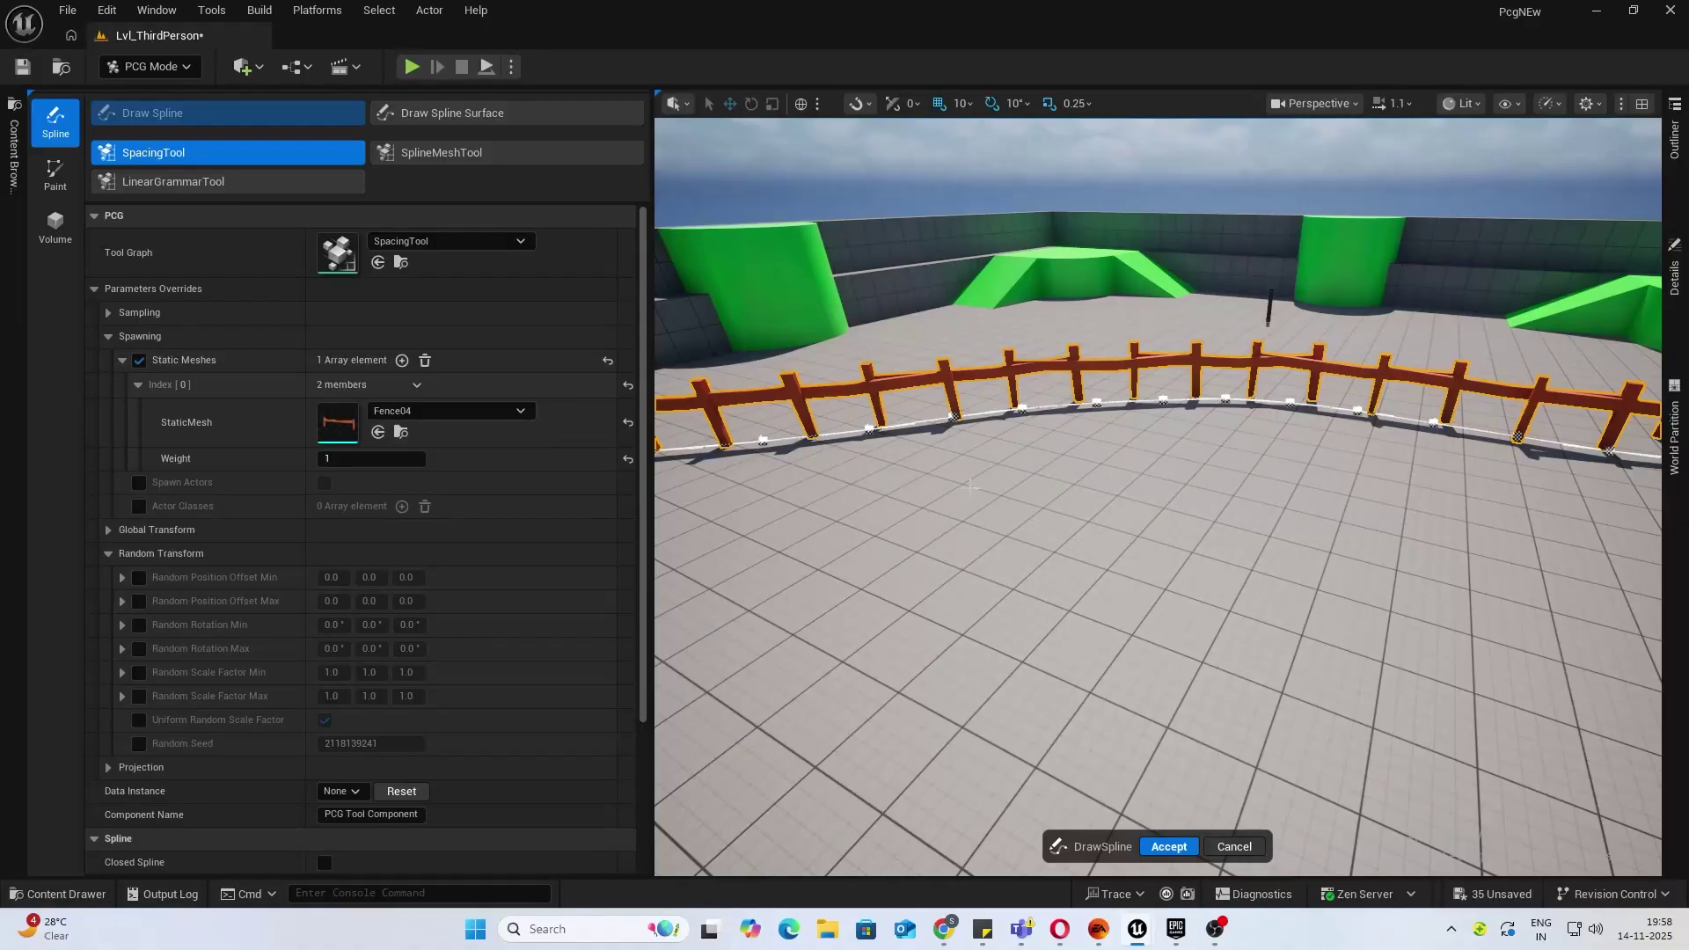
Try the Fence3_1 mesh along the spline and inspect the fence up close.
click(467, 411)
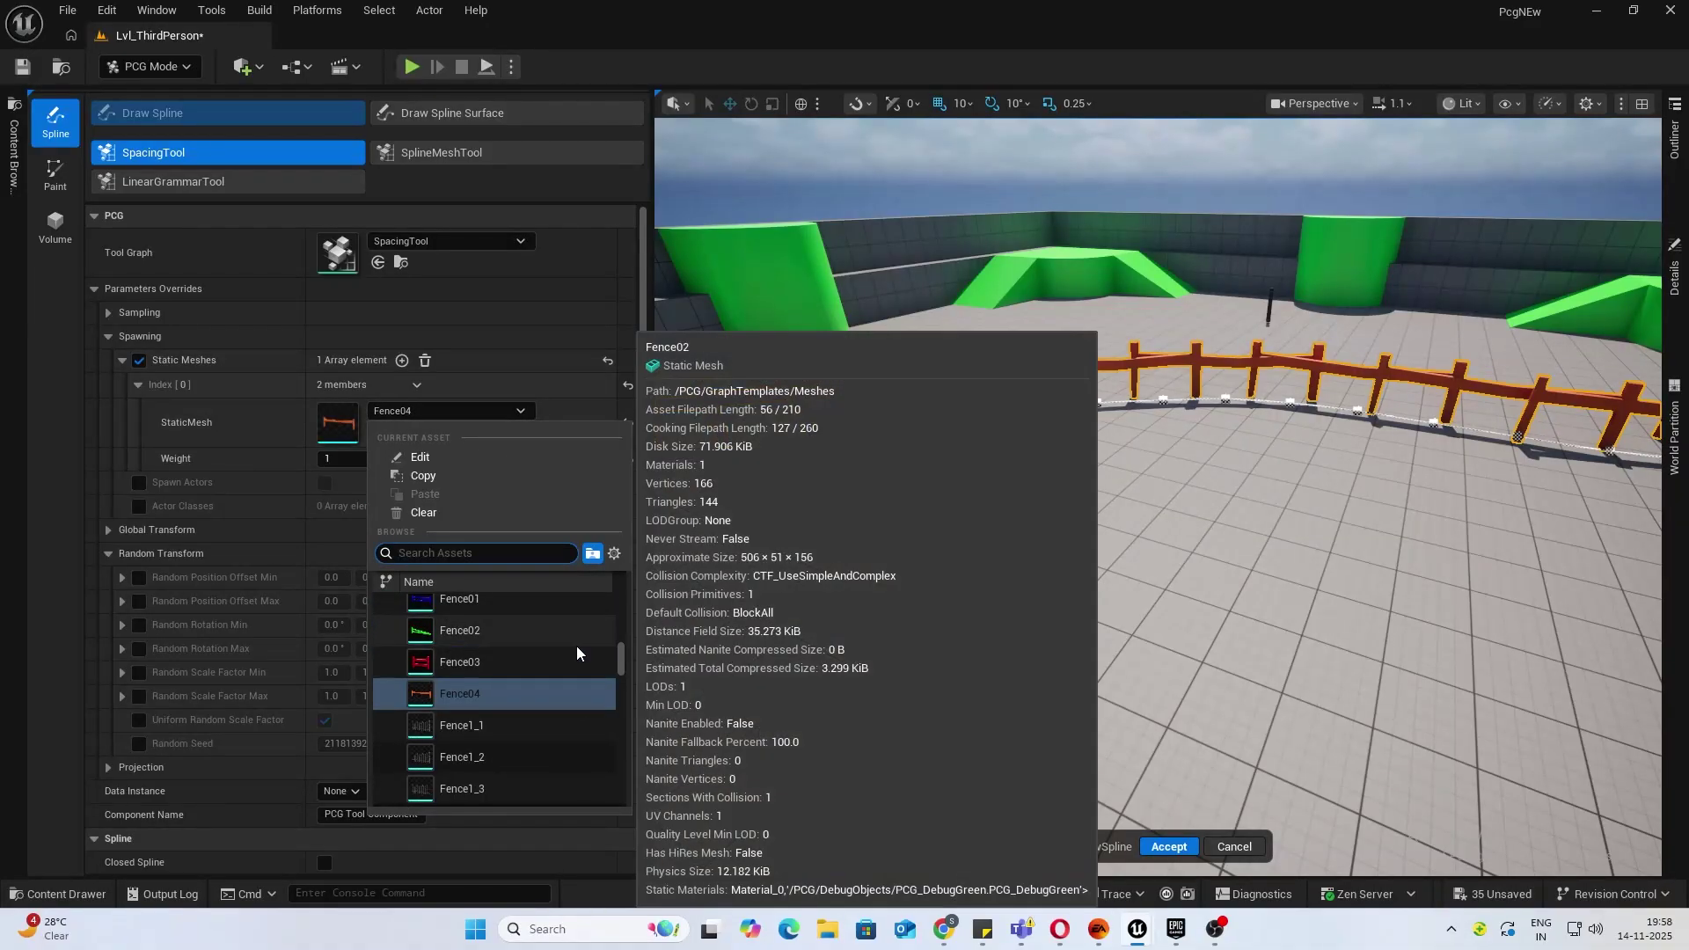
scroll(578, 651, down, 4)
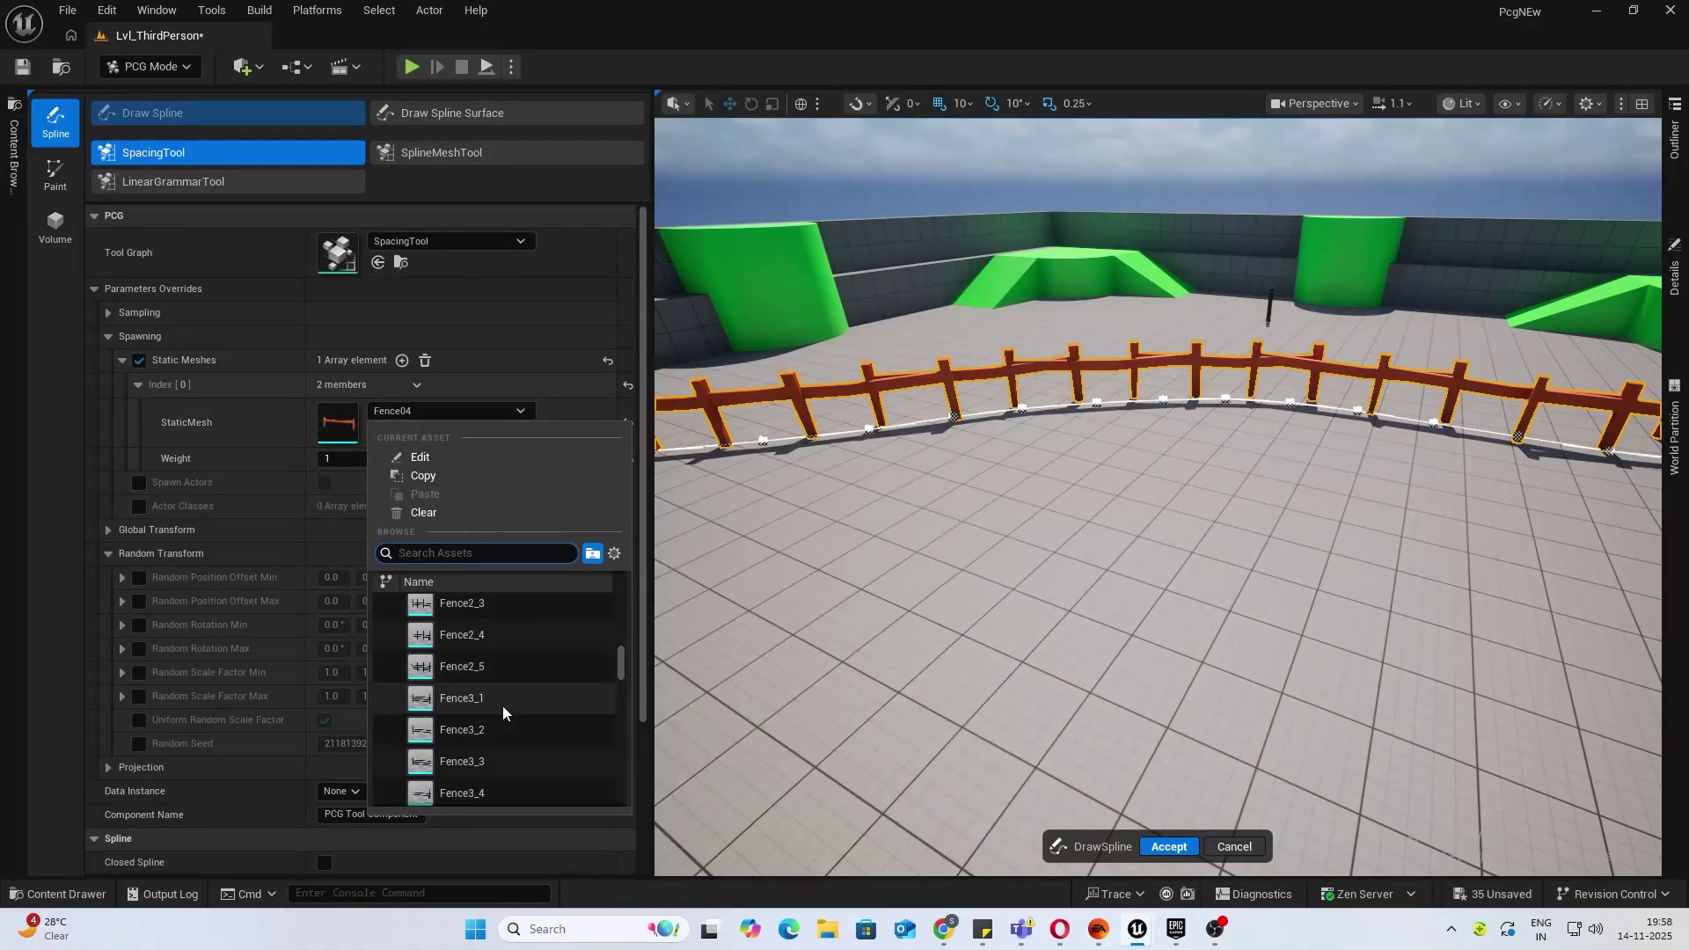
click(503, 698)
right_drag(1157, 497, 1021, 462)
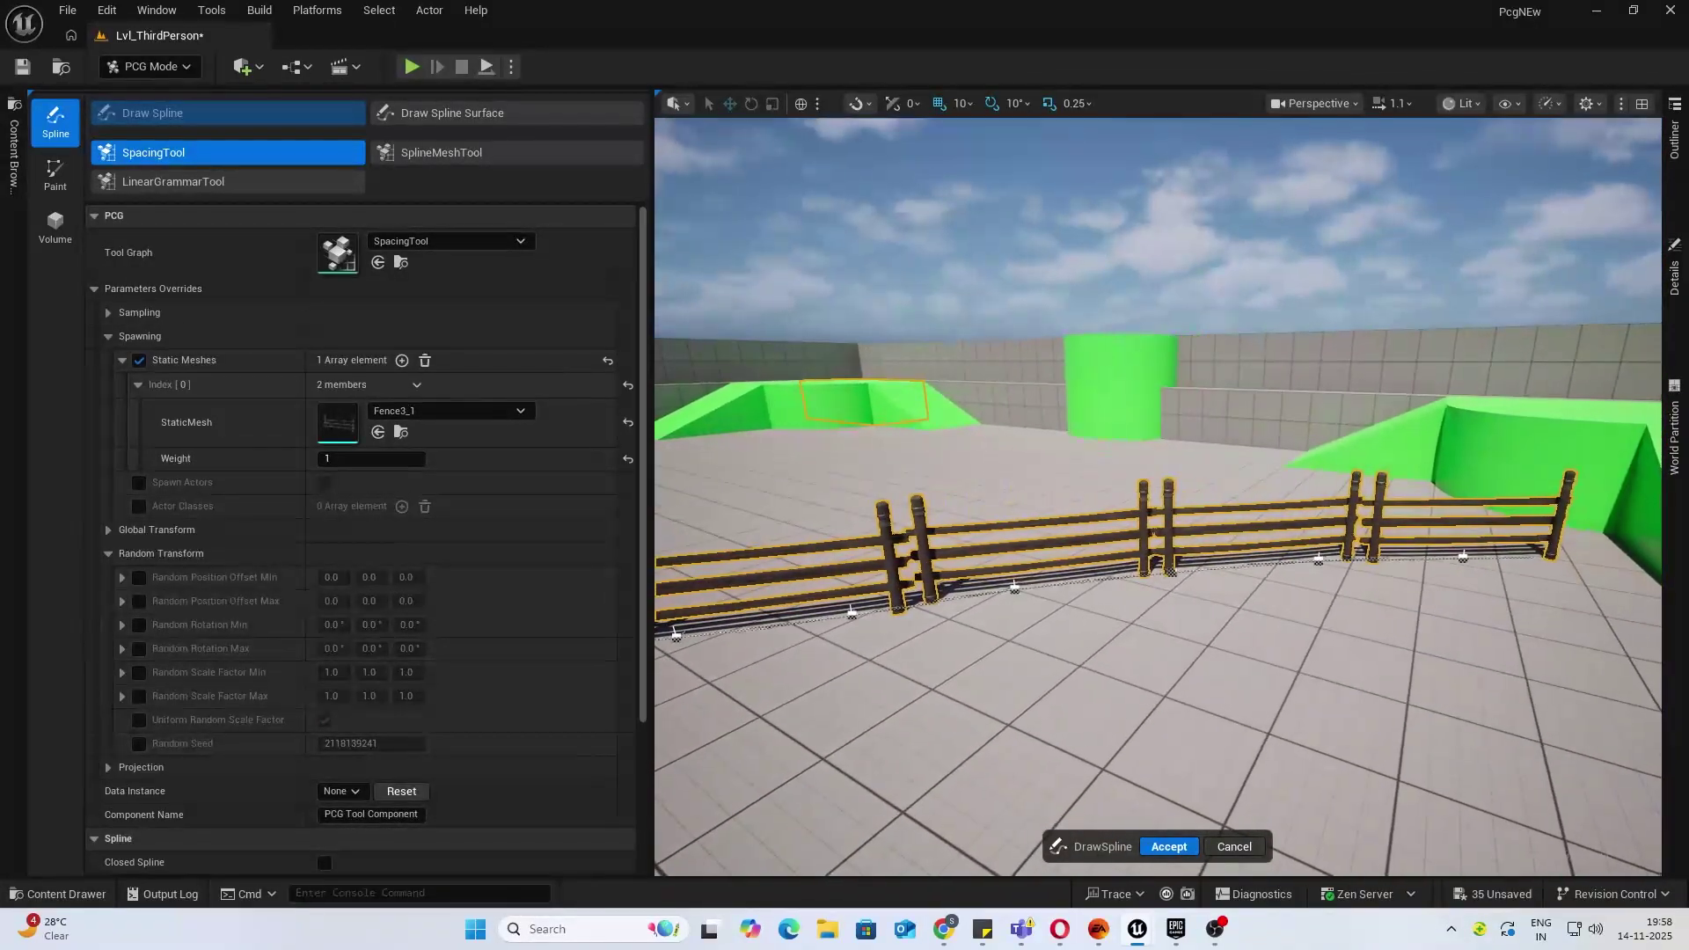
Find the fence meshes by searching for "fence" and assign Fence2_2 as the spawned static mesh.
click(519, 411)
scroll(591, 657, down, 5)
scroll(598, 655, up, 4)
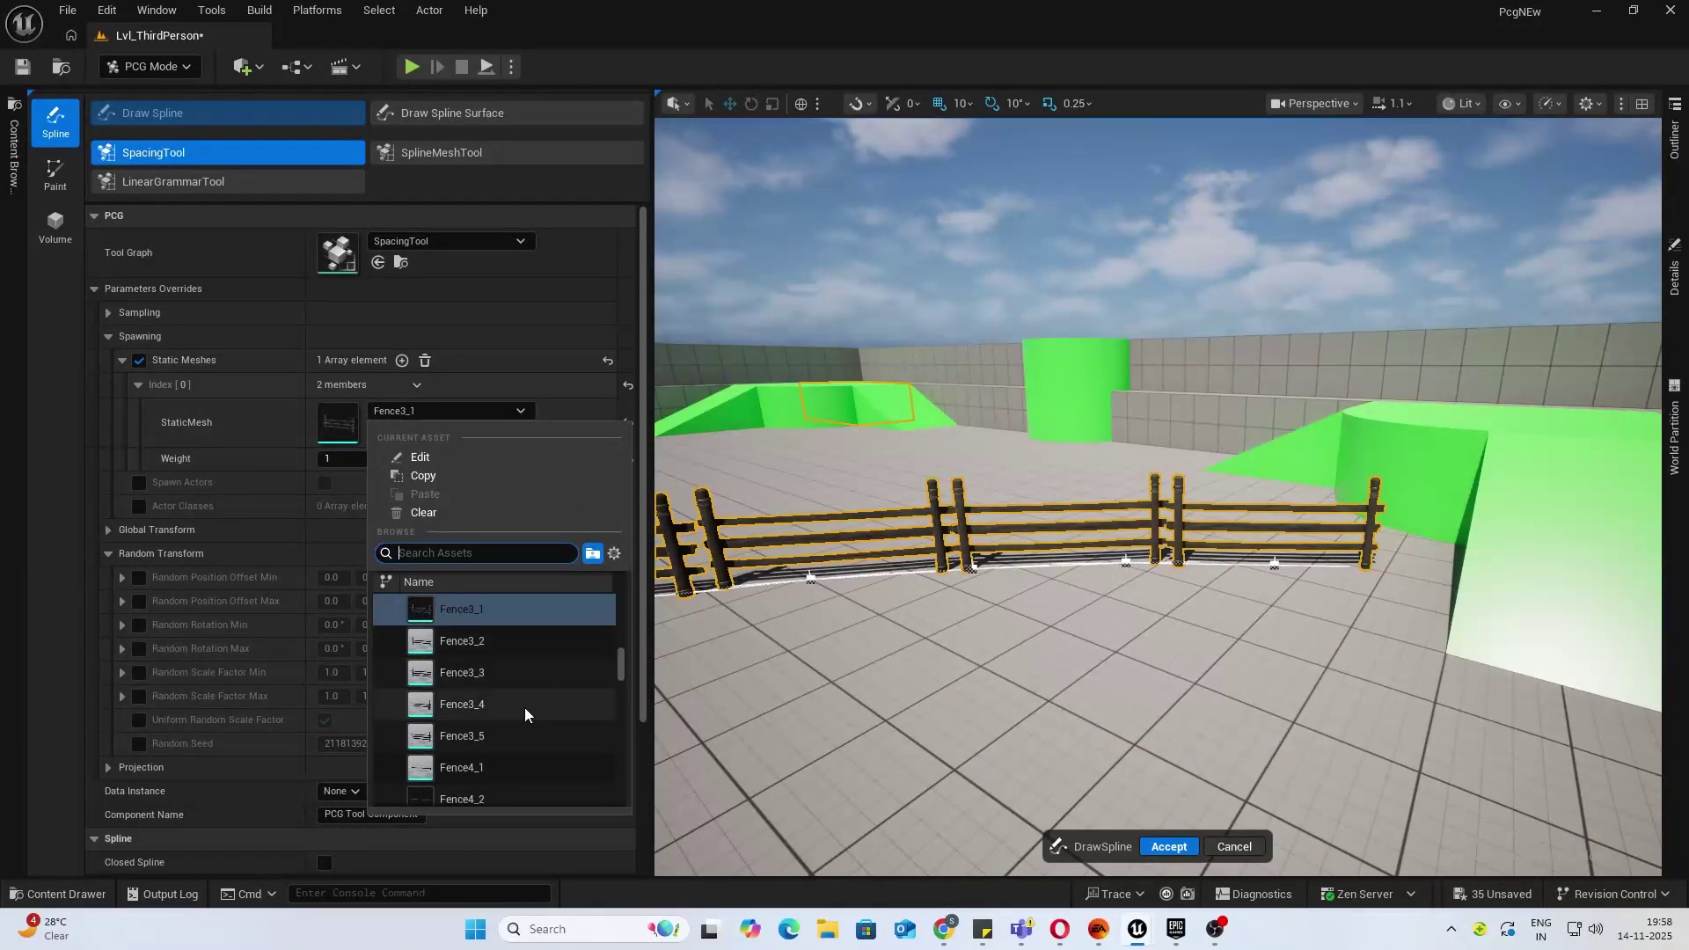
scroll(540, 726, up, 3)
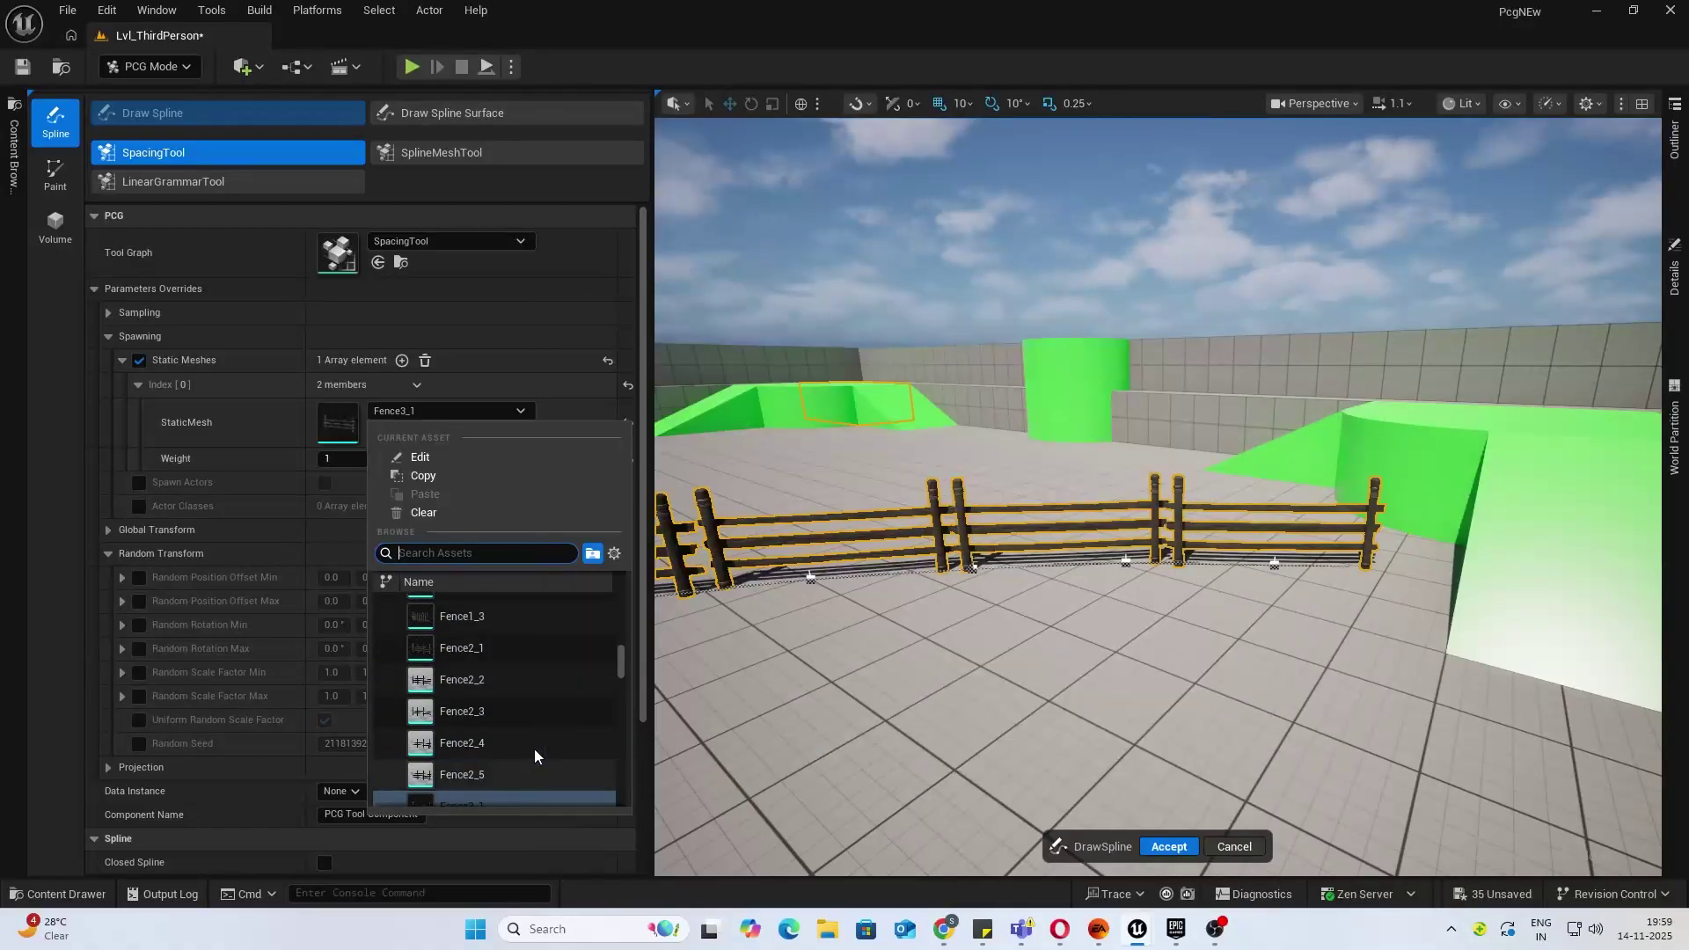
scroll(521, 724, up, 3)
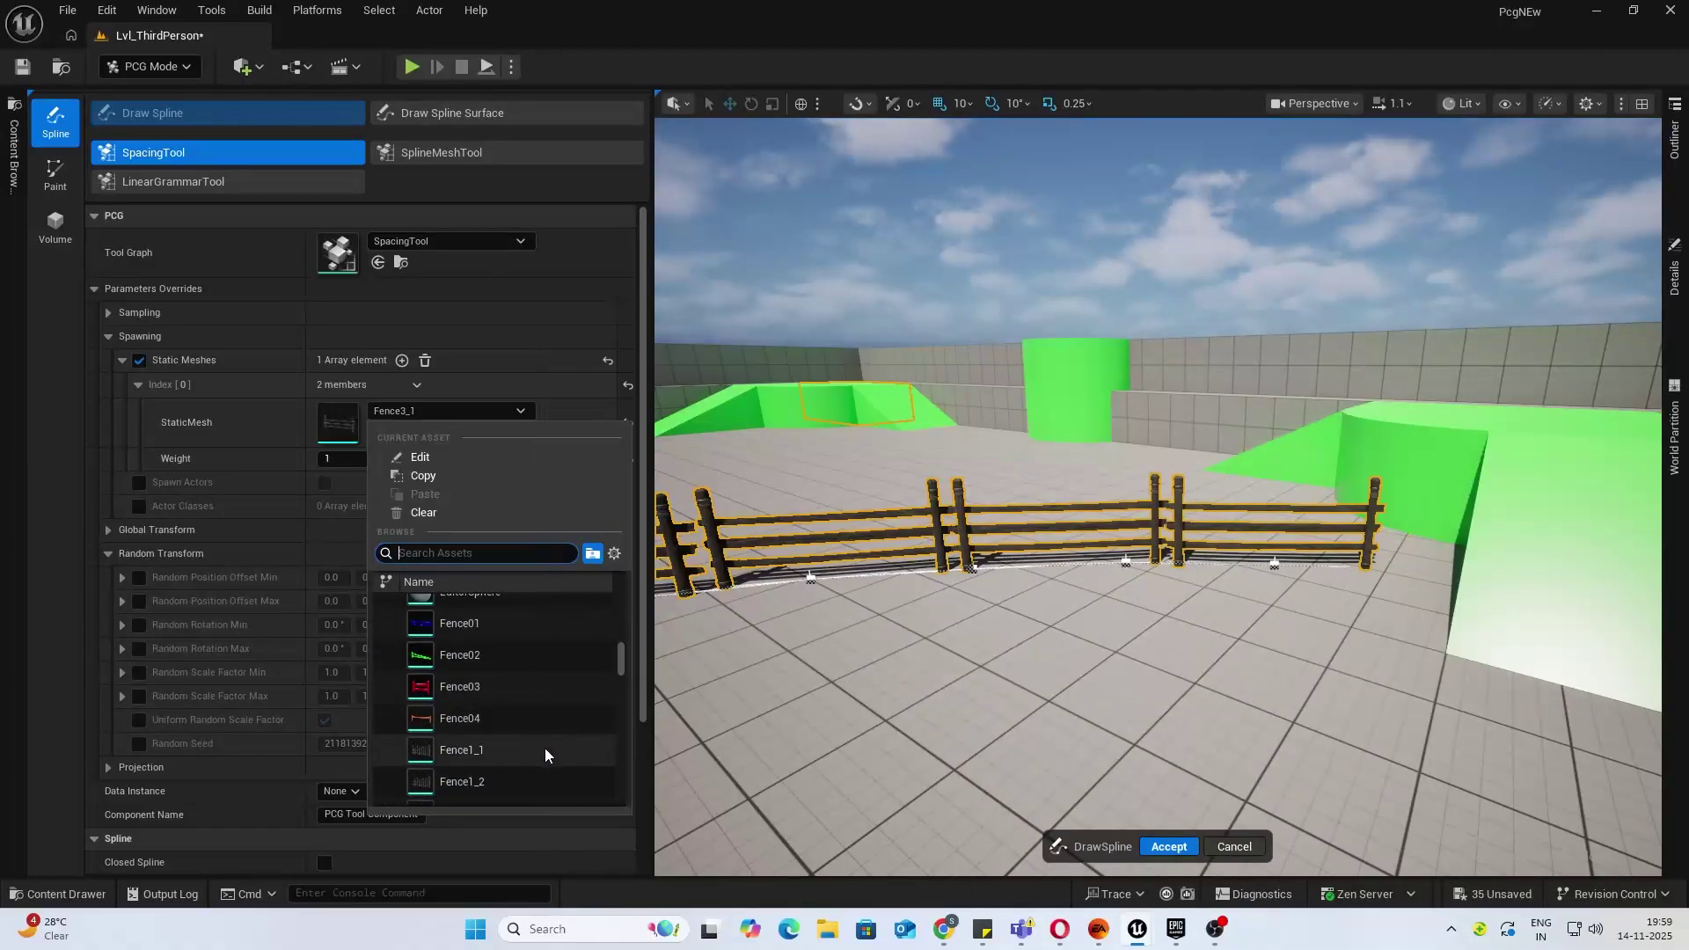
scroll(505, 751, up, 4)
scroll(505, 748, up, 2)
text(fence)
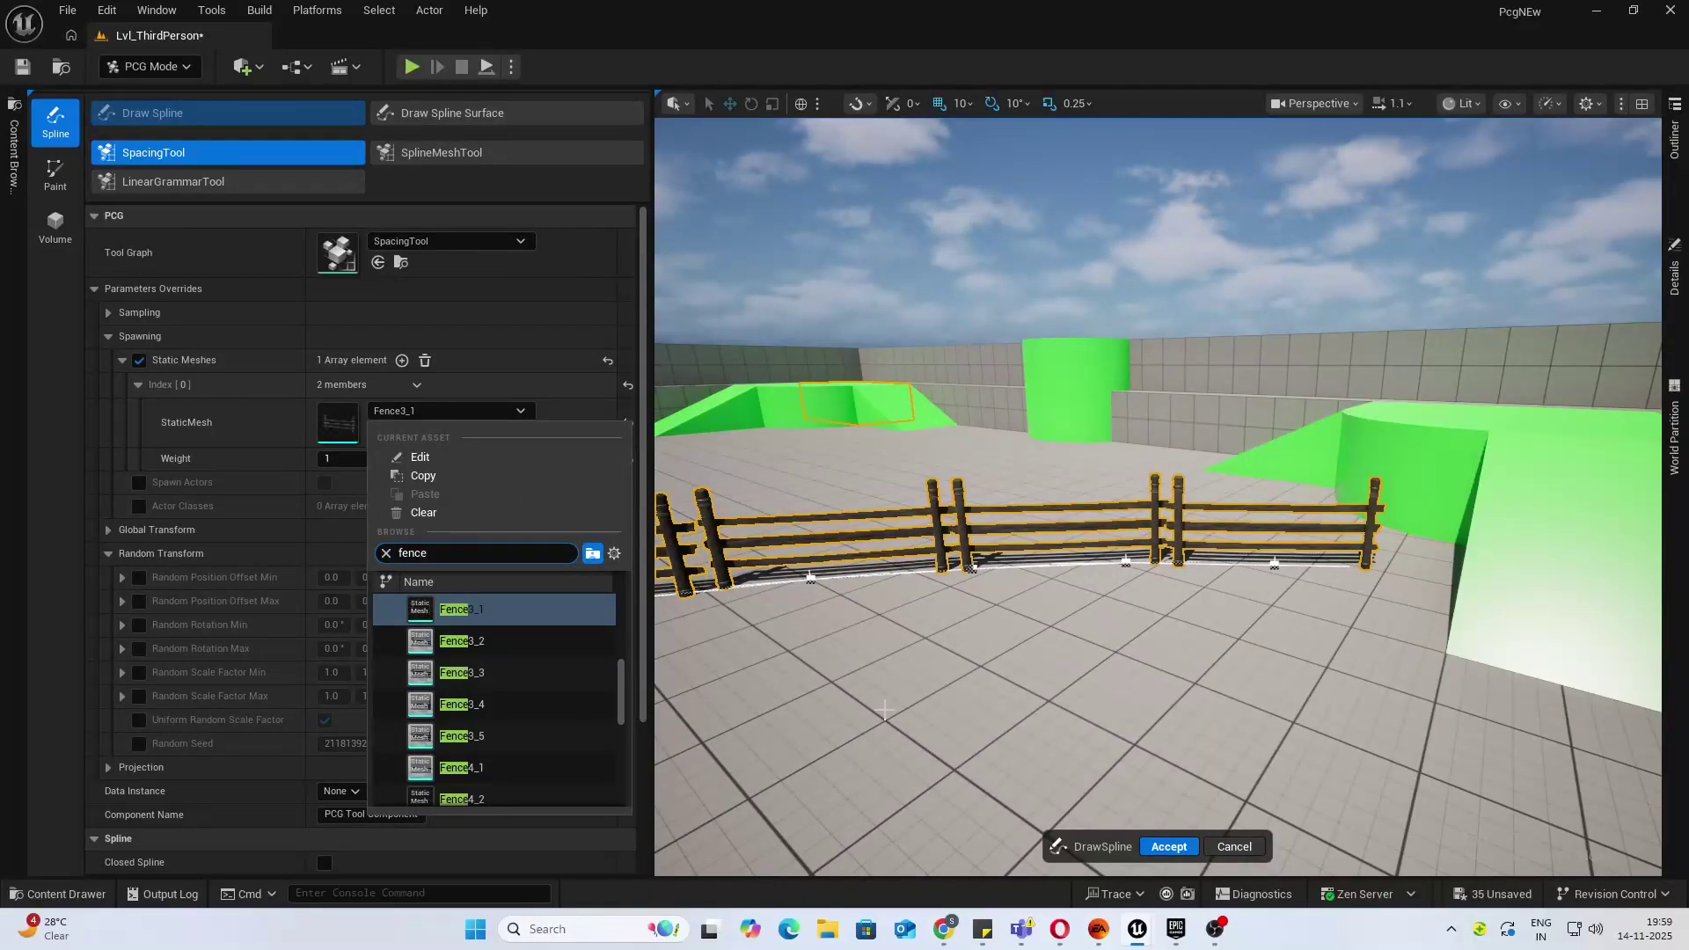
scroll(547, 715, up, 5)
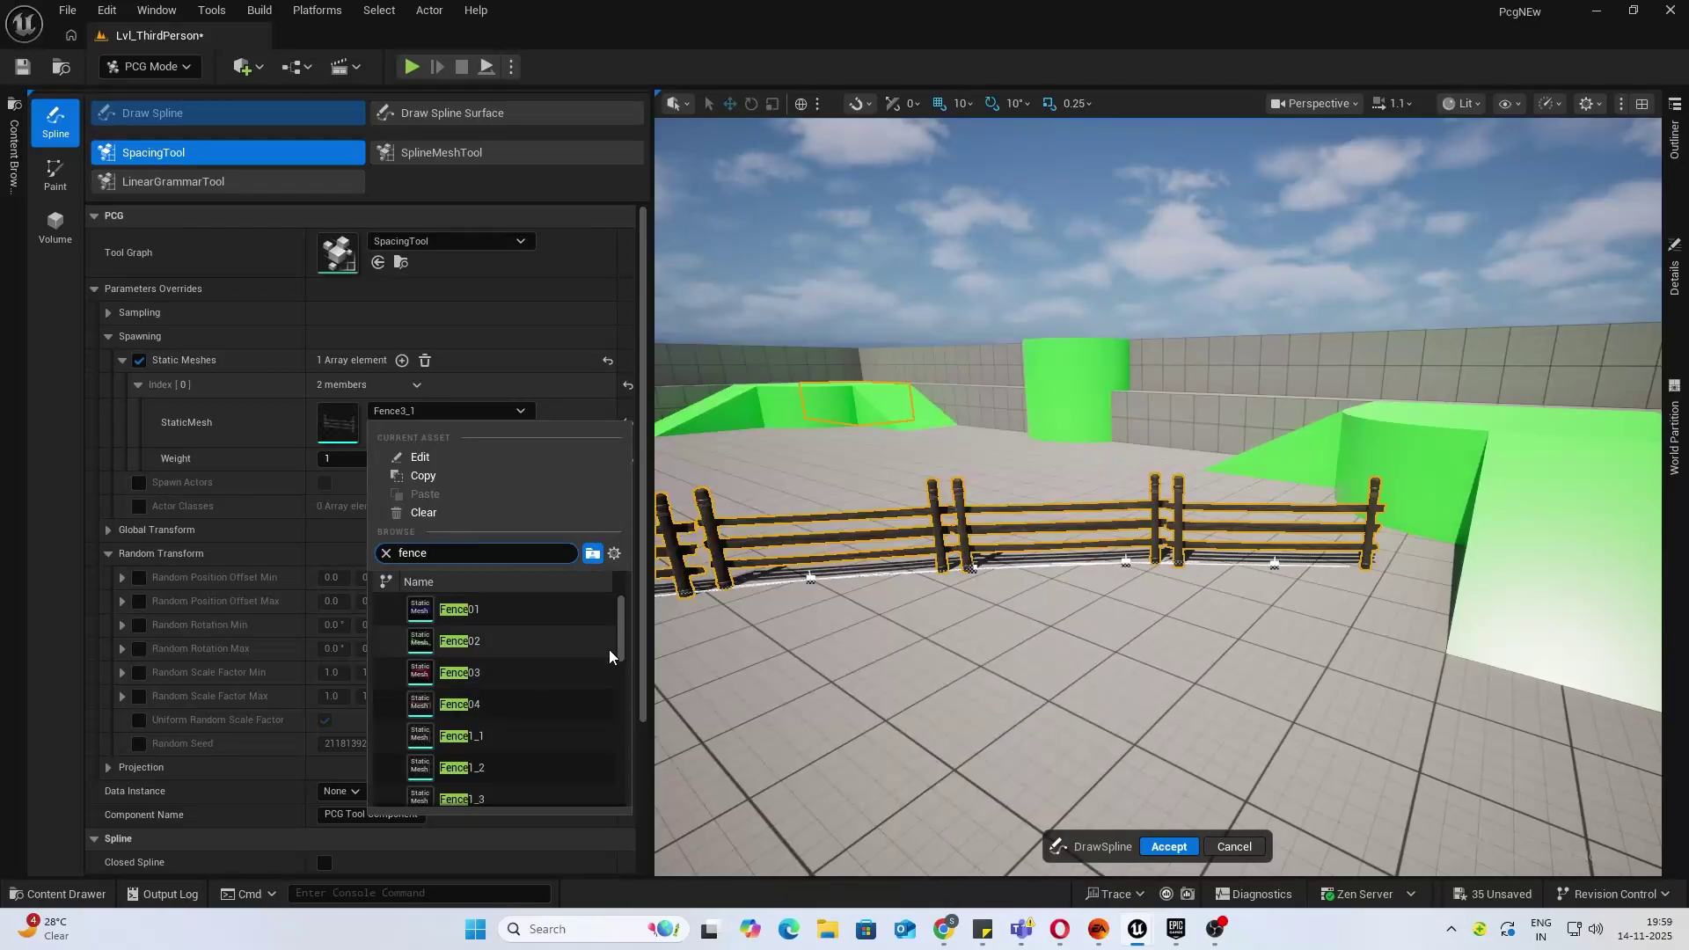
mouse_move(472, 639)
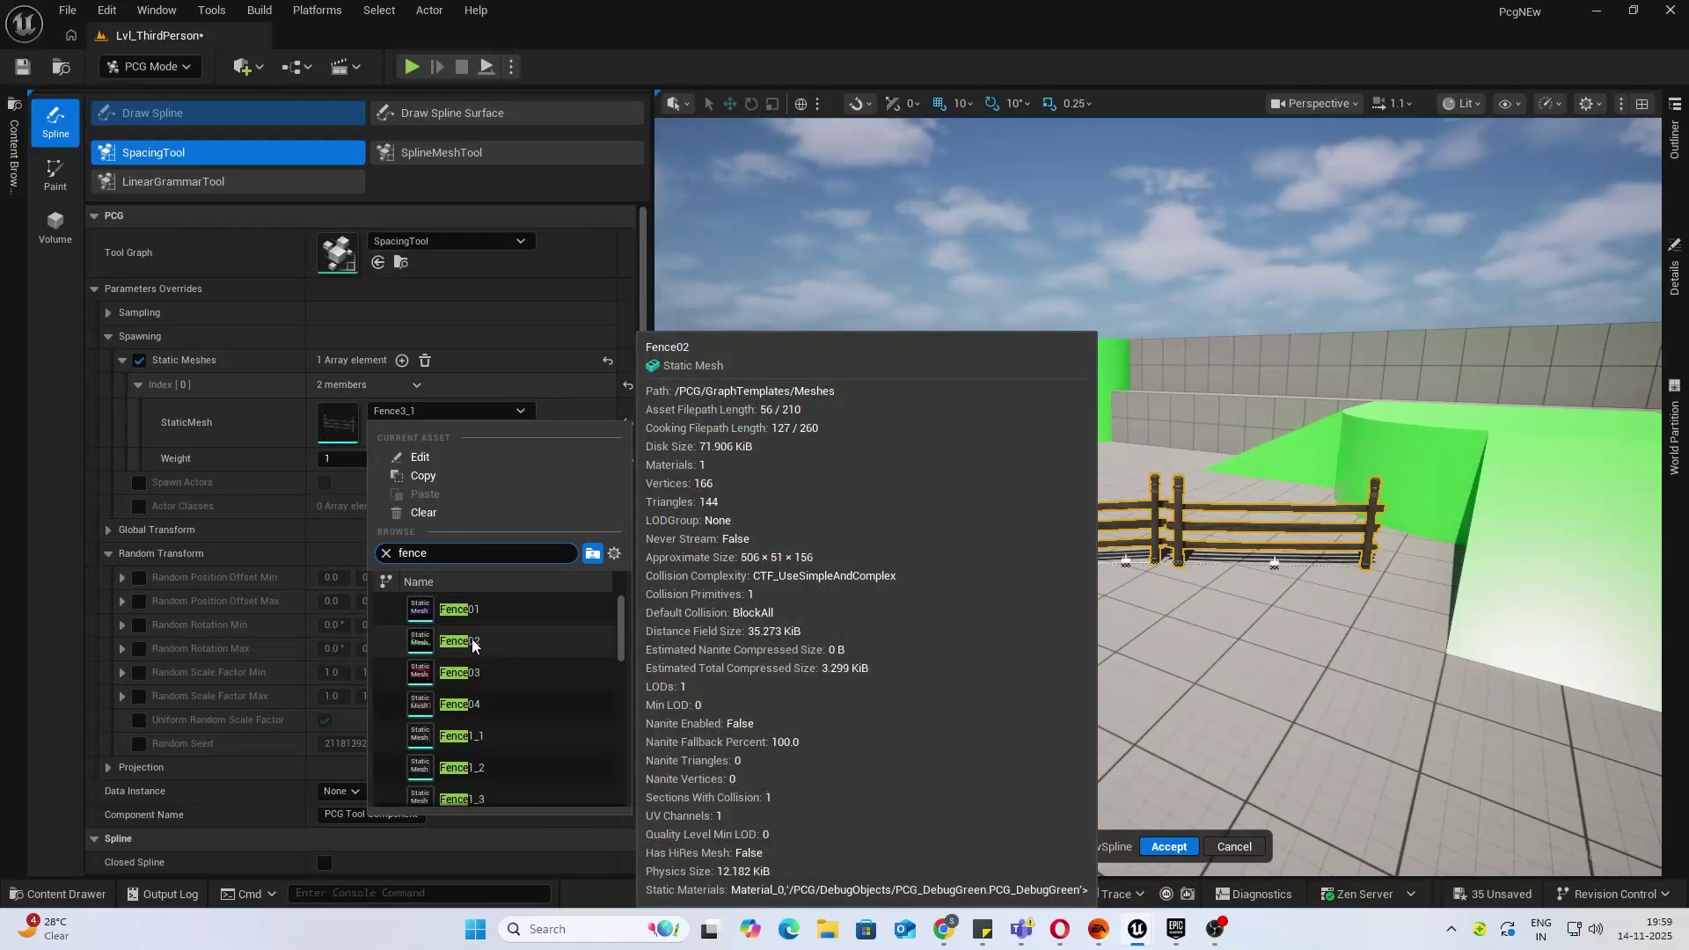
scroll(484, 704, down, 3)
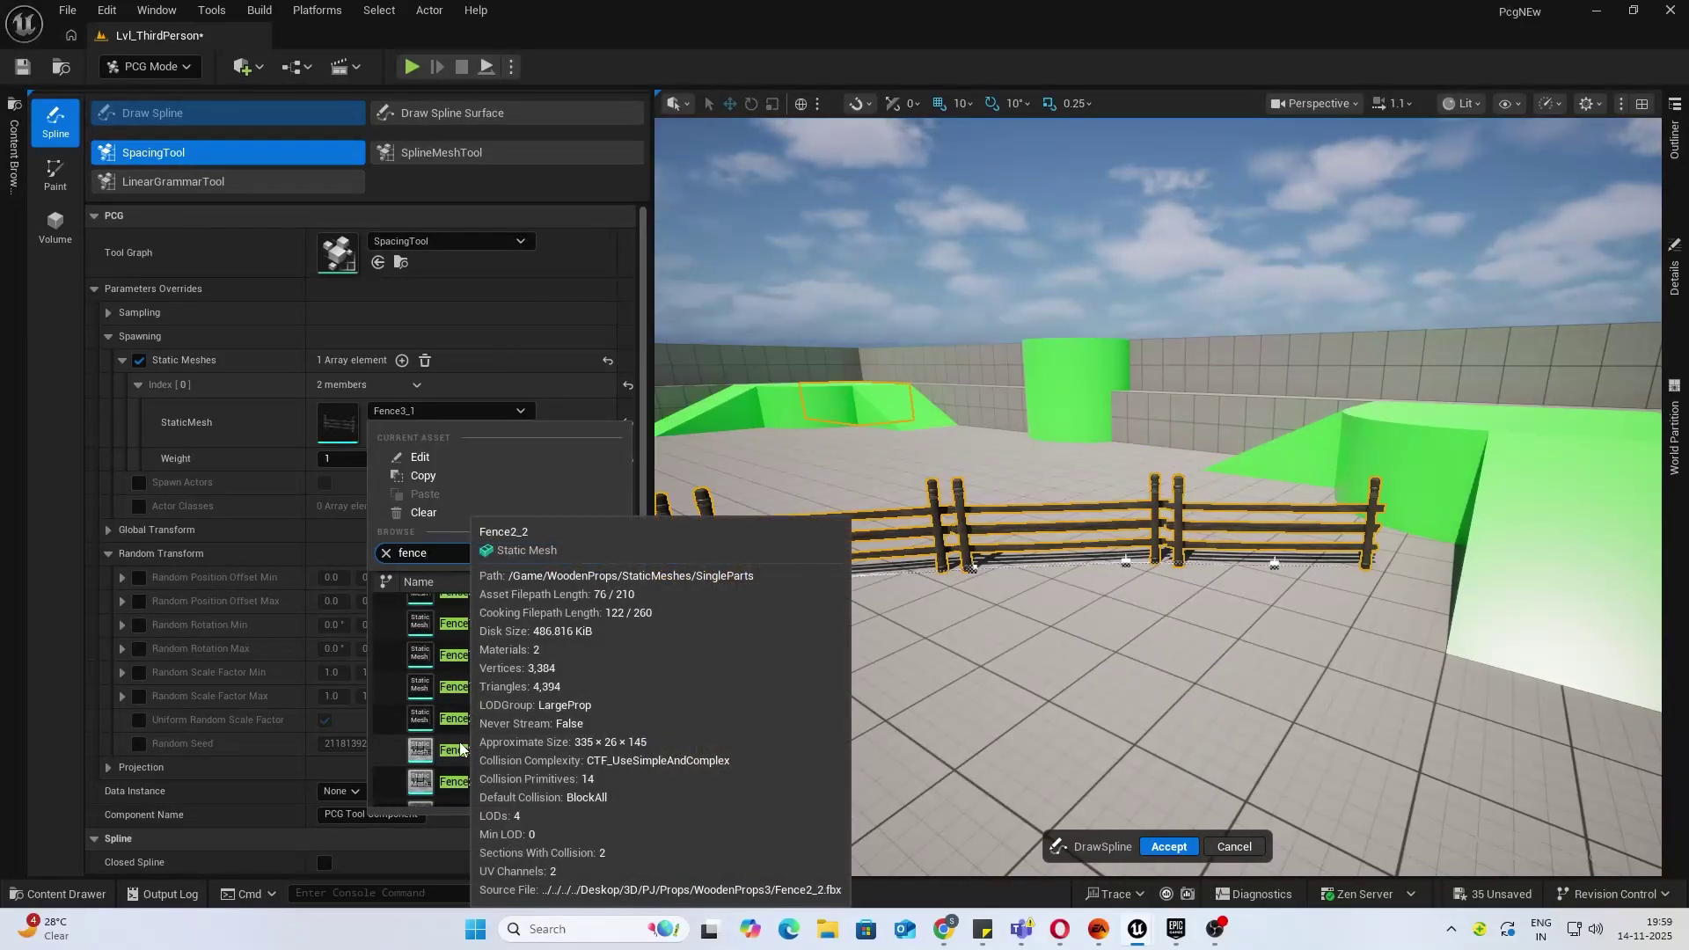
click(461, 750)
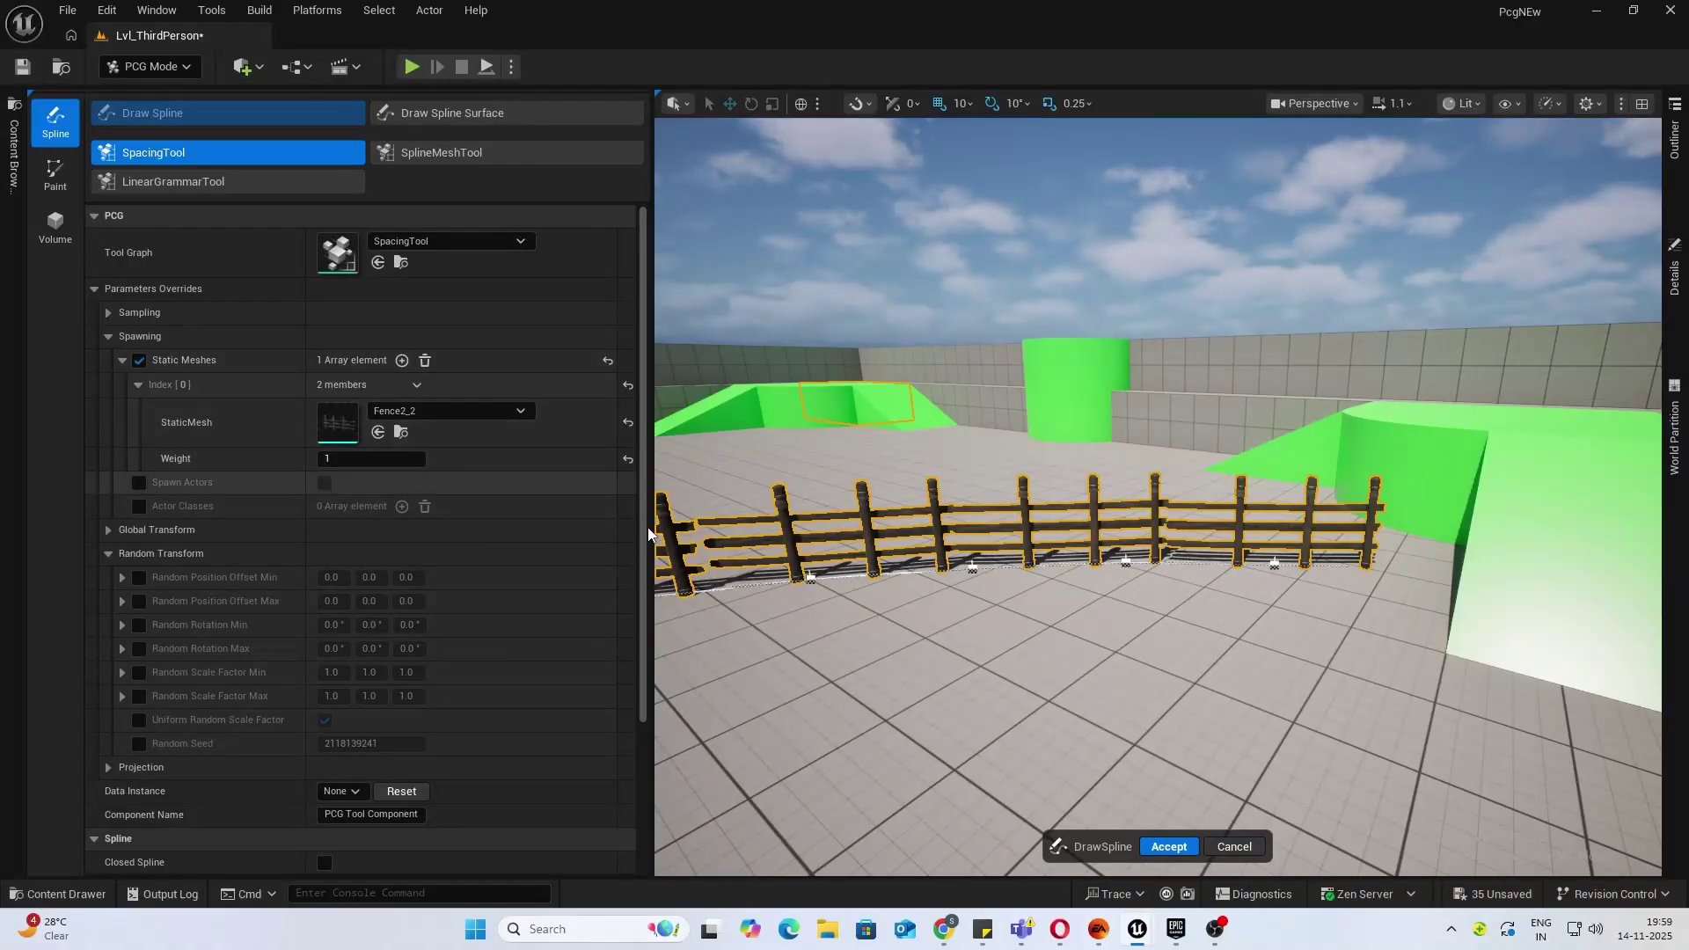
Undo the drawn spline on the arena floor.
mouse_move(792, 546)
right_down()
mouse_move(686, 476)
mouse_move(774, 462)
mouse_move(739, 475)
mouse_move(756, 615)
mouse_move(739, 594)
right_up()
key(ctrl+z)
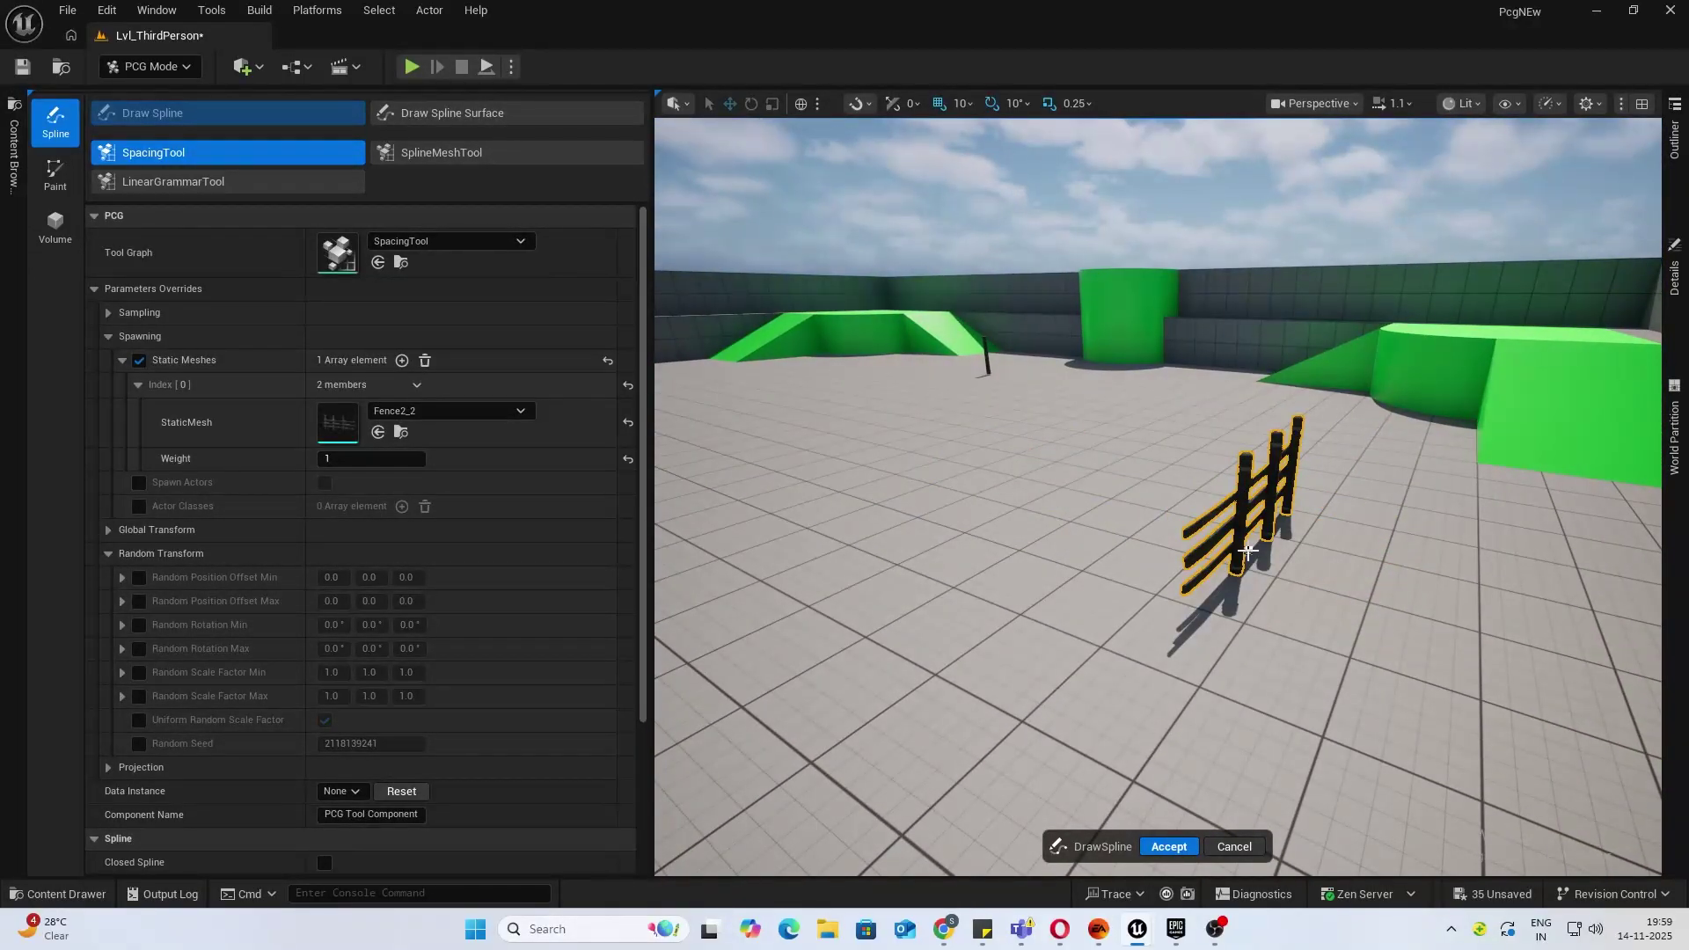
Draw a new fence spline across the arena floor and inspect the spawned Fence2_2 pieces up close.
key(s)
right_drag(1247, 553, 1240, 598)
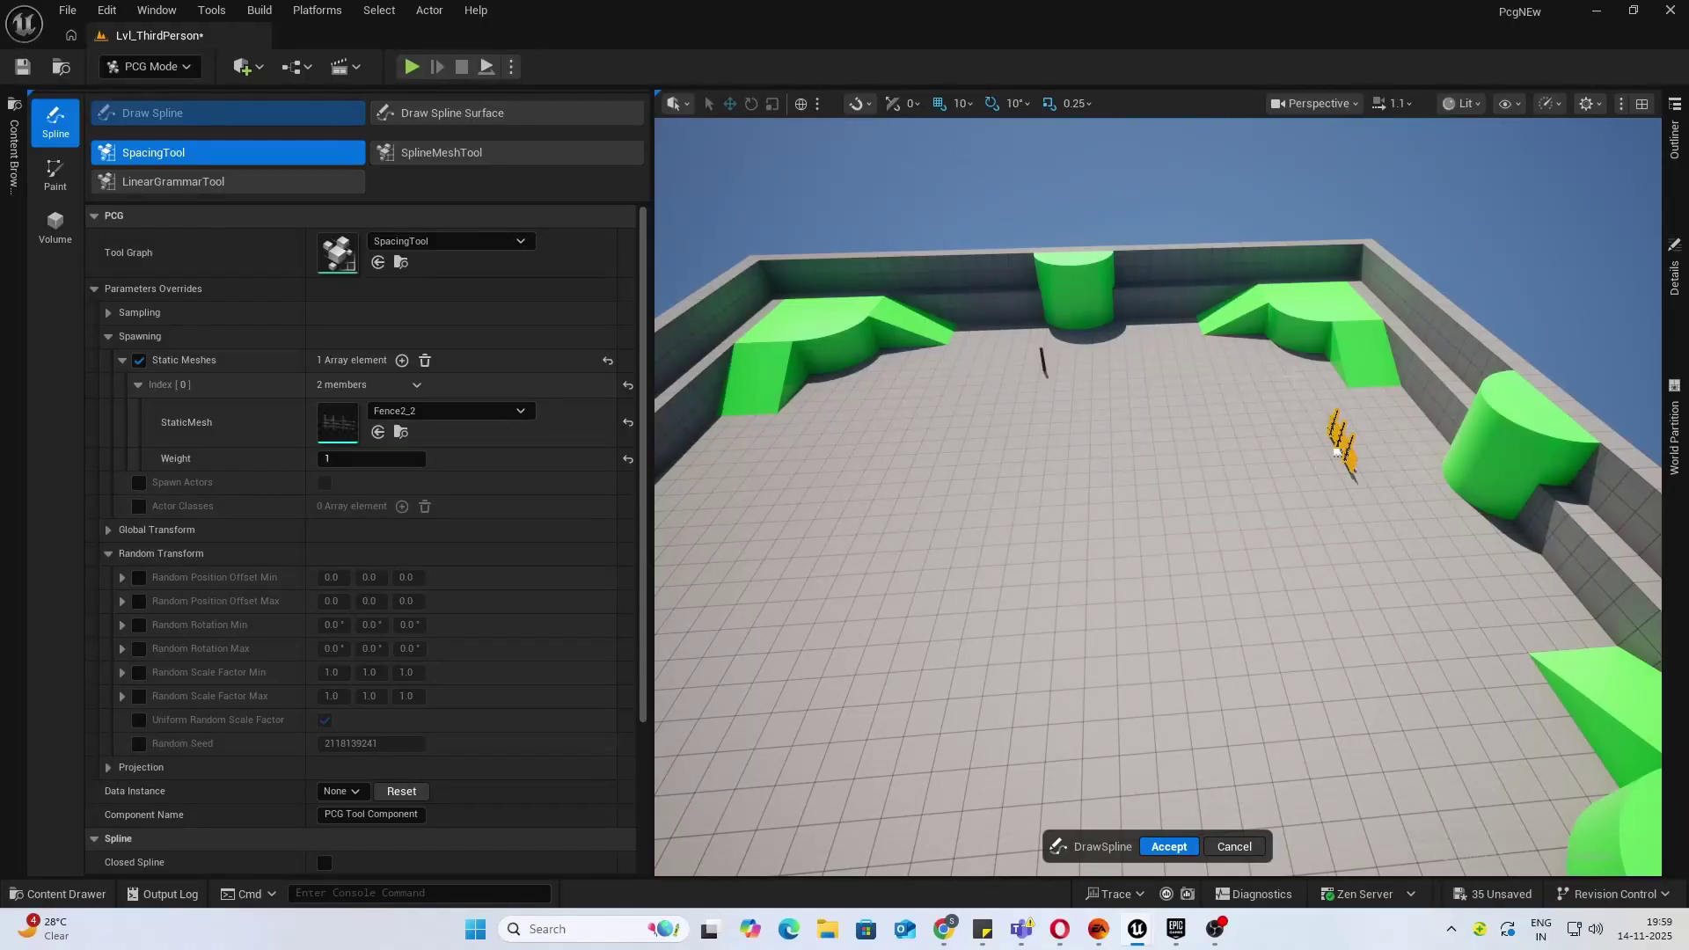
mouse_move(1336, 452)
mouse_down()
mouse_move(1276, 440)
mouse_move(1161, 585)
mouse_move(977, 656)
mouse_move(664, 689)
mouse_up()
right_drag(664, 689, 932, 687)
right_drag(679, 625, 662, 618)
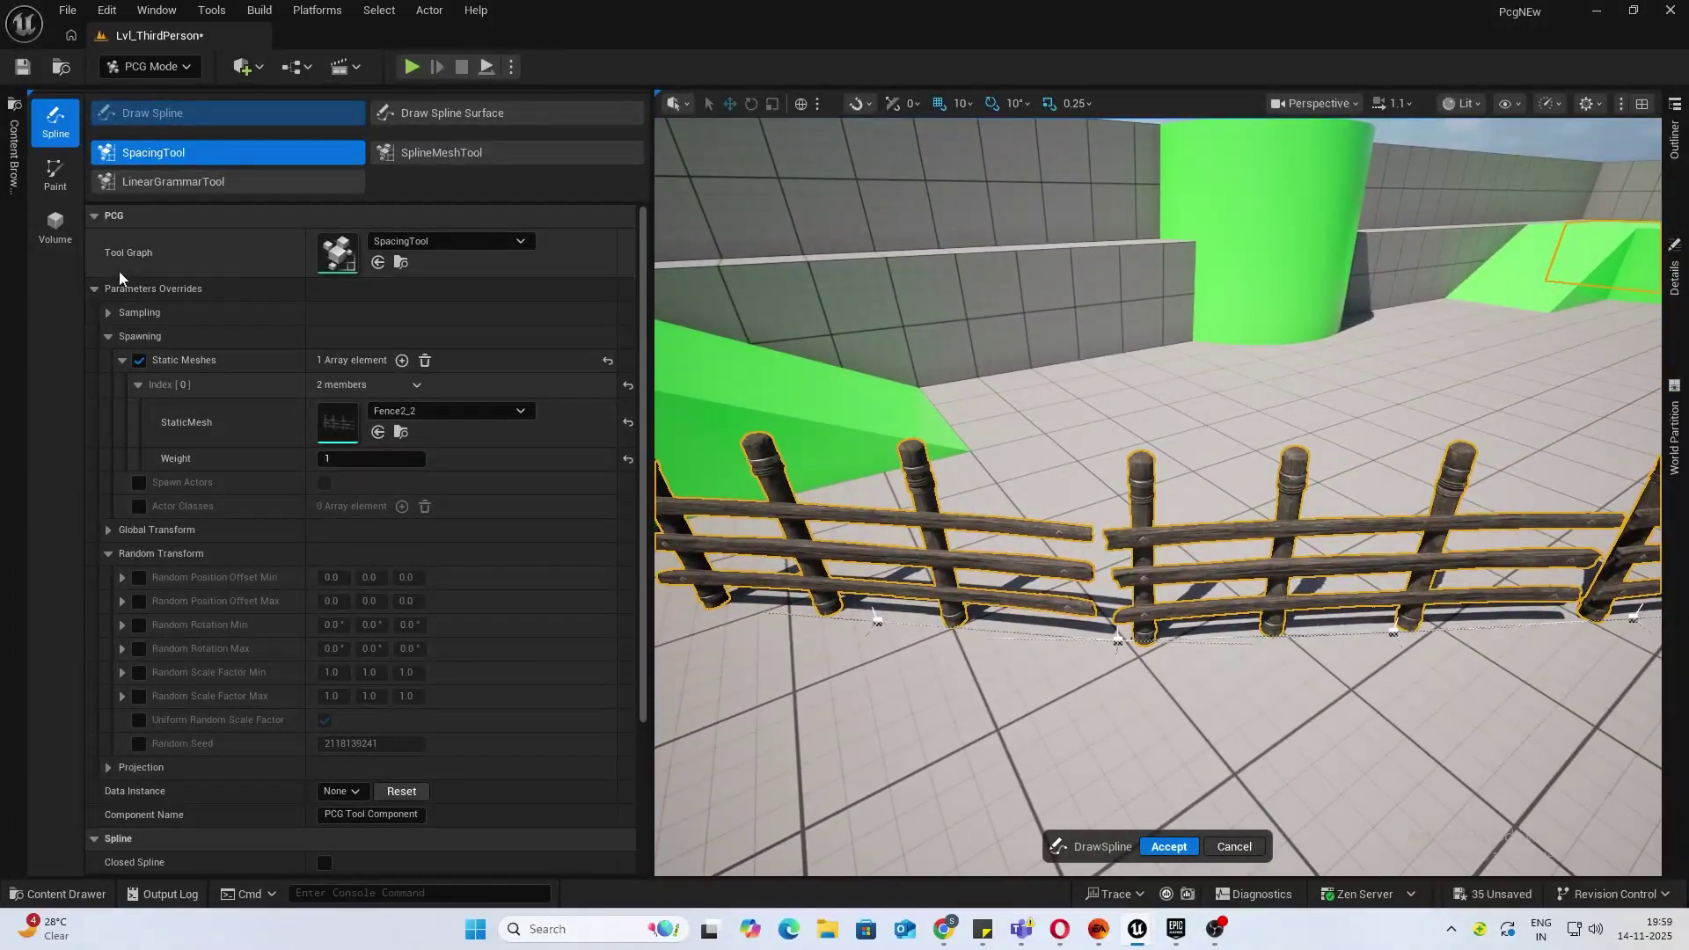
Enable Use Distance Sampling Mode in the Sampling parameters and override the distance with about 300.7 cm.
click(113, 315)
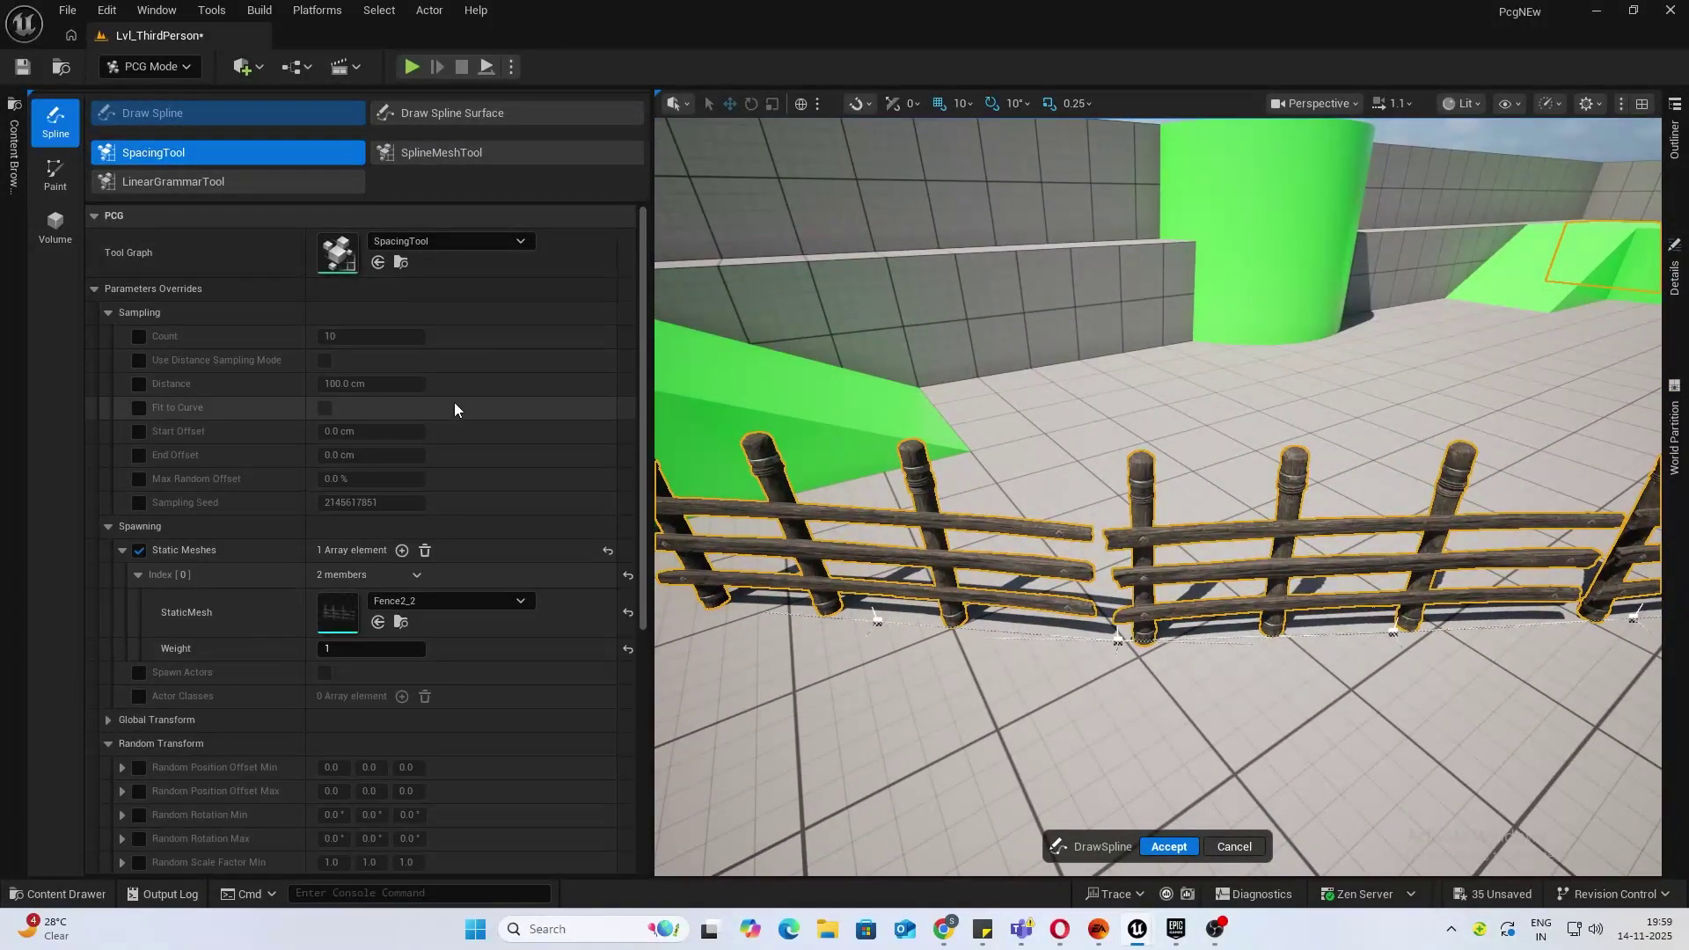
click(141, 360)
click(325, 360)
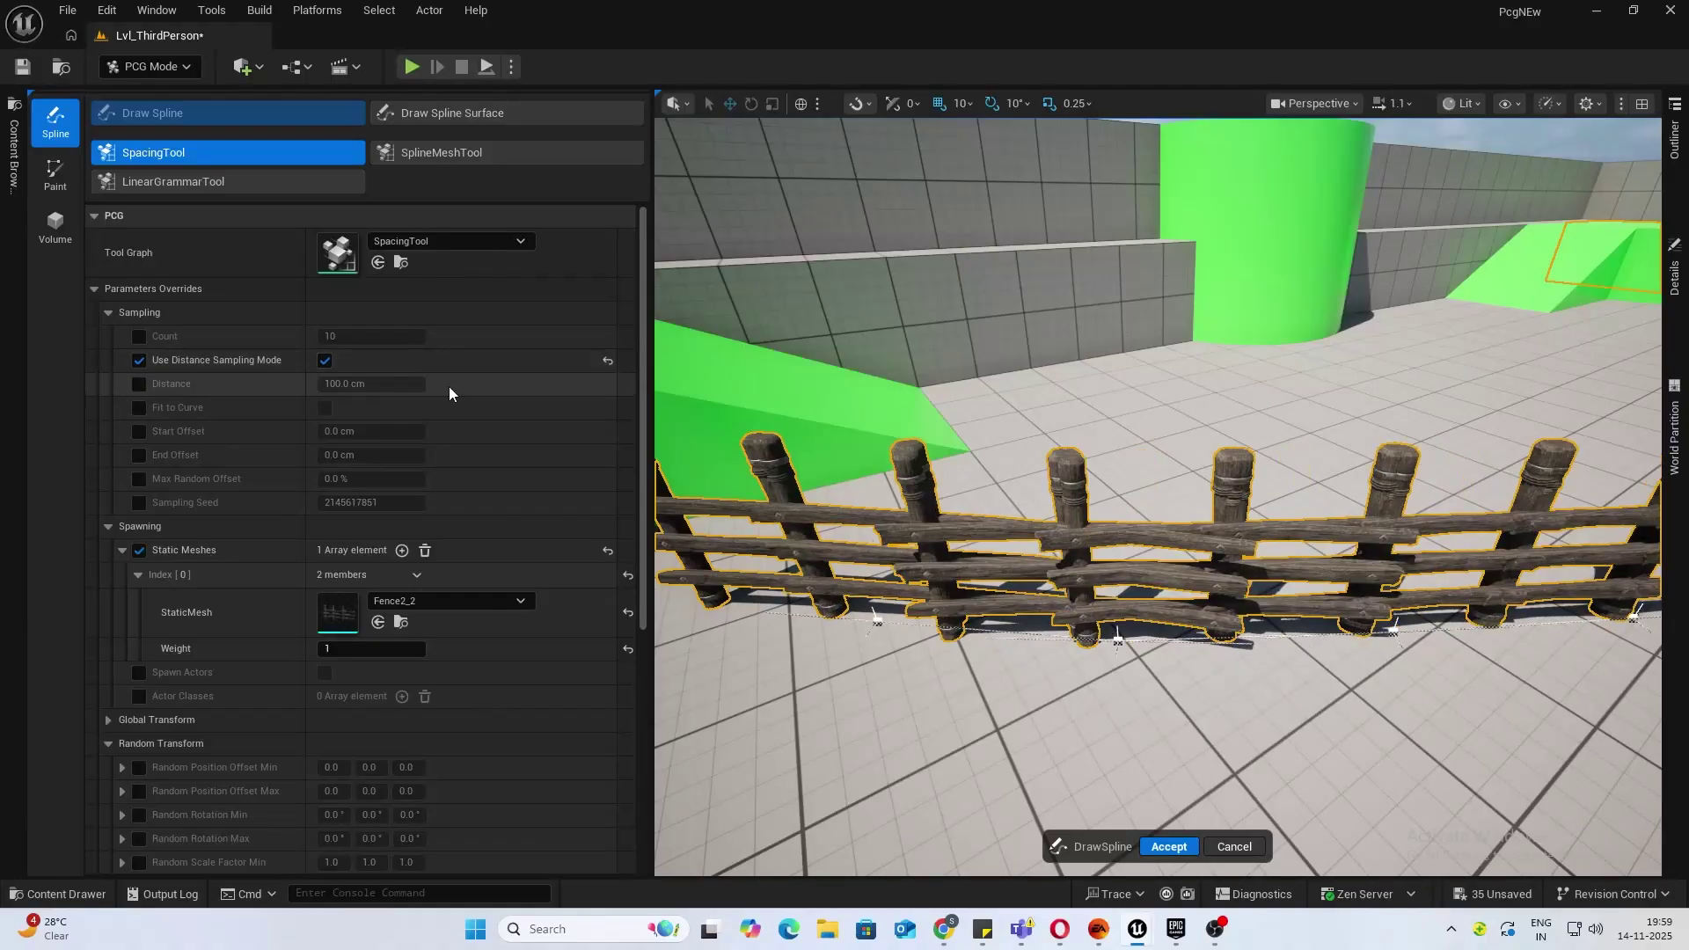
right_drag(968, 458, 1029, 444)
key(s)
click(139, 384)
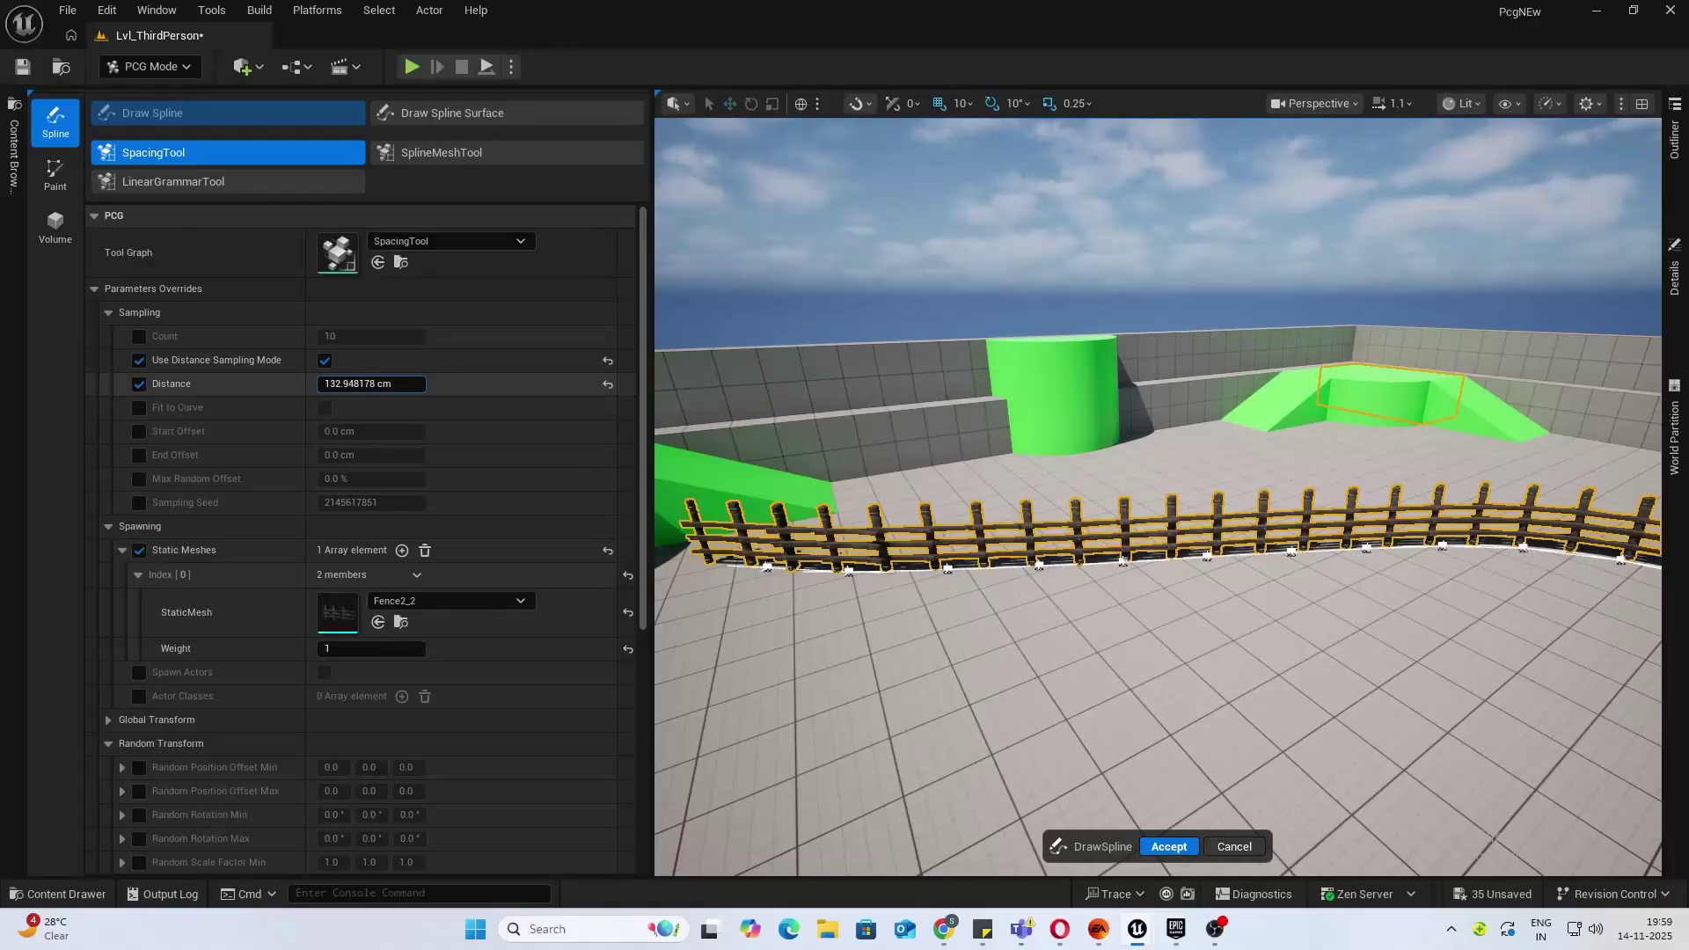
drag(362, 384, 361, 385)
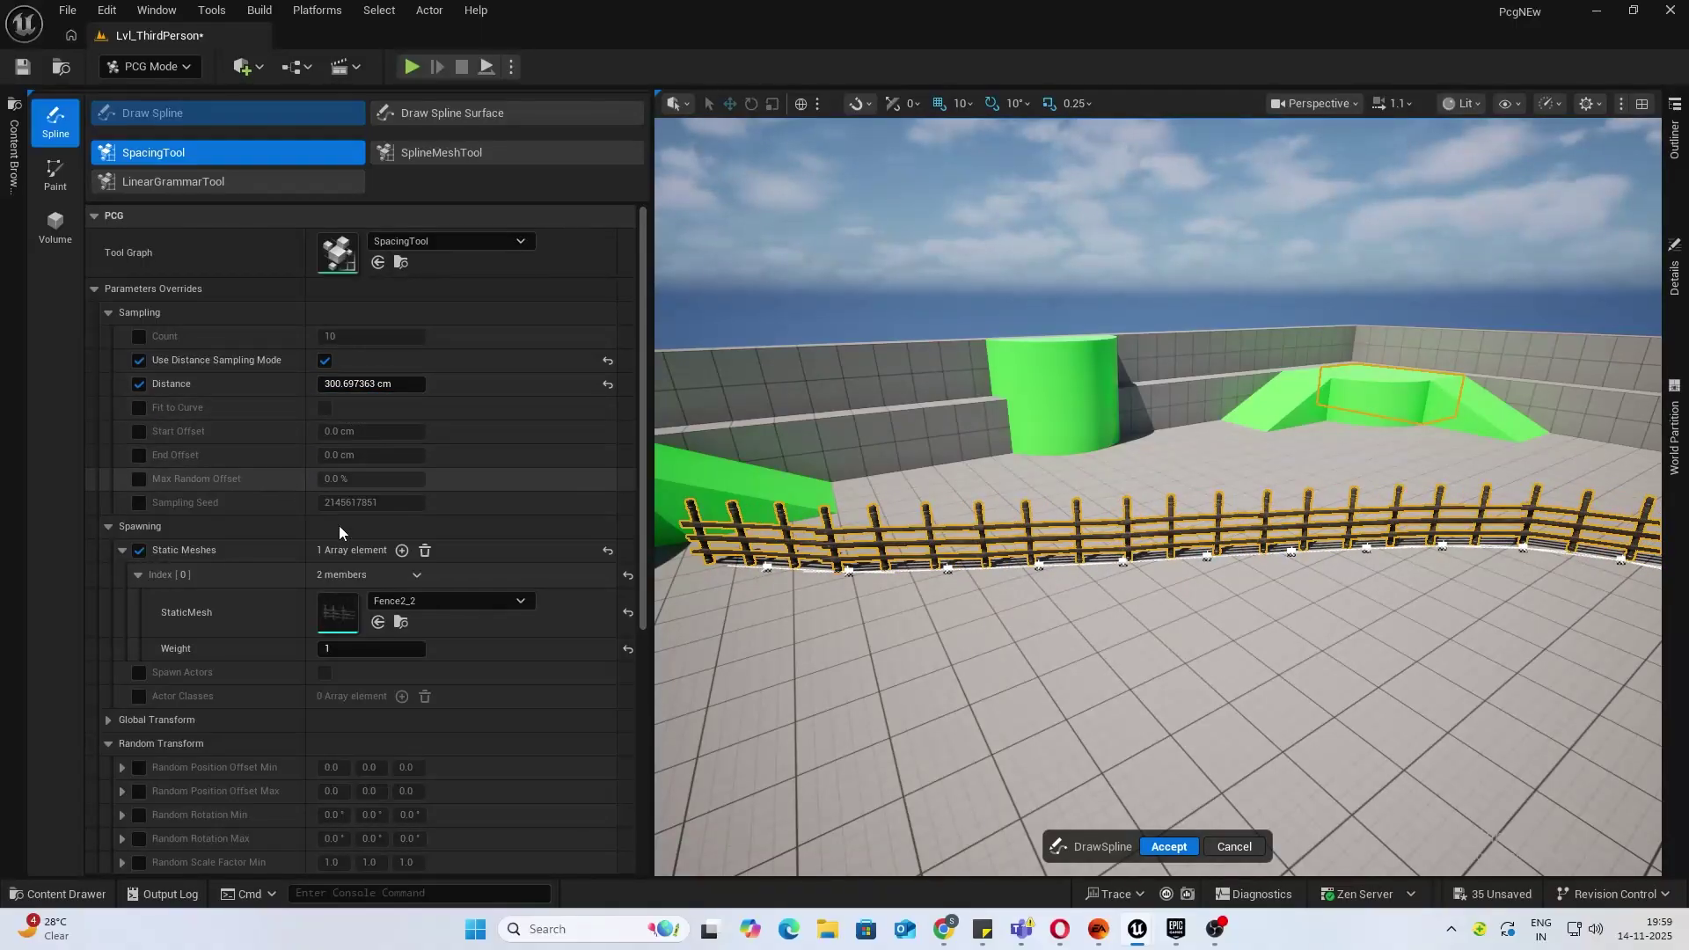
Check the Fence2_2 mesh's approximate size in its mesh editor and set the sampling distance to 334 cm.
click(403, 621)
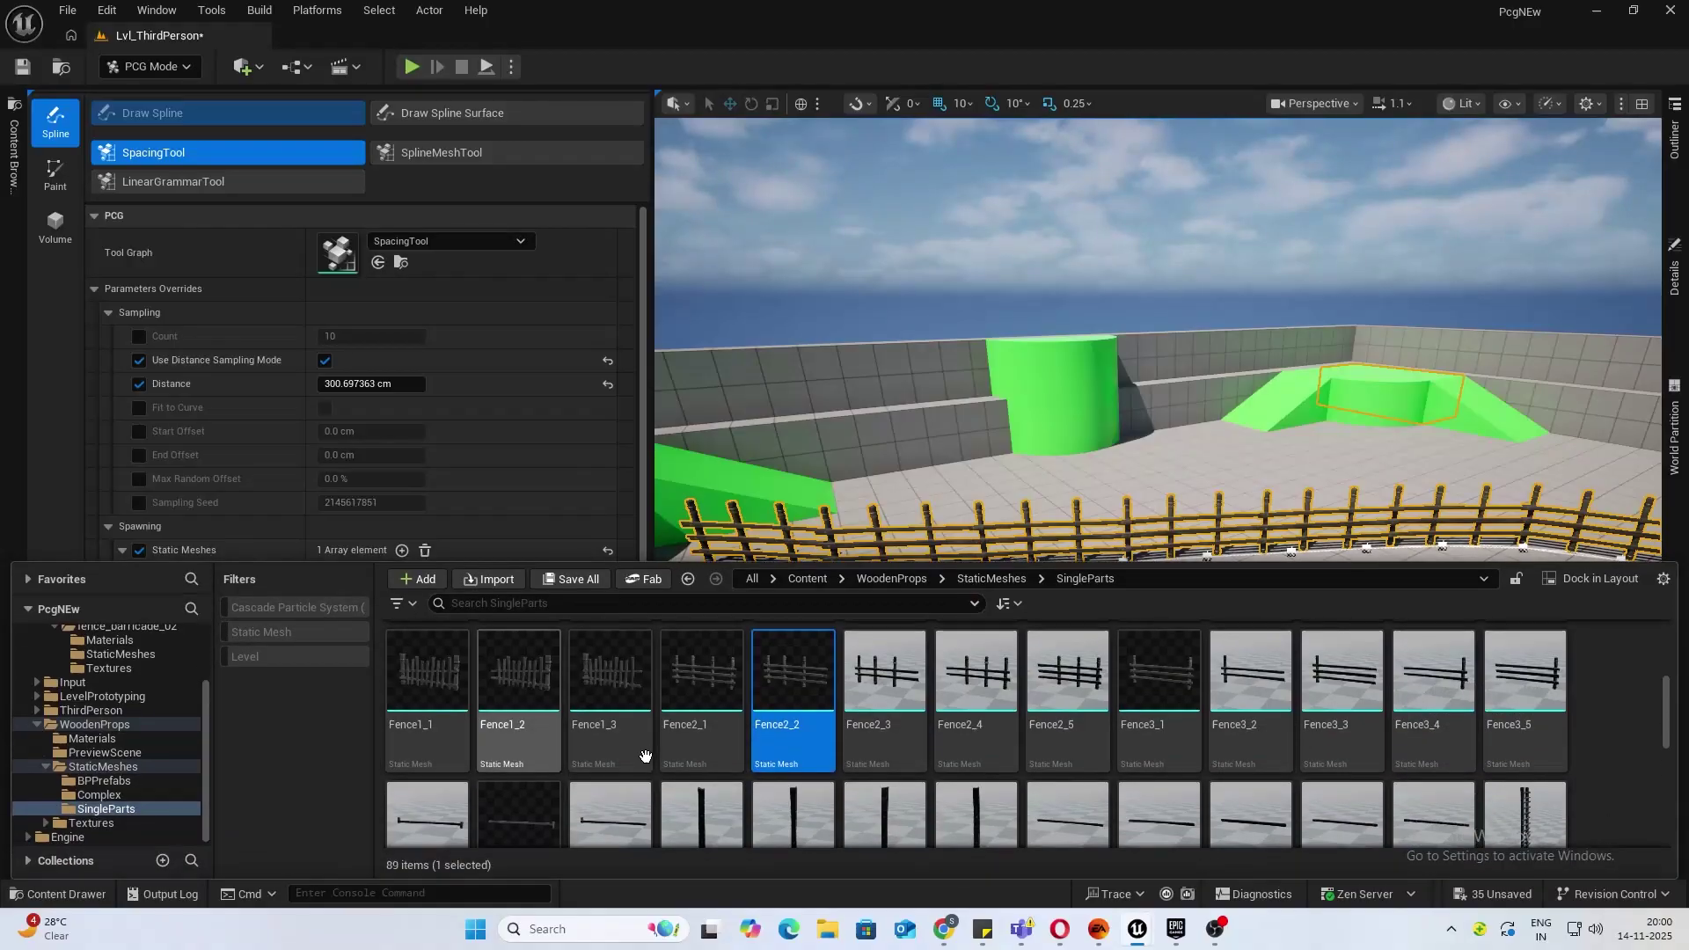
double_click(795, 679)
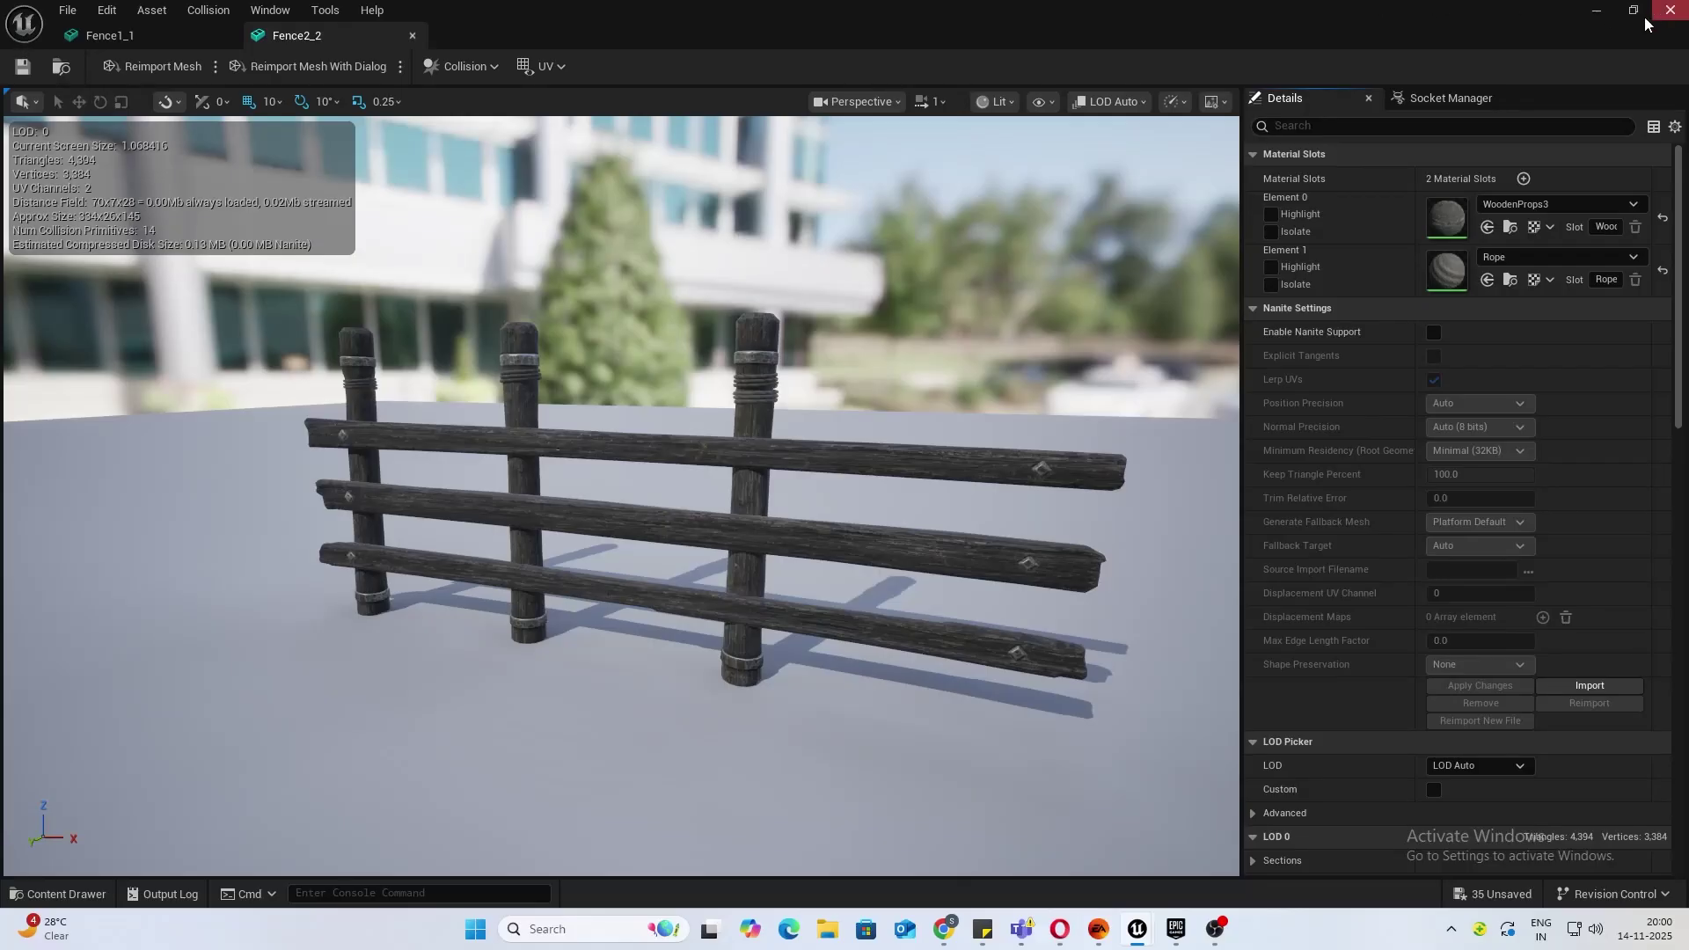
click(1594, 10)
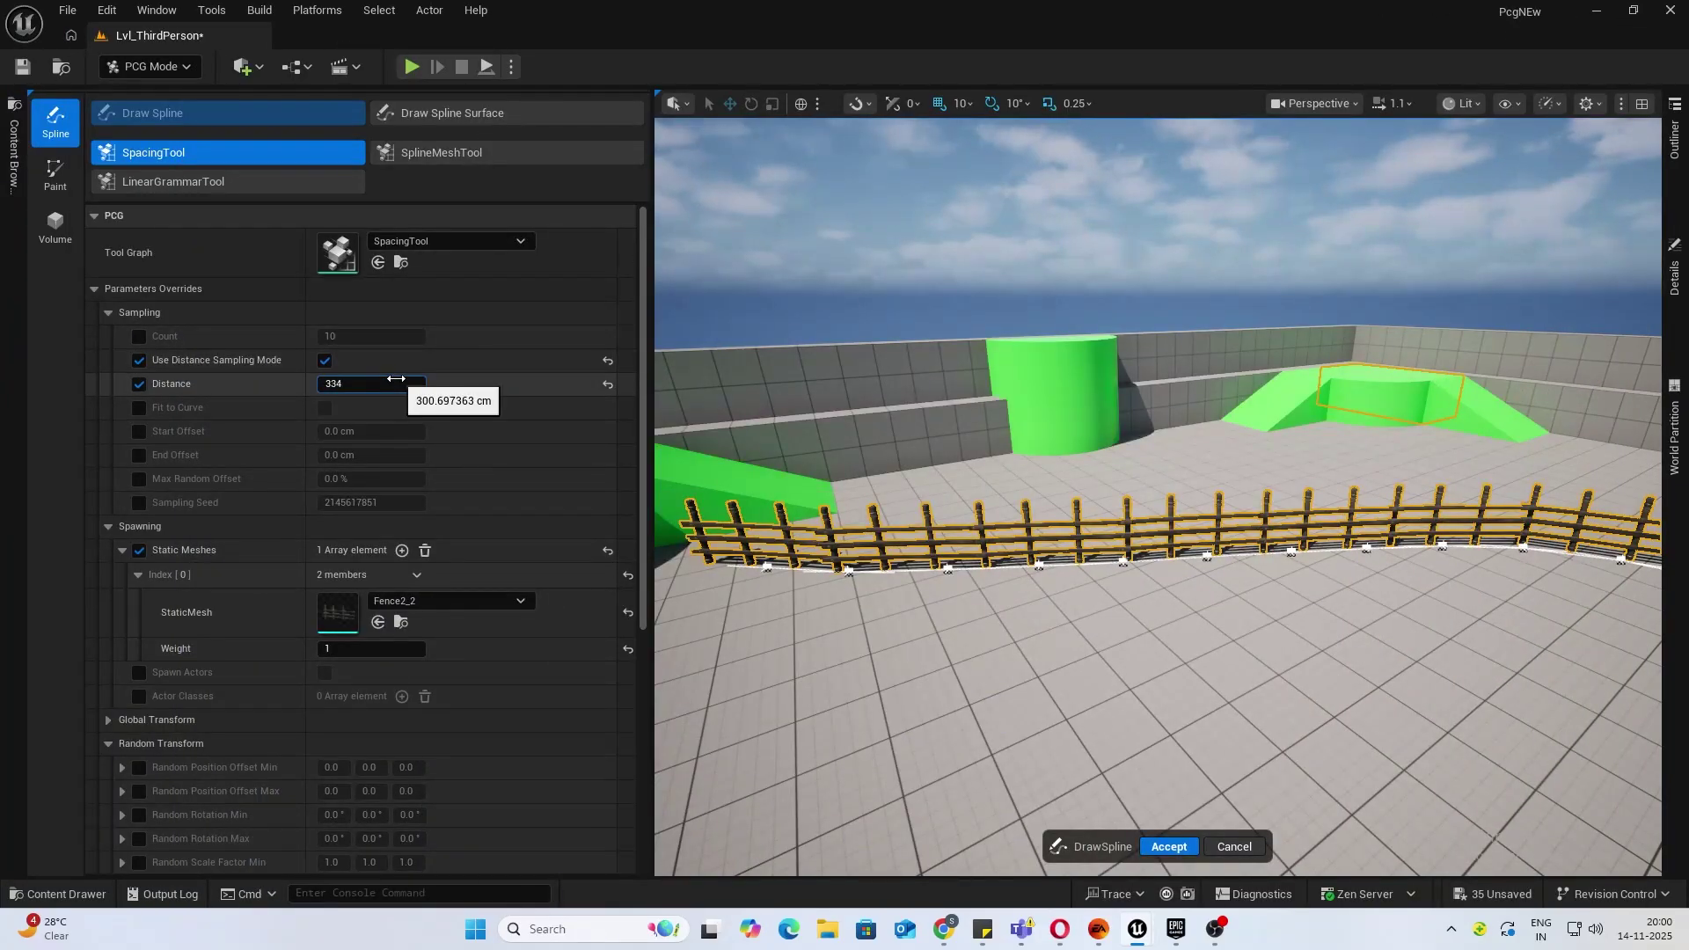
key(Return)
scroll(1017, 471, up, 4)
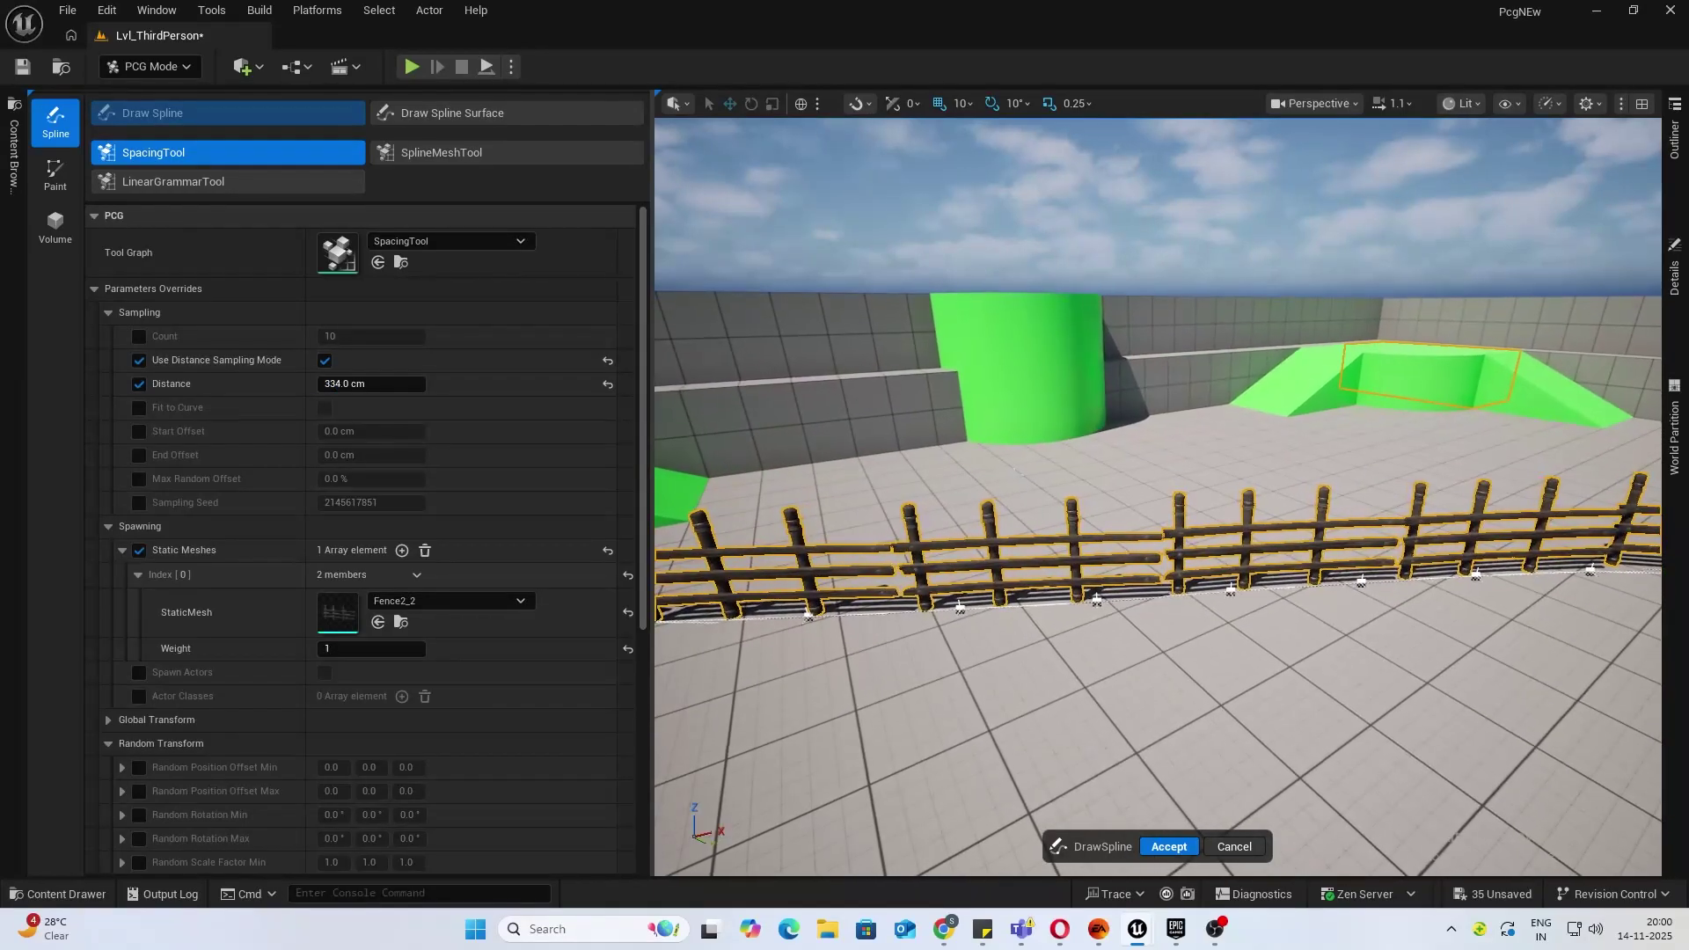
Draw a gently curved fence spline across the arena floor, starting near the side wall.
click(1096, 602)
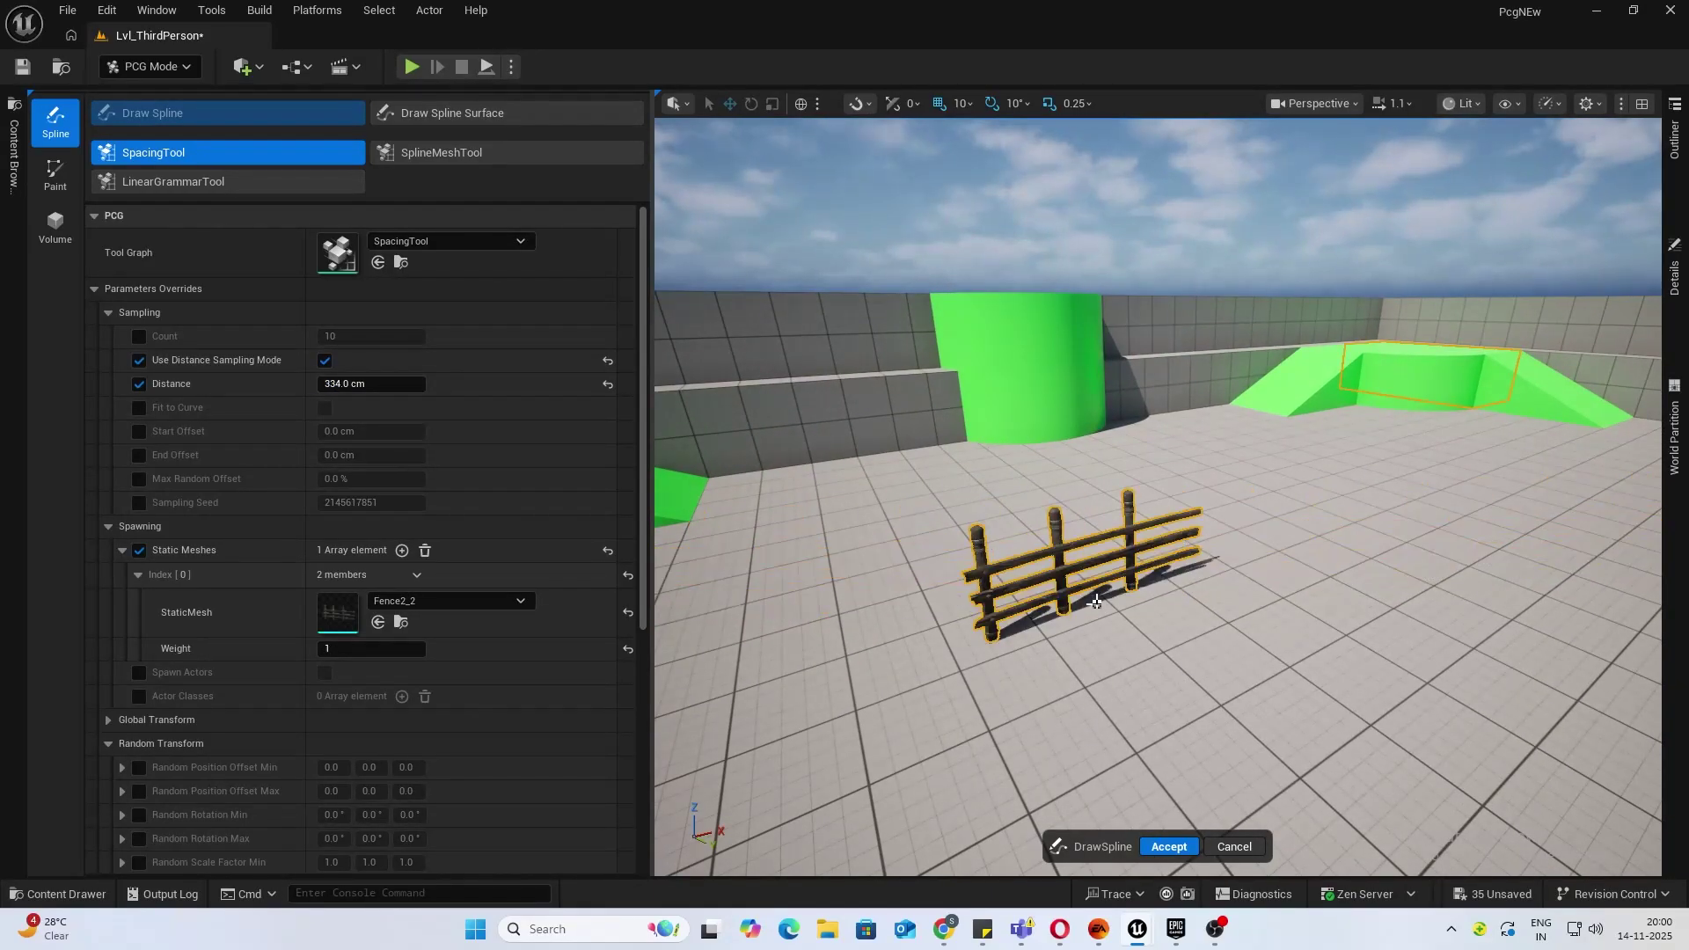
key(s)
mouse_move(1001, 587)
right_down()
mouse_move(924, 620)
mouse_move(898, 598)
right_up()
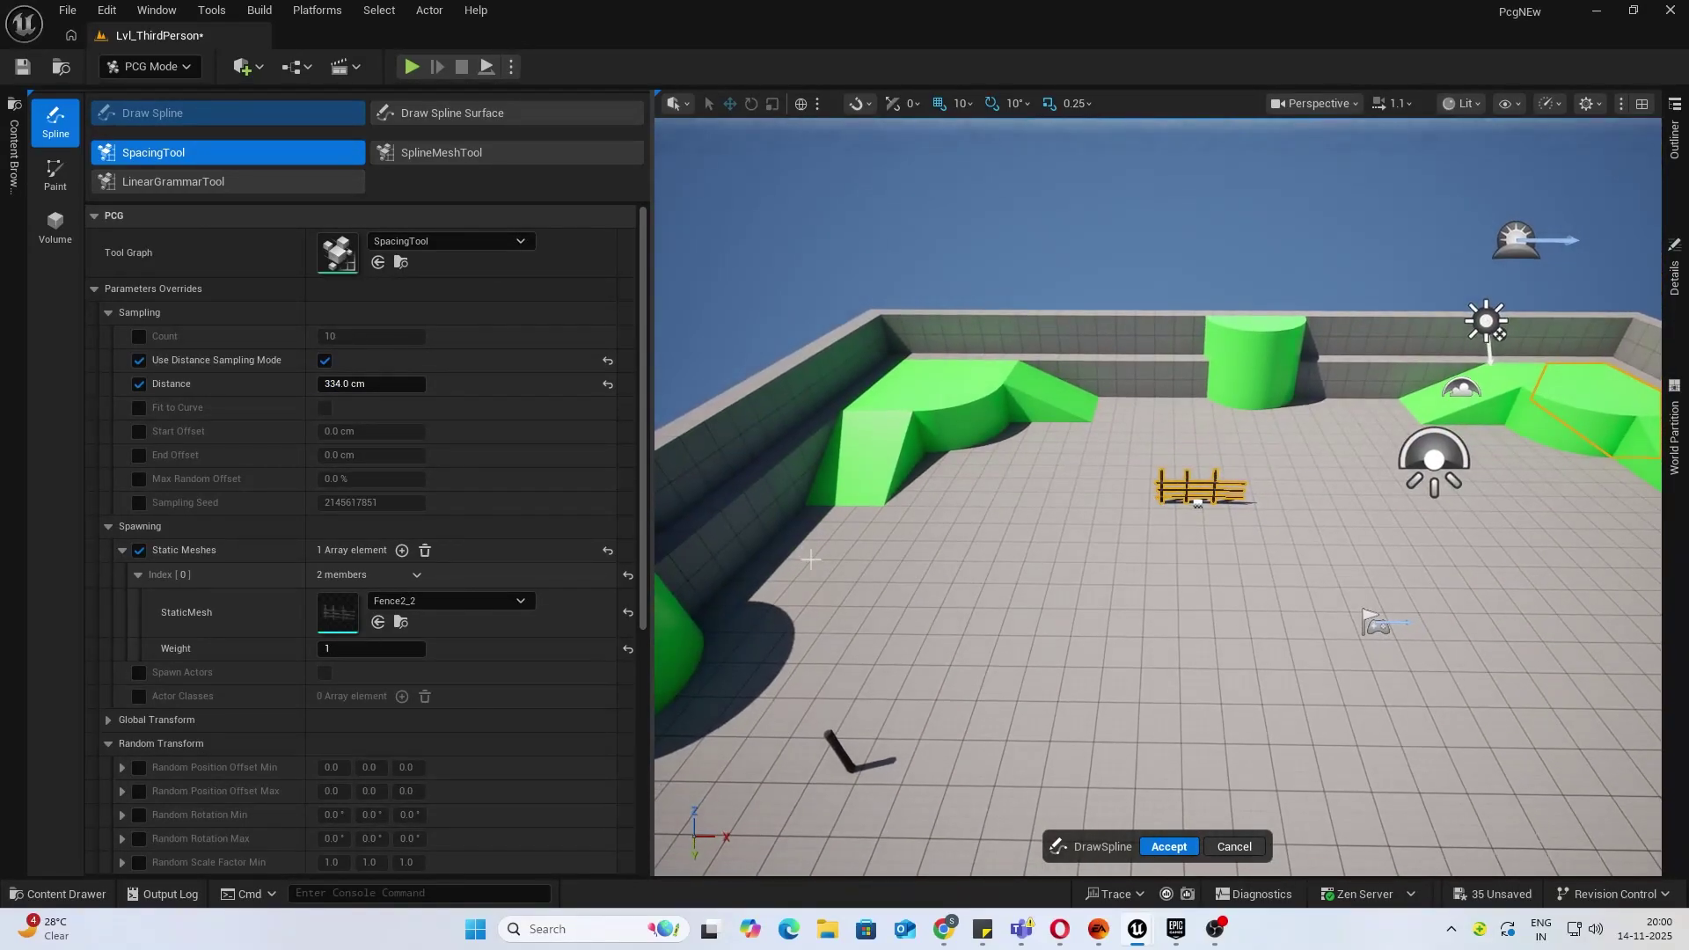
mouse_move(774, 553)
mouse_down()
mouse_move(1170, 658)
mouse_move(1595, 680)
mouse_up()
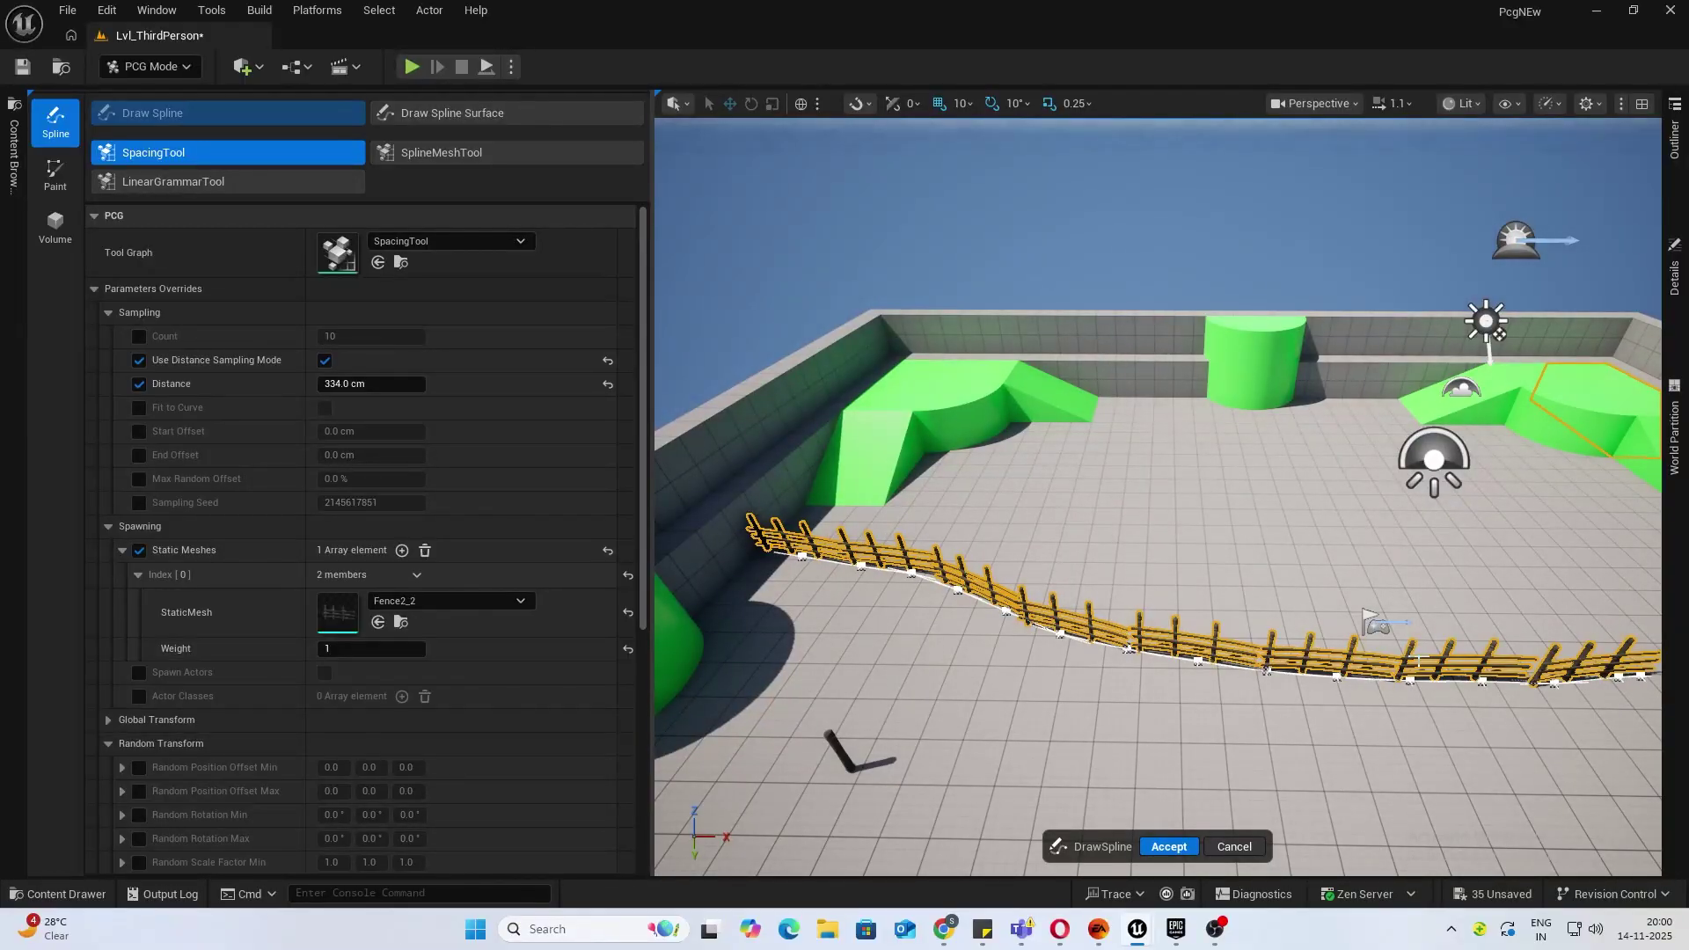
Redraw the fence as a long arc spanning the arena, starting beside the corner ramp, and inspect it up close.
key(s)
right_drag(906, 625, 721, 664)
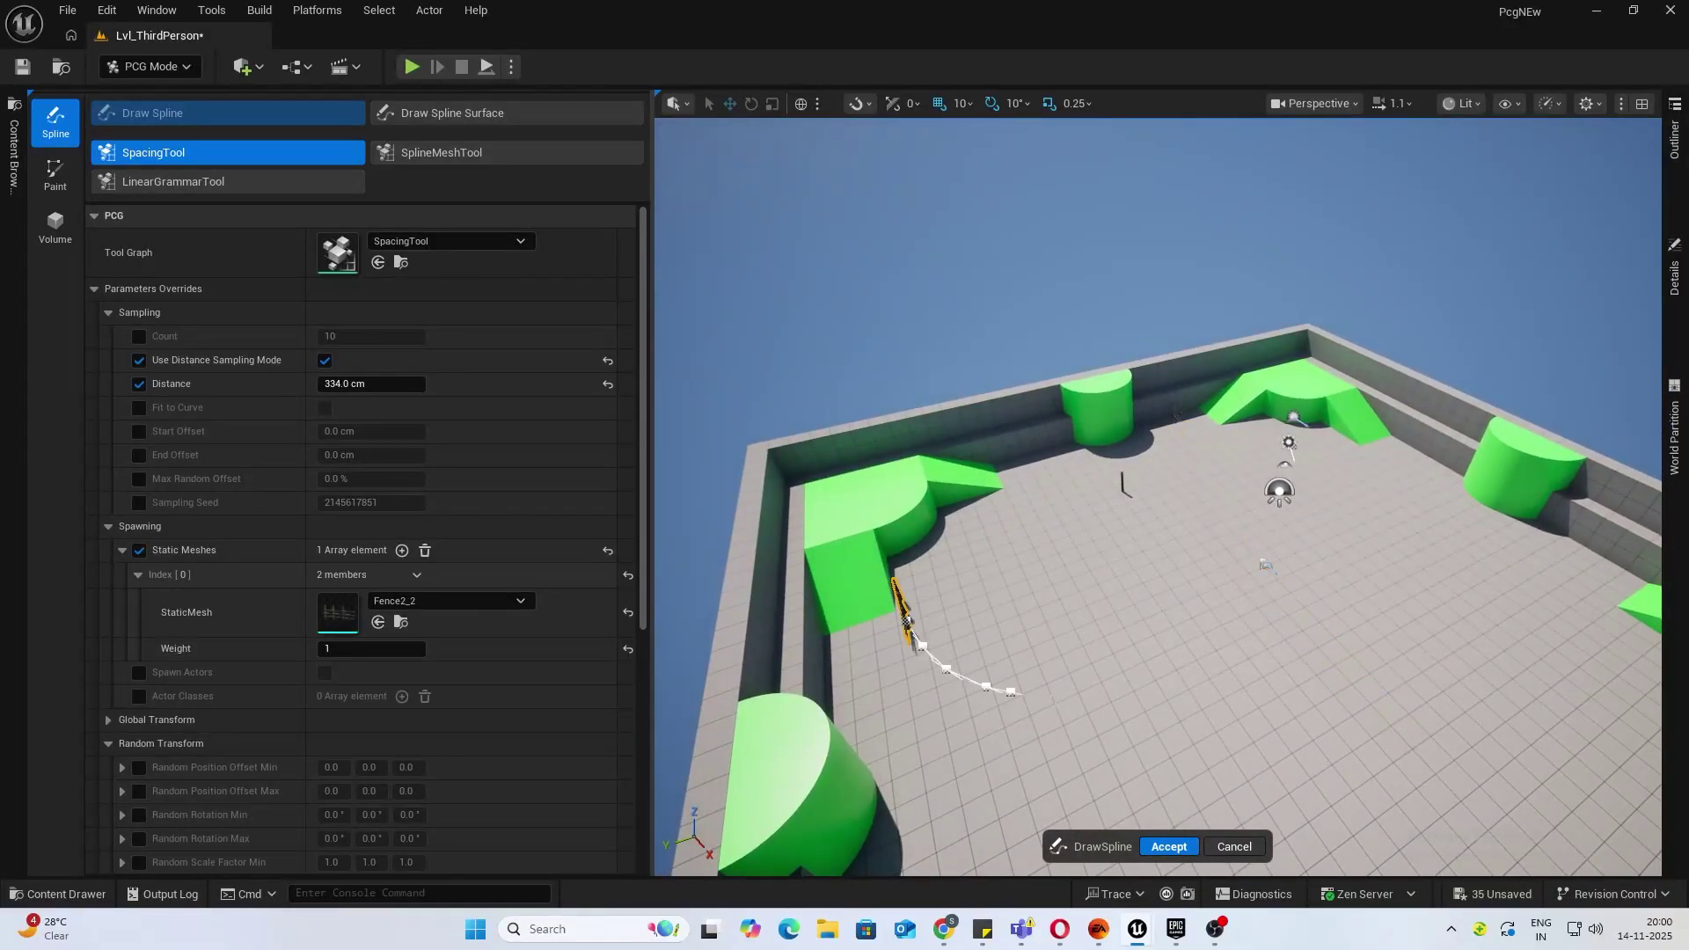
drag(1011, 693, 1402, 669)
mouse_move(1378, 607)
right_down()
mouse_move(1548, 598)
mouse_move(1408, 581)
mouse_move(1379, 606)
mouse_move(1417, 598)
mouse_move(1425, 669)
mouse_move(1549, 660)
mouse_move(1394, 589)
right_up()
key(w)
key(w)
Redraw the fence as a curve from beside the green cylinder to the opposite side of the arena and inspect it.
key(s)
key(s)
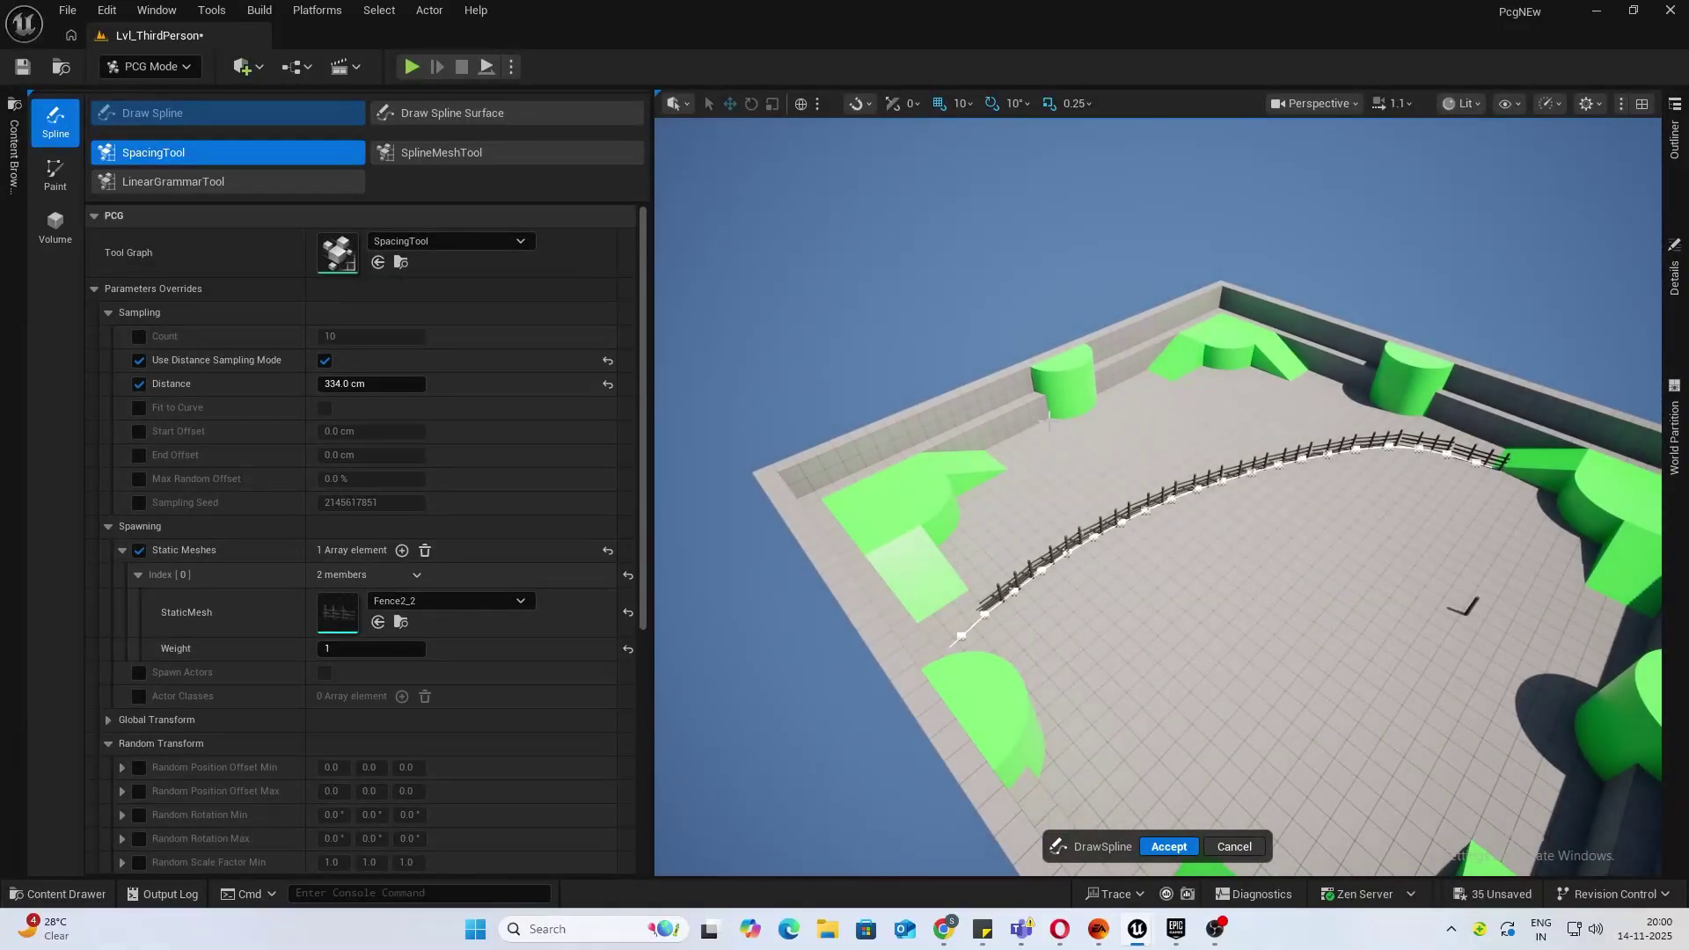
drag(1029, 415, 1127, 528)
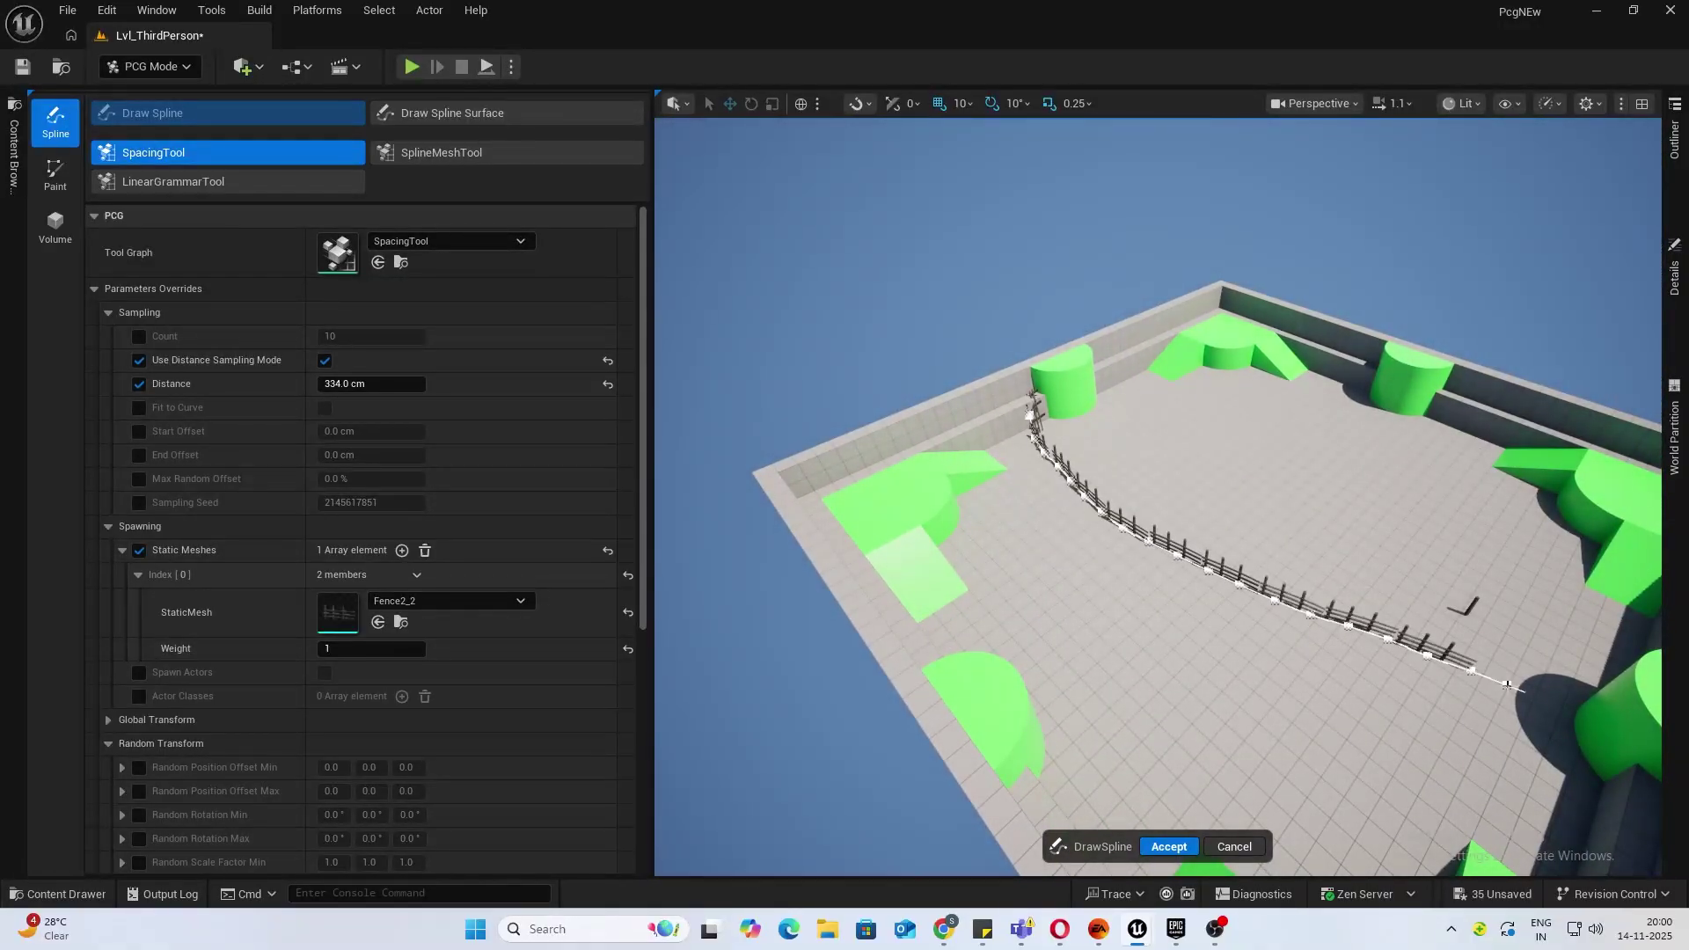
right_drag(1507, 684, 1395, 661)
key(w)
key(w)
Draw a nearly circular fence loop in the middle of the arena and enable Closed Spline.
key(s)
key(s)
drag(1392, 510, 1343, 450)
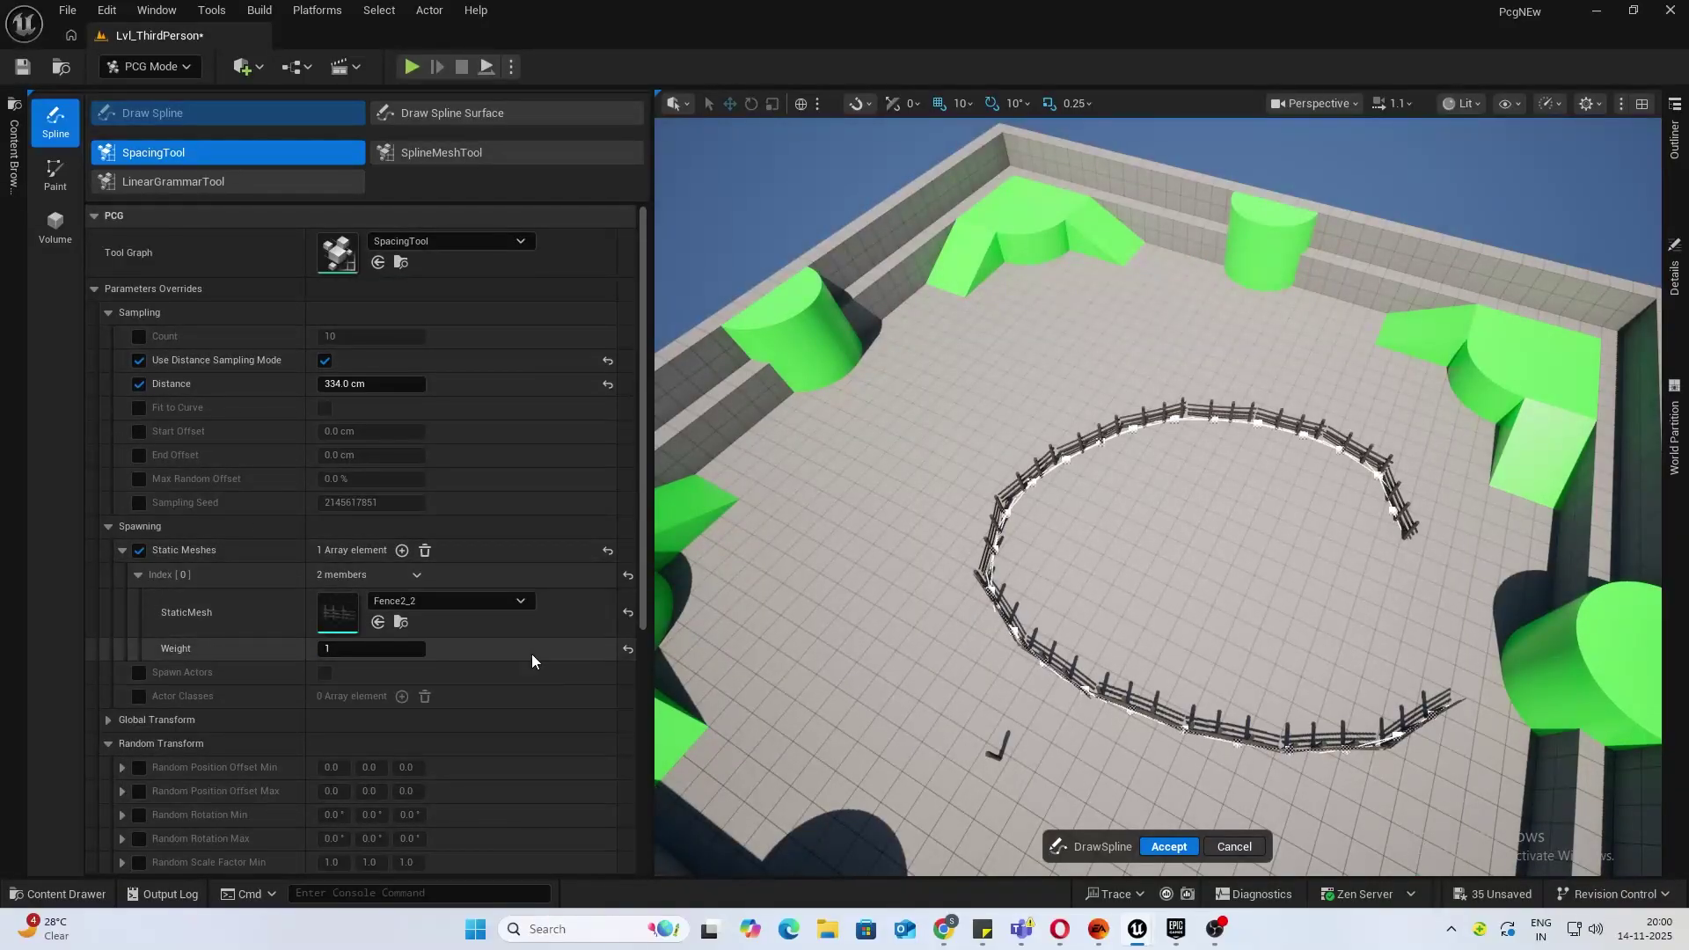
scroll(552, 662, down, 5)
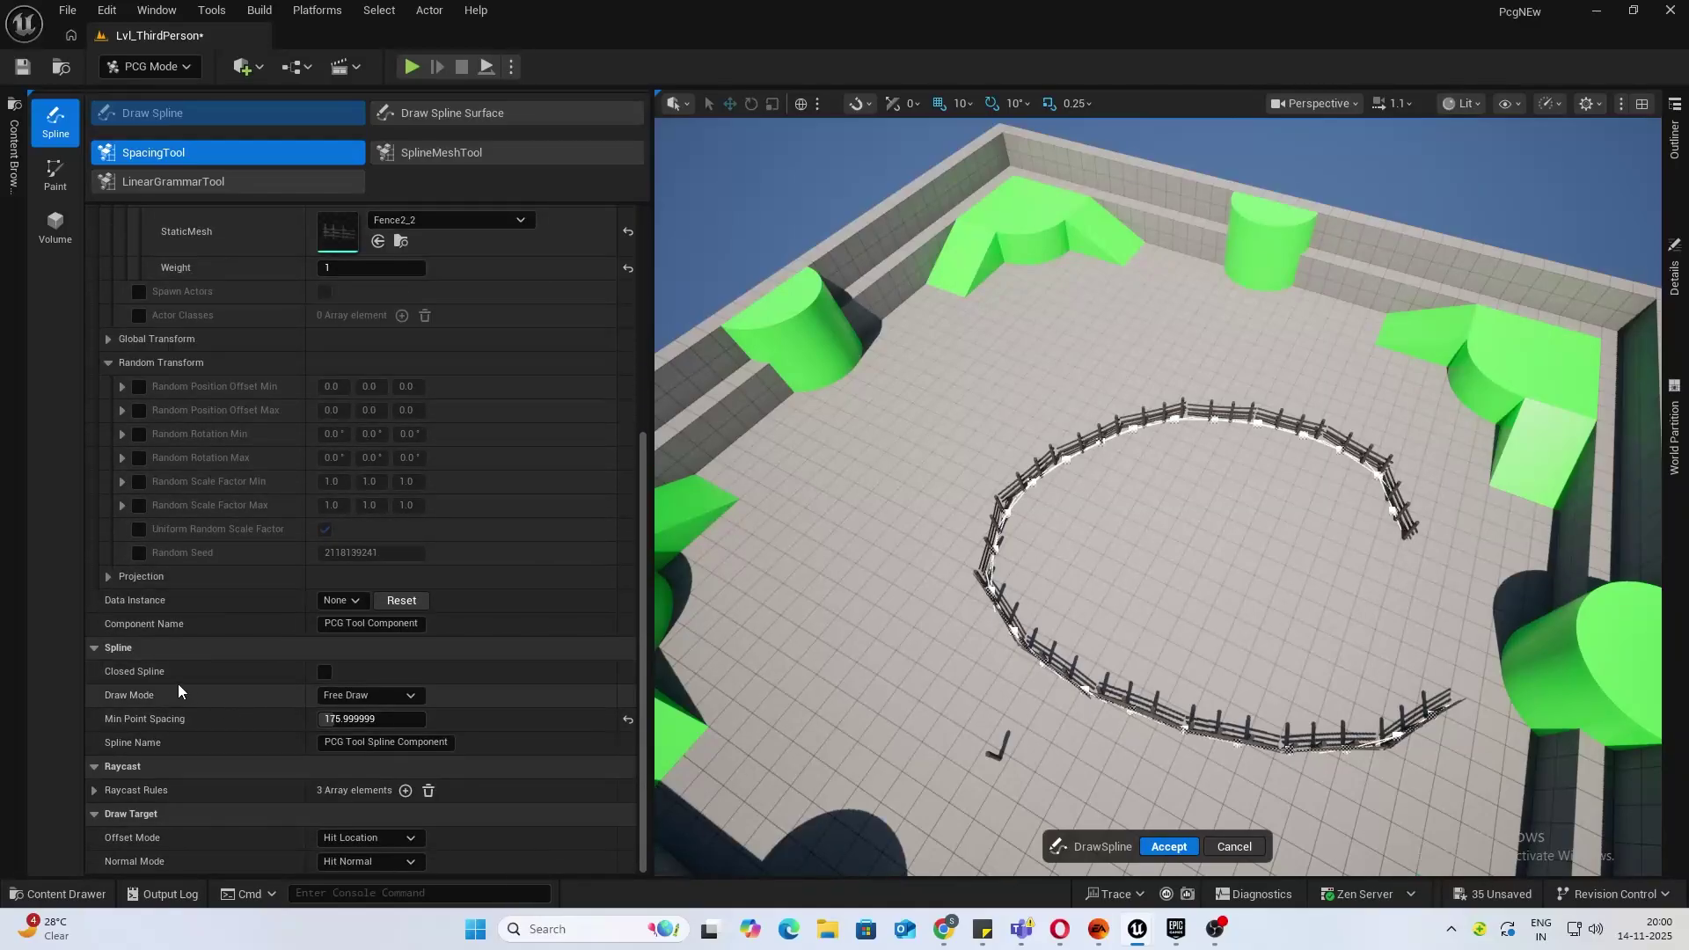
click(324, 673)
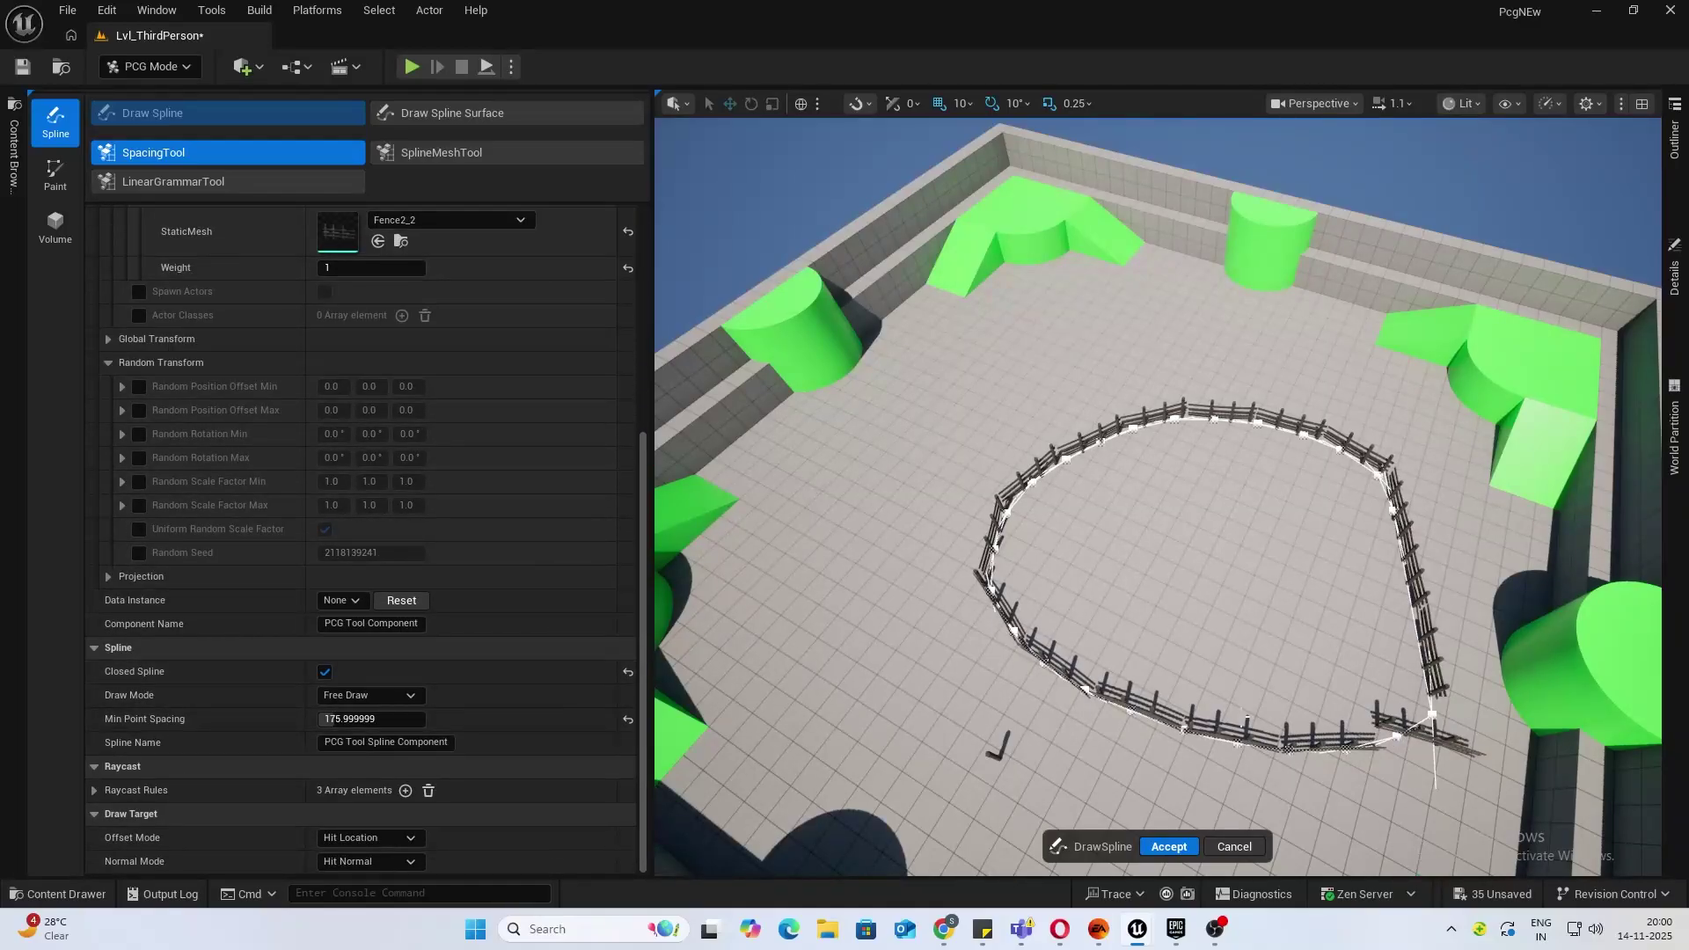
Inspect the closed fence and draw new freehand loops across the arena floor with Closed Spline enabled.
key(w)
right_drag(1244, 717, 1434, 748)
scroll(1158, 496, down, 12)
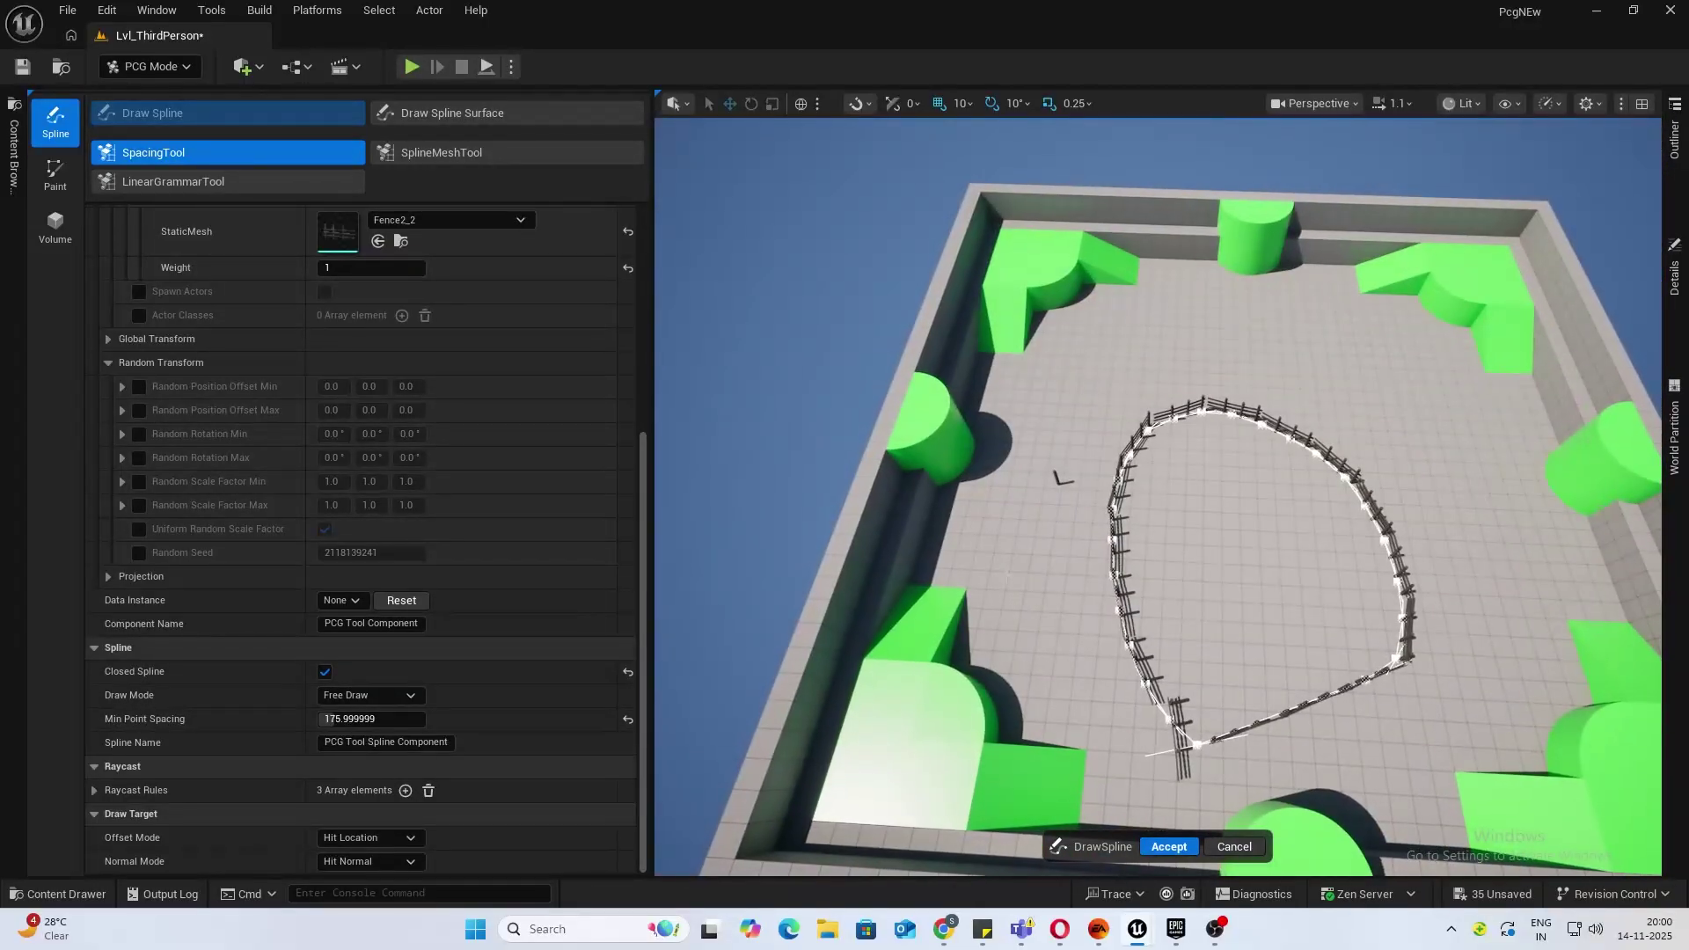
mouse_move(1034, 506)
mouse_down()
mouse_move(1390, 630)
mouse_move(1448, 563)
mouse_move(1353, 422)
mouse_move(1249, 356)
mouse_move(1074, 365)
mouse_move(990, 437)
mouse_up()
drag(1058, 481, 1152, 648)
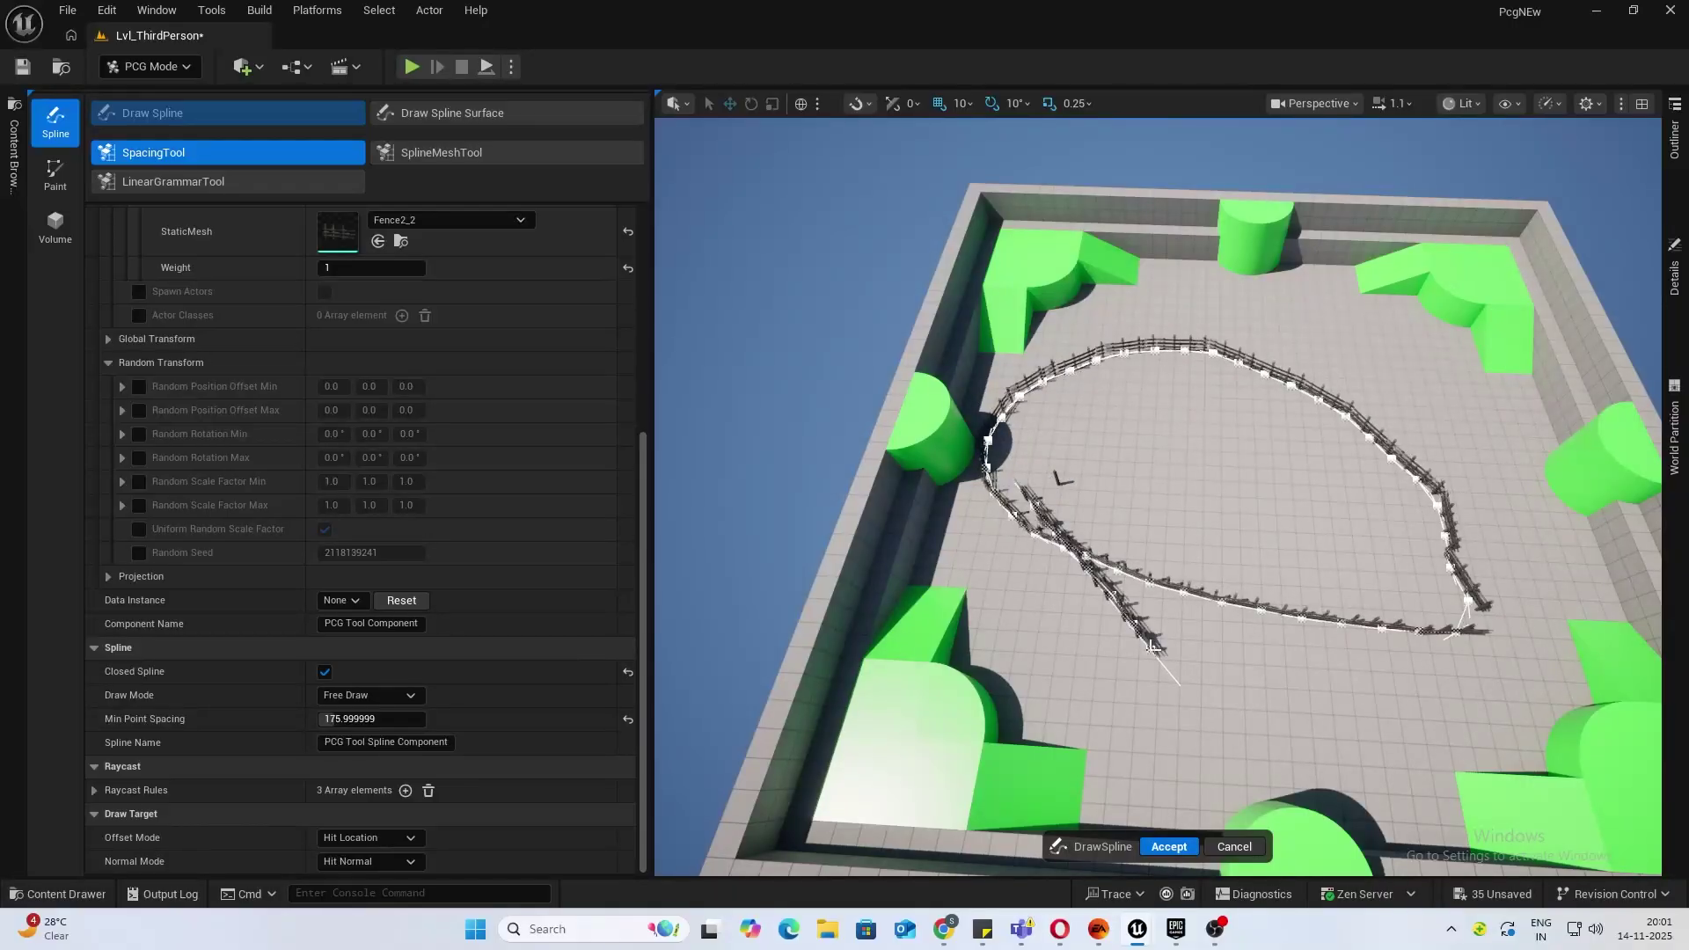
Turn off Closed Spline and draw open fence splines, first an oval loop and finally a long run across the floor.
click(325, 672)
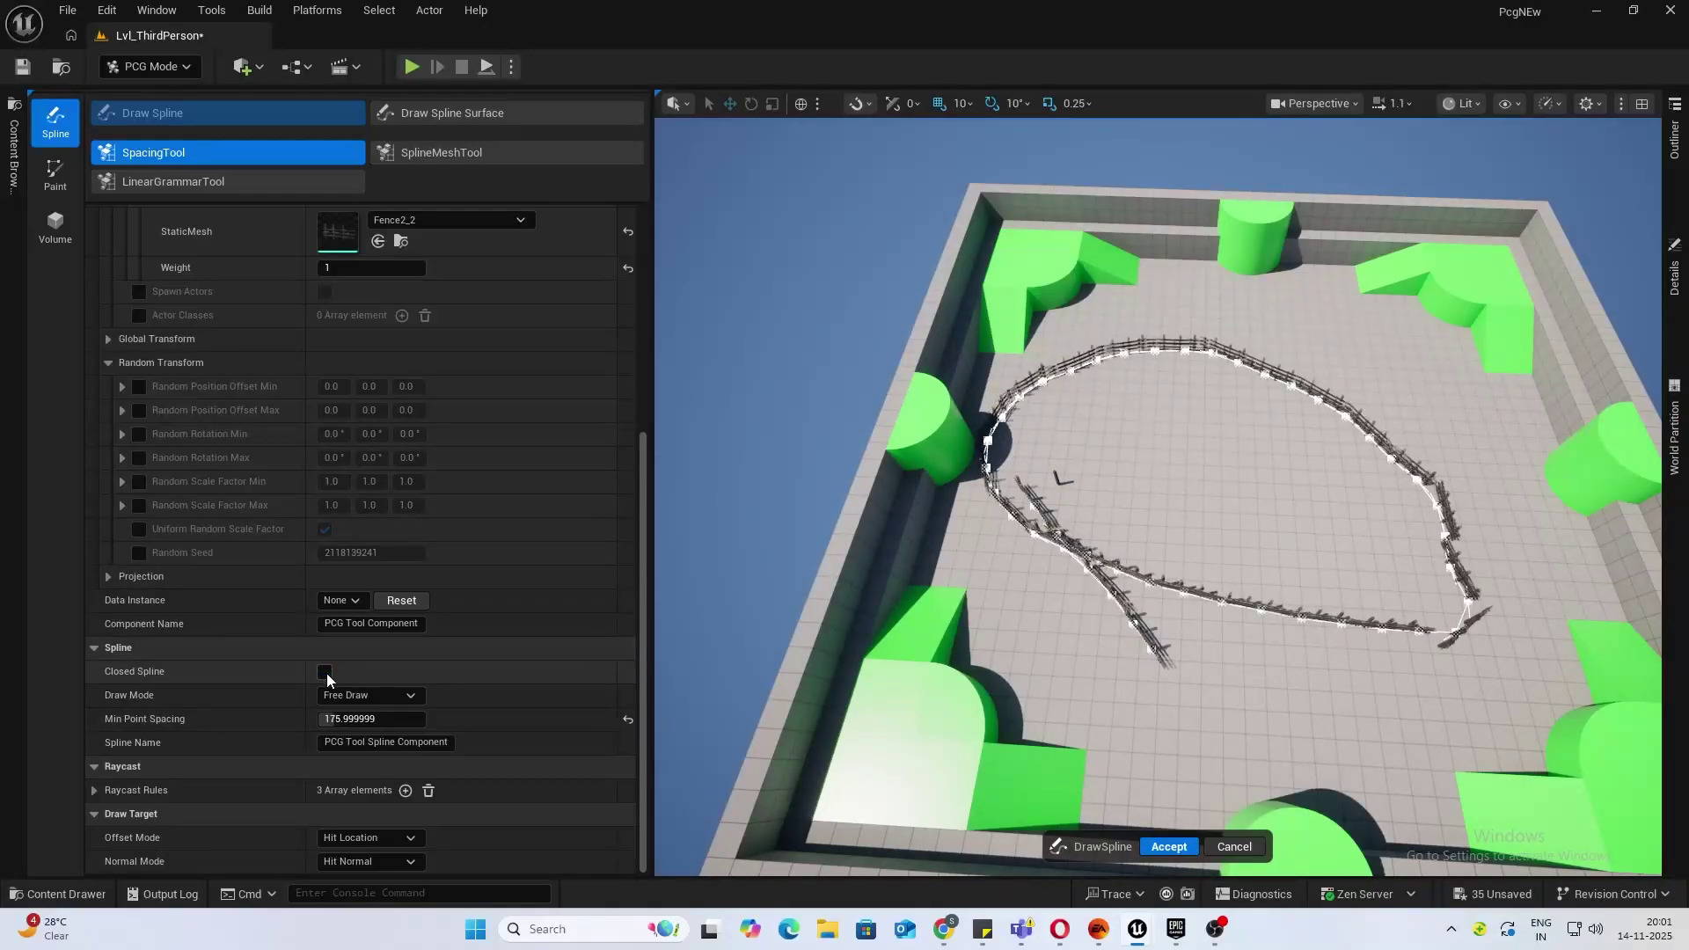
drag(1277, 691, 1335, 517)
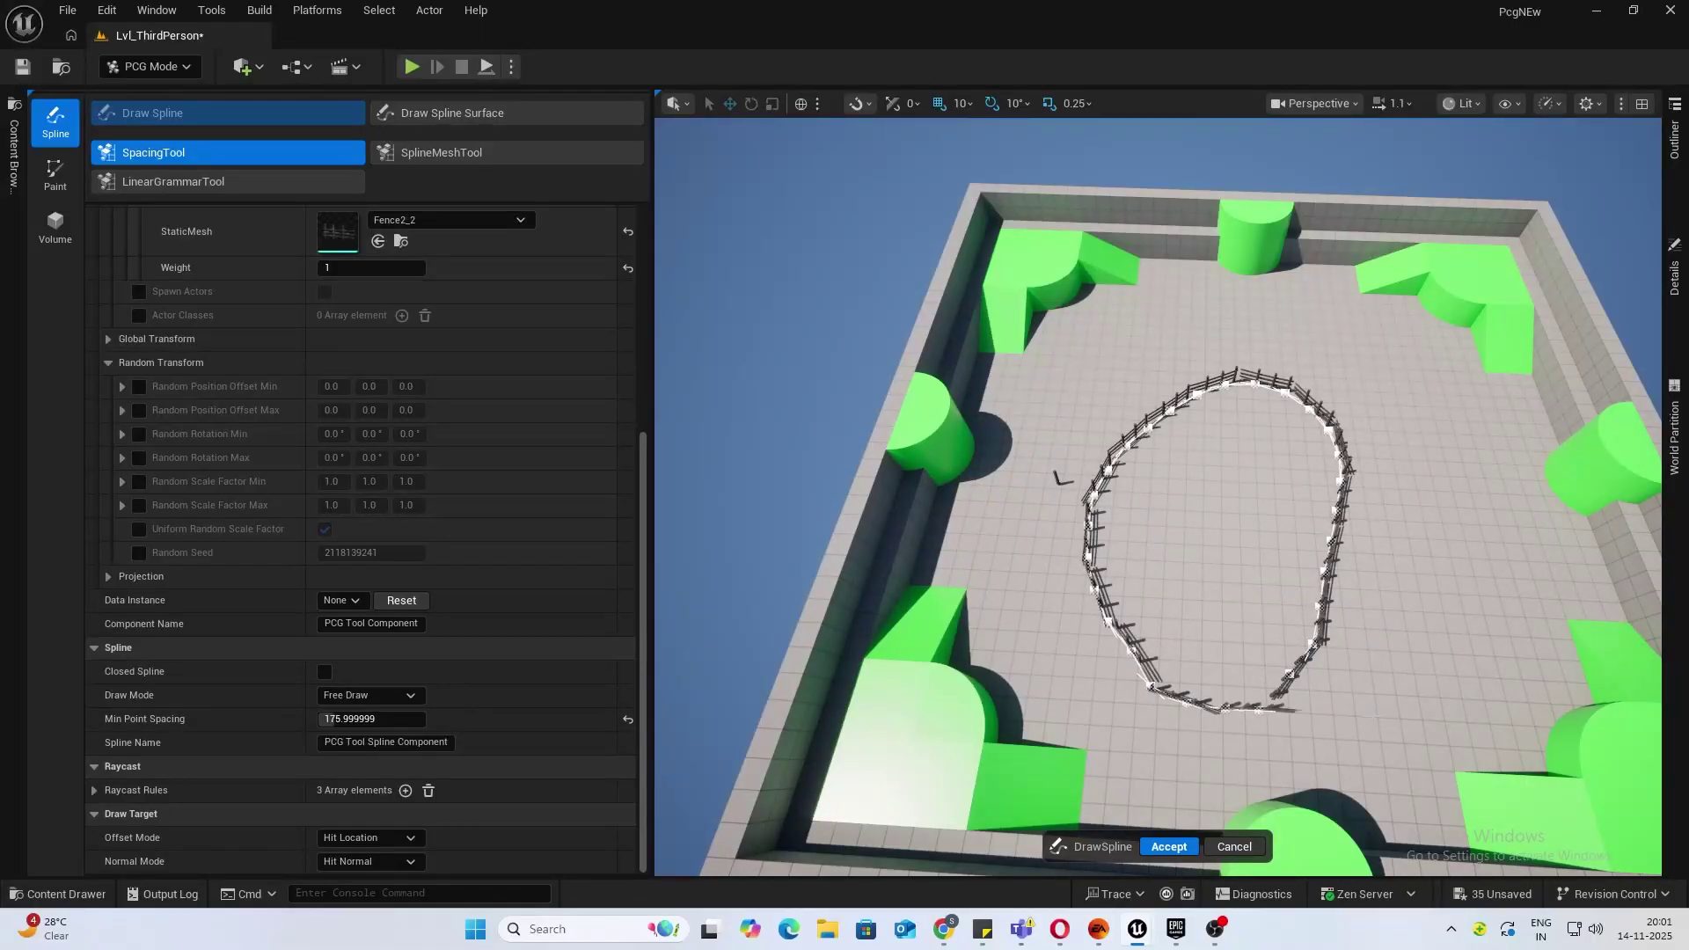
right_drag(1377, 715, 975, 578)
drag(727, 566, 1217, 629)
right_drag(1412, 652, 1430, 563)
Add a second static mesh entry, search for "fence" and assign Fence2_1, and inspect the mixed fence.
scroll(1275, 554, down, 1)
scroll(373, 357, up, 5)
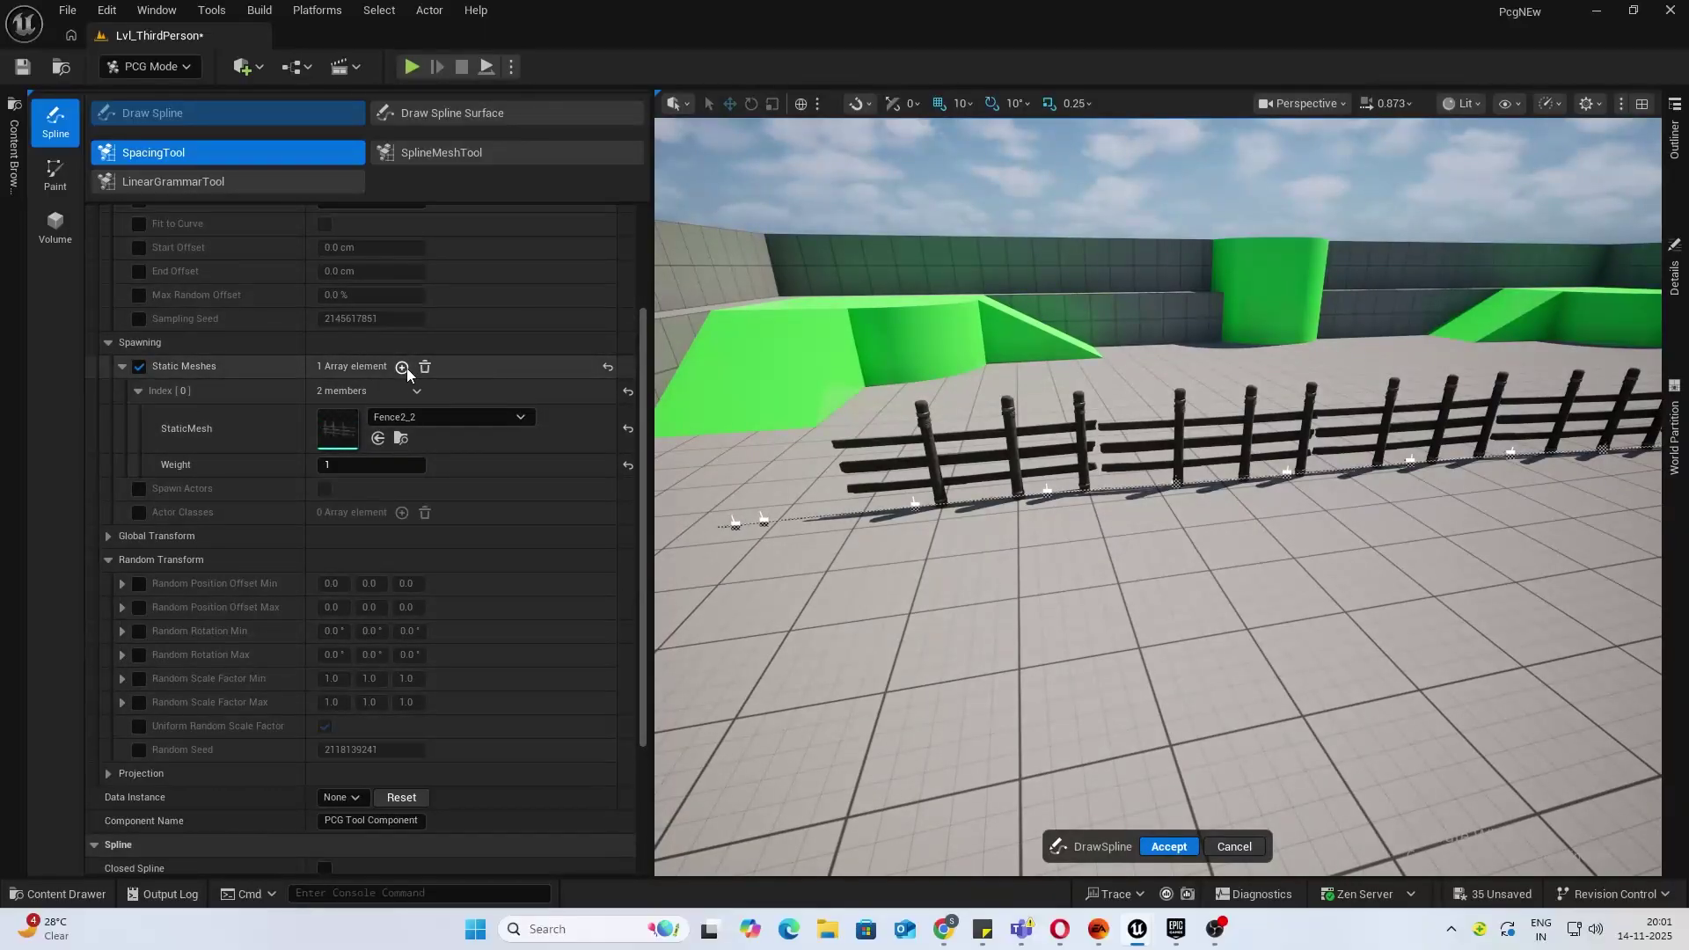
click(402, 367)
right_drag(1158, 528, 1253, 537)
click(425, 517)
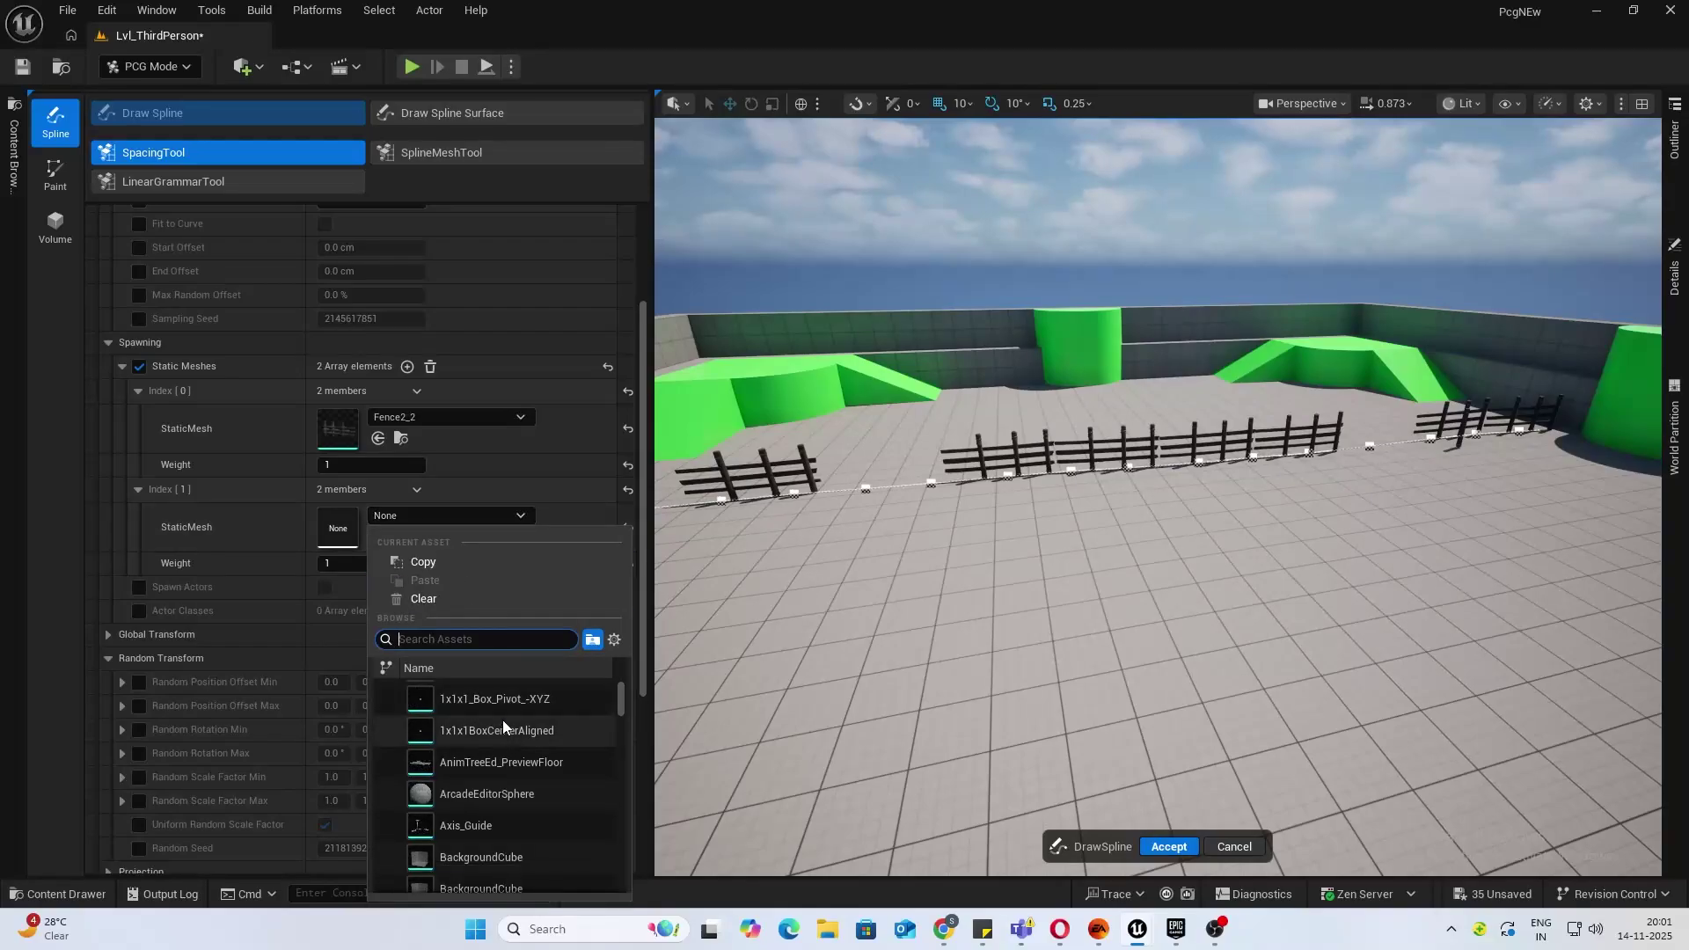
text(fence)
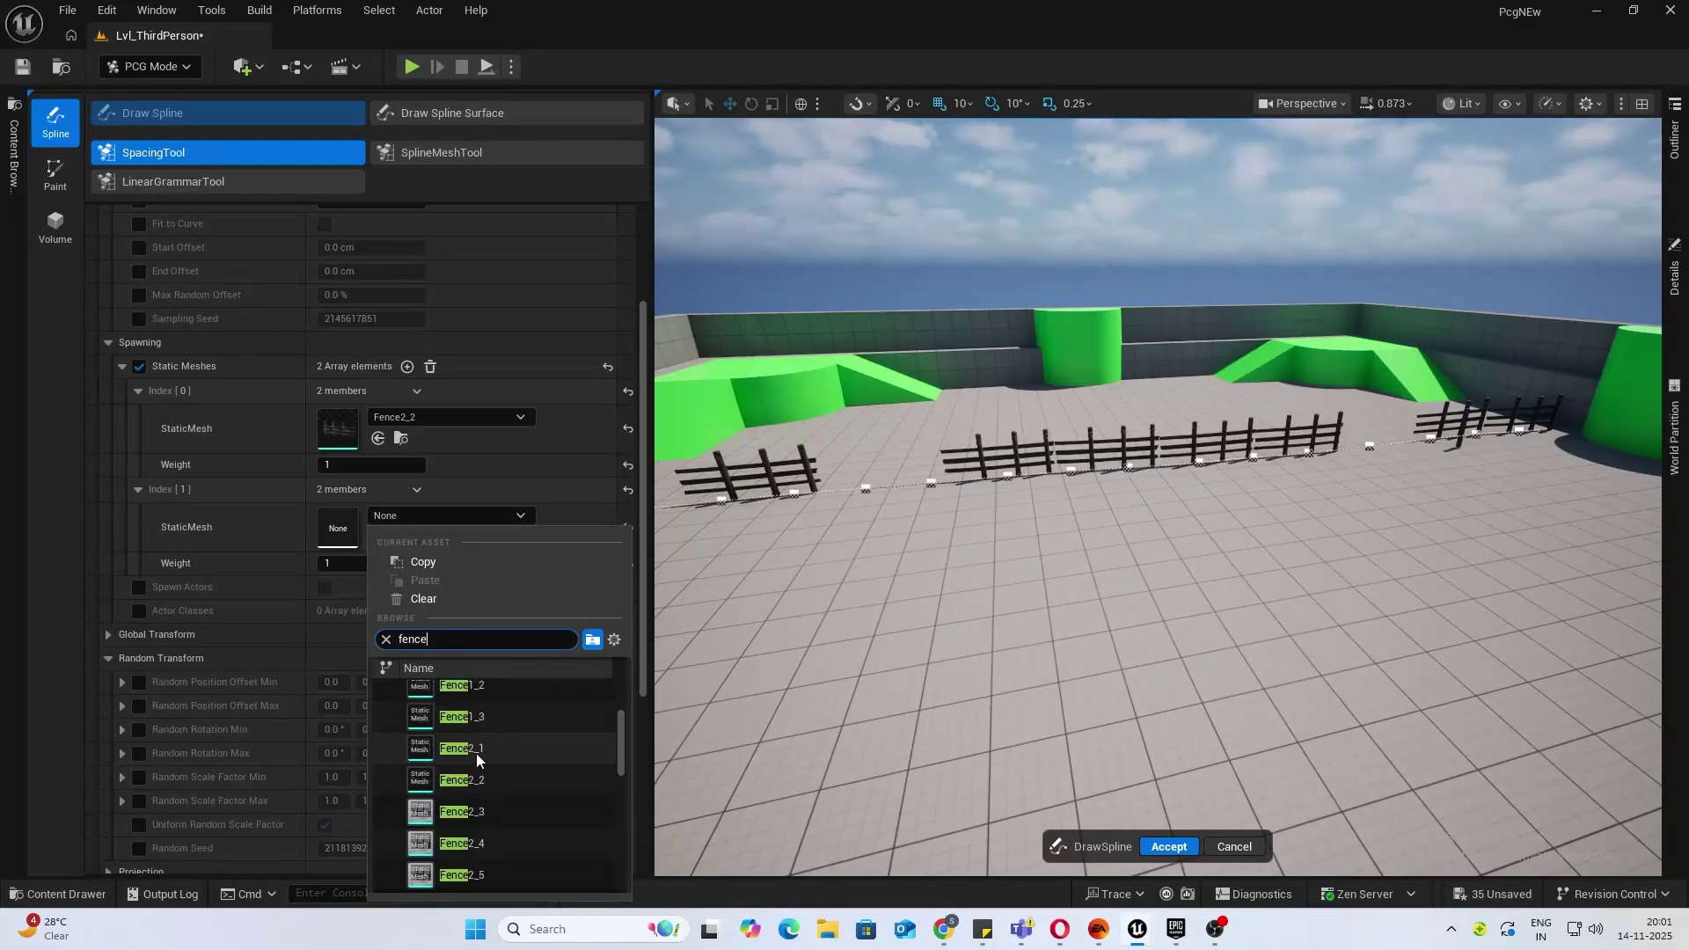
click(475, 749)
key(w)
right_drag(1097, 560, 1045, 545)
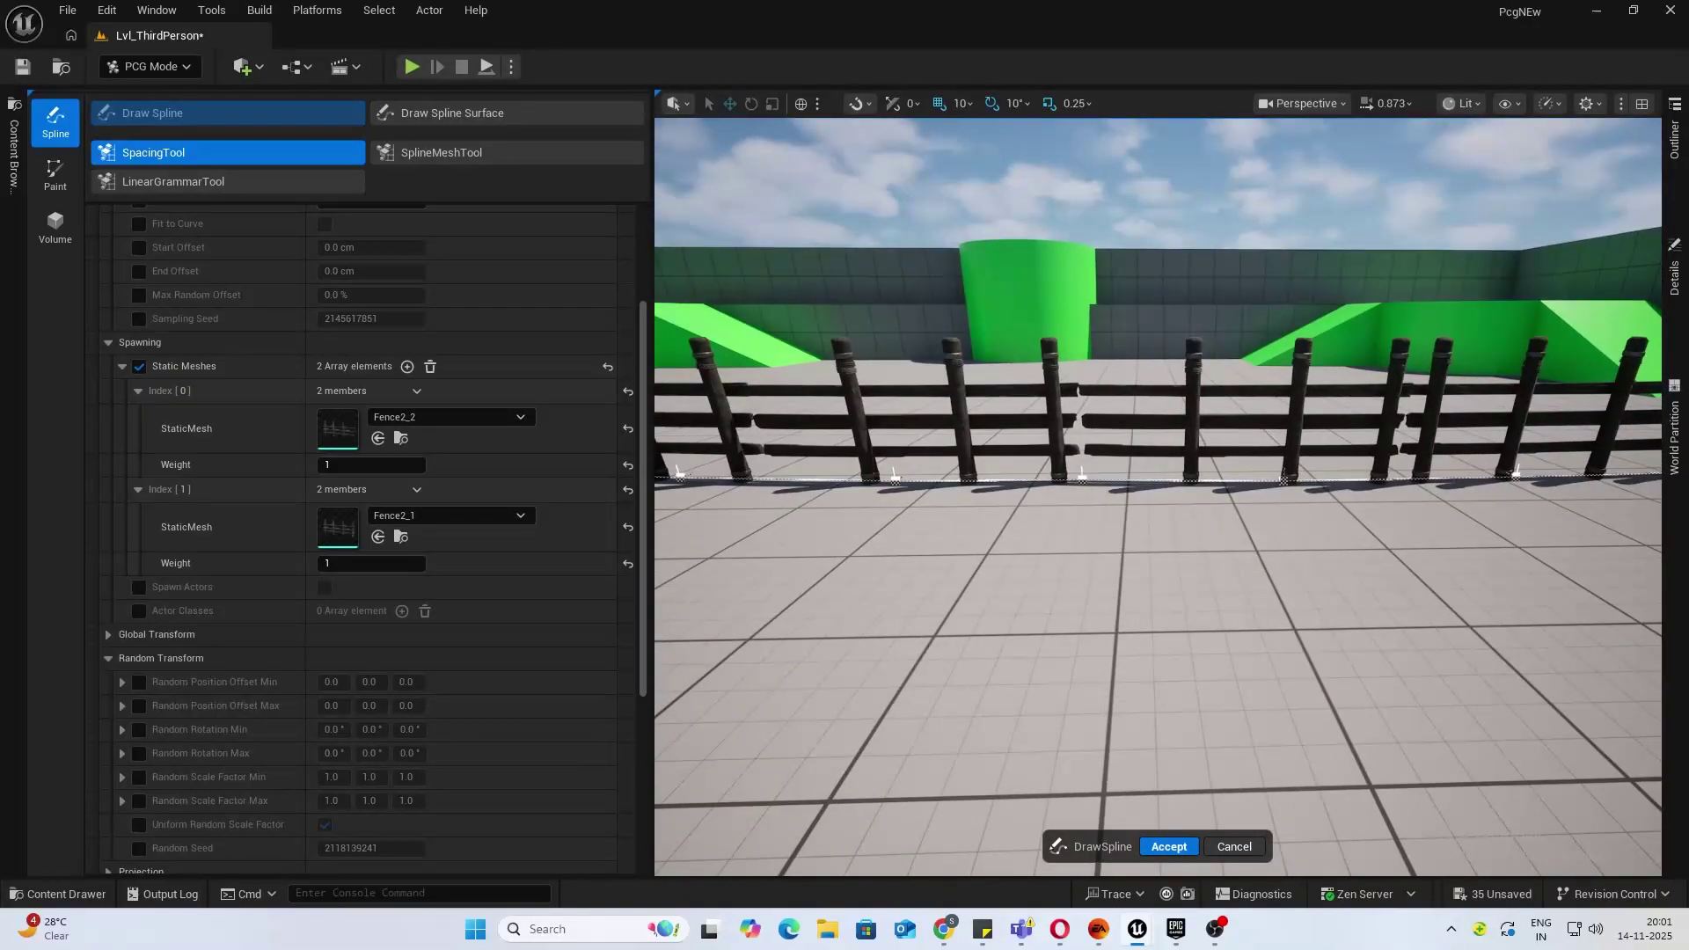
Switch the second static mesh entry to Fence3_2 and view the fence run from farther back.
click(482, 515)
click(505, 484)
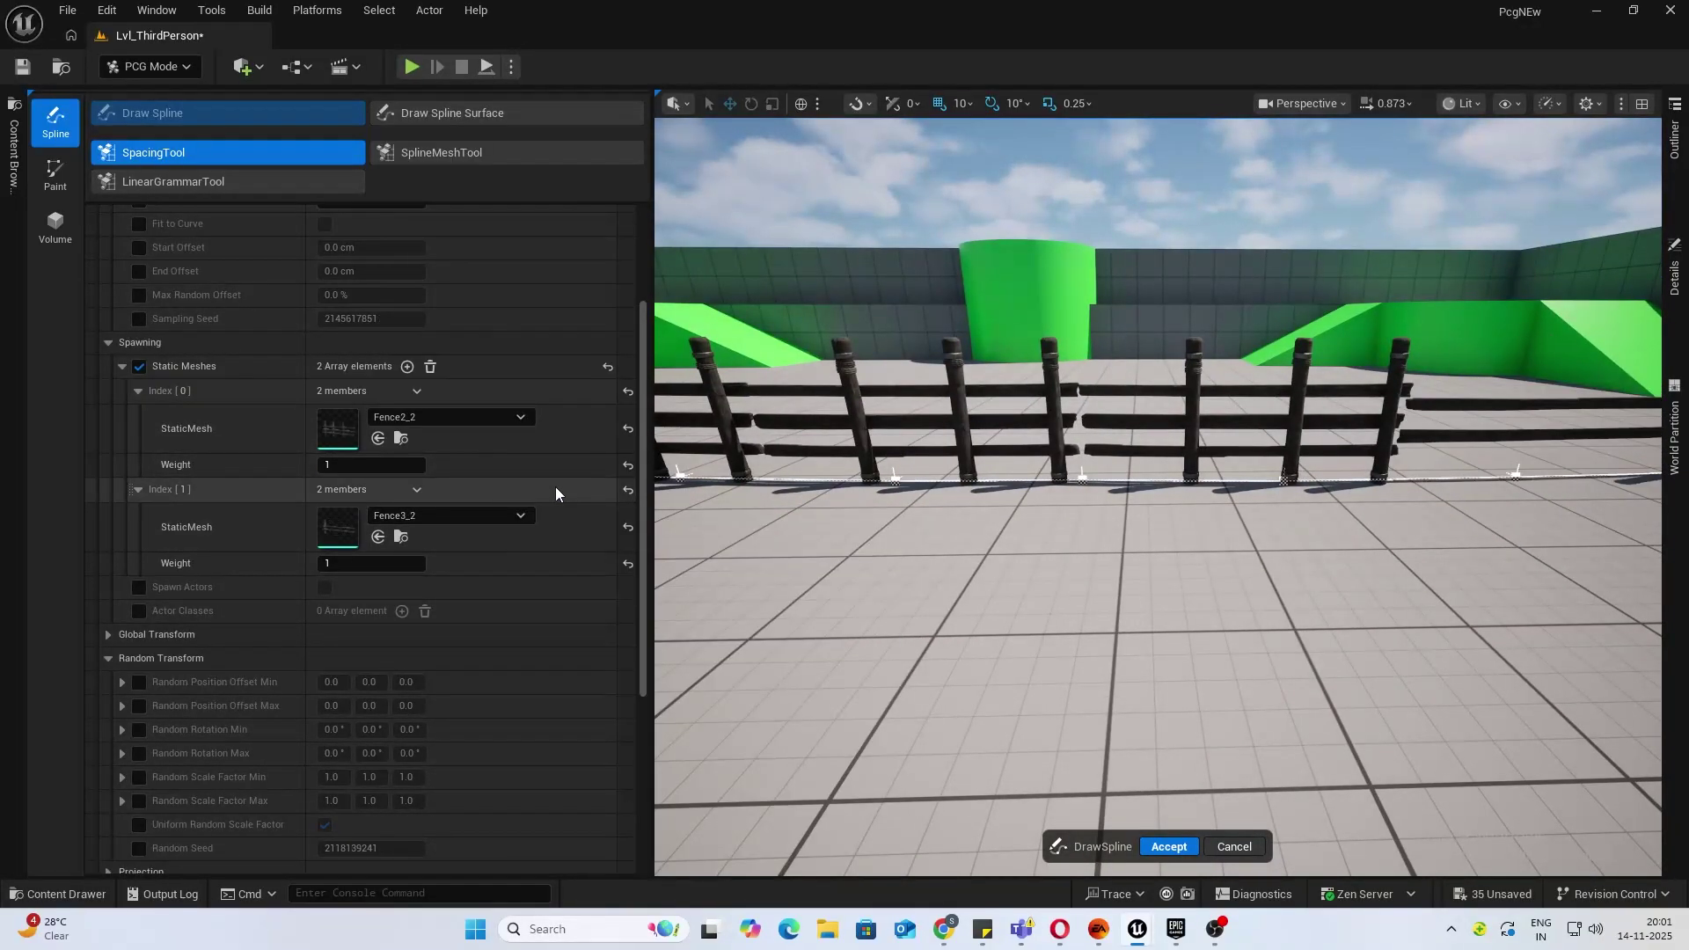
right_drag(1091, 527, 1091, 503)
key(s)
key(a)
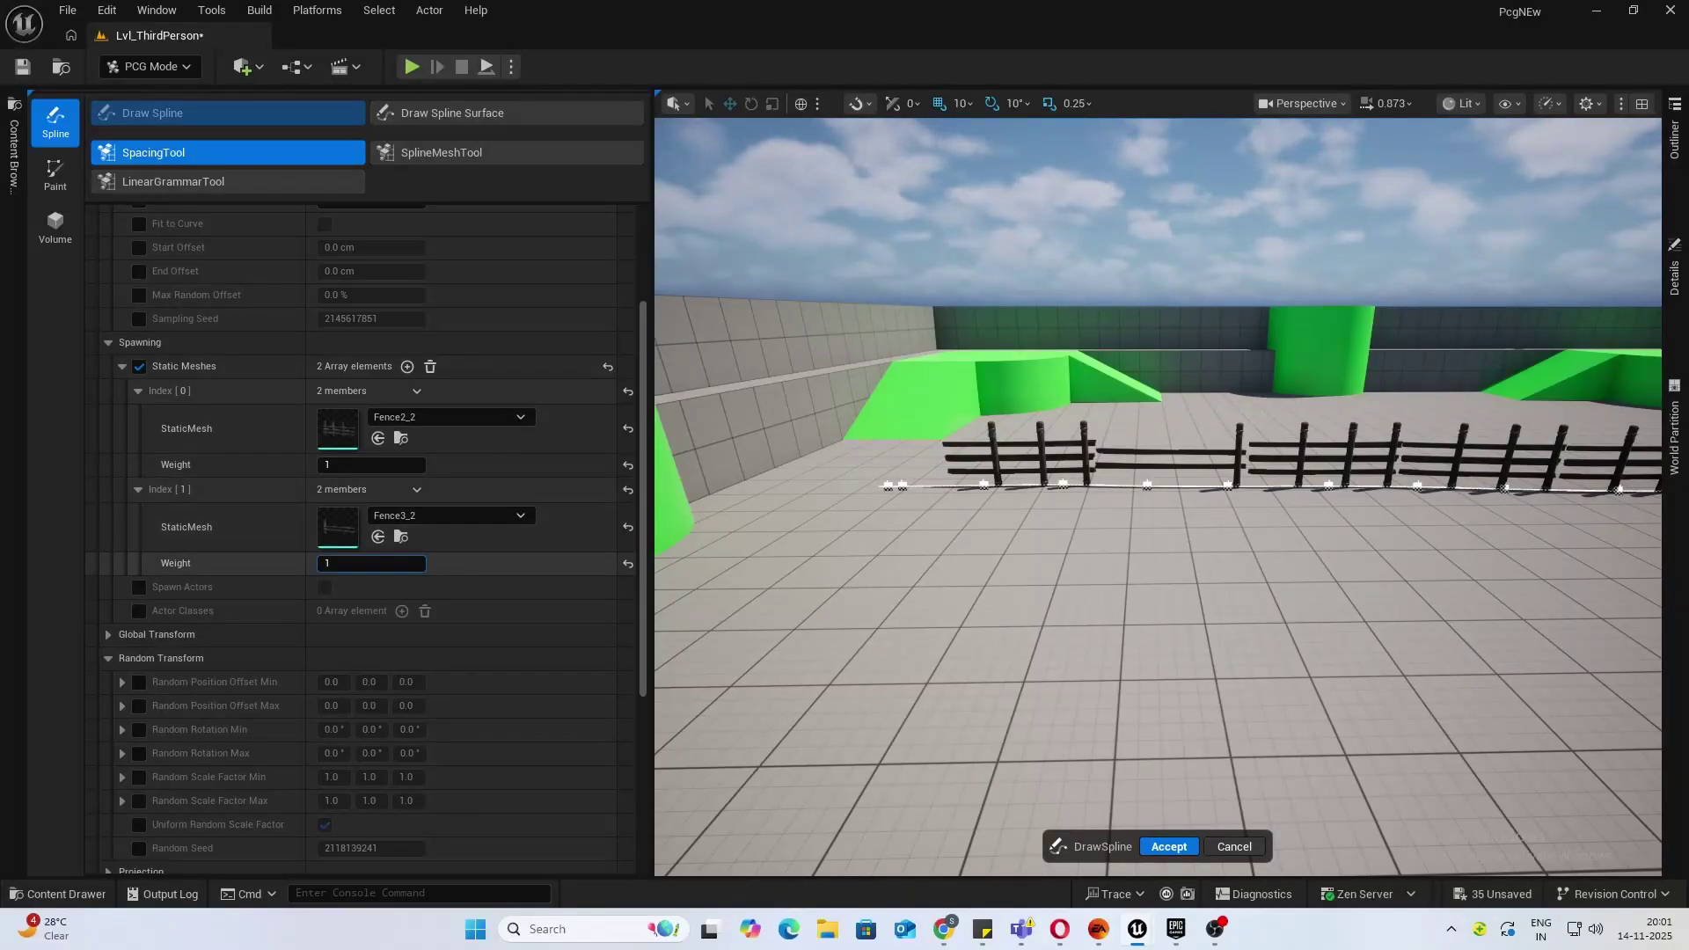
Set the weight of the Fence3_2 entry to 2 and inspect the mesh distribution along the fence.
text(2)
key(Return)
right_drag(968, 545, 1126, 484)
key(w)
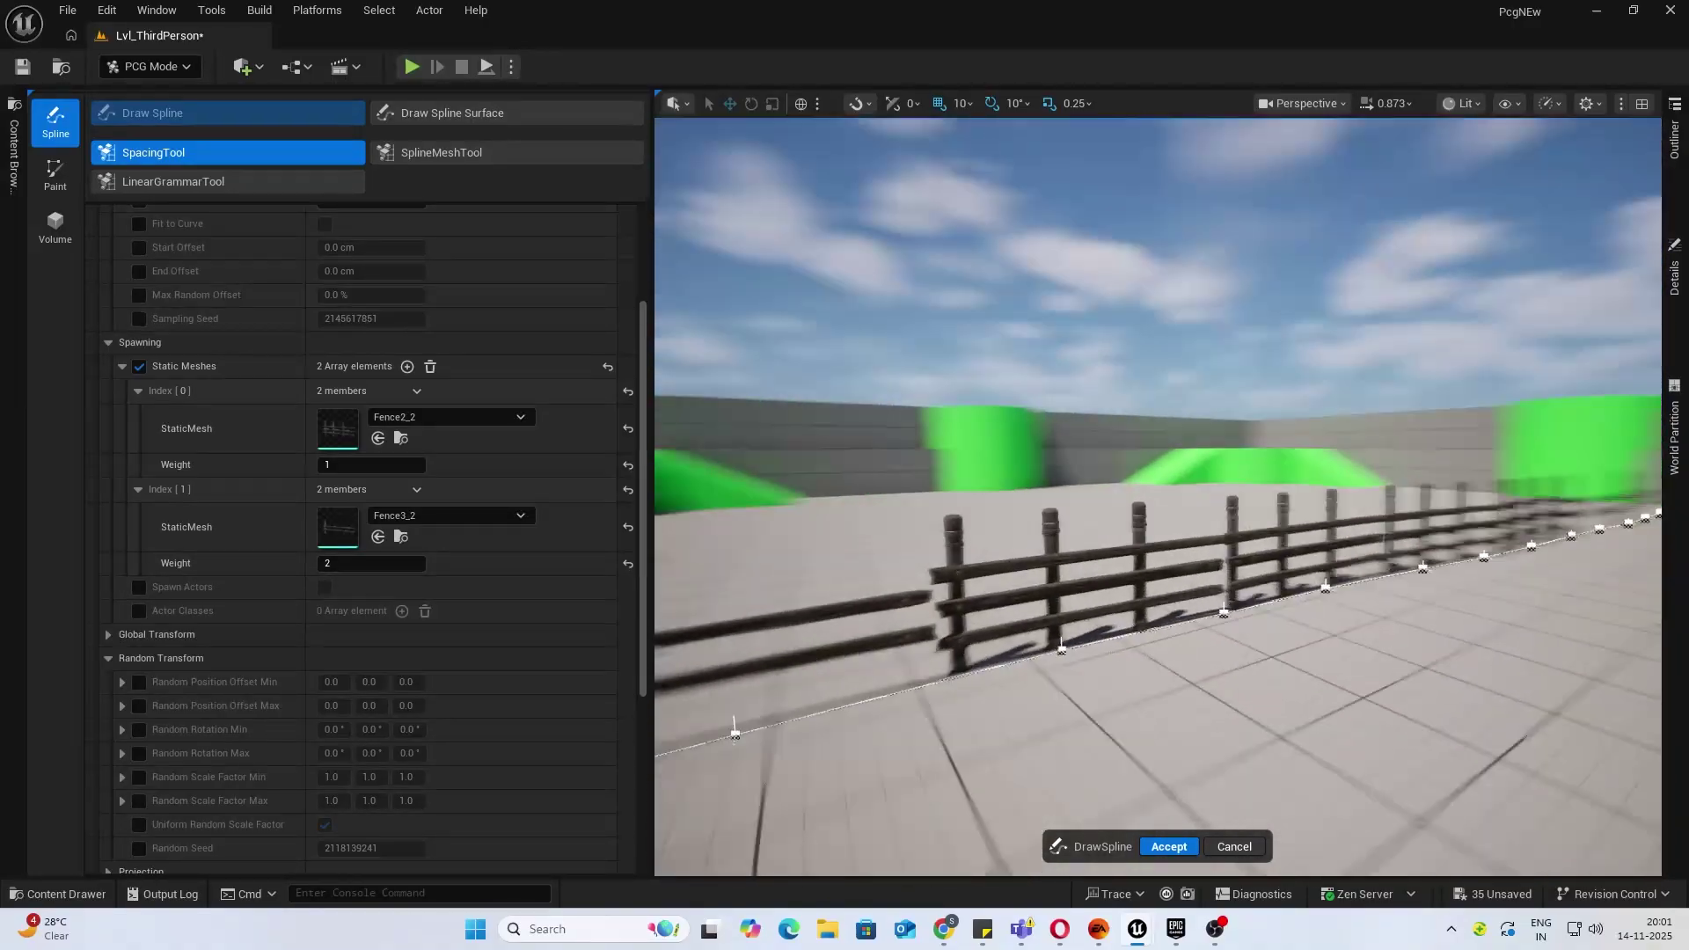
right_drag(695, 541, 973, 490)
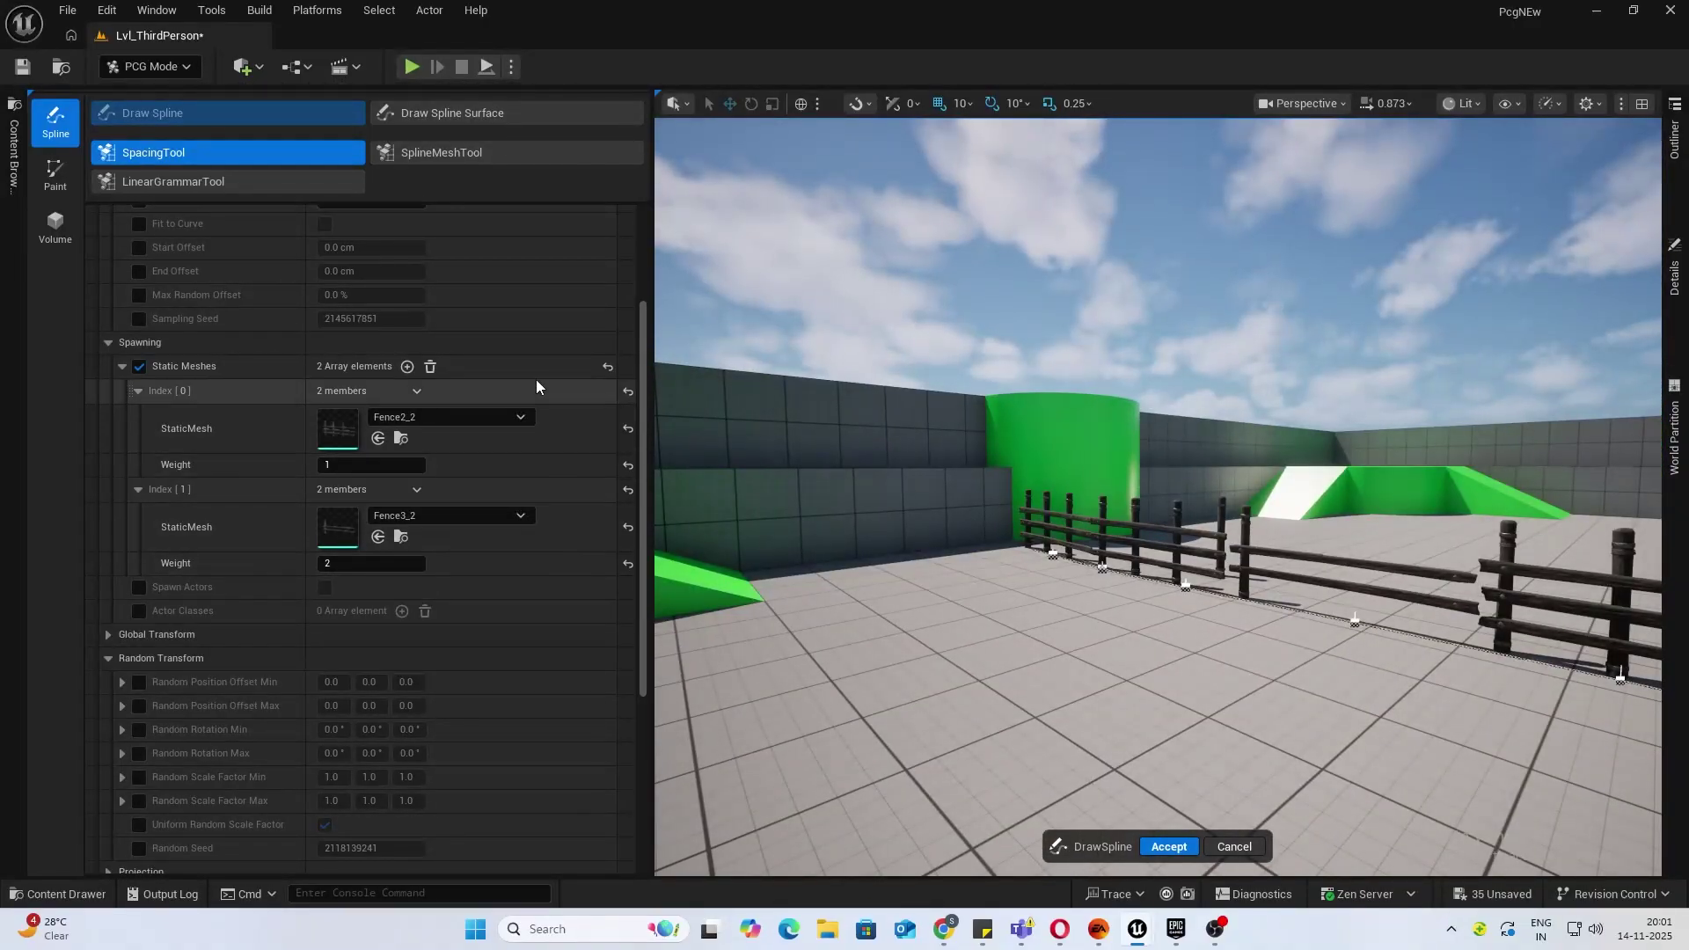
Review the sampling and spawning parameters, expand the Global Transform settings and examine the fence run.
scroll(246, 440, up, 6)
scroll(409, 495, down, 5)
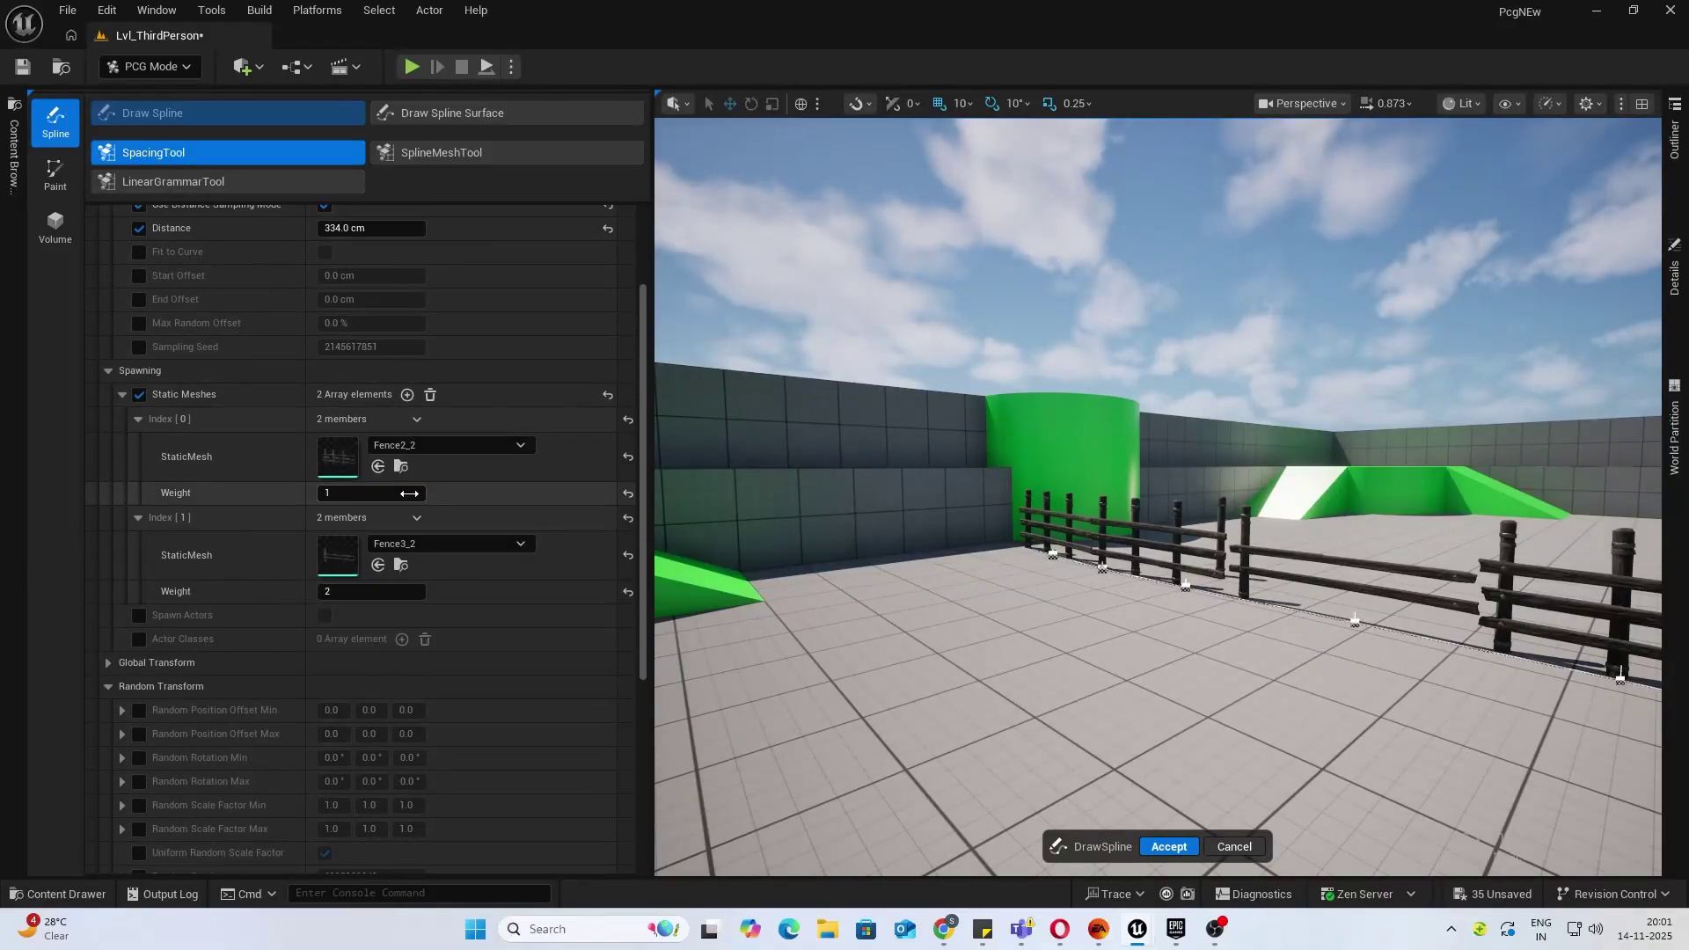
scroll(410, 563, down, 2)
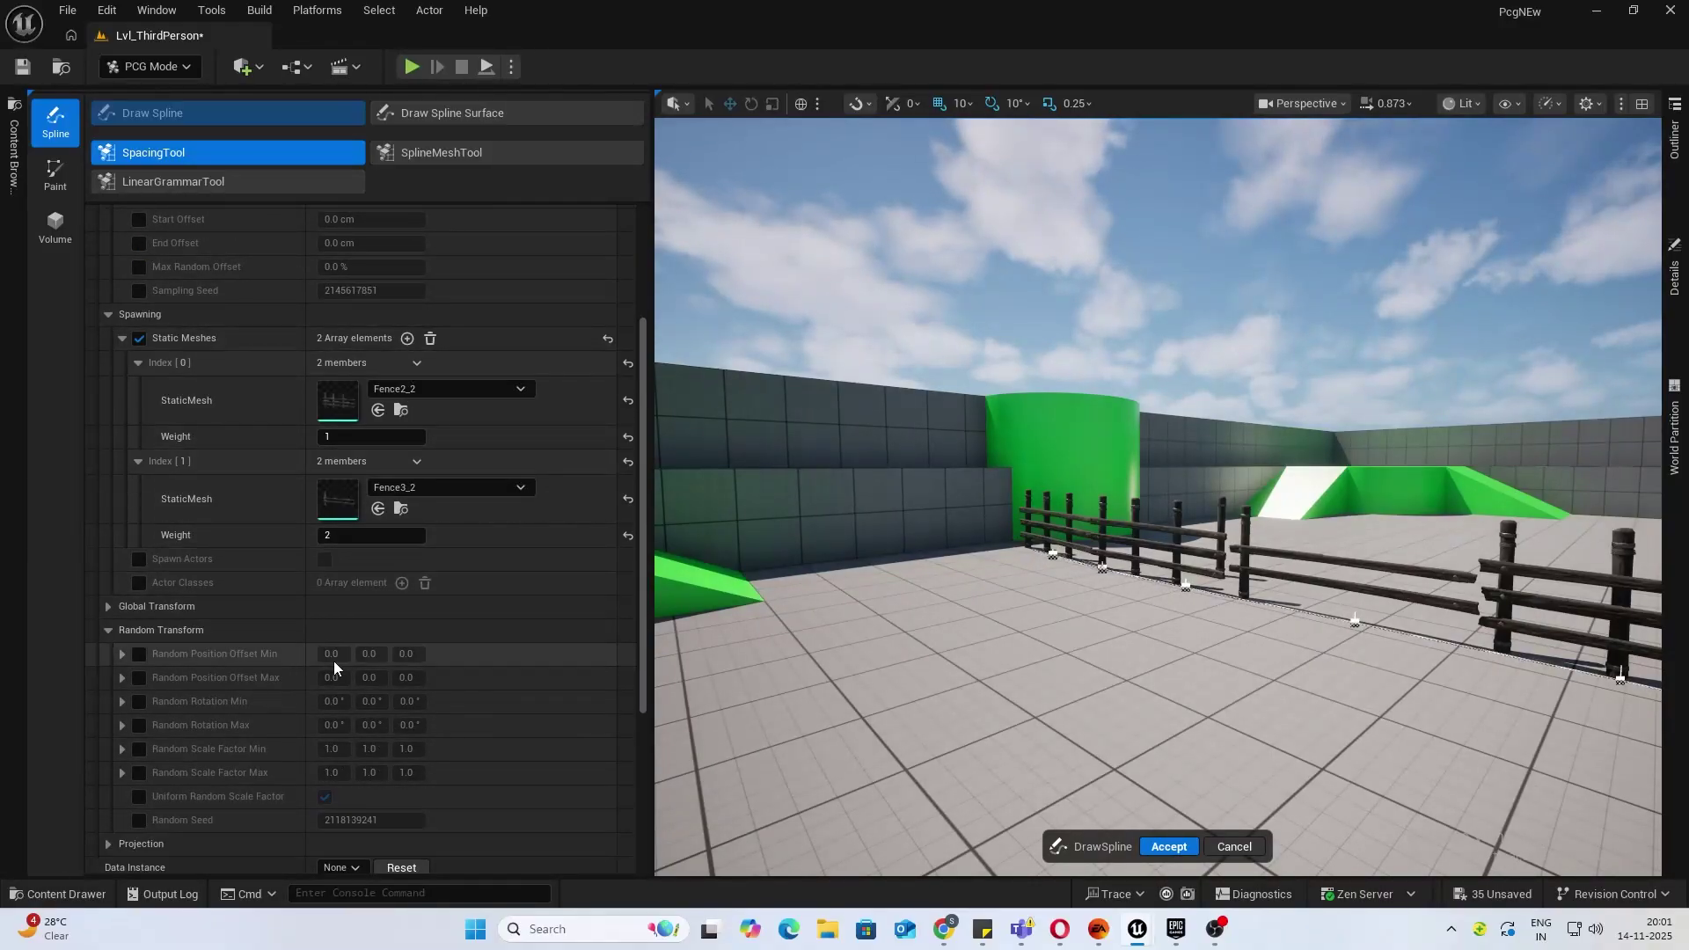
click(113, 614)
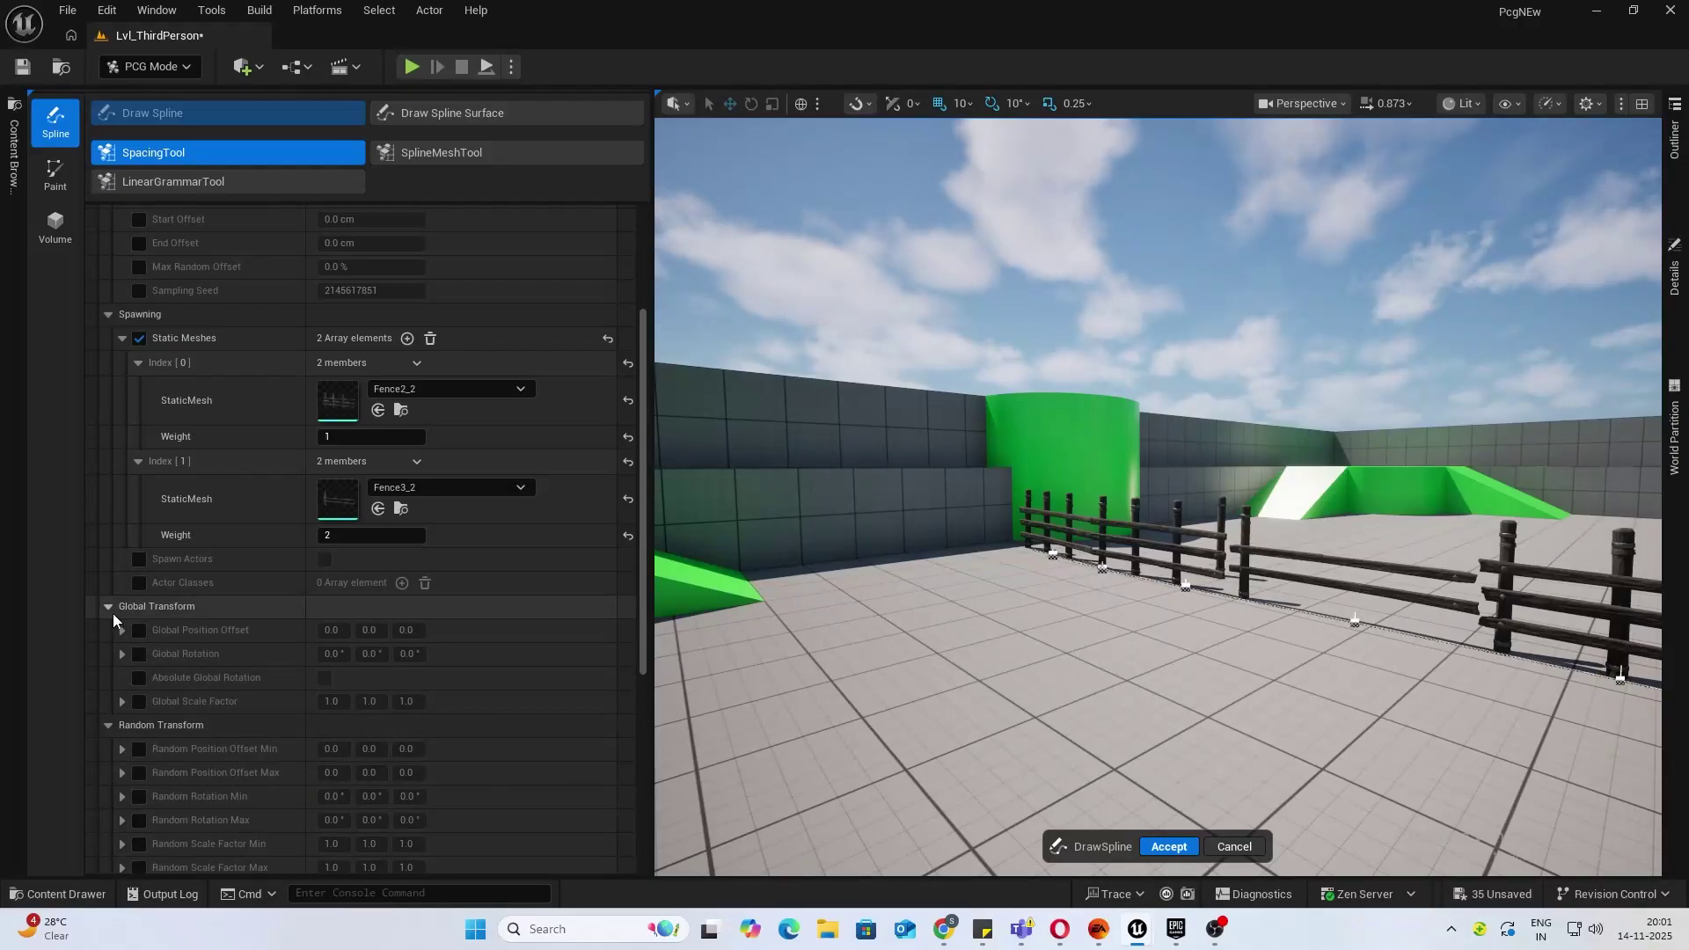
right_drag(1158, 497, 833, 570)
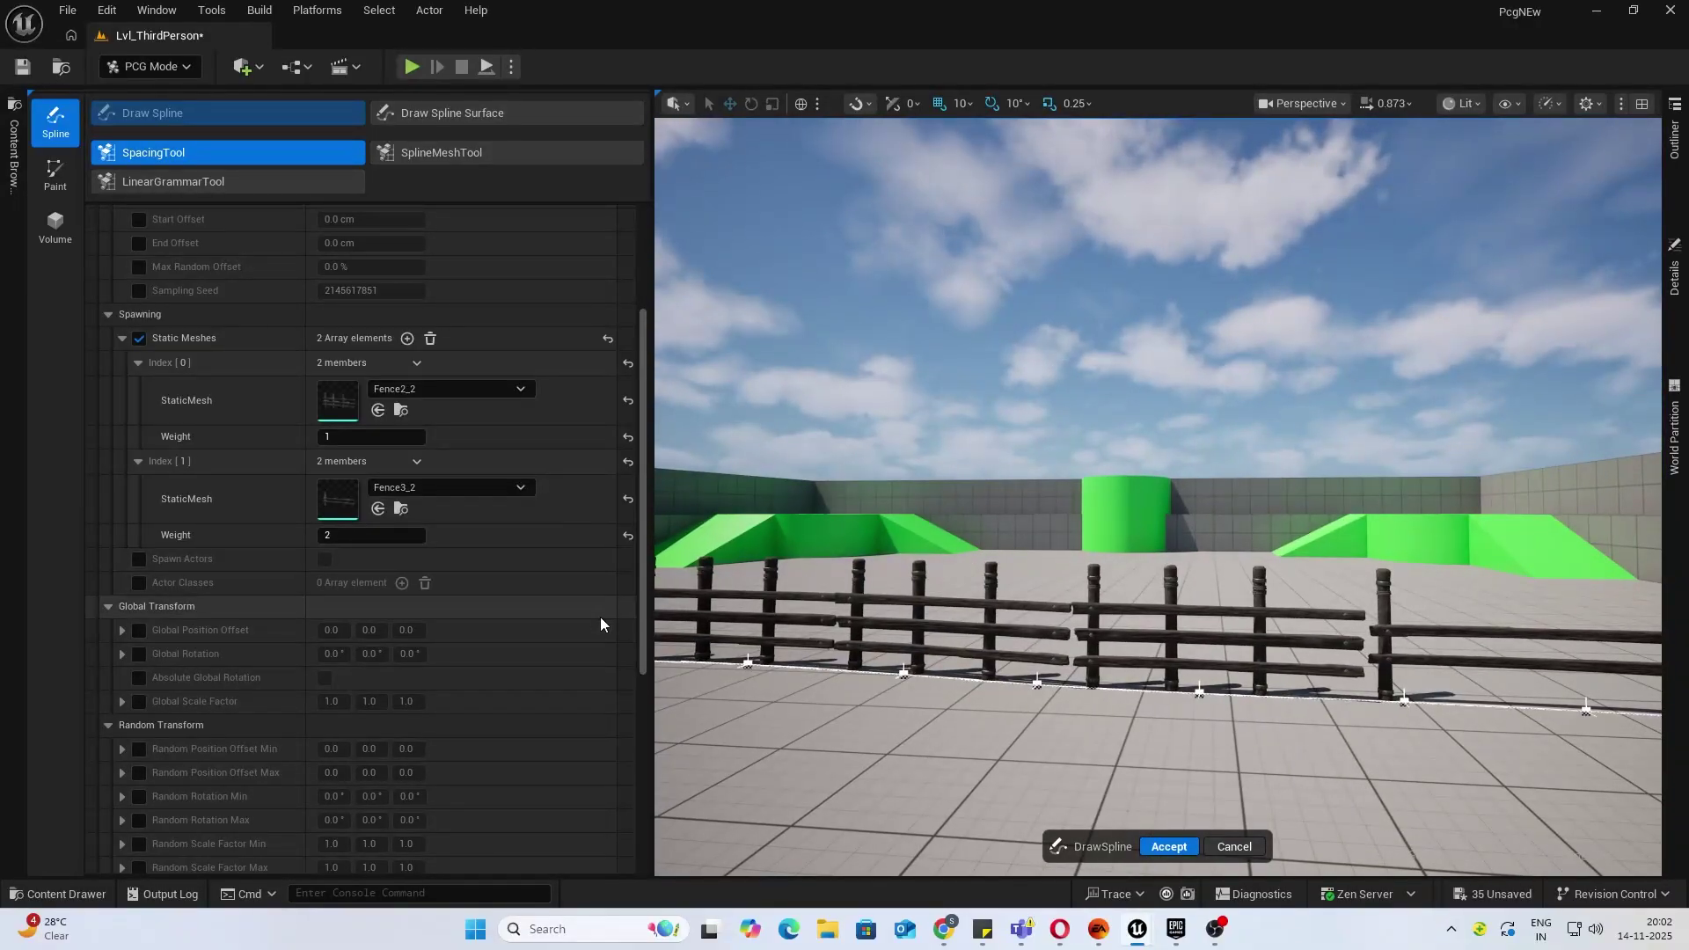
Try a Global Position Offset of 10 in Z on the fences, reset it to 0 and disable the override.
click(137, 631)
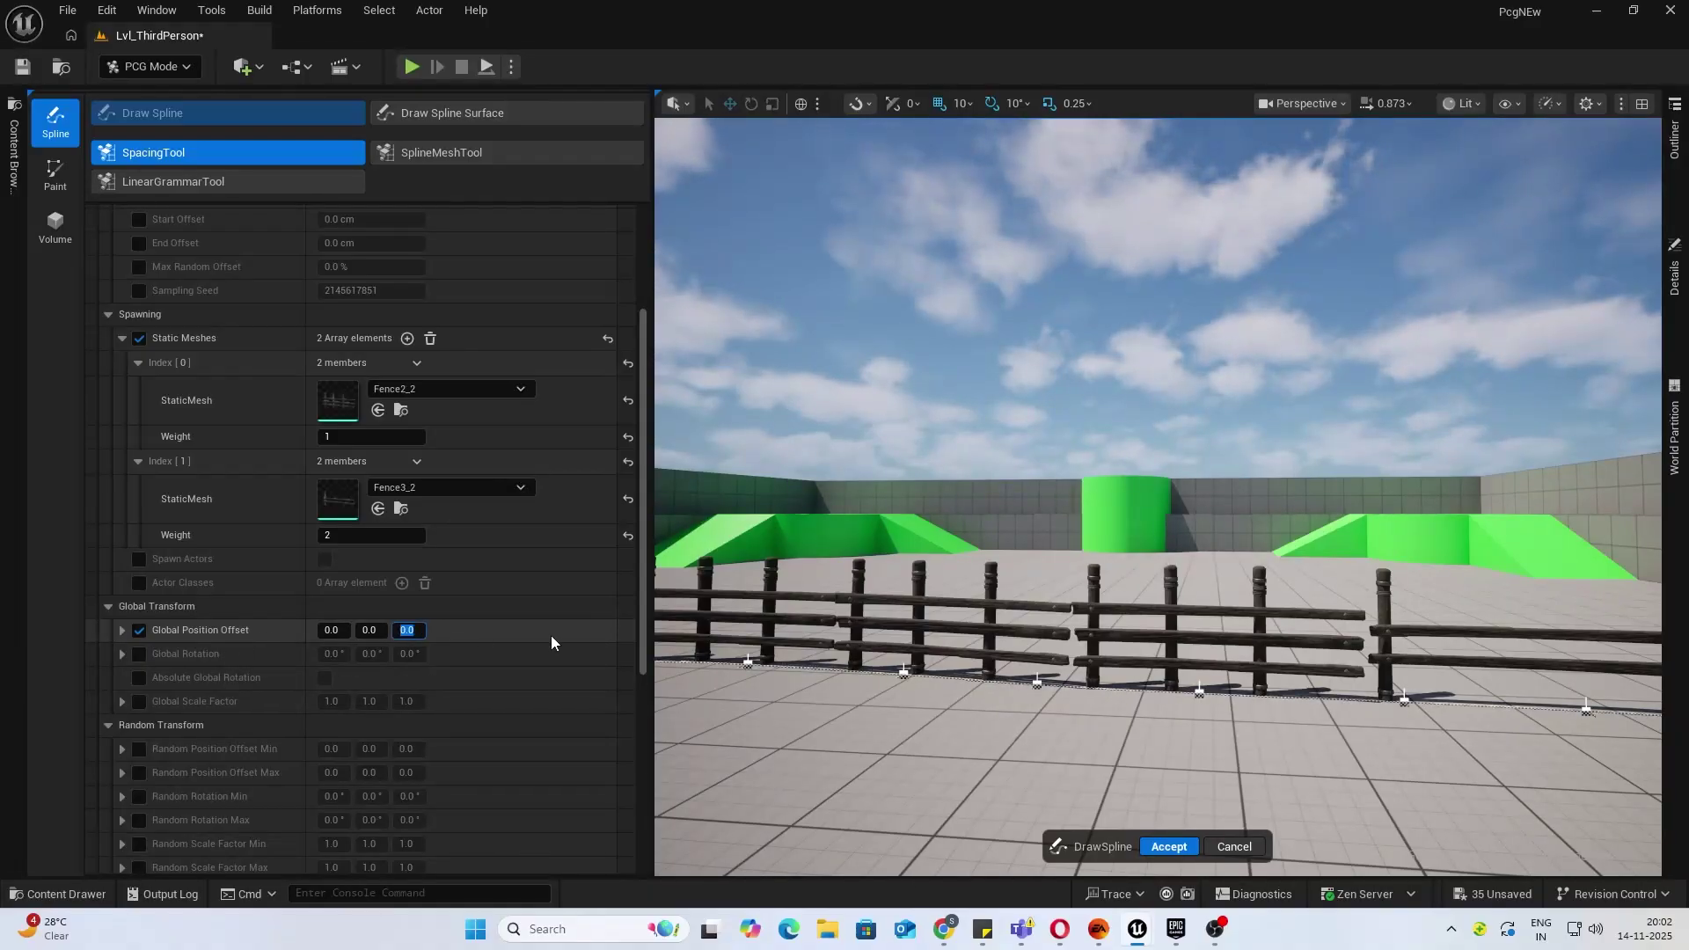
text(10)
key(Return)
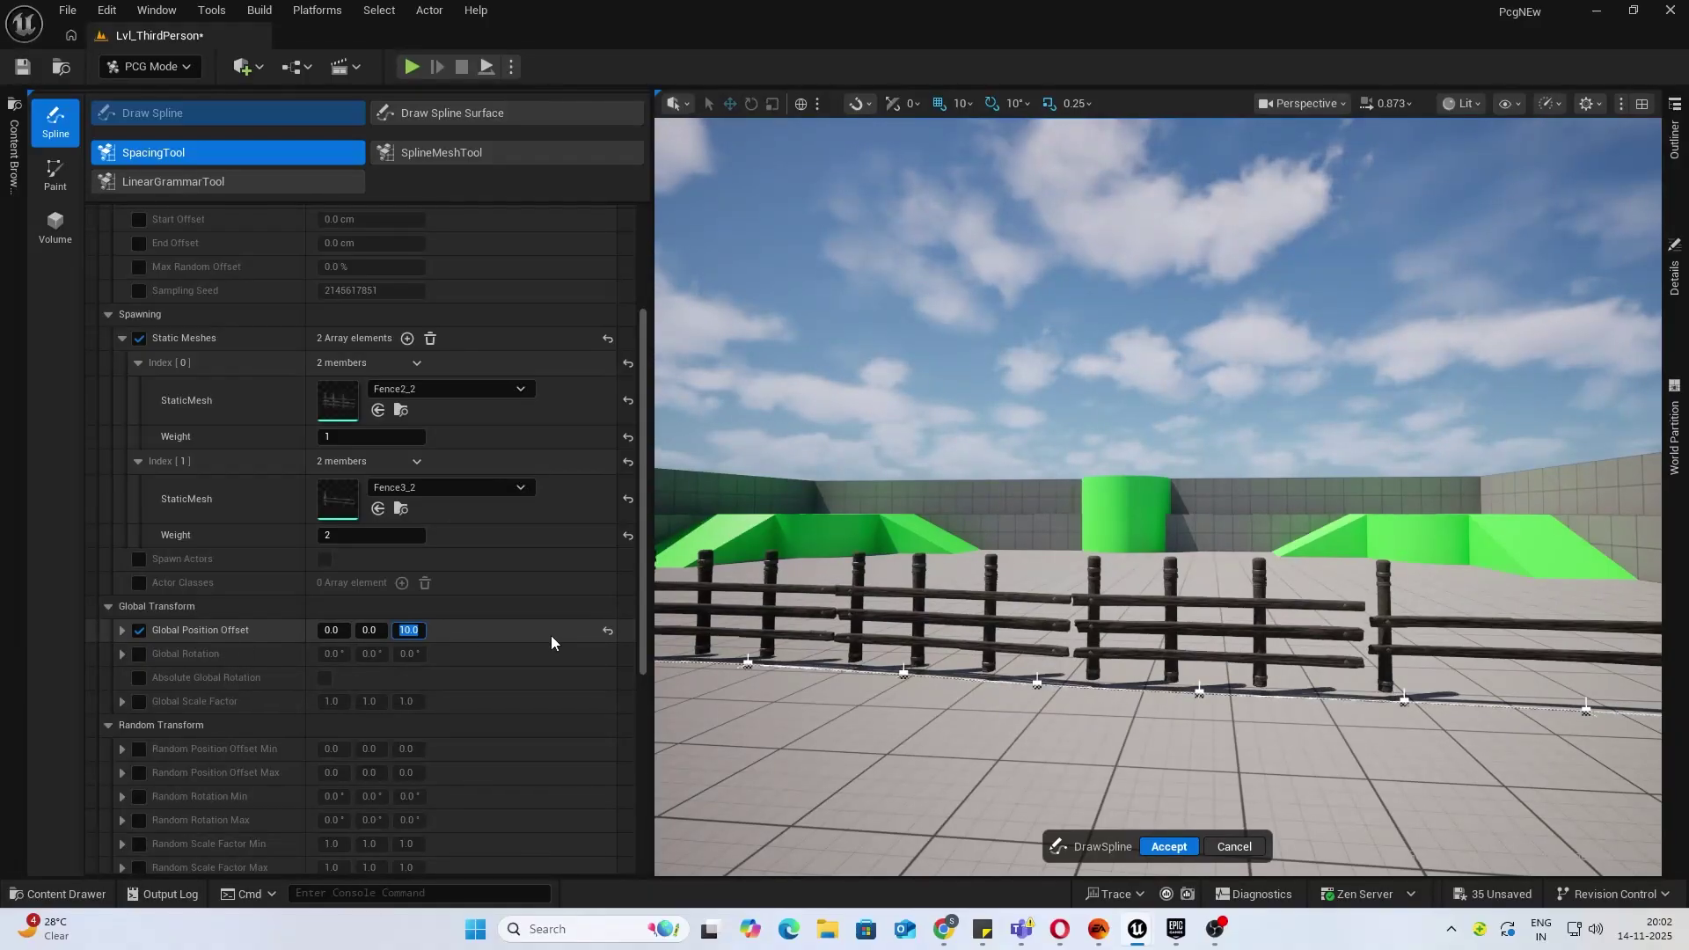
text(0)
key(Return)
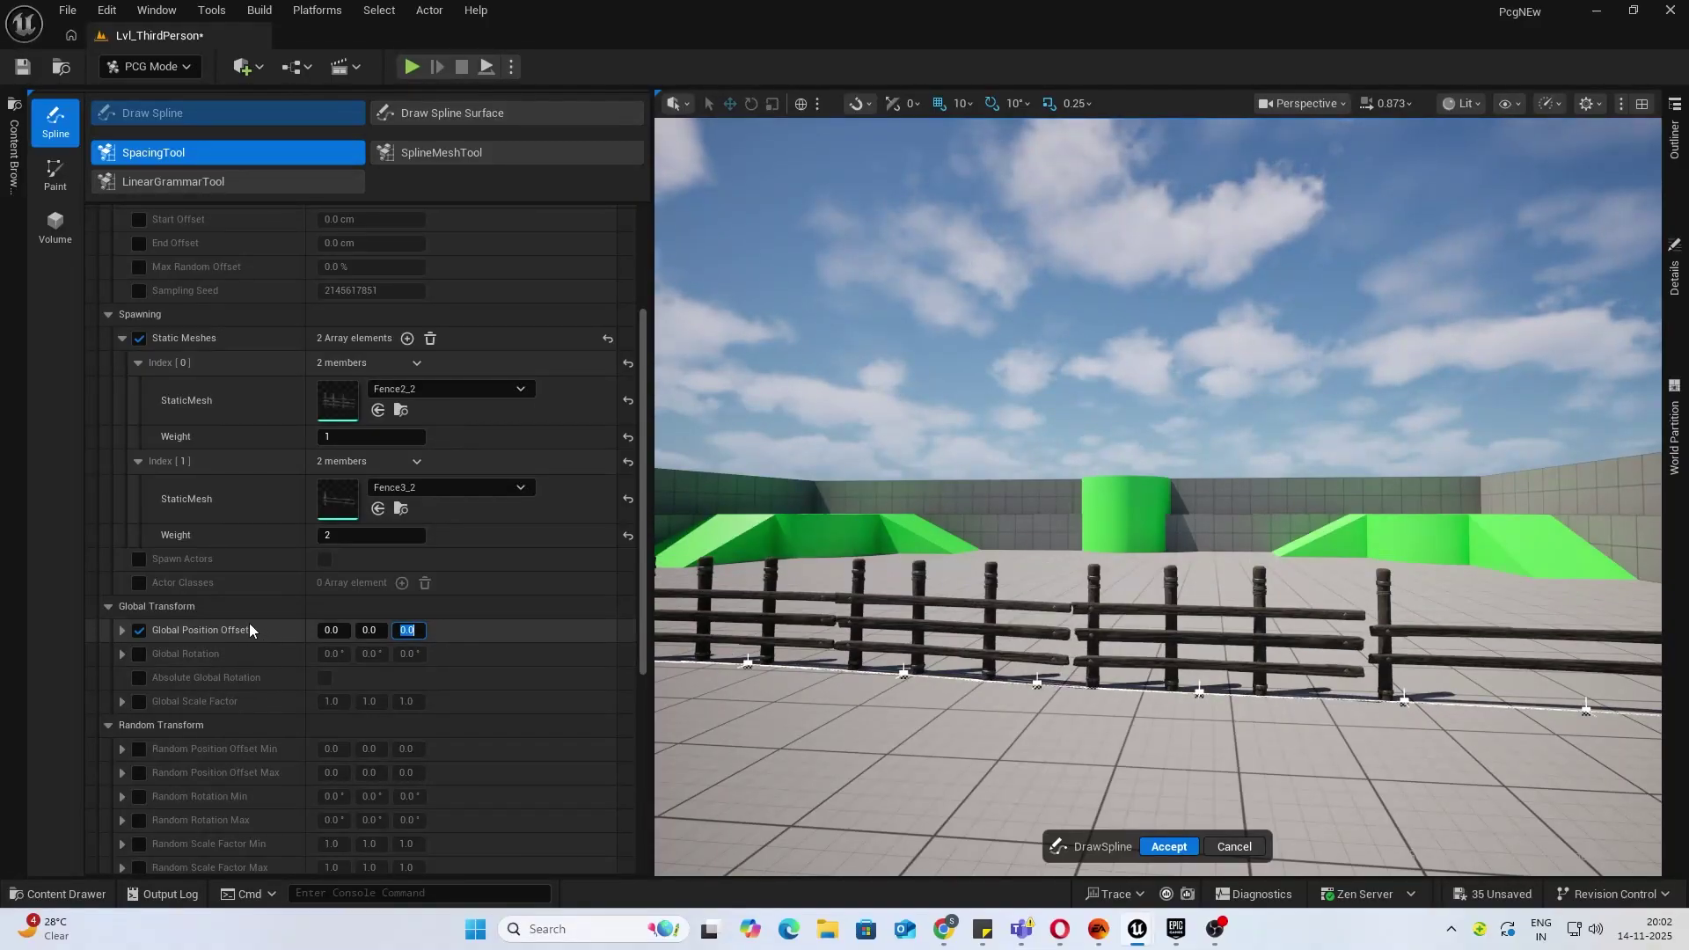
click(139, 630)
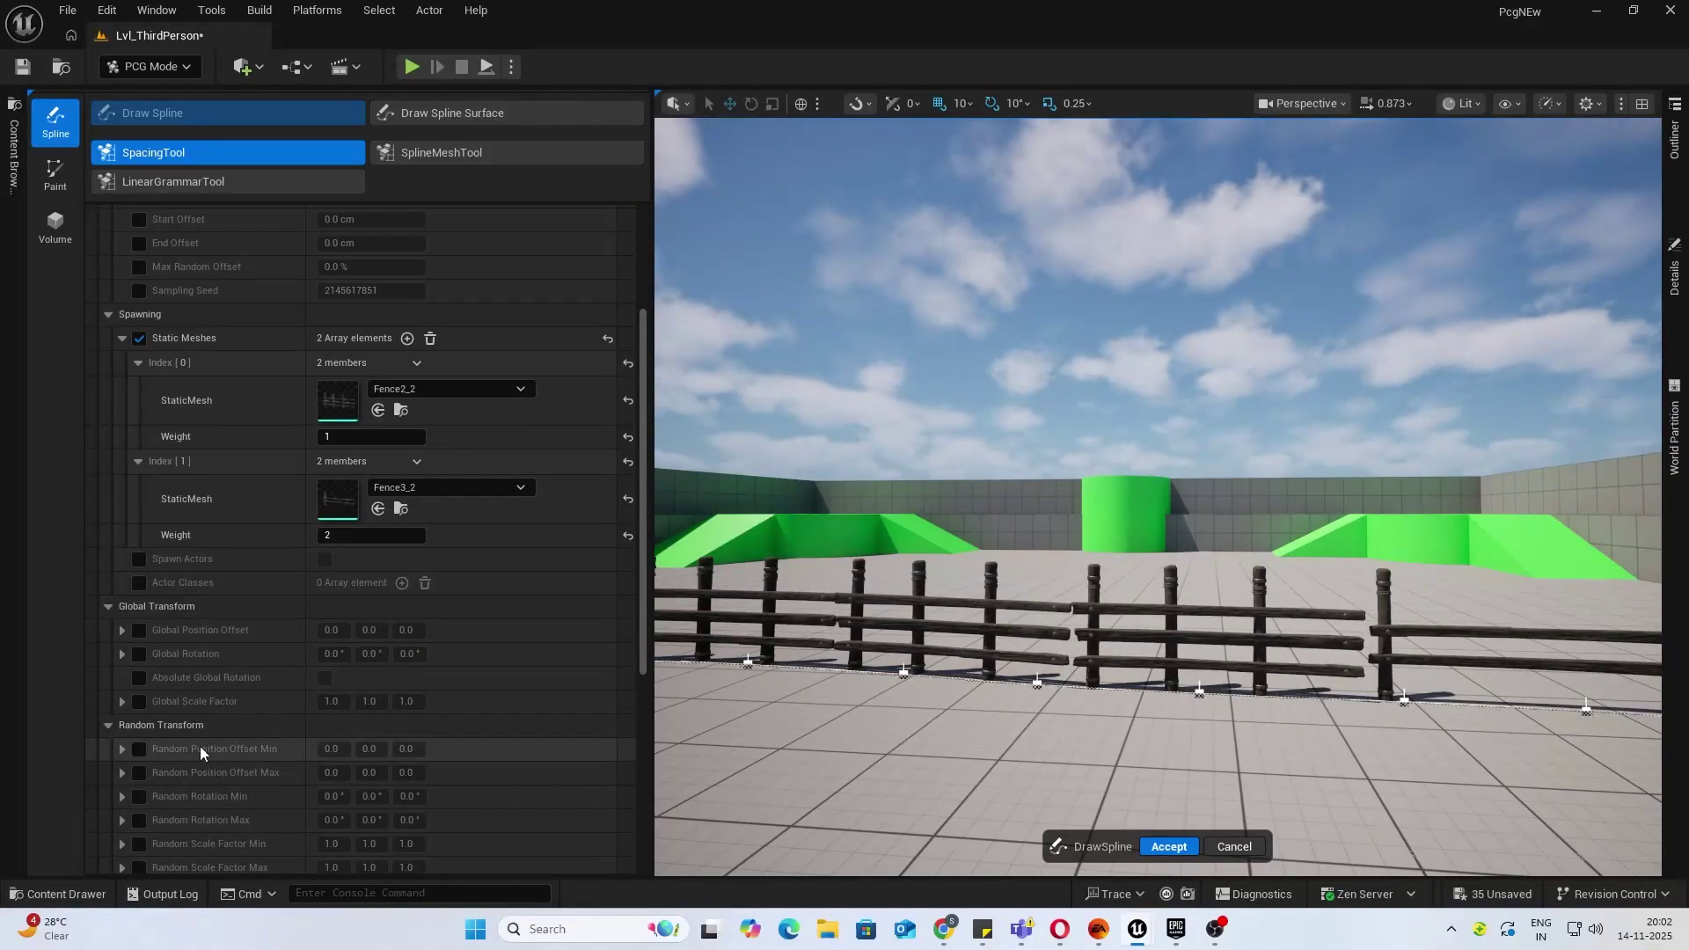
Enable the Random Position Offset Min and Max overrides and set their Z values to -5 and 15.
click(139, 750)
click(137, 771)
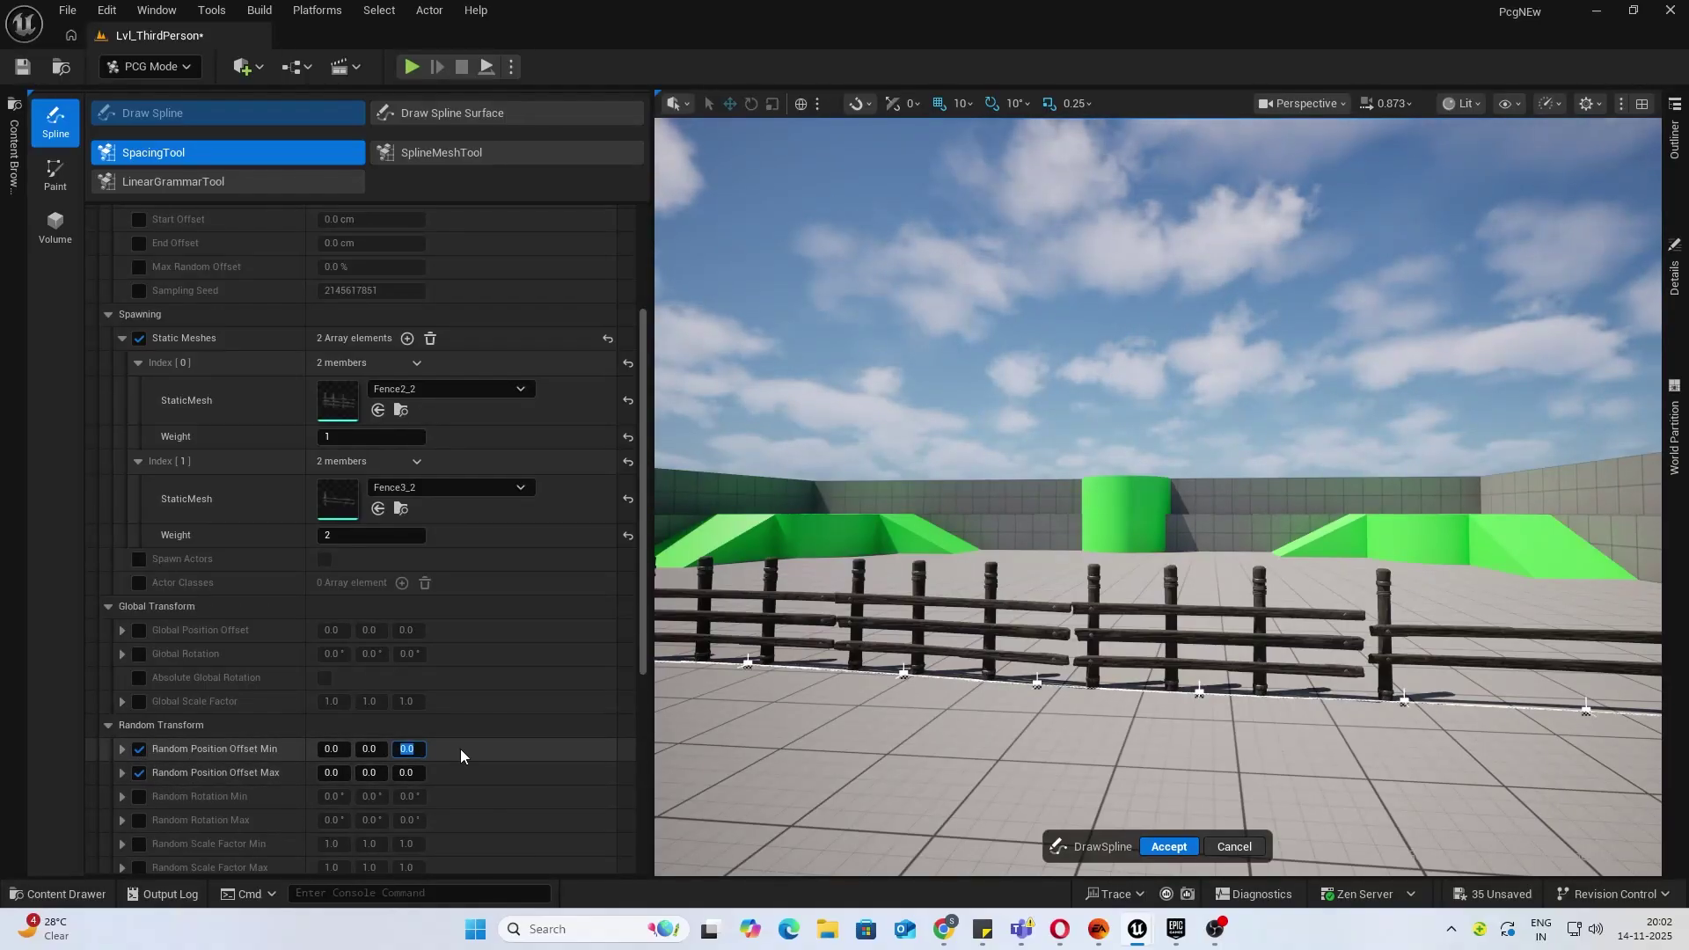
text(06)
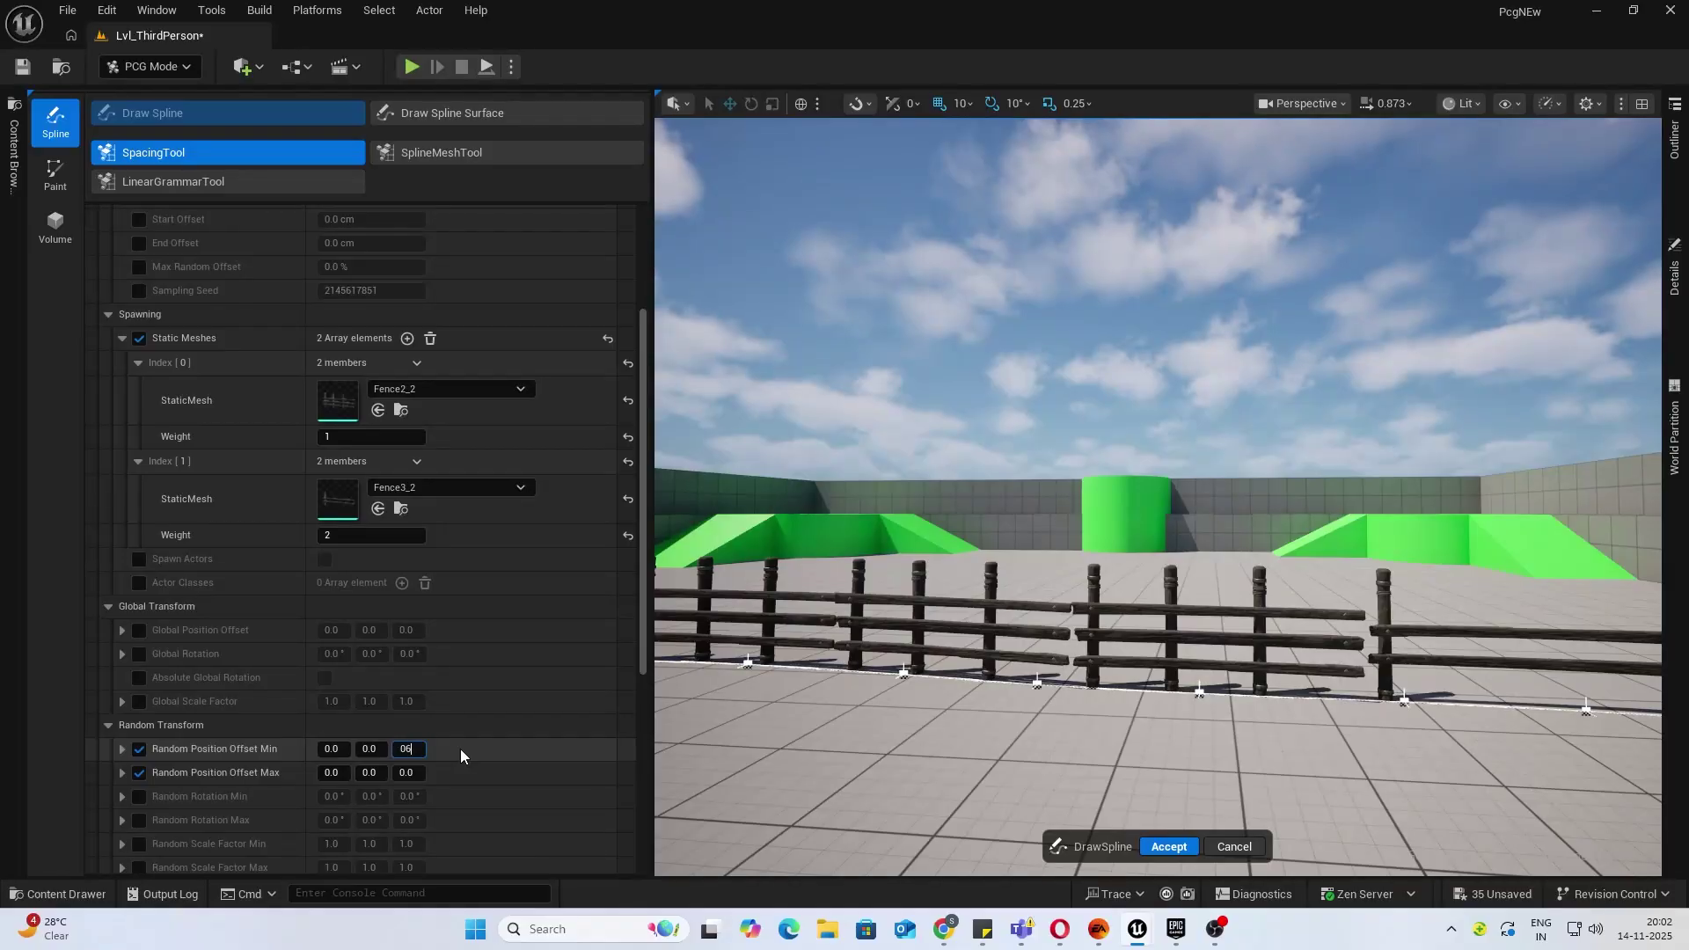
key(BackSpace)
key(BackSpace)
text(-5)
key(Return)
key(Tab)
key(Tab)
key(Tab)
text(15)
key(Return)
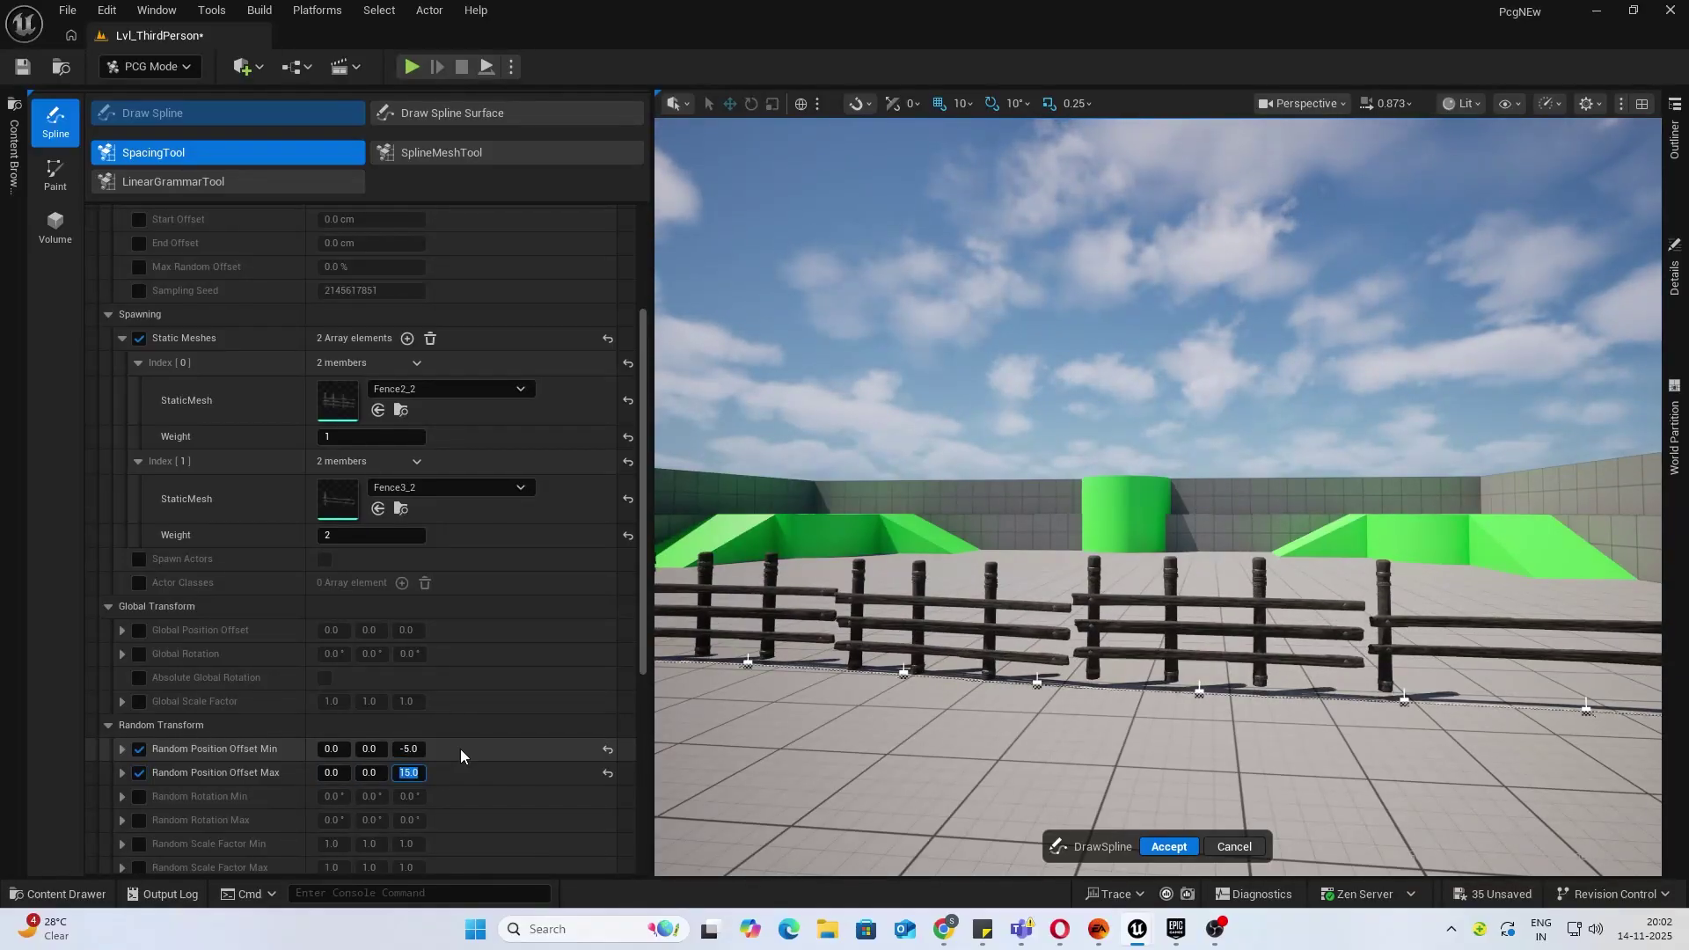
Inspect the offset fences, then set Random Position Offset Min Z to -15 and Max Z to -5.
key(d)
right_drag(896, 674, 853, 714)
key(a)
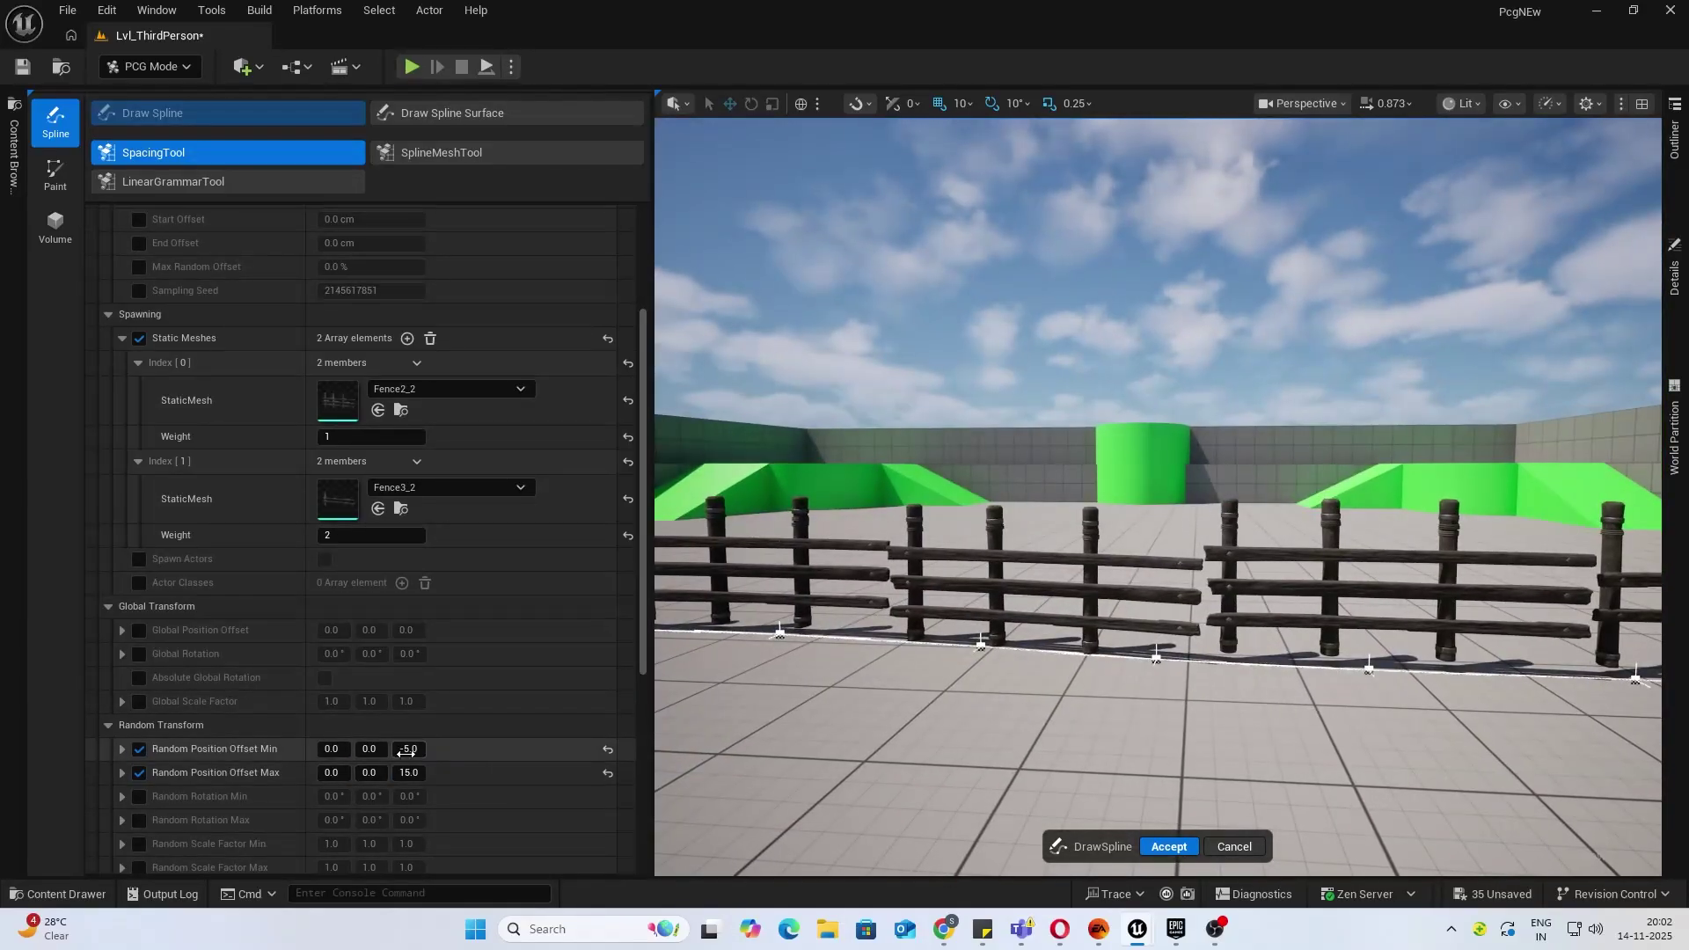
key(Tab)
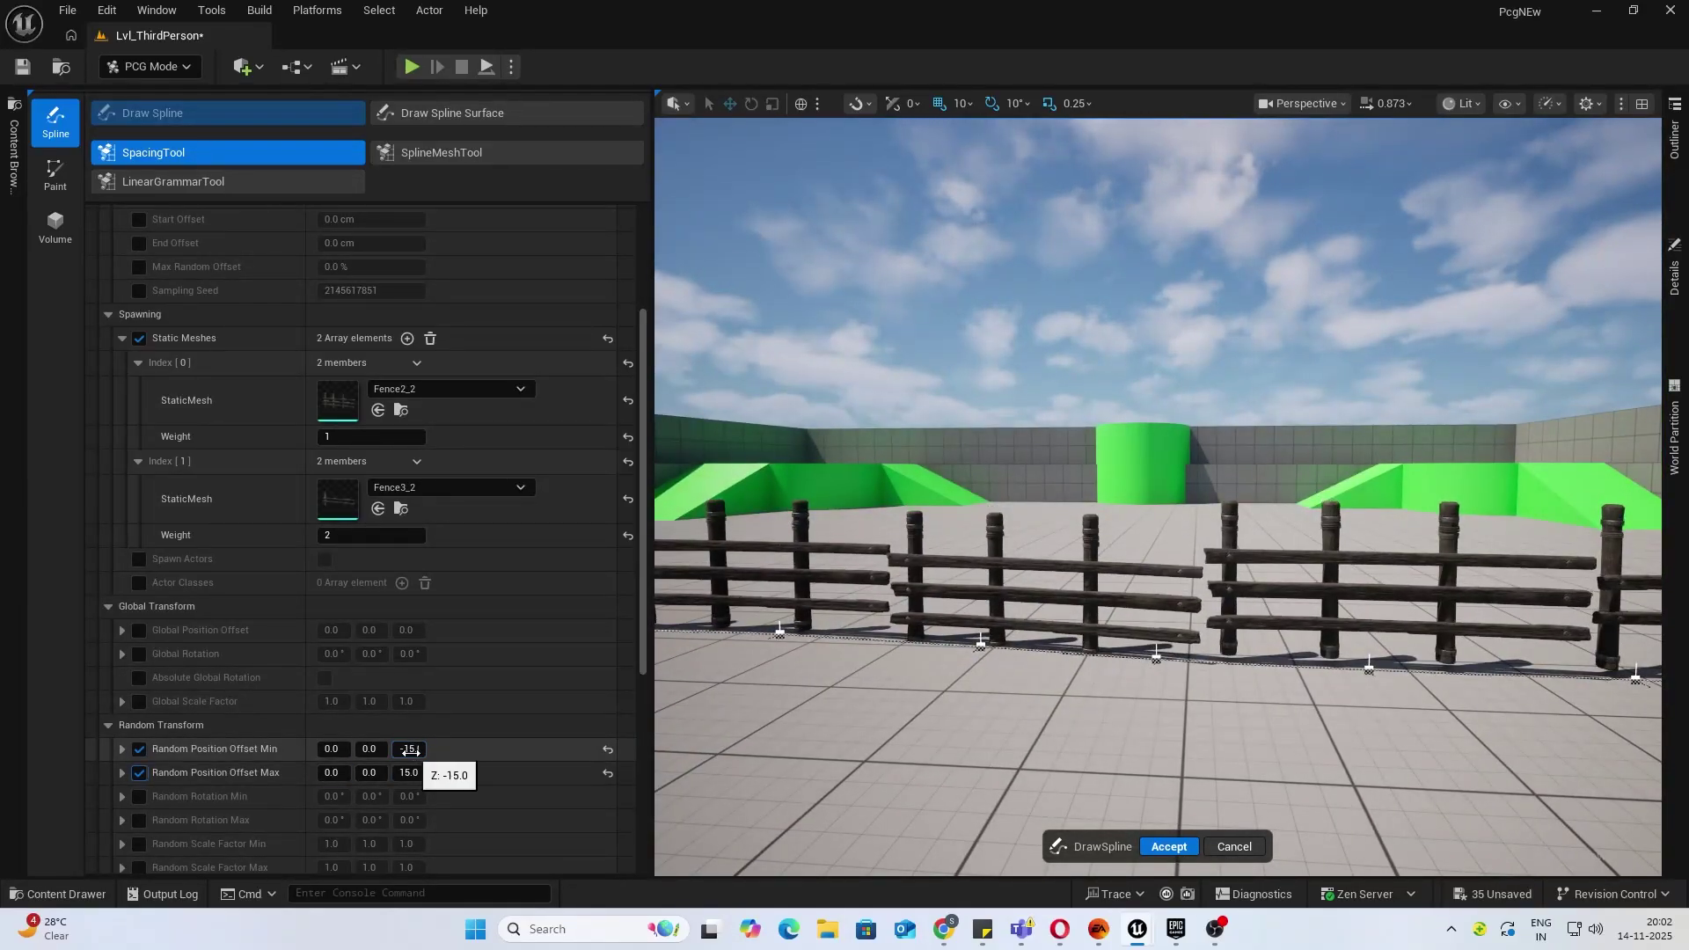
key(Return)
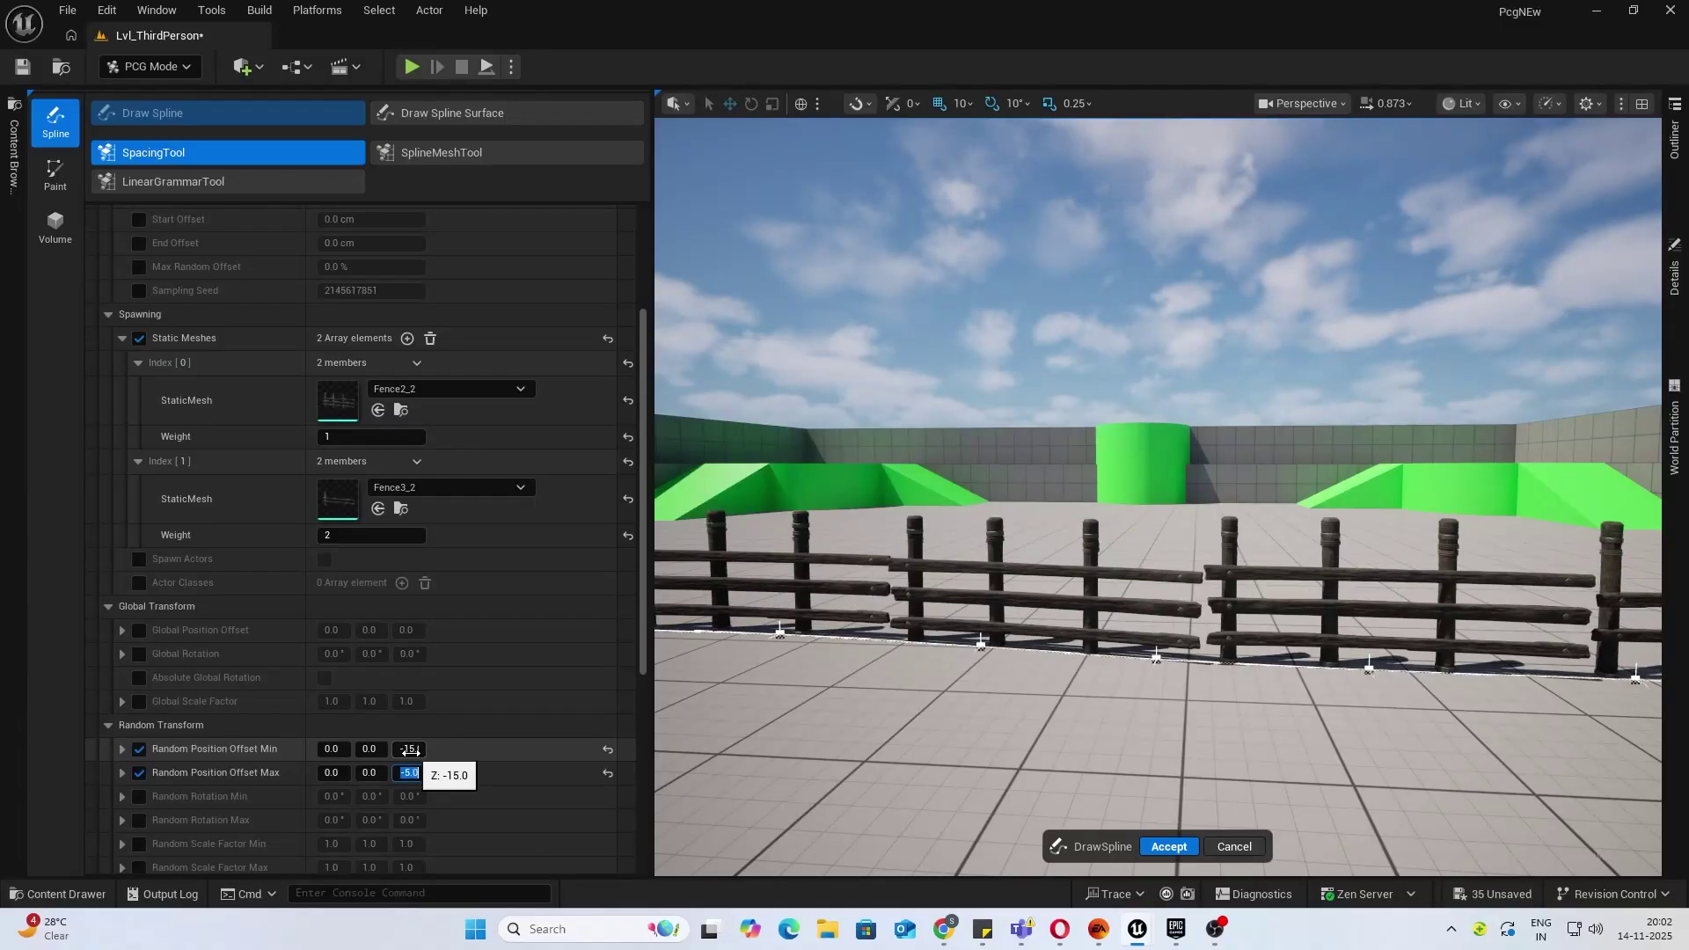
Redraw the fence spline as a long freehand curve across the floor and inspect the fences up close.
click(988, 519)
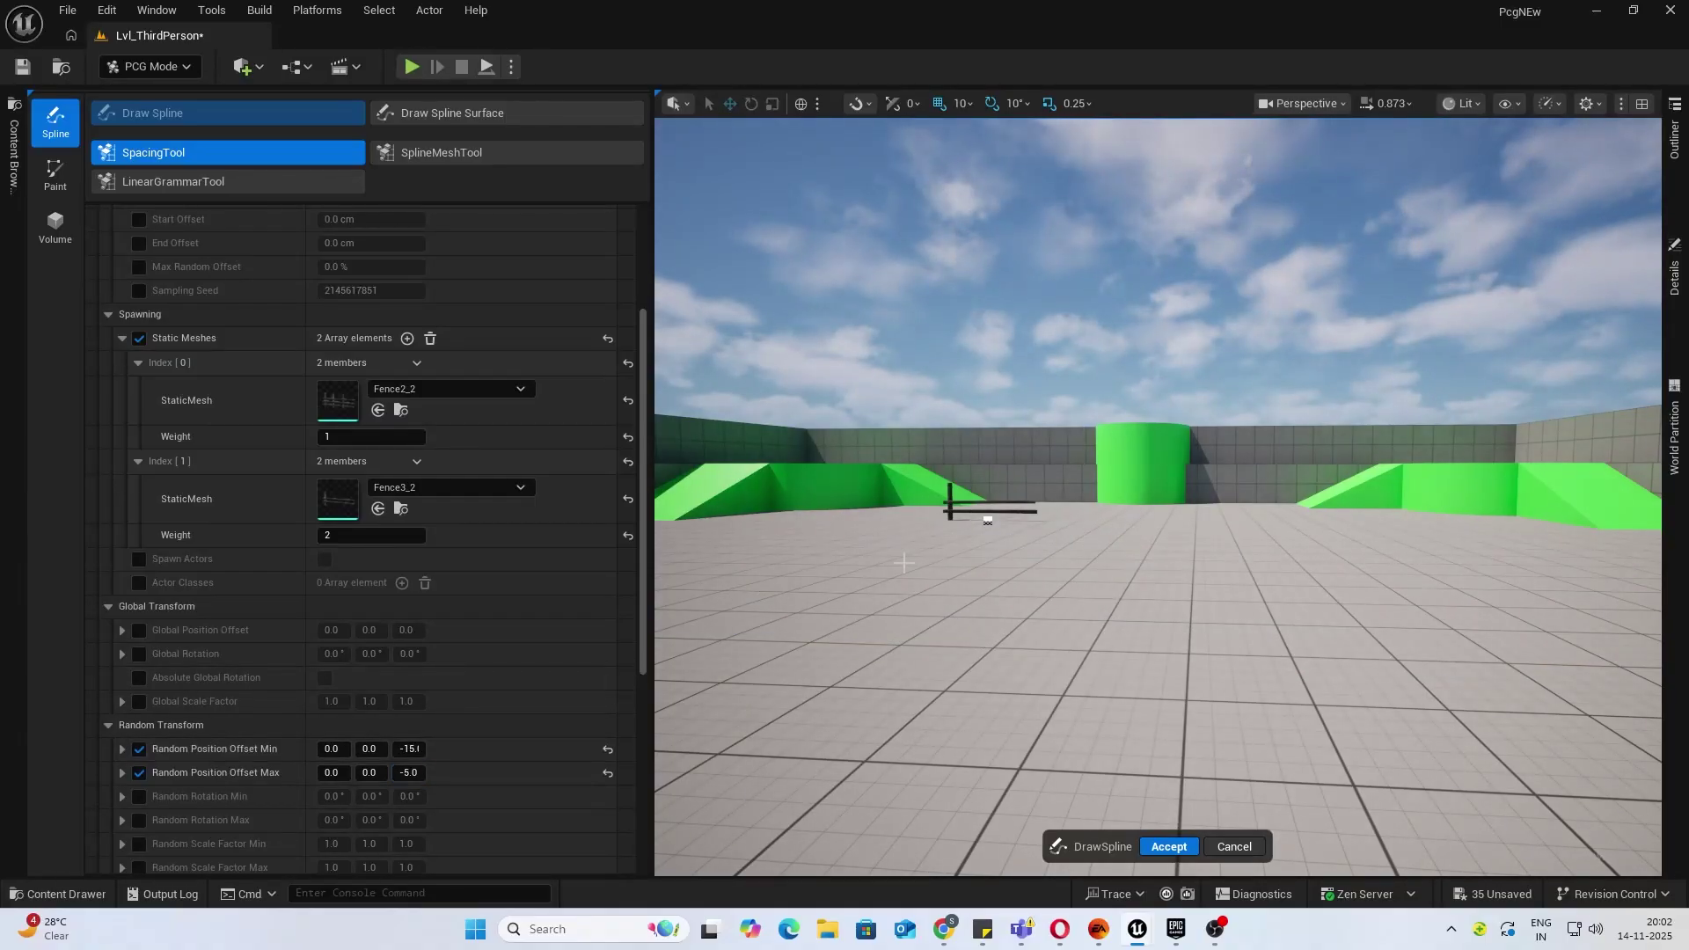
mouse_move(899, 563)
right_down()
mouse_move(932, 633)
mouse_move(857, 572)
right_up()
key(s)
drag(862, 492, 1135, 578)
drag(1588, 508, 1631, 495)
key(w)
right_drag(1430, 595, 1381, 515)
key(w)
key(s)
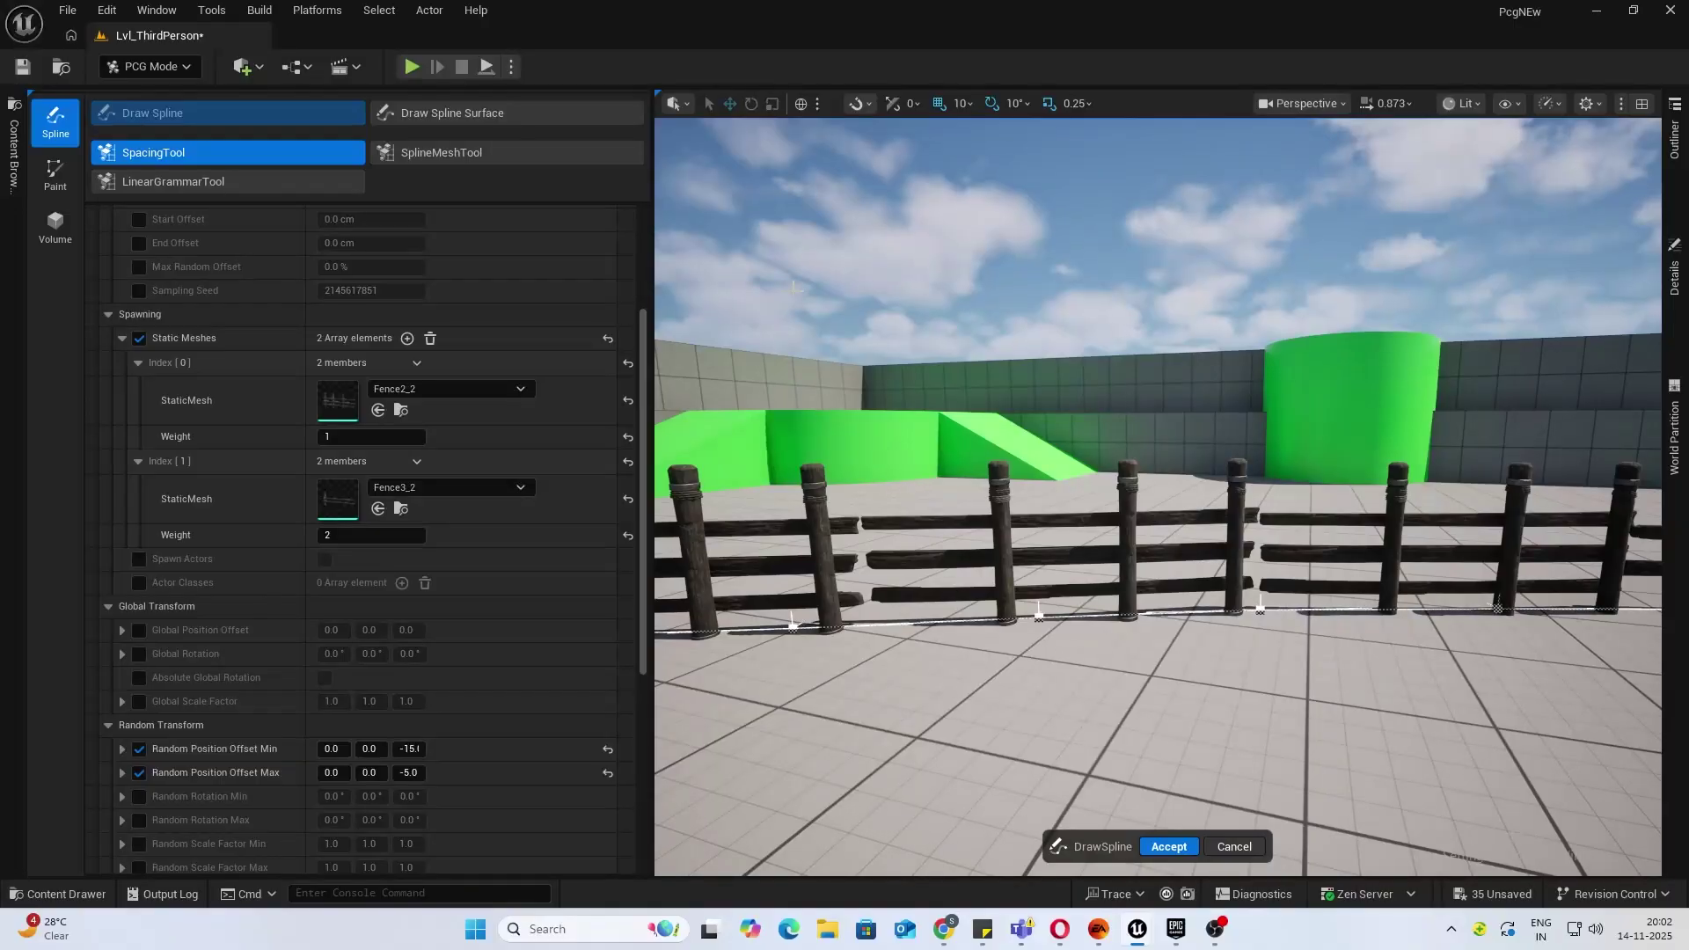
Set the sampling Distance to 332 cm and inspect the spacing along the fence run.
scroll(528, 366, up, 5)
click(379, 369)
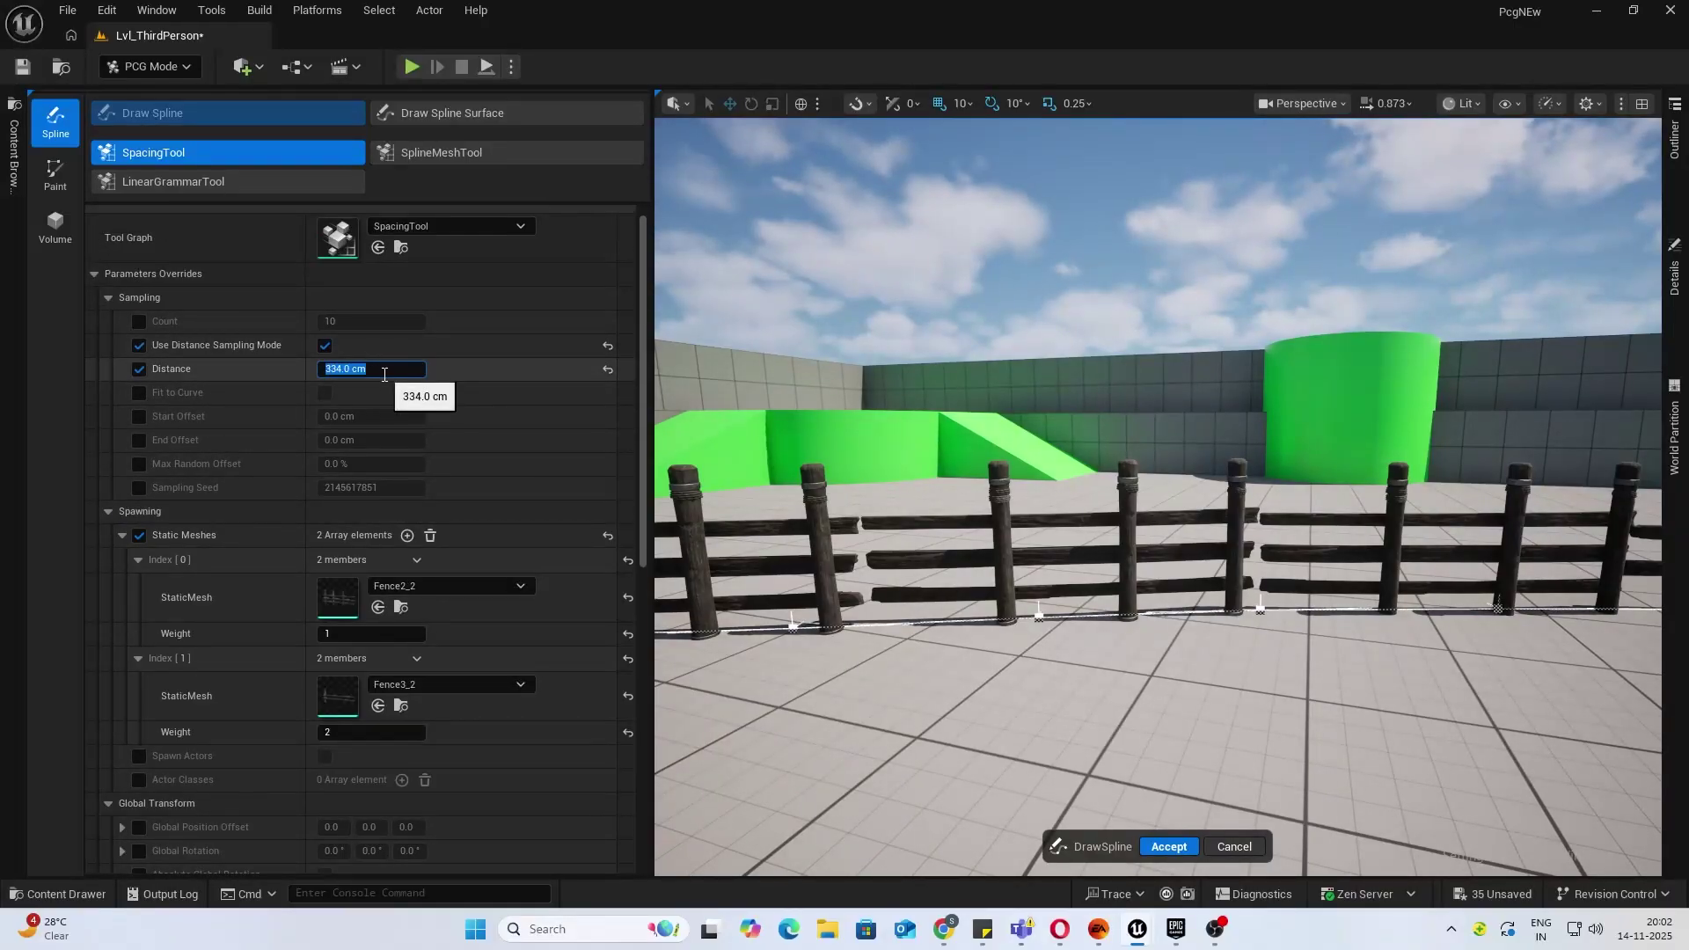
text(332)
key(Return)
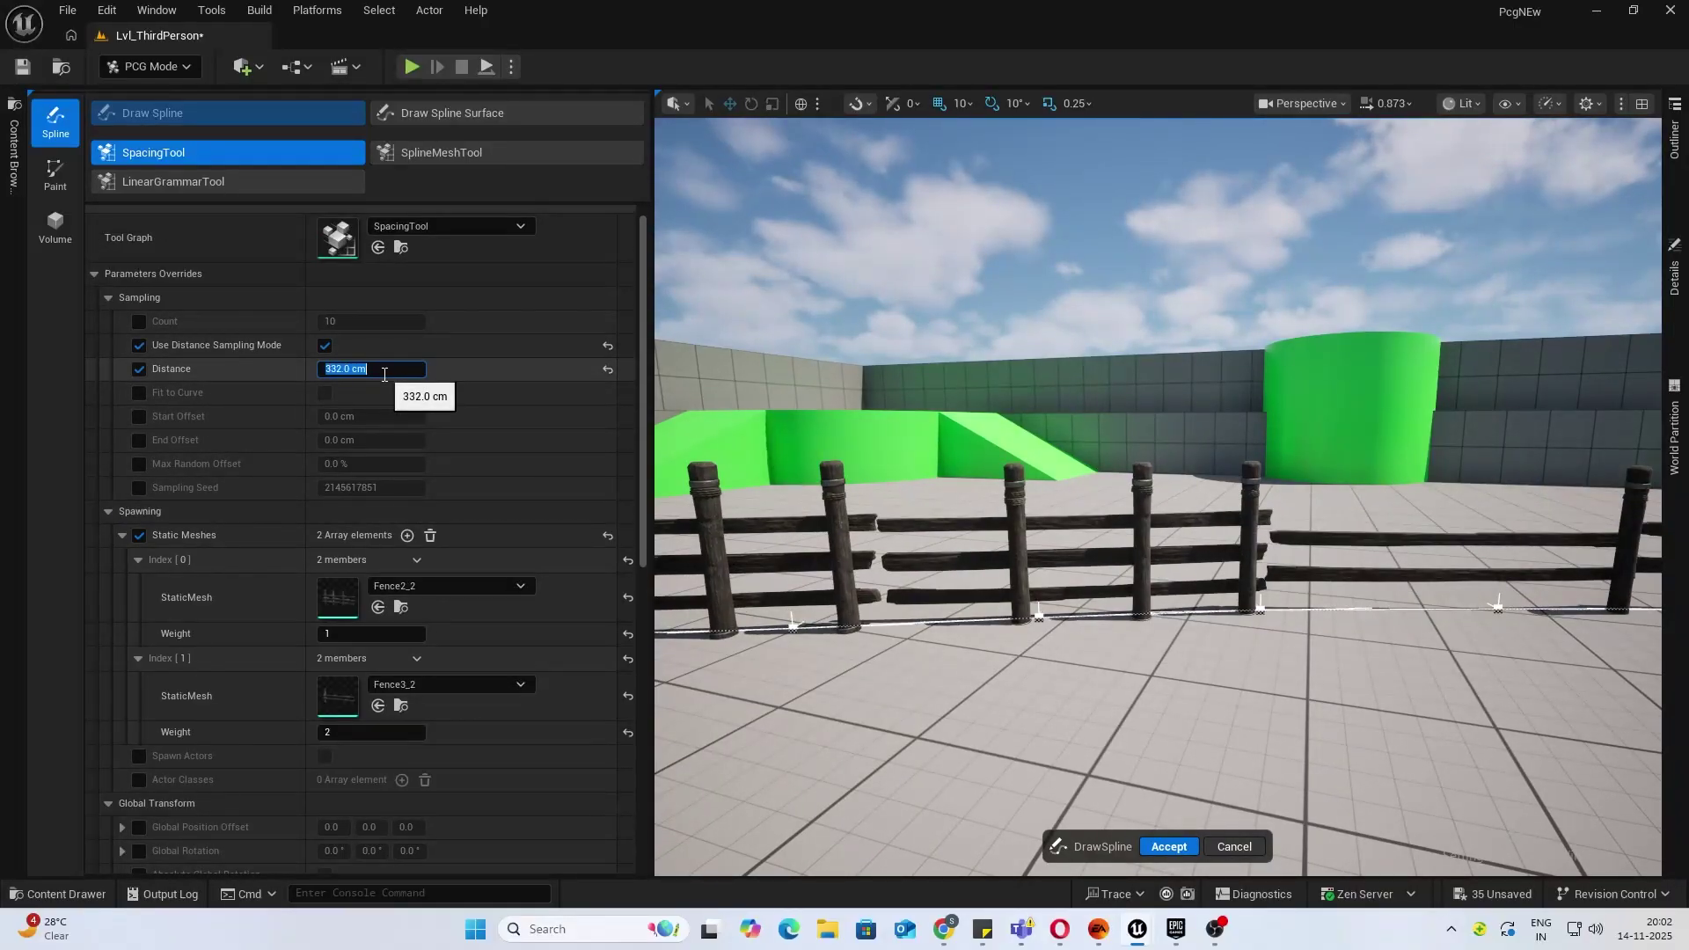
right_drag(1231, 528, 1055, 528)
key(s)
key(w)
right_drag(1047, 444, 1029, 444)
Review the remaining parameters, enable the Fit to Curve override, compare the fence with the option on and off, and leave it off.
scroll(281, 715, down, 4)
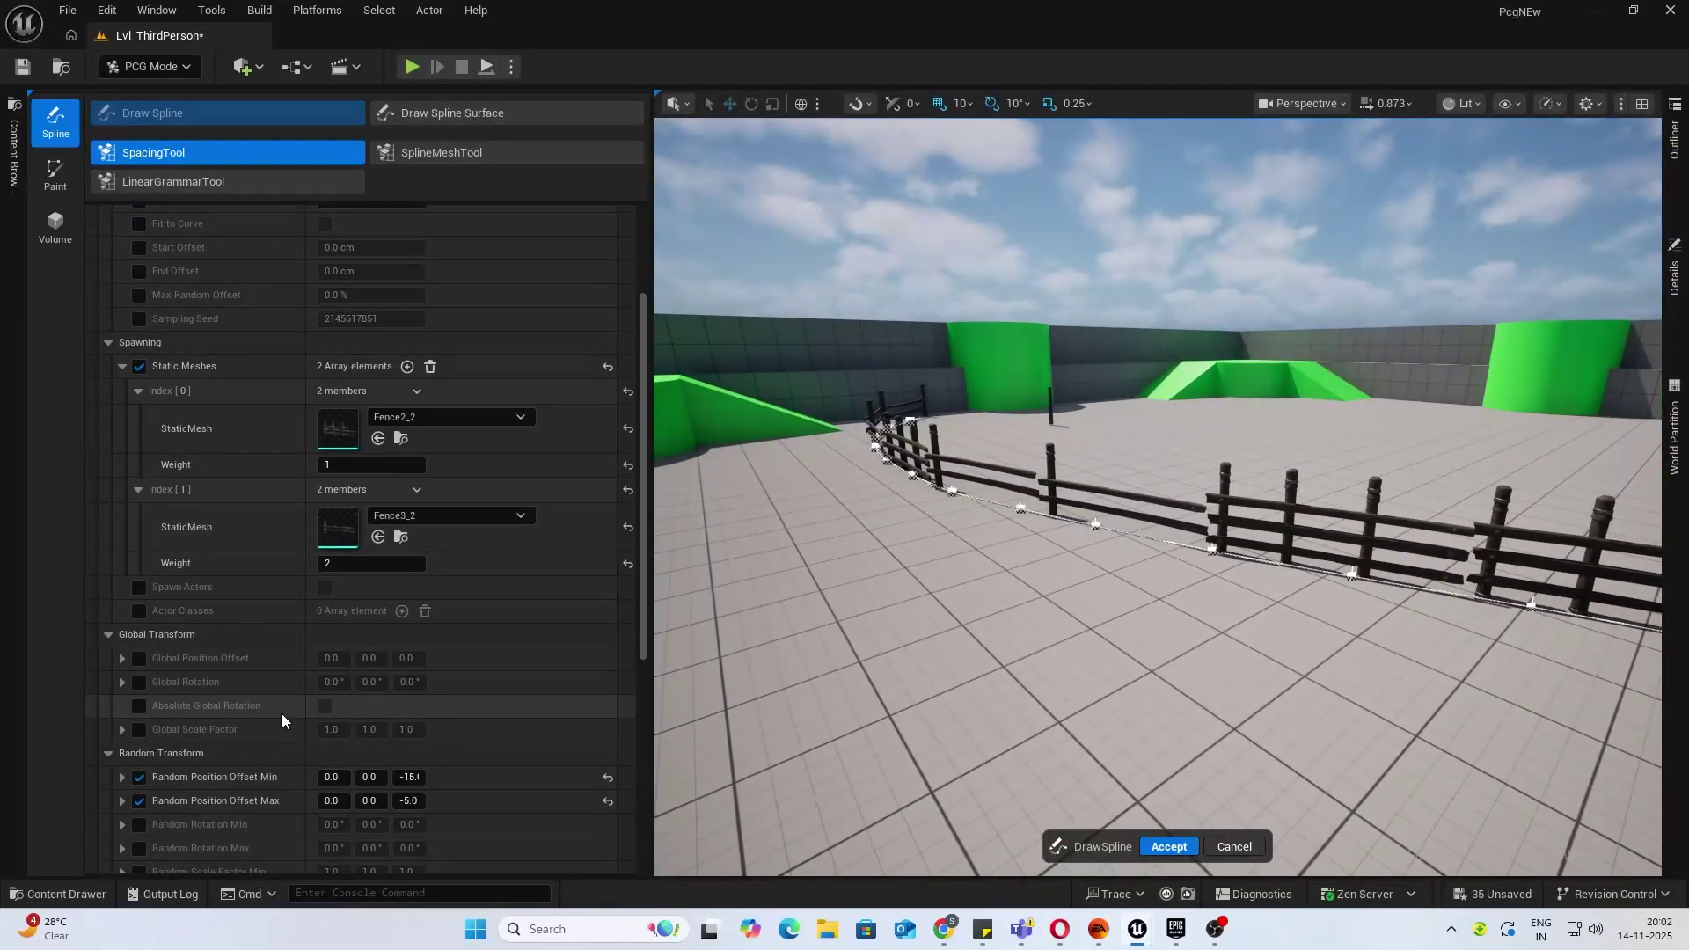
scroll(282, 720, down, 5)
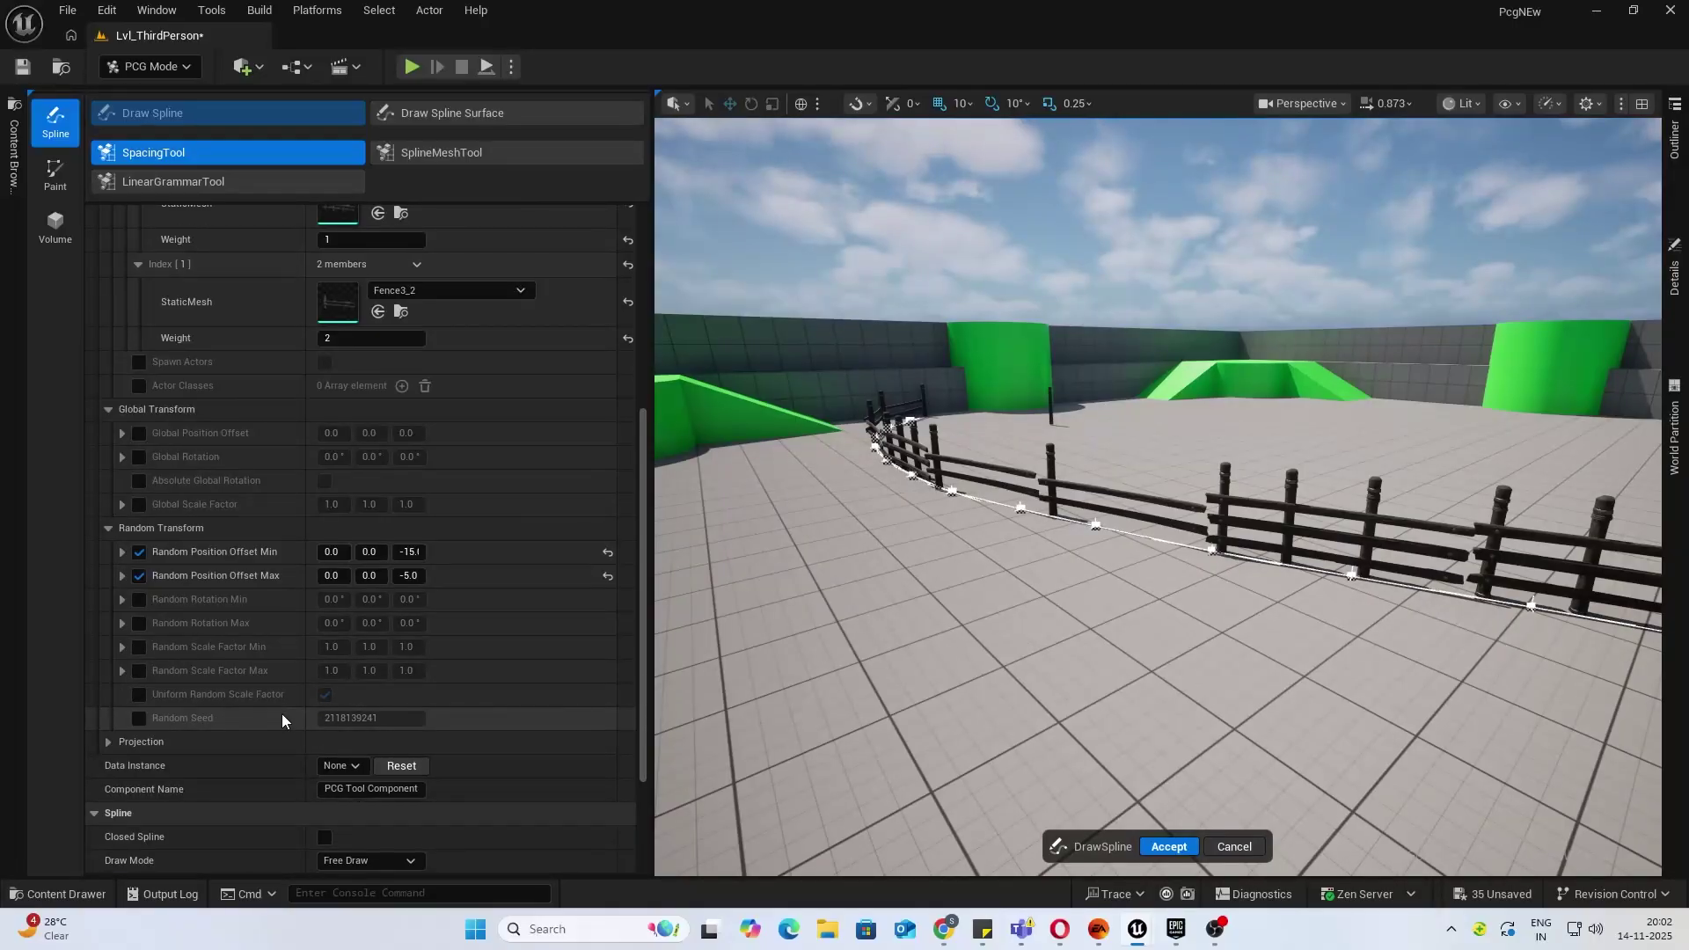
scroll(282, 719, down, 3)
scroll(282, 714, up, 12)
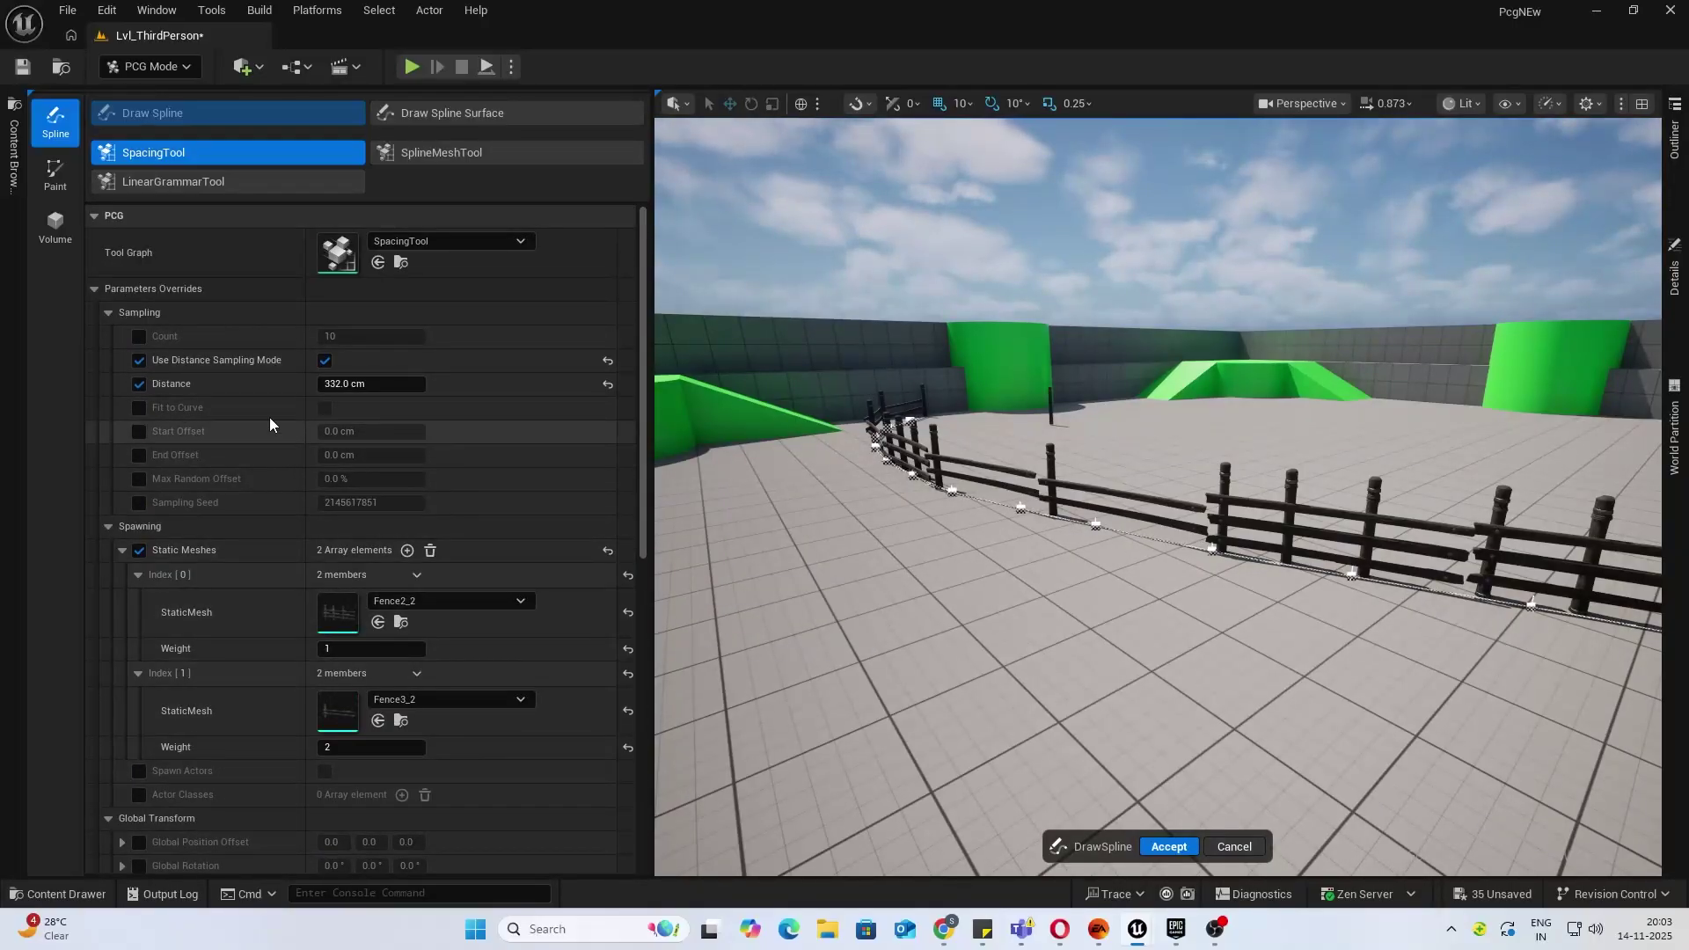
click(140, 408)
click(325, 409)
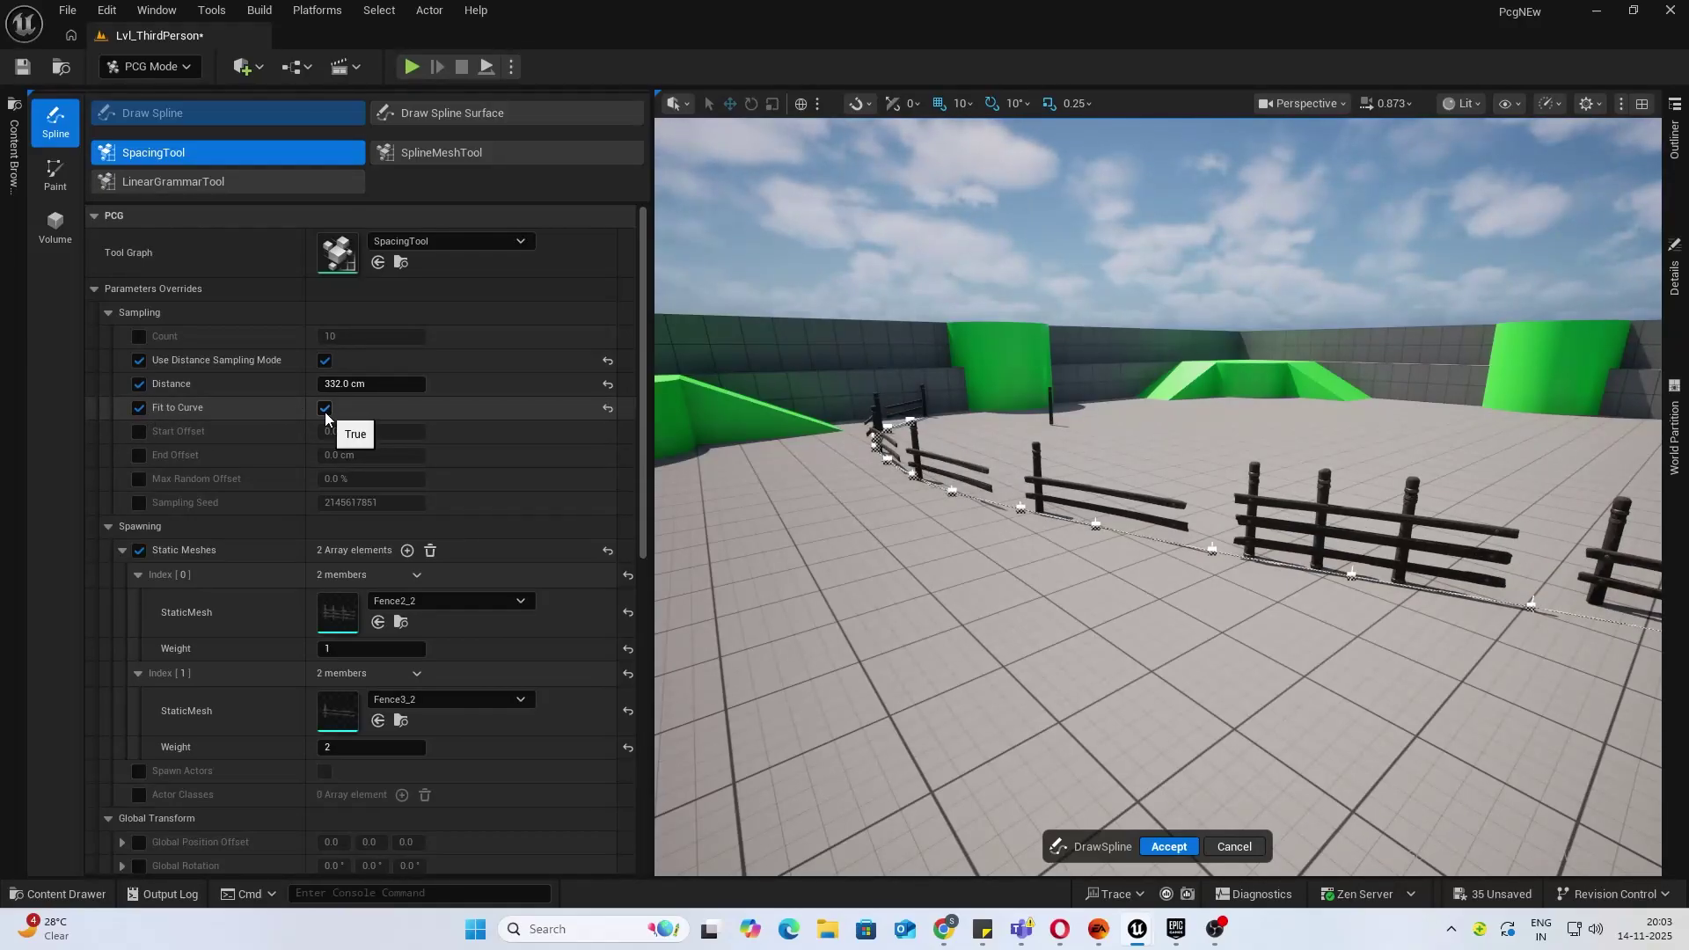
click(325, 409)
click(325, 409)
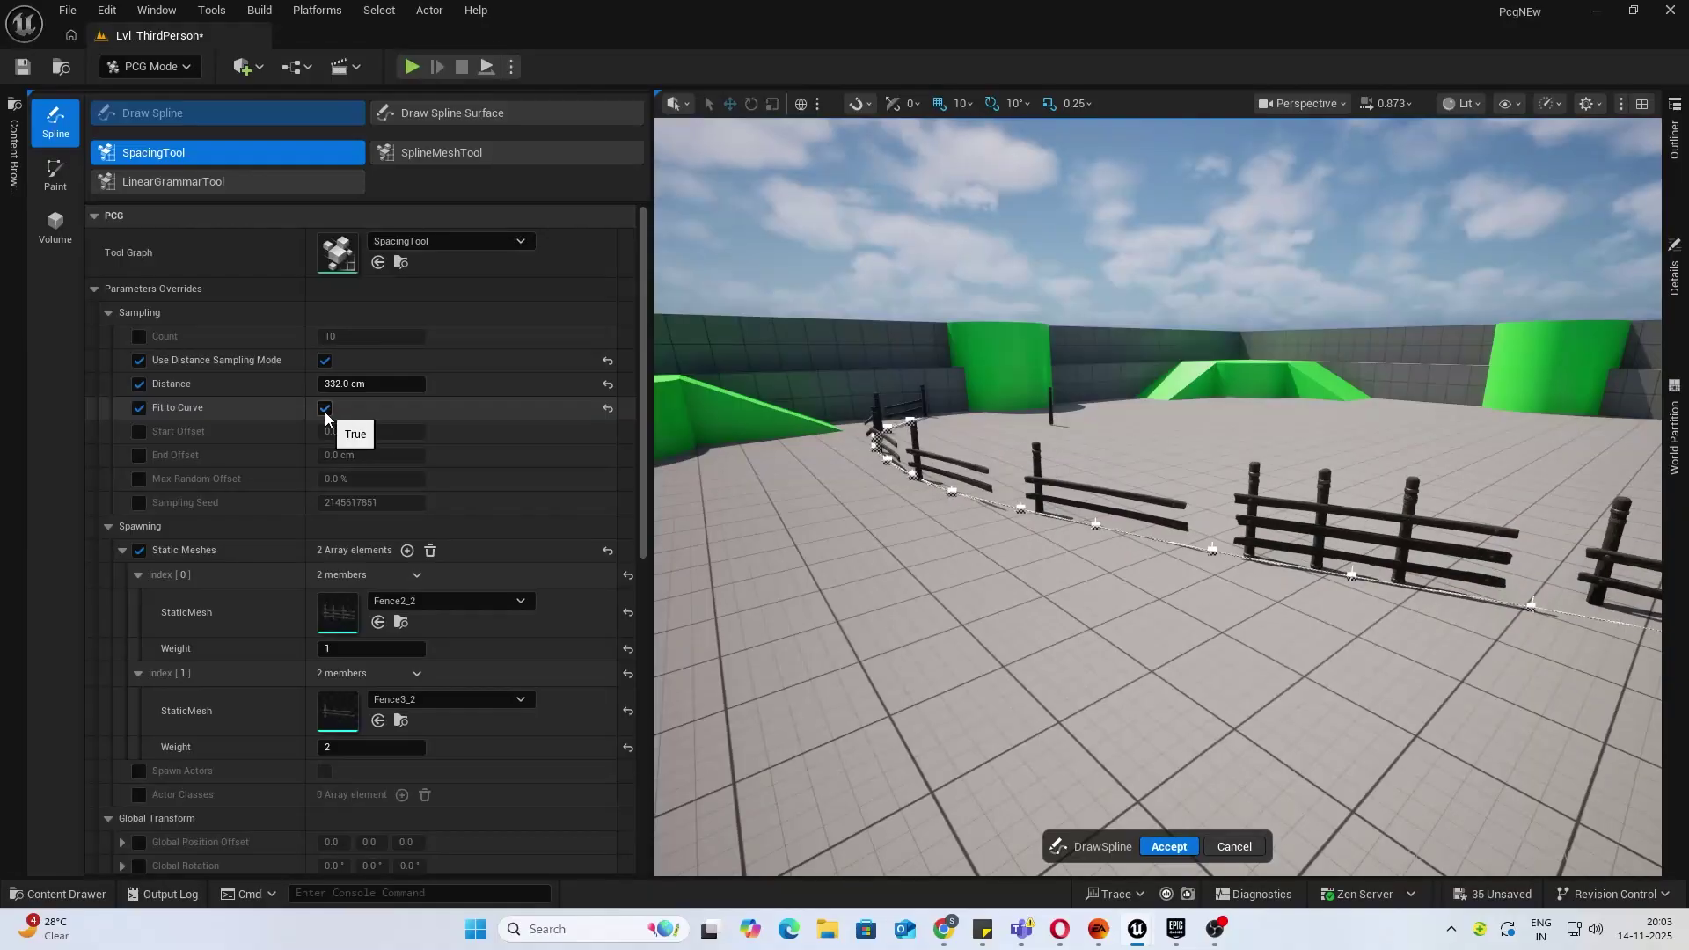
click(324, 409)
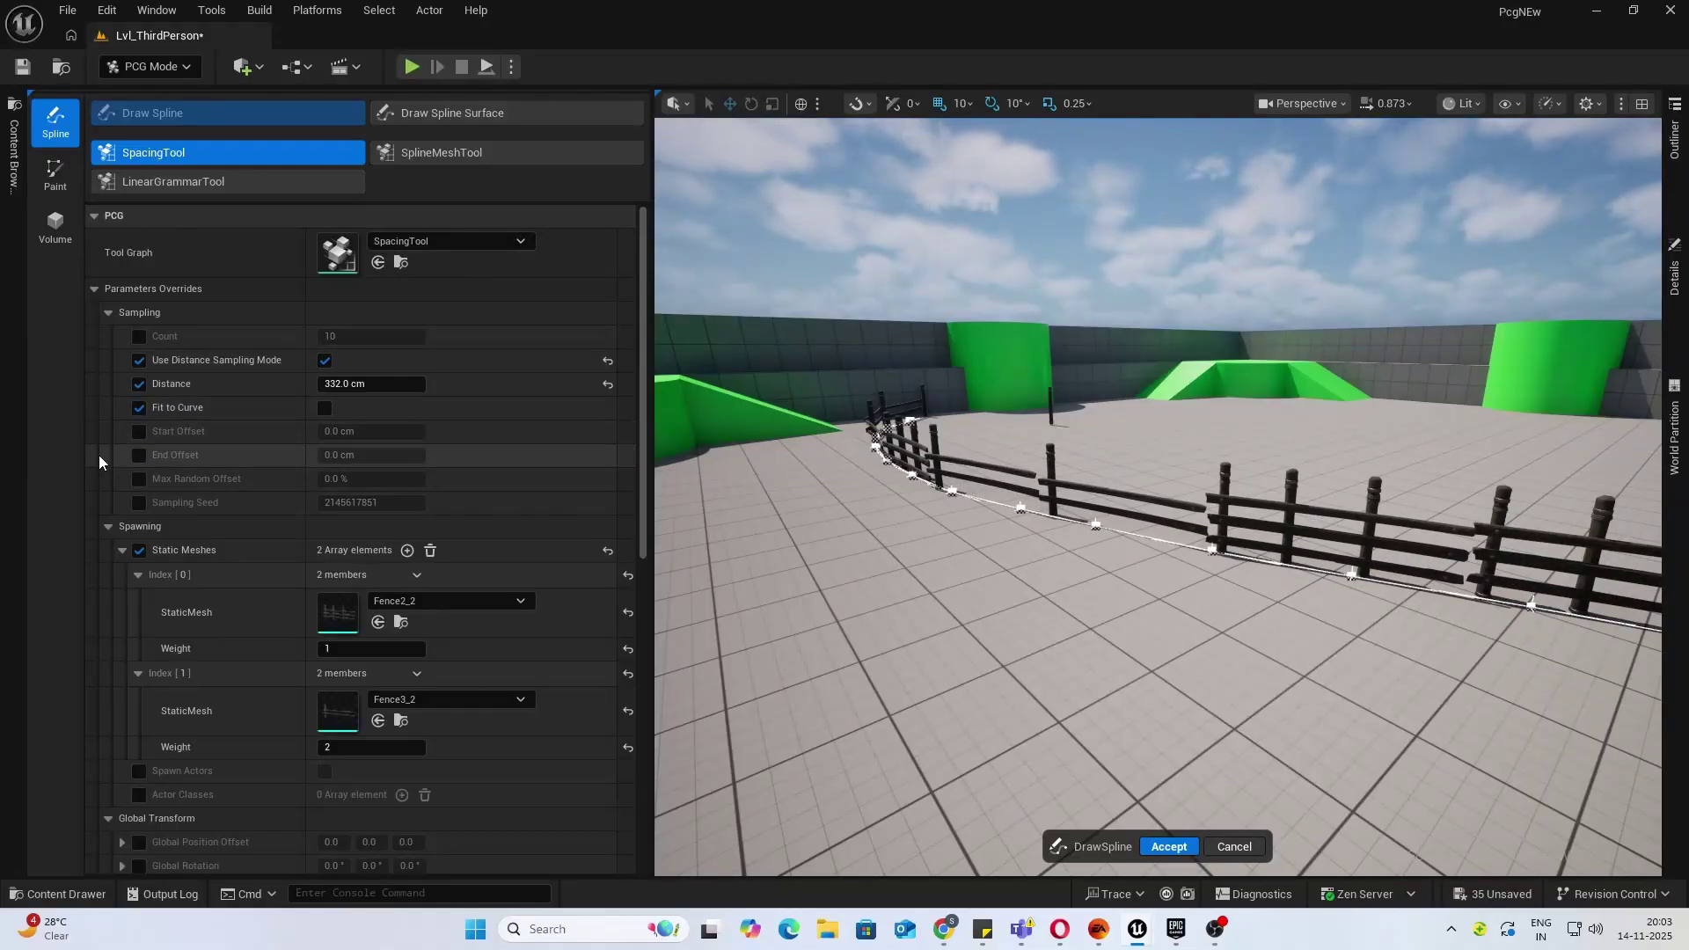
click(142, 503)
click(343, 504)
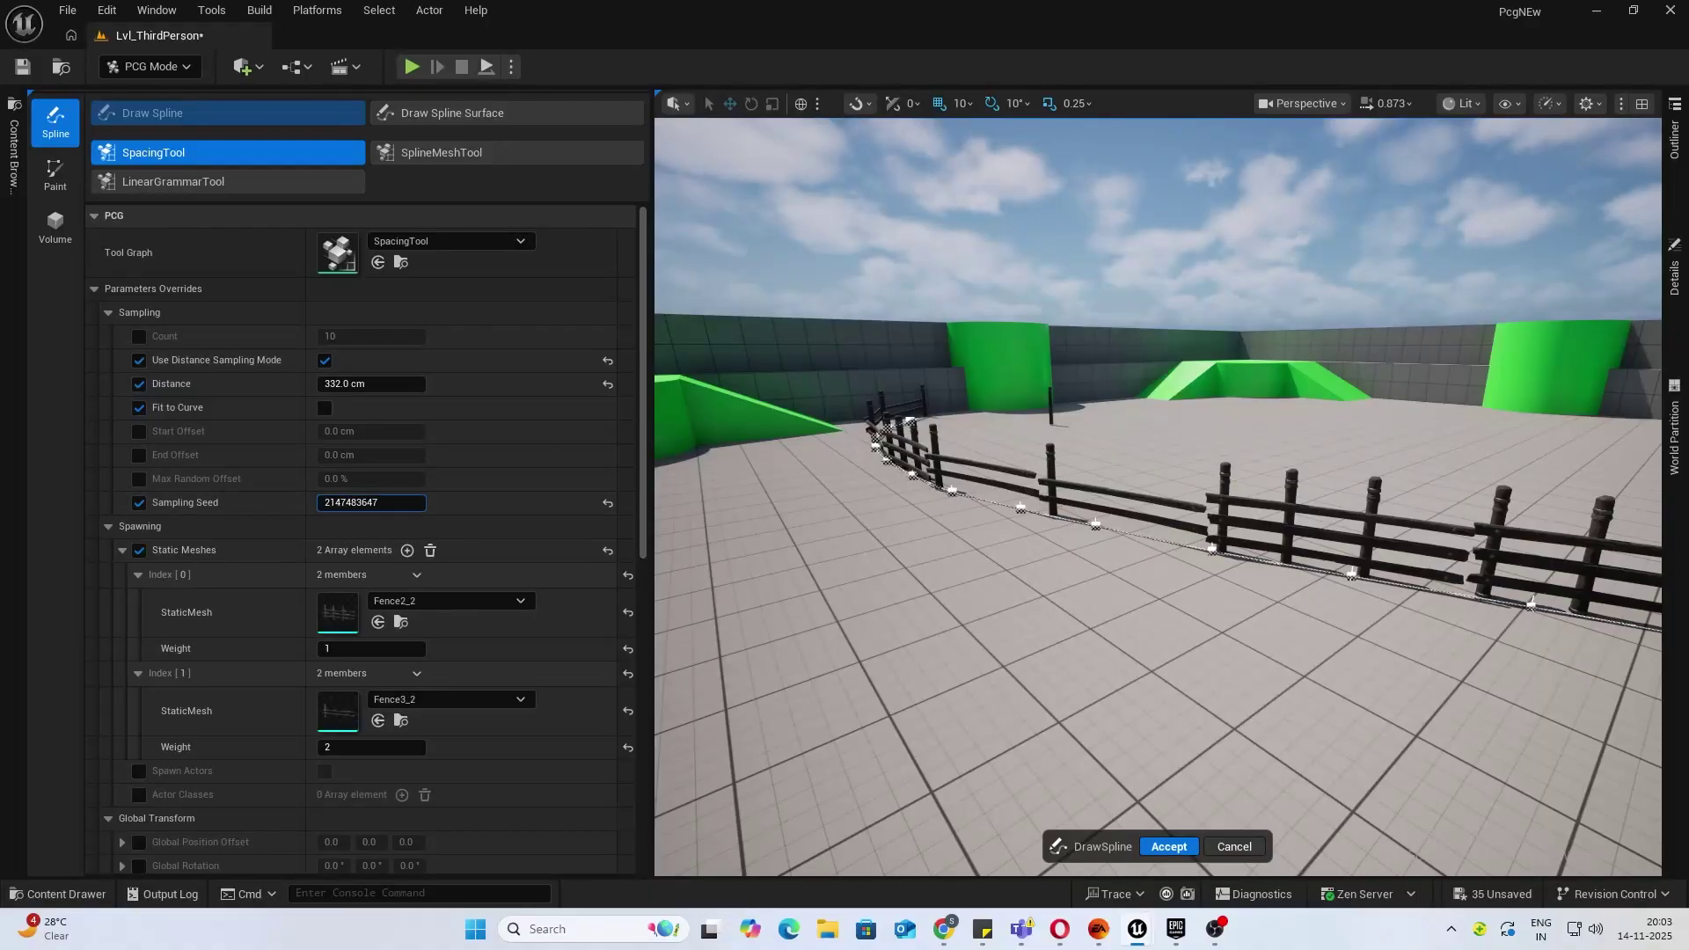
mouse_move(848, 551)
right_down()
mouse_move(1381, 545)
mouse_move(848, 537)
right_up()
mouse_move(409, 505)
mouse_down()
mouse_move(387, 505)
mouse_move(424, 502)
mouse_up()
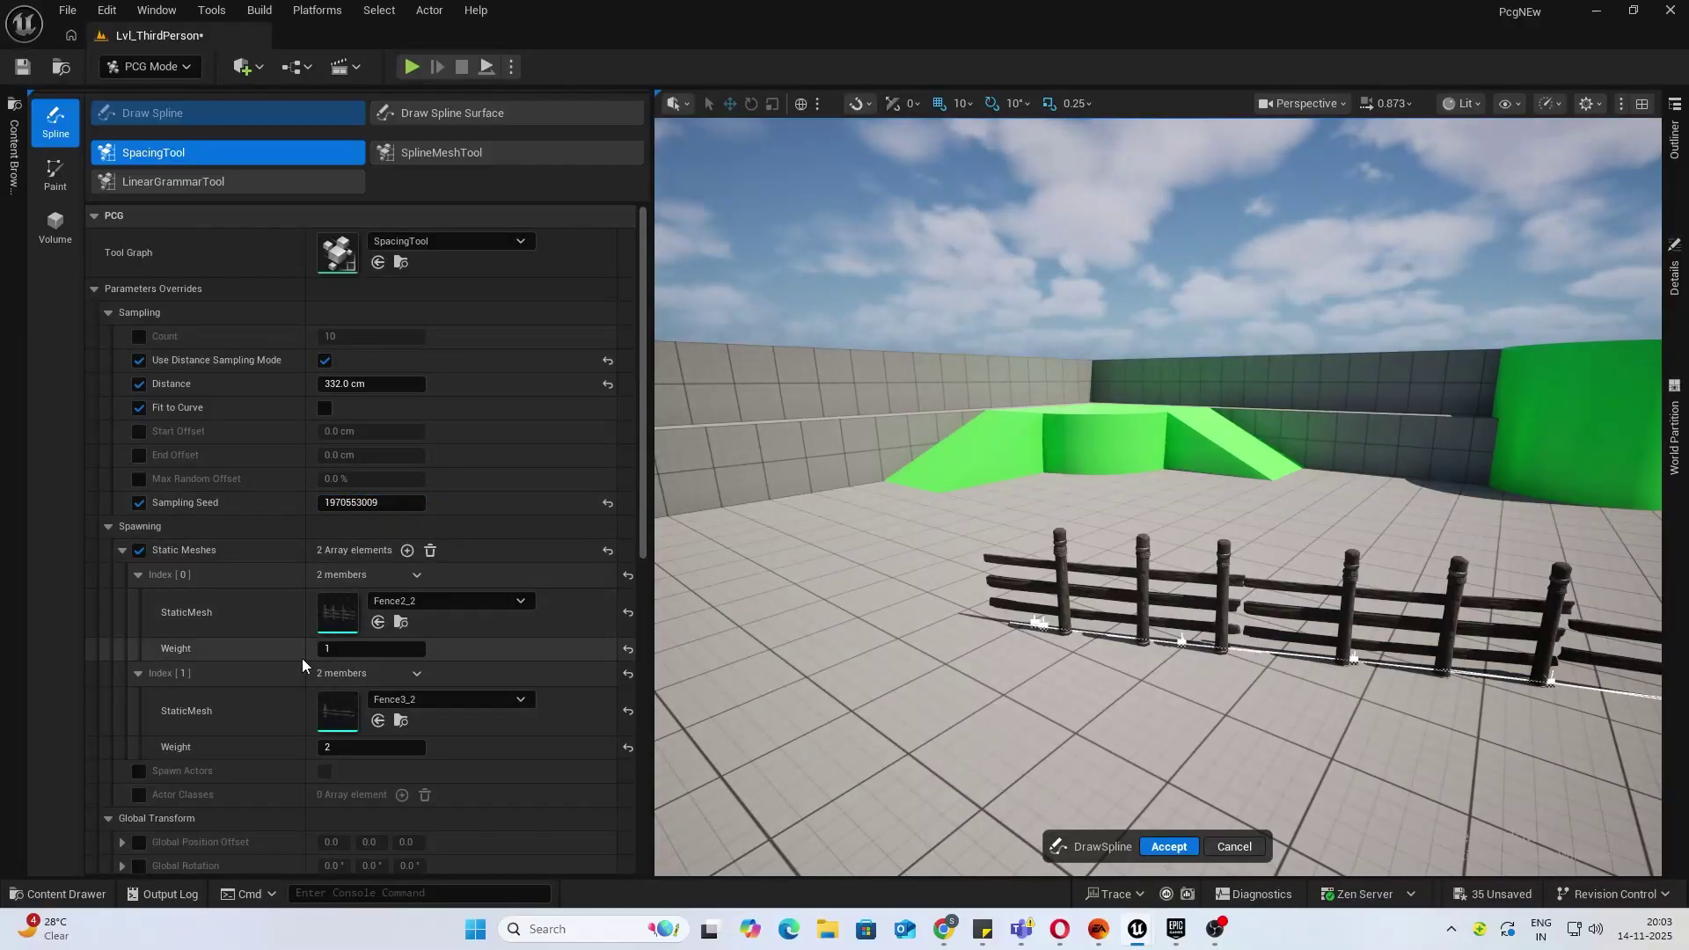
Try drawing a winding S-shaped fence spline across the arena floor from a high viewpoint, then undo it.
right_drag(994, 616, 1172, 560)
key(s)
key(s)
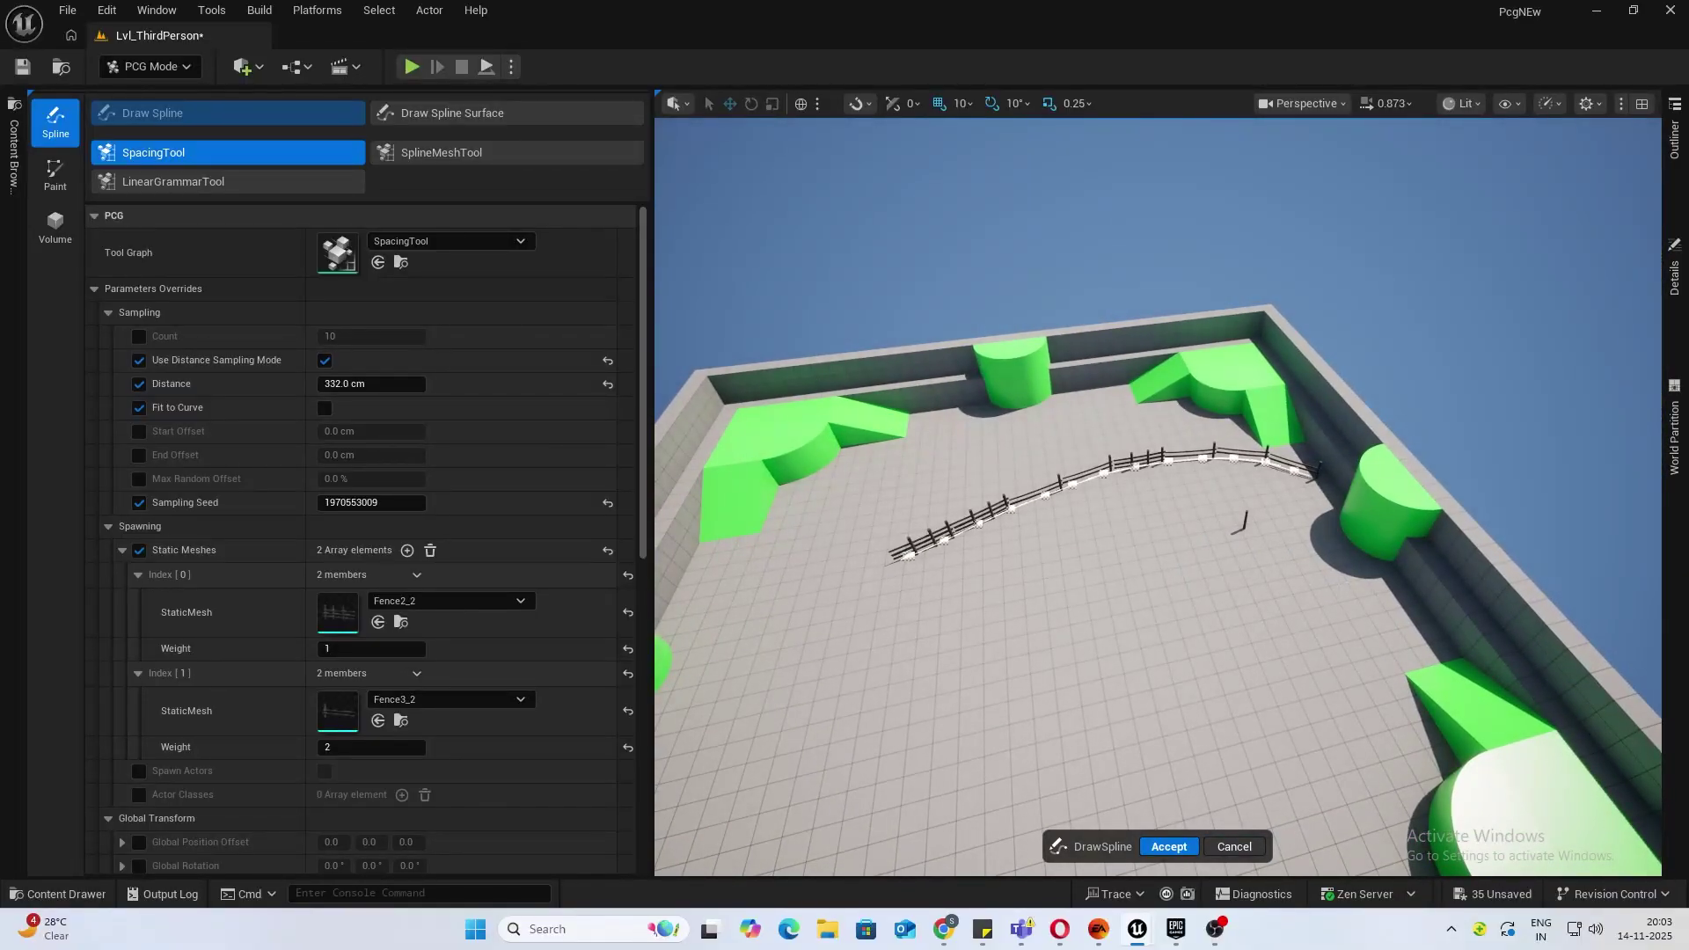
mouse_move(1331, 553)
mouse_down()
mouse_move(1130, 703)
mouse_move(822, 629)
mouse_move(797, 766)
mouse_move(708, 799)
mouse_up()
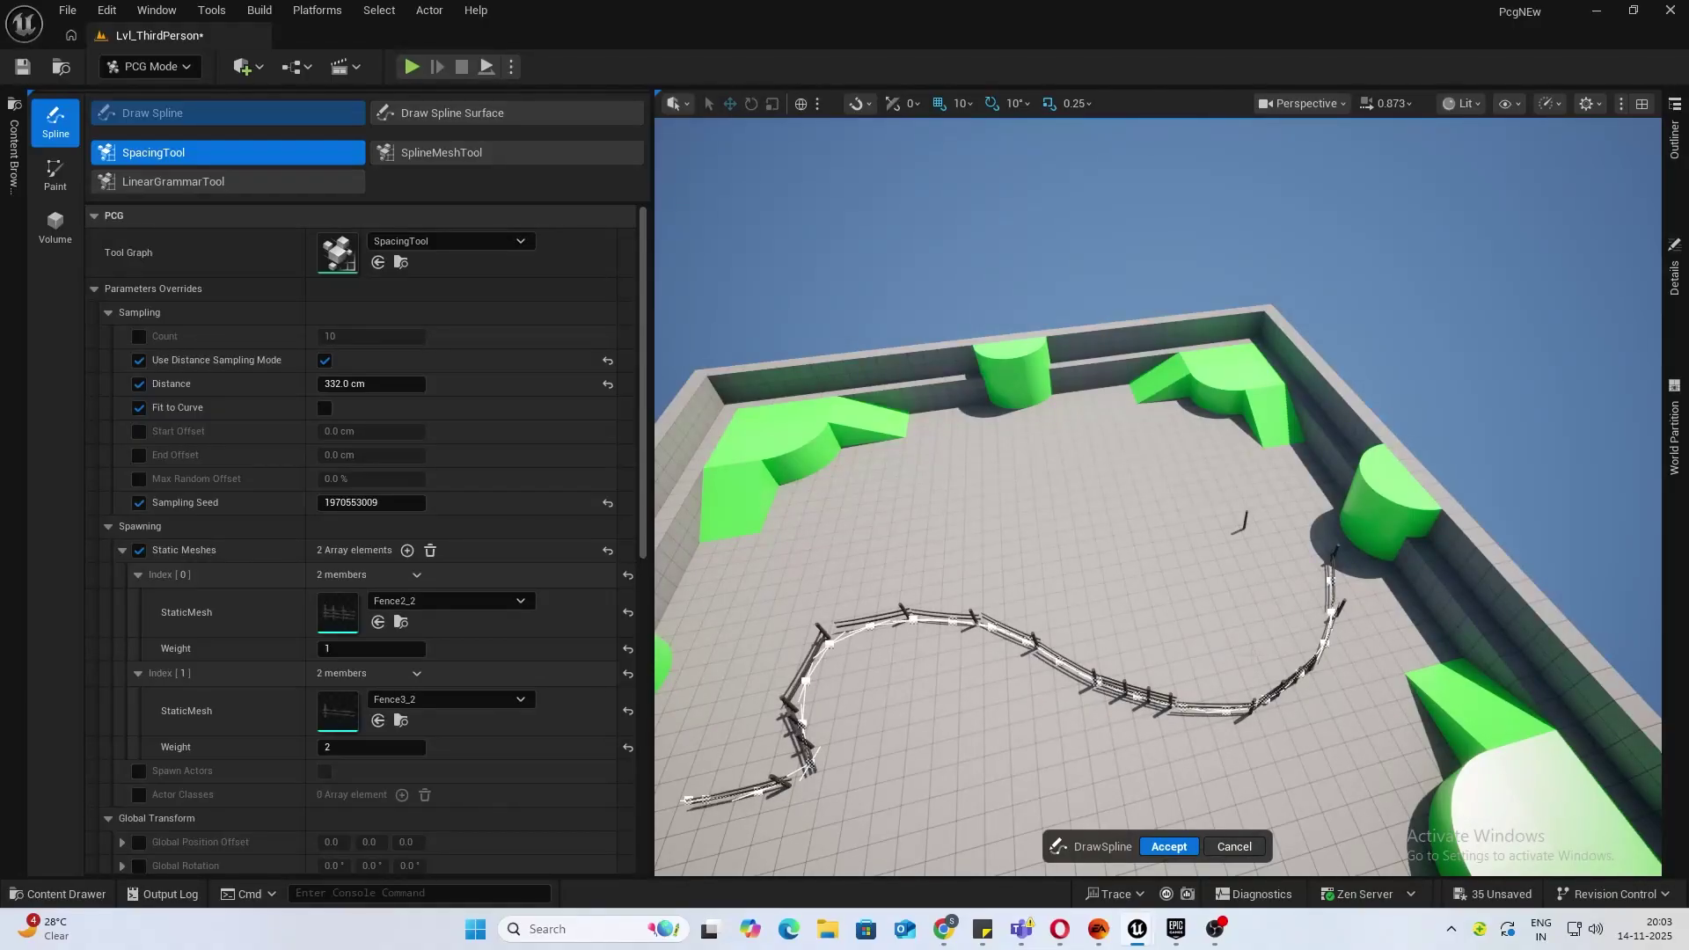
key(ctrl+z)
Redraw the fence spline as a freehand curve across the floor from a closer viewpoint and inspect it.
right_drag(1330, 620, 1231, 677)
key(w)
mouse_move(1260, 515)
mouse_down()
mouse_move(874, 716)
mouse_move(753, 599)
mouse_up()
key(w)
Draw a replacement fence spline running along the length of the floor, check it up close and accept it.
right_drag(753, 598, 889, 651)
key(s)
mouse_move(1166, 307)
mouse_down()
mouse_move(1200, 637)
mouse_move(1133, 800)
mouse_up()
key(w)
mouse_move(1133, 800)
right_down()
mouse_move(1118, 800)
mouse_move(1179, 792)
mouse_move(1205, 739)
mouse_move(1195, 791)
right_up()
key(w)
click(1170, 846)
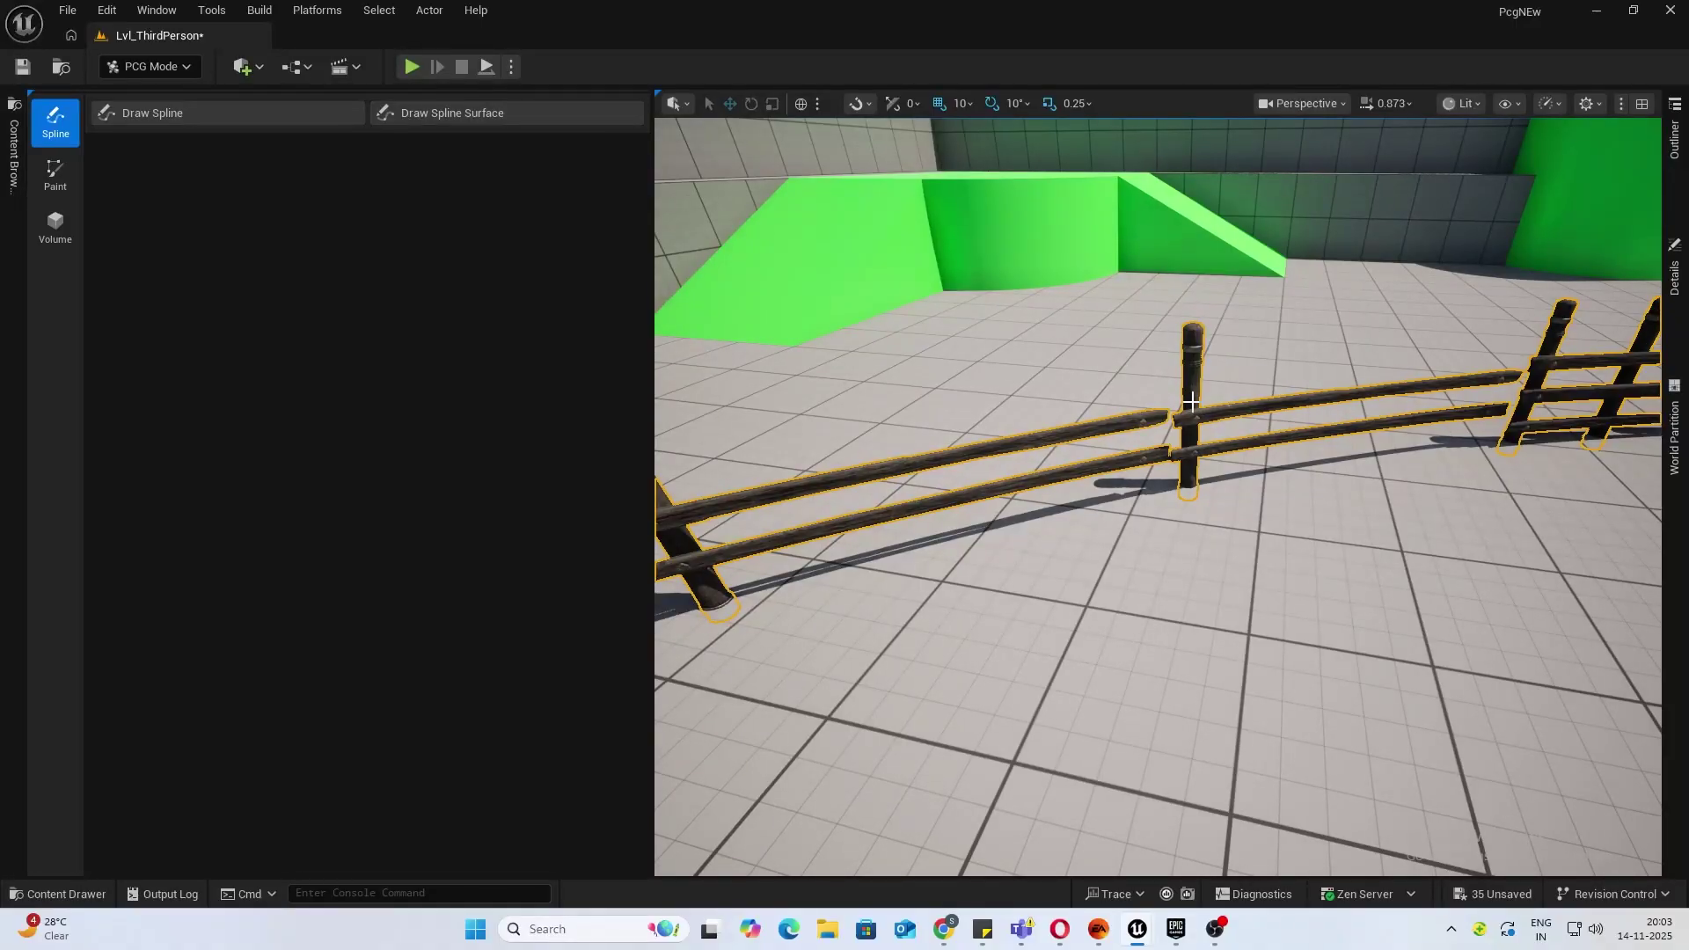
Examine the accepted fence actor's details, including the PCG Tool Component's graph and editing settings.
click(1674, 273)
scroll(1464, 715, down, 3)
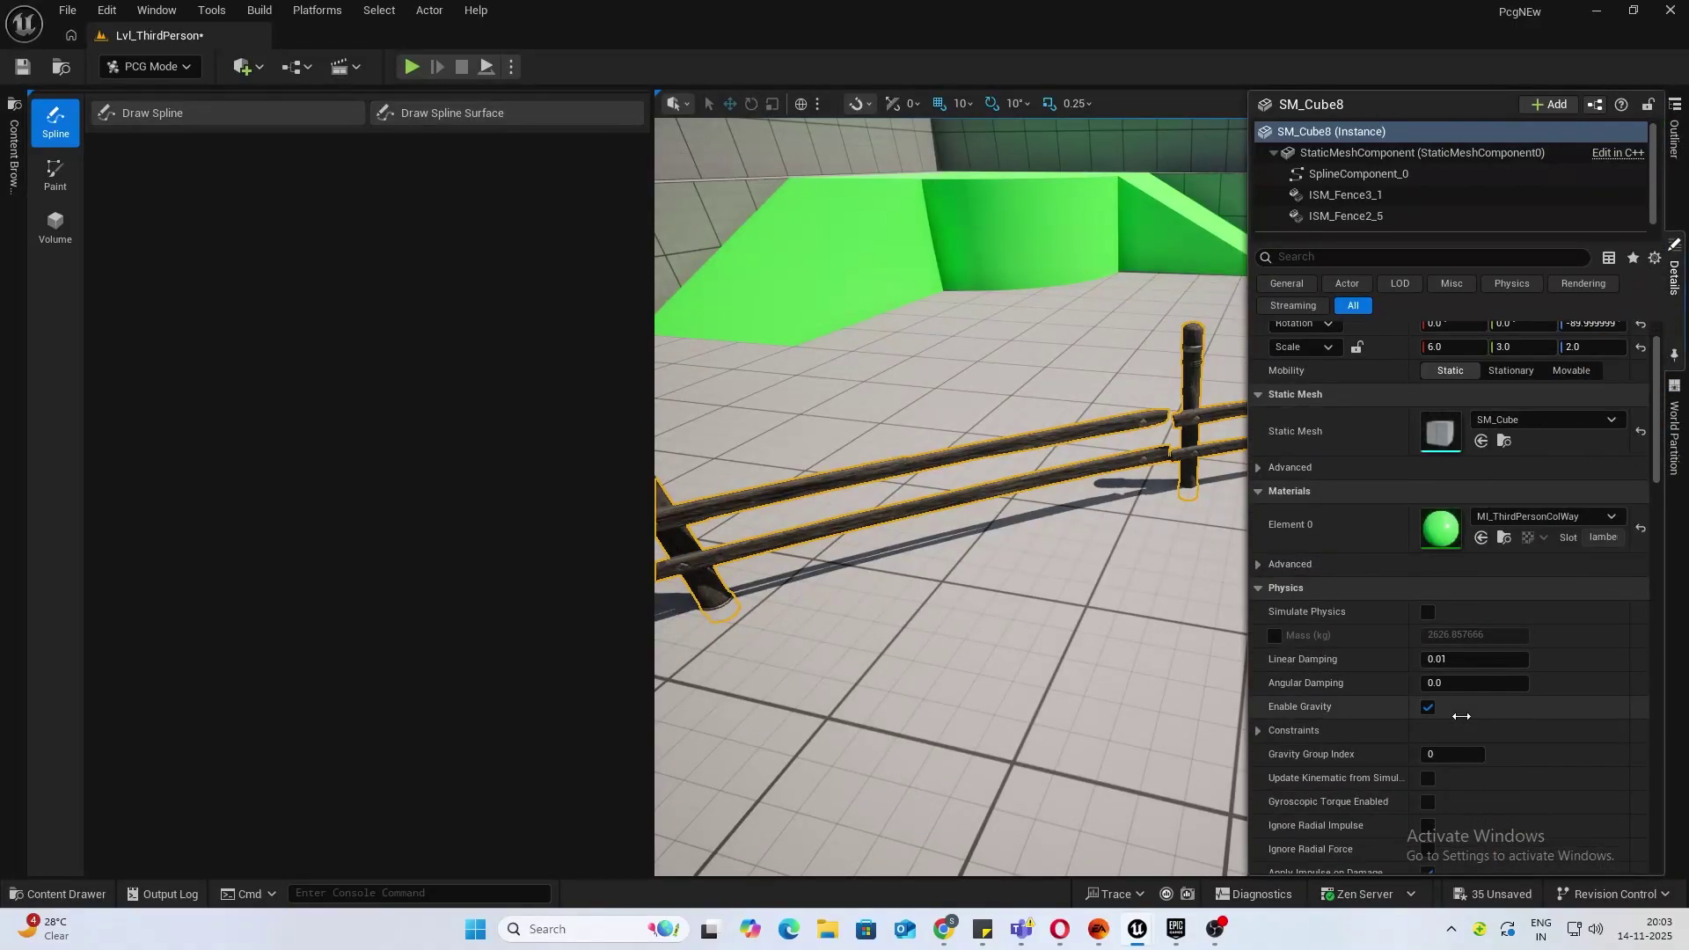
scroll(1464, 715, down, 5)
scroll(1382, 224, down, 1)
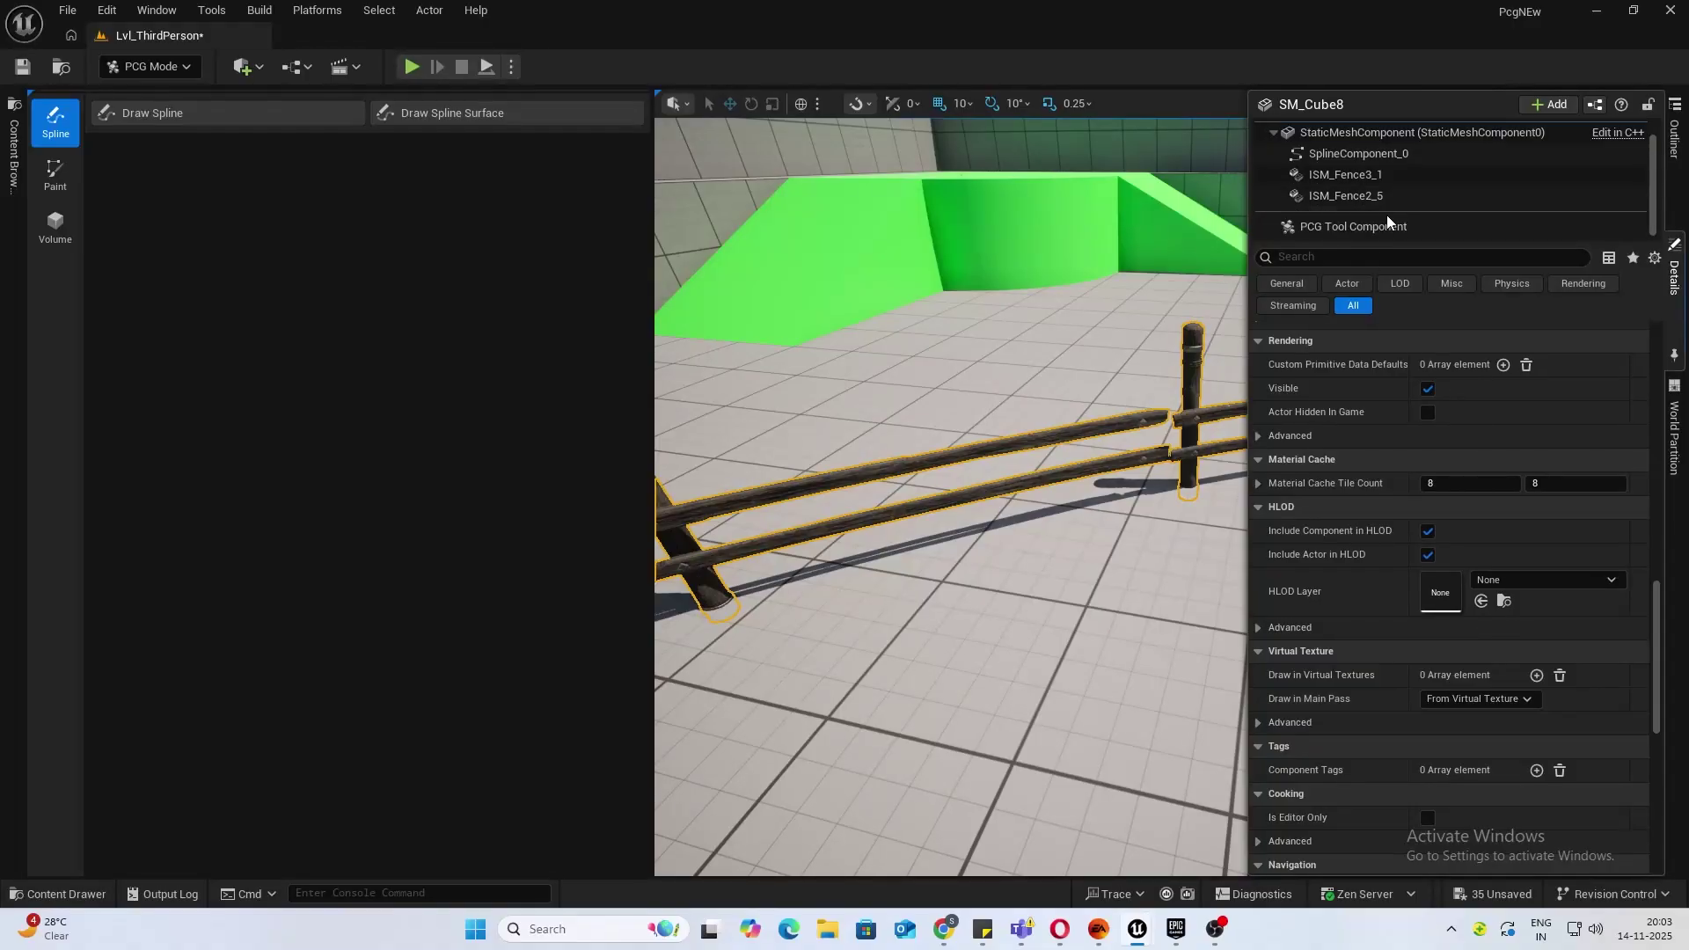
click(1382, 227)
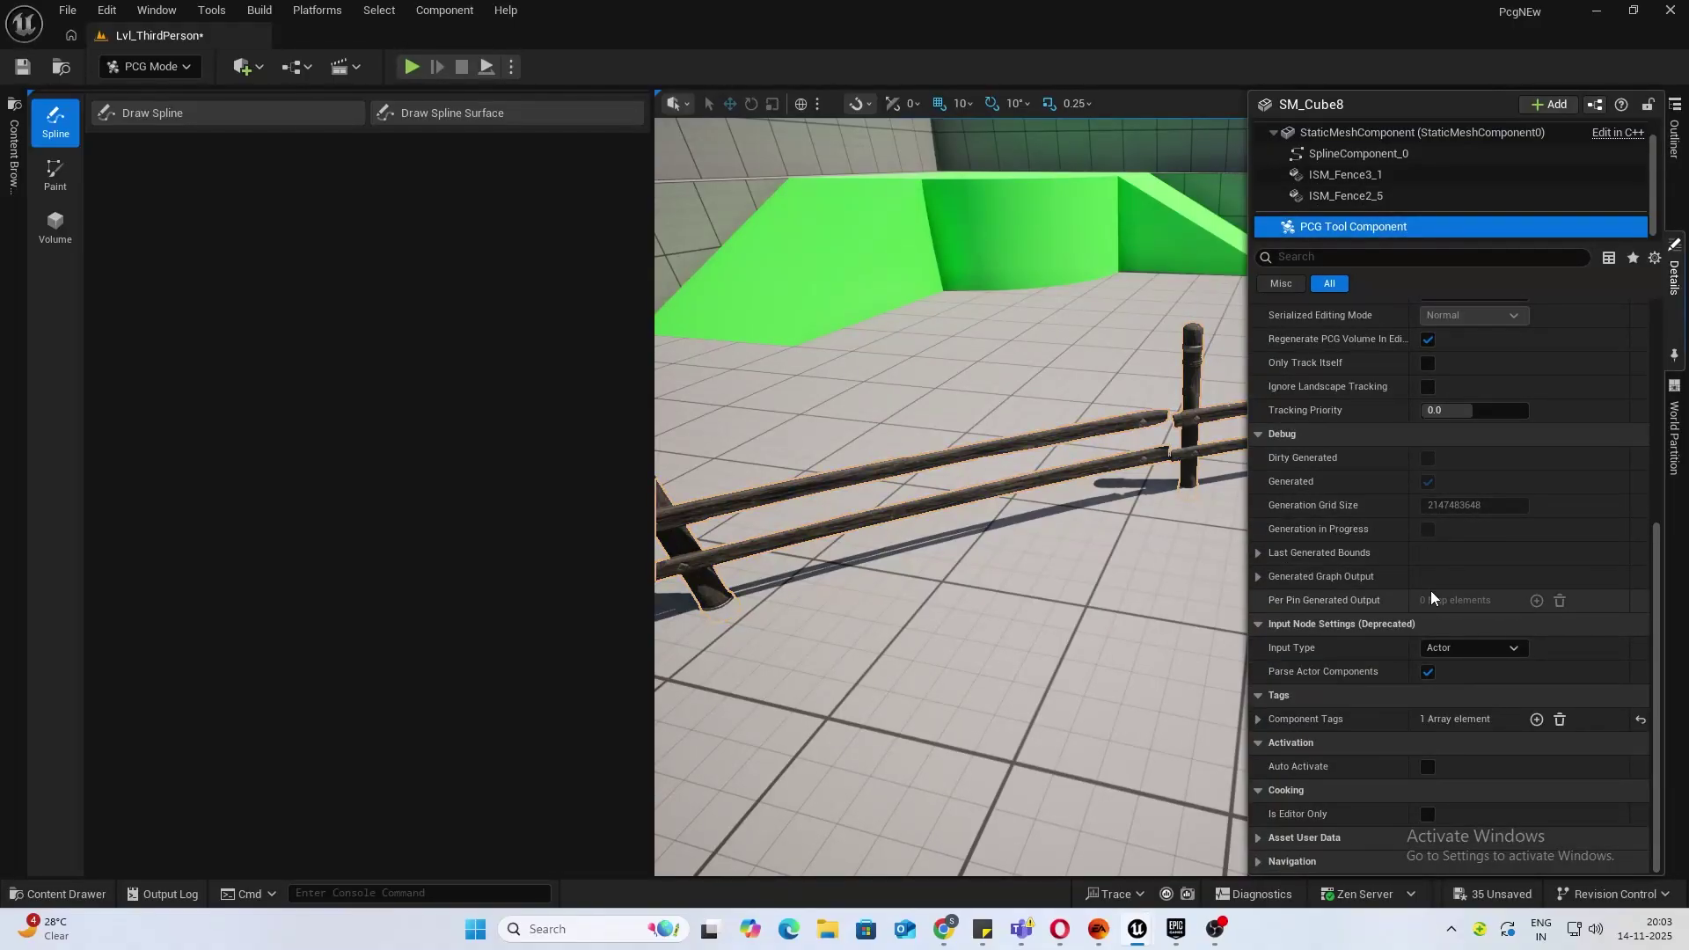
scroll(1443, 573, up, 5)
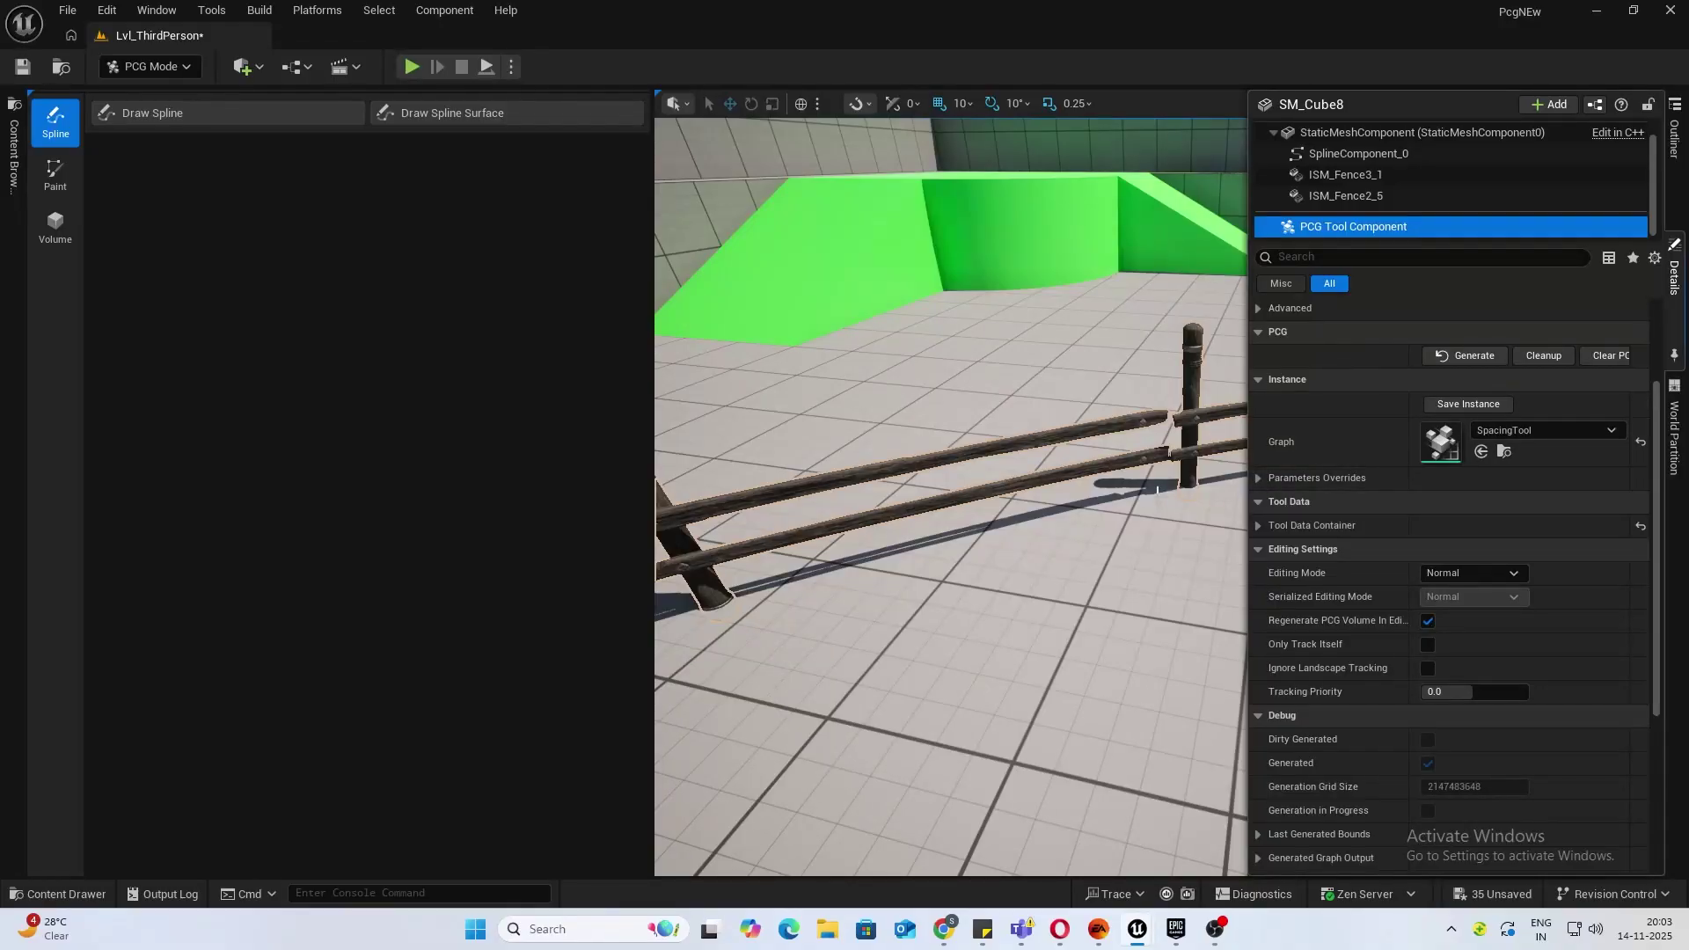
Switch to Selection mode, try moving a spline point of the fence, and undo the move.
right_drag(1135, 479, 1232, 563)
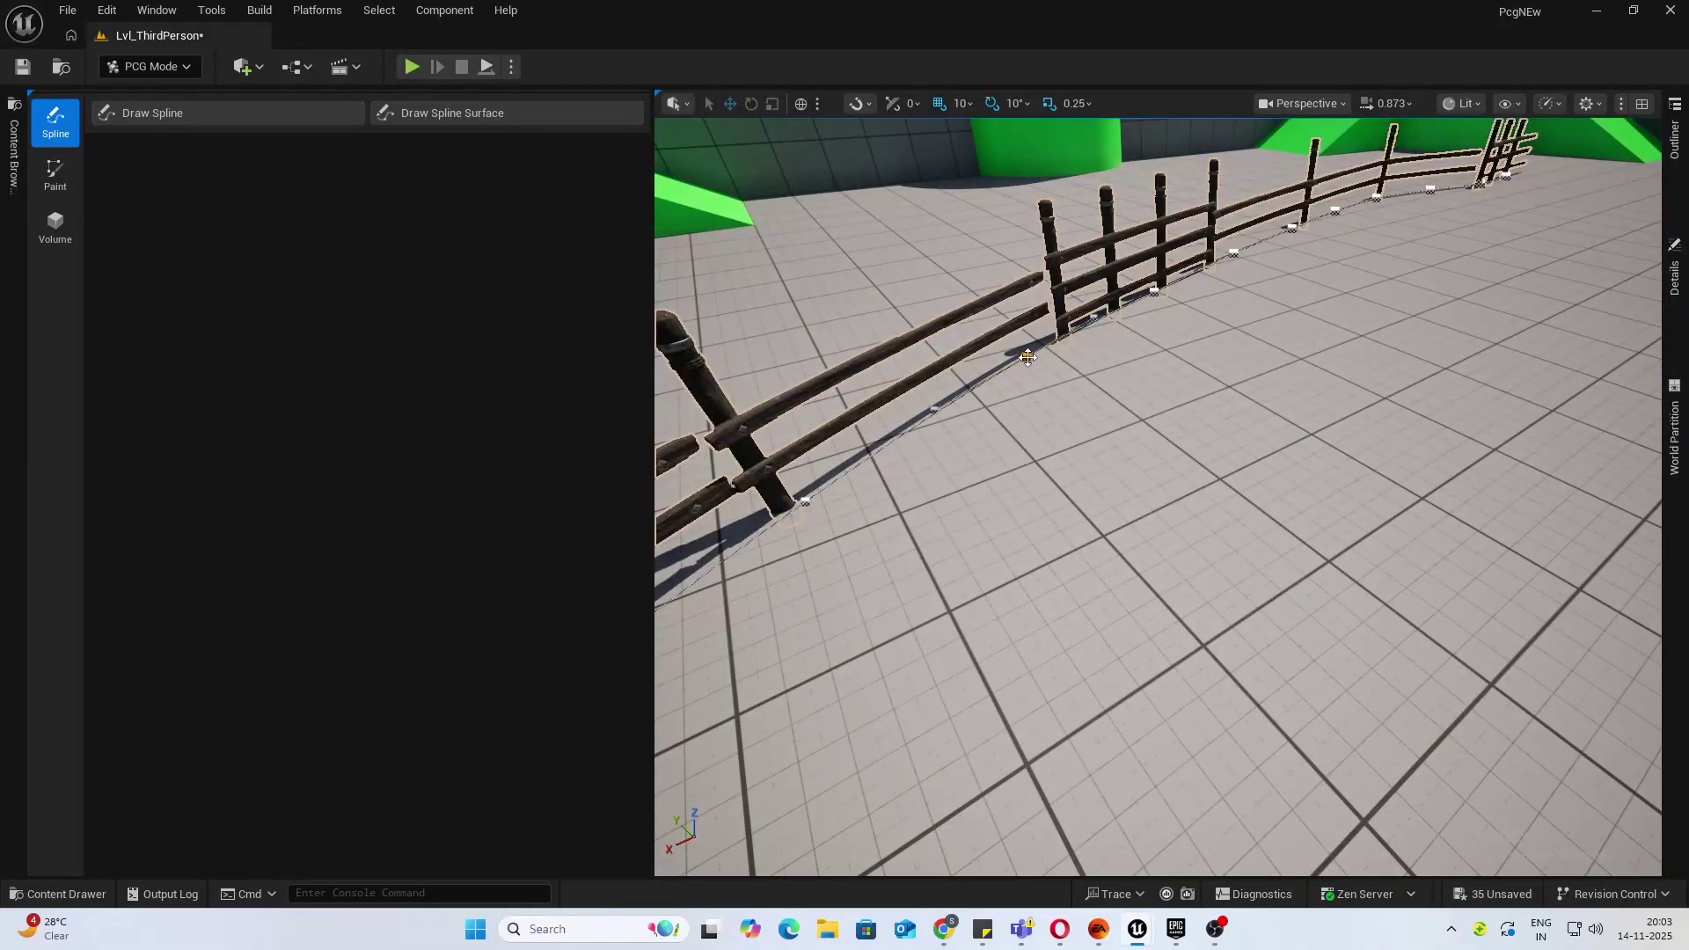
right_drag(1021, 354, 1015, 351)
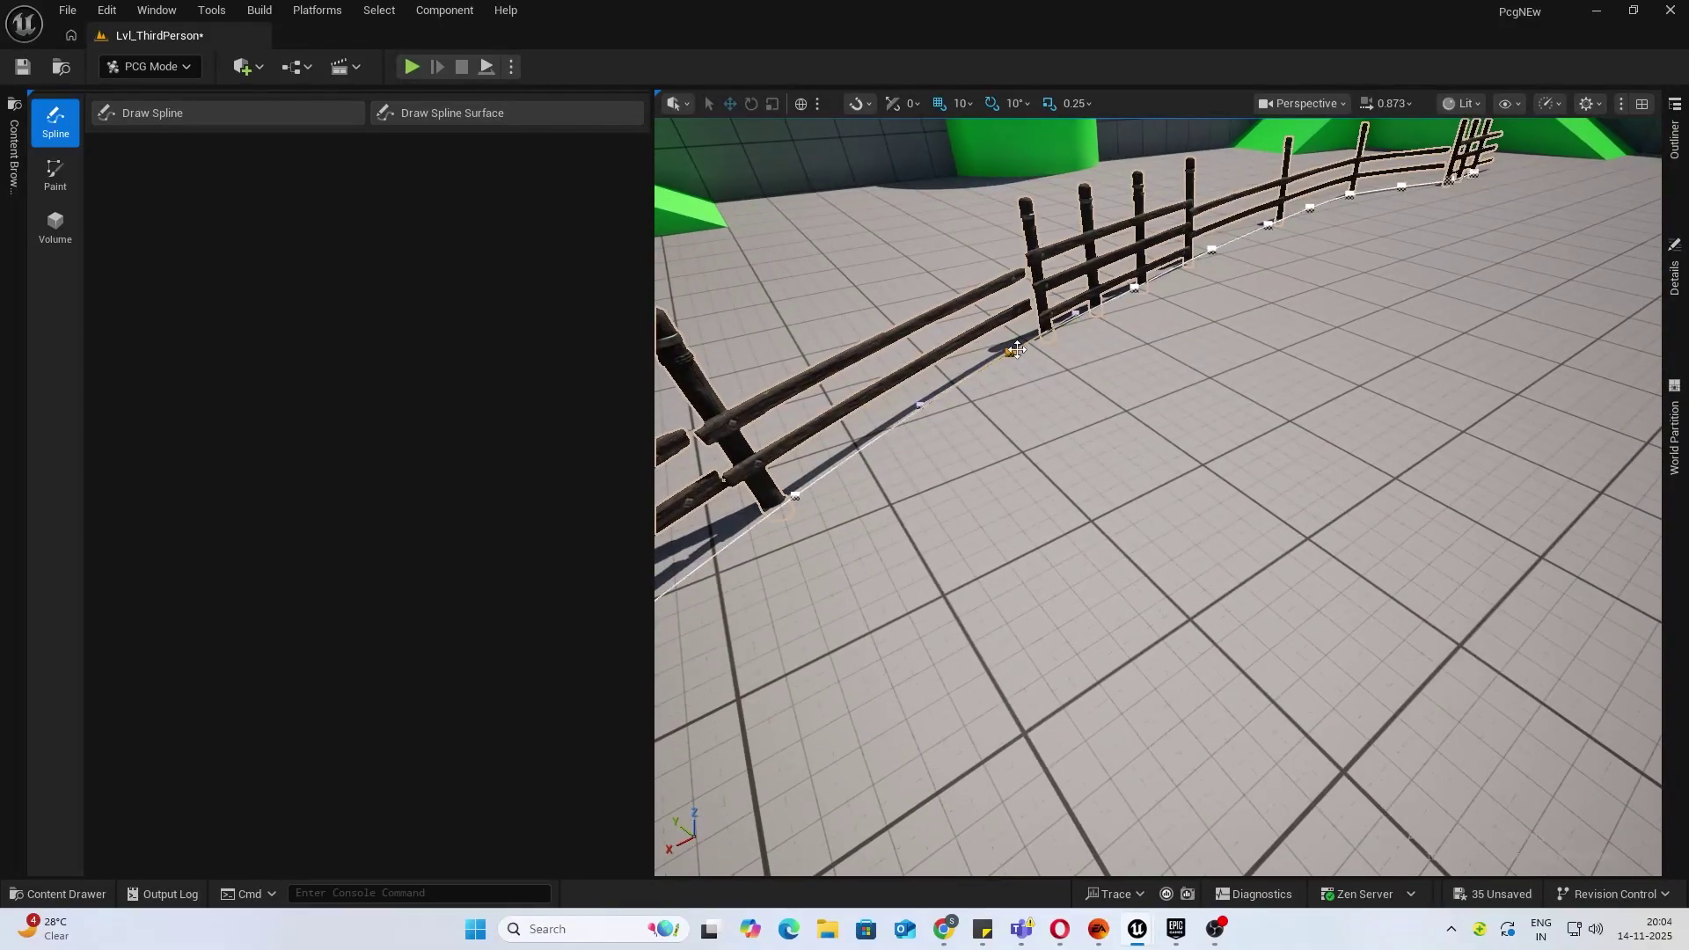
click(177, 67)
click(167, 95)
drag(587, 246, 692, 327)
right_drag(691, 327, 818, 377)
key(ctrl+z)
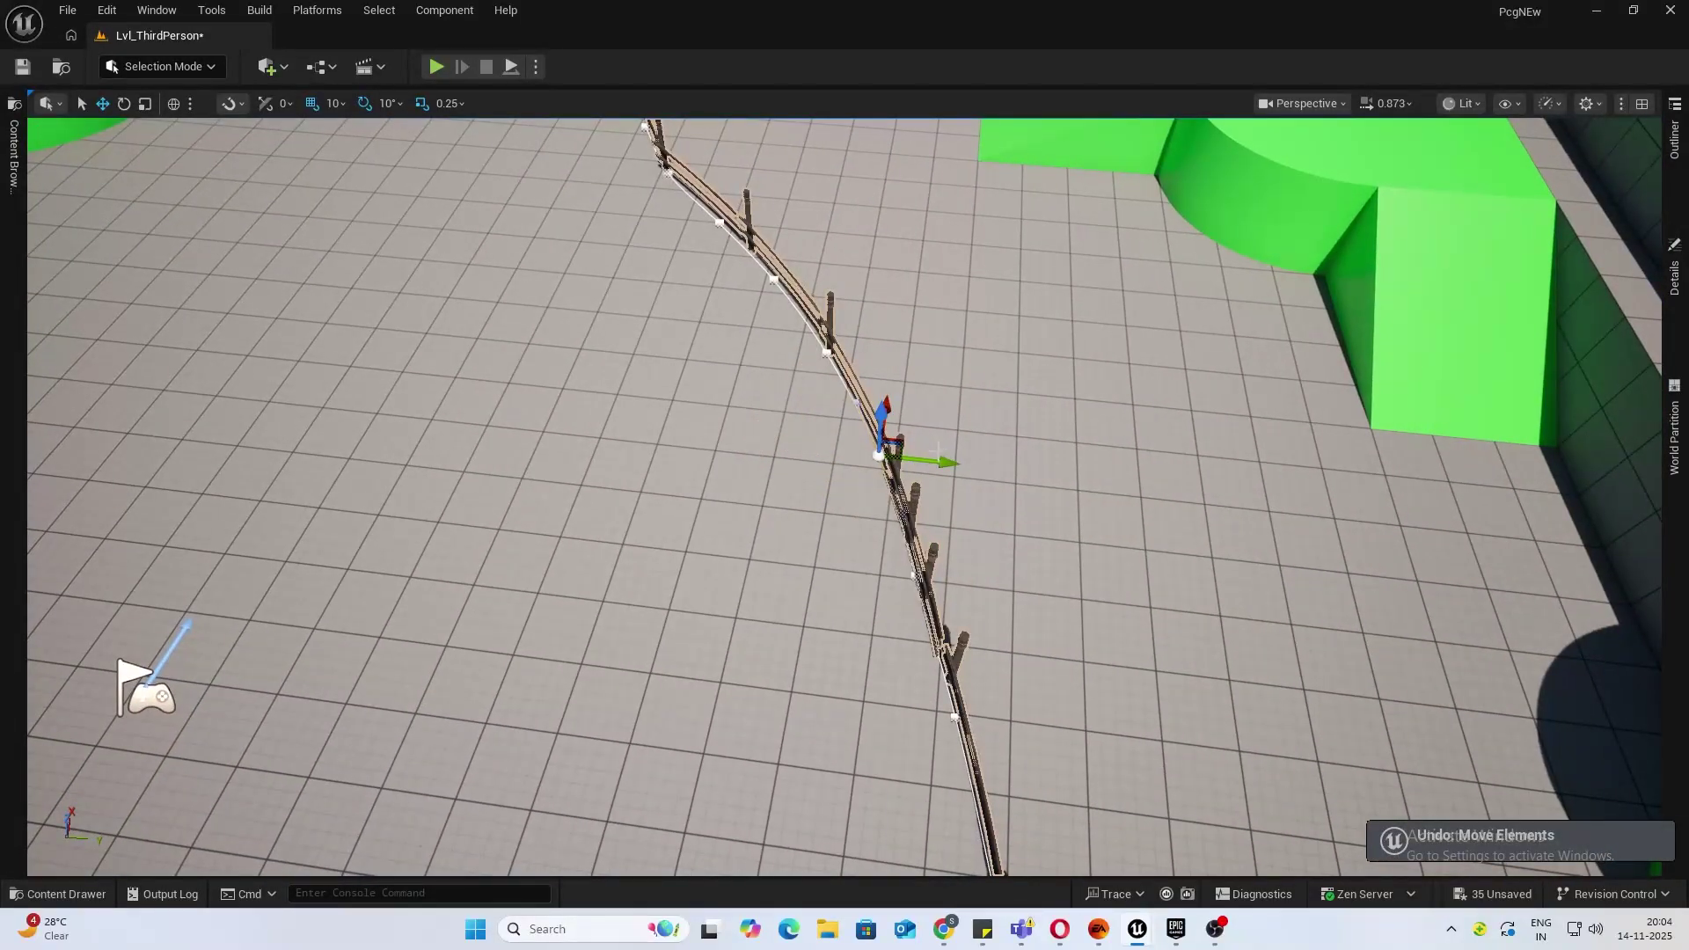
Toggle game view to inspect the finished fence without editor overlays, then return to PCG mode.
right_drag(939, 452, 951, 384)
key(g)
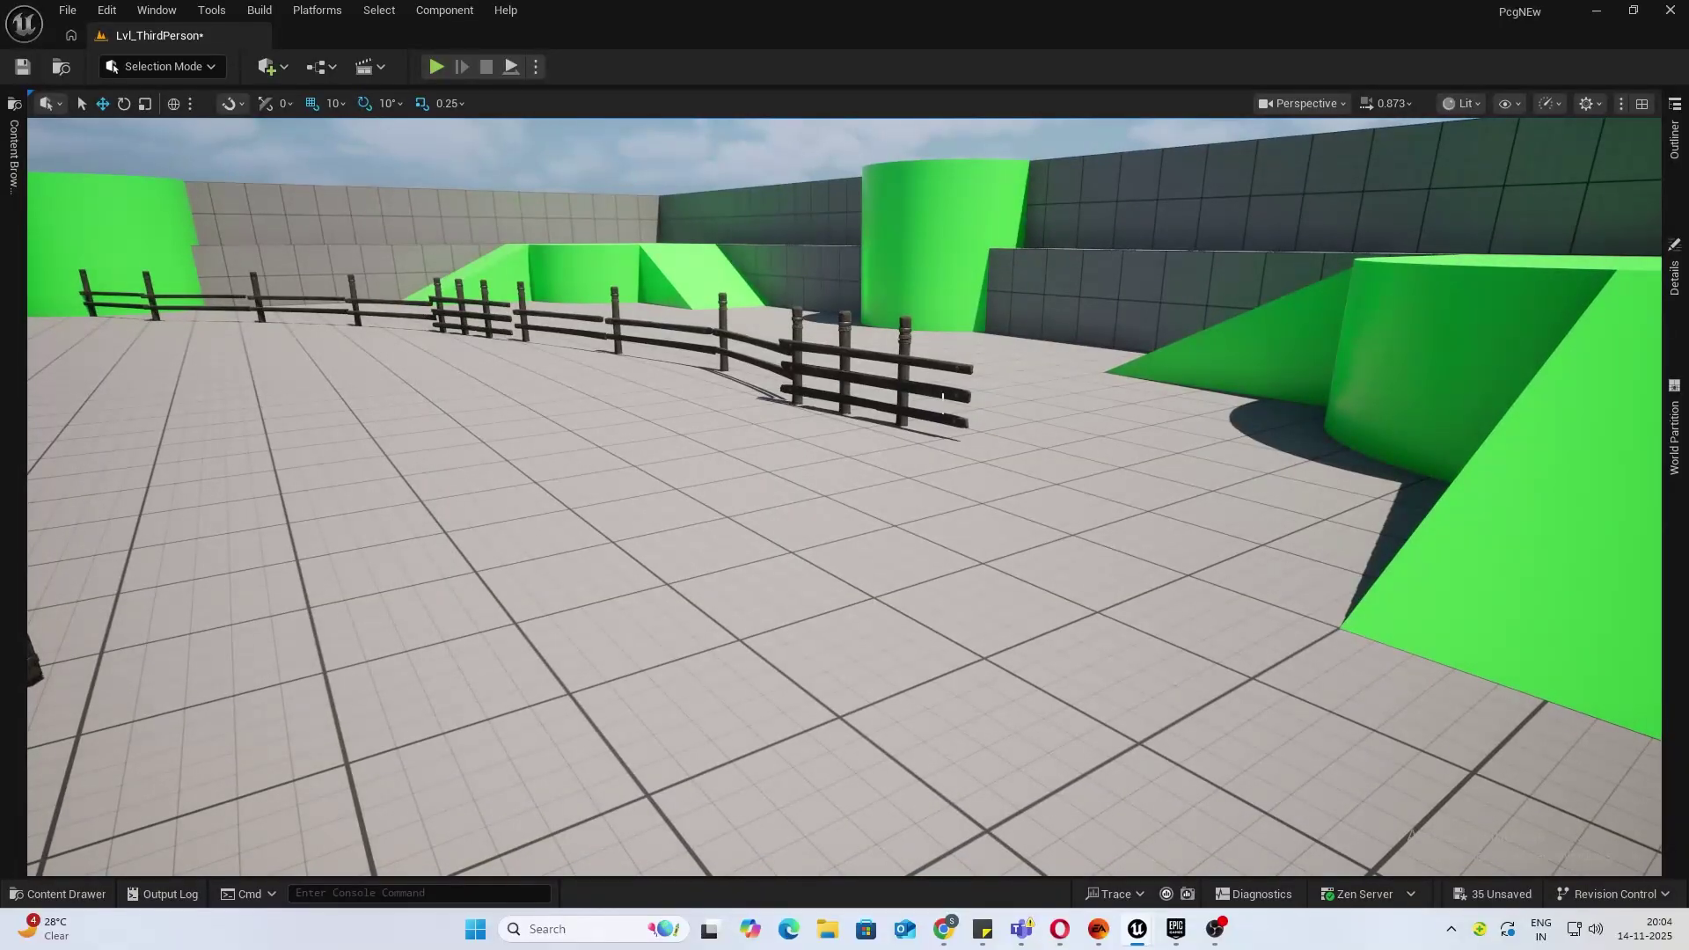
right_drag(383, 175, 494, 224)
click(200, 68)
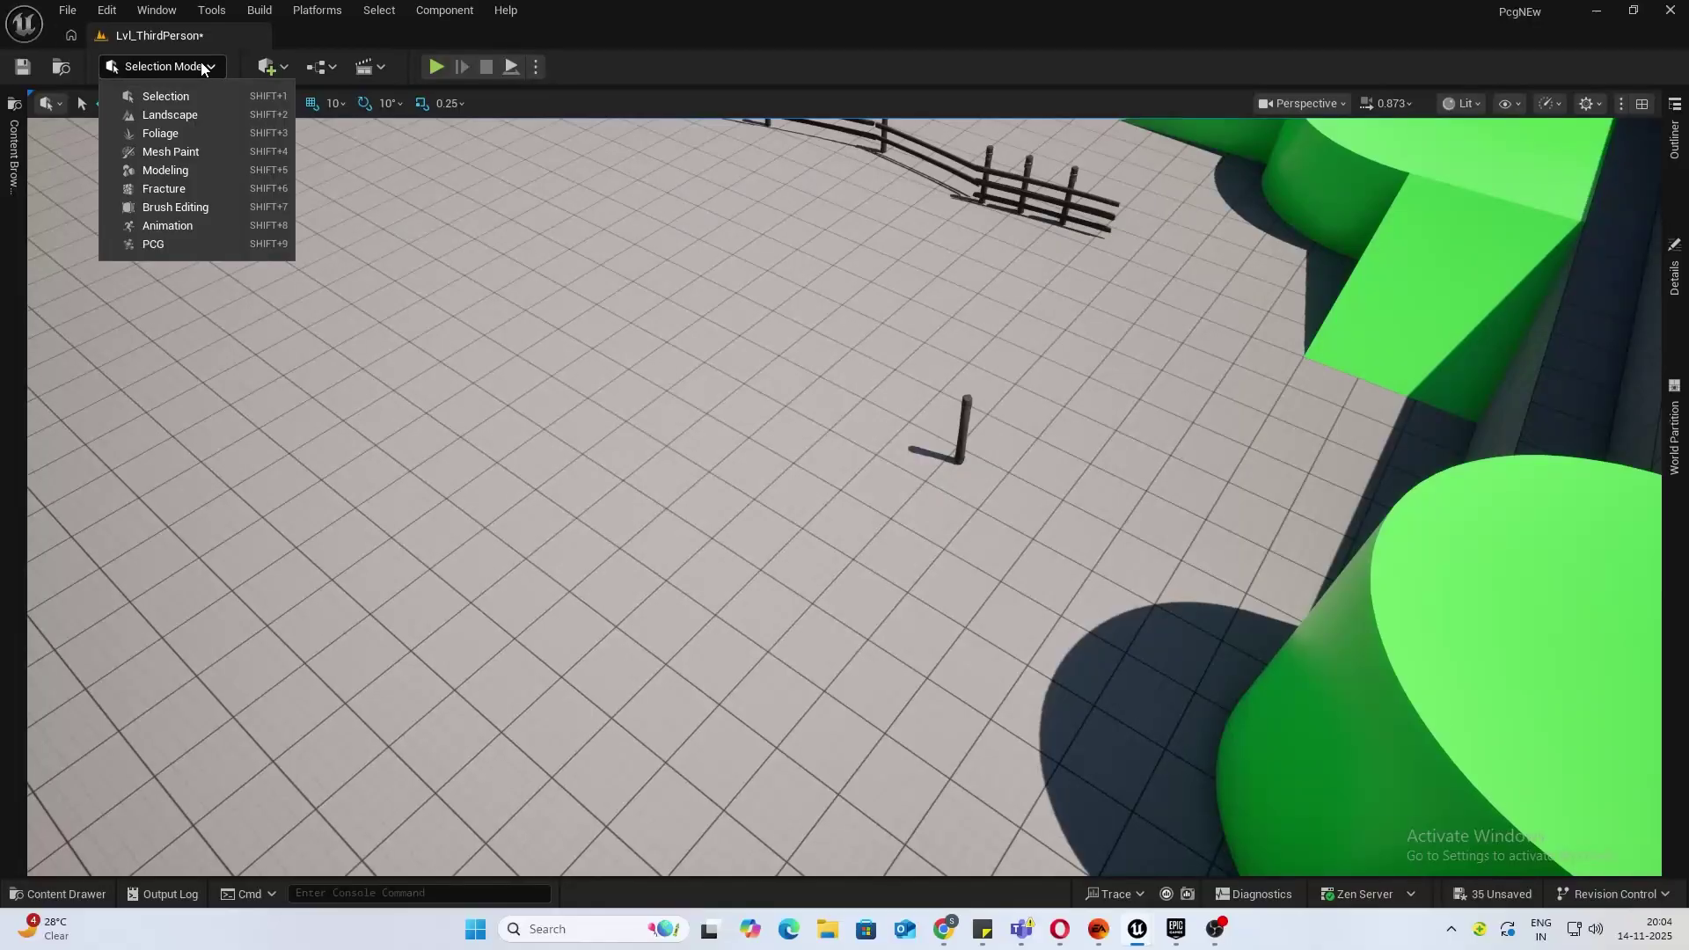
click(169, 243)
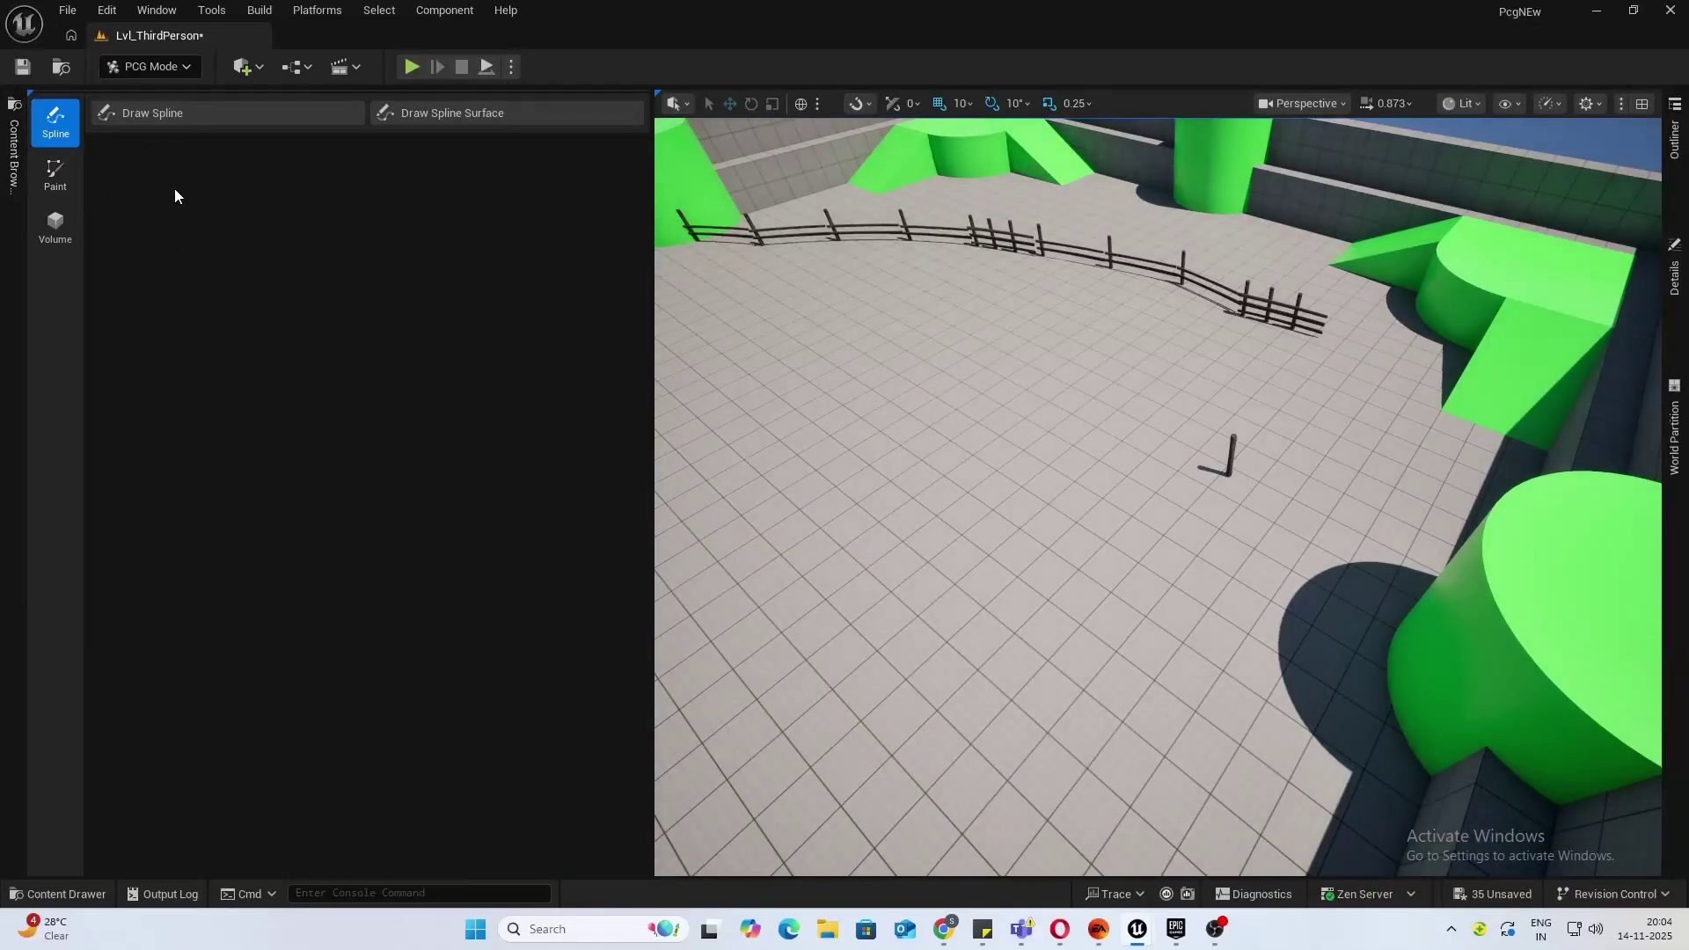
Draw a curved SpacingTool fence spline across the floor from the half-cylinder by the wall and accept it.
click(193, 113)
right_drag(1233, 421, 1286, 422)
mouse_move(1276, 401)
mouse_down()
mouse_move(923, 556)
mouse_move(728, 598)
mouse_up()
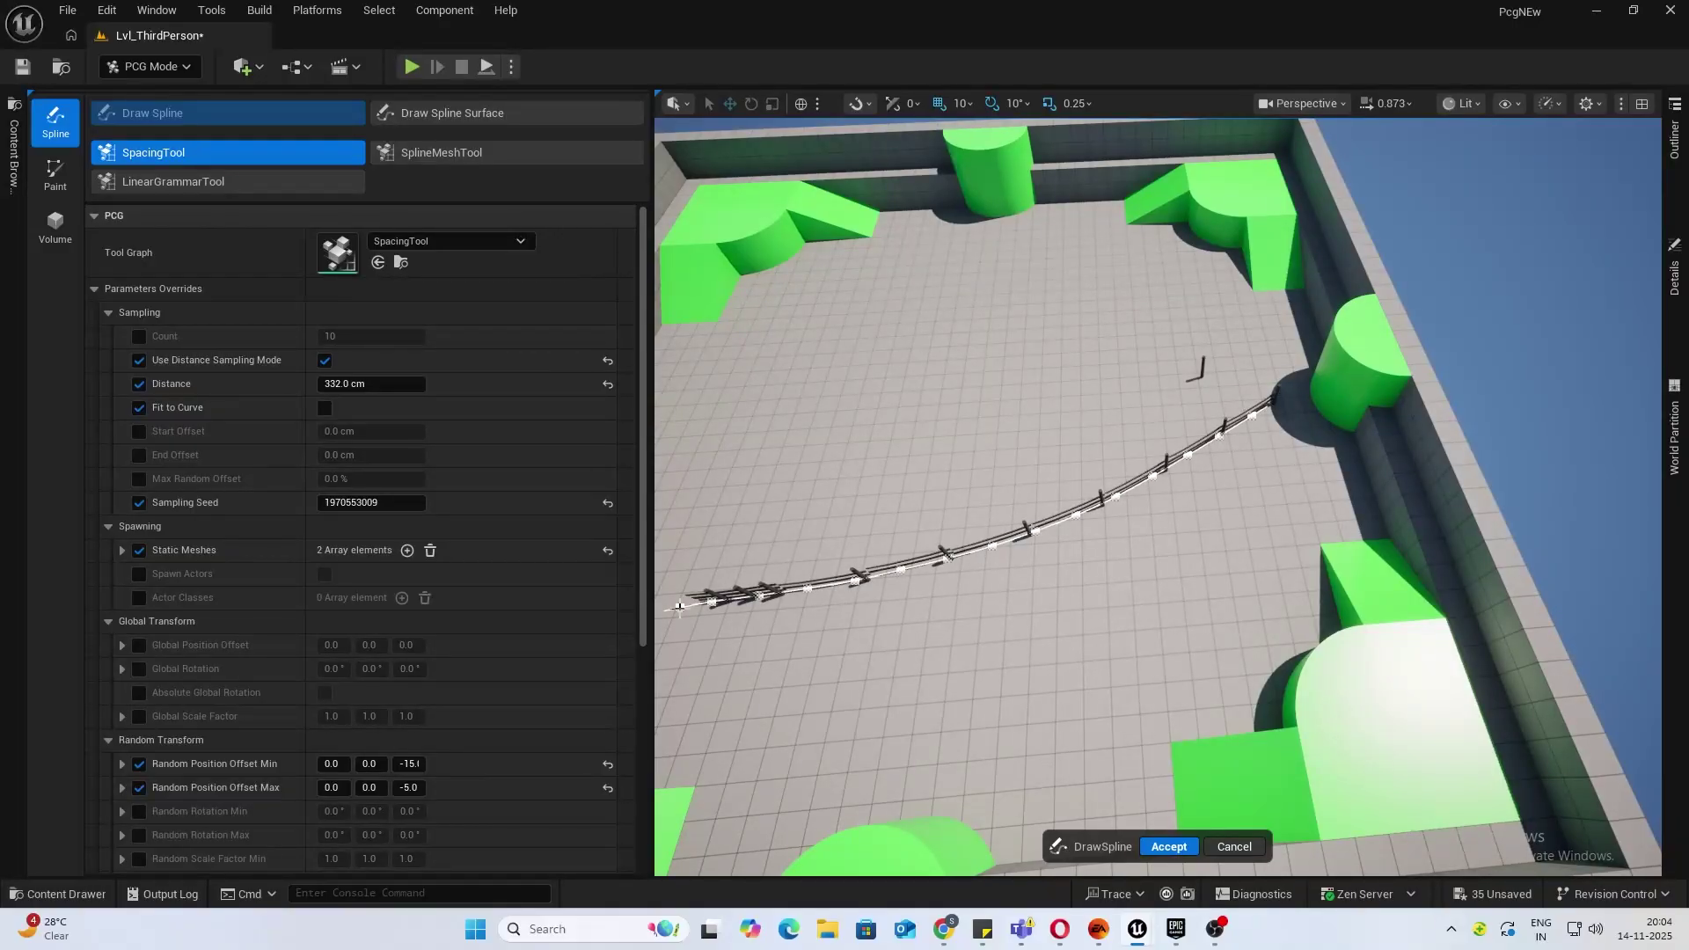
click(1198, 847)
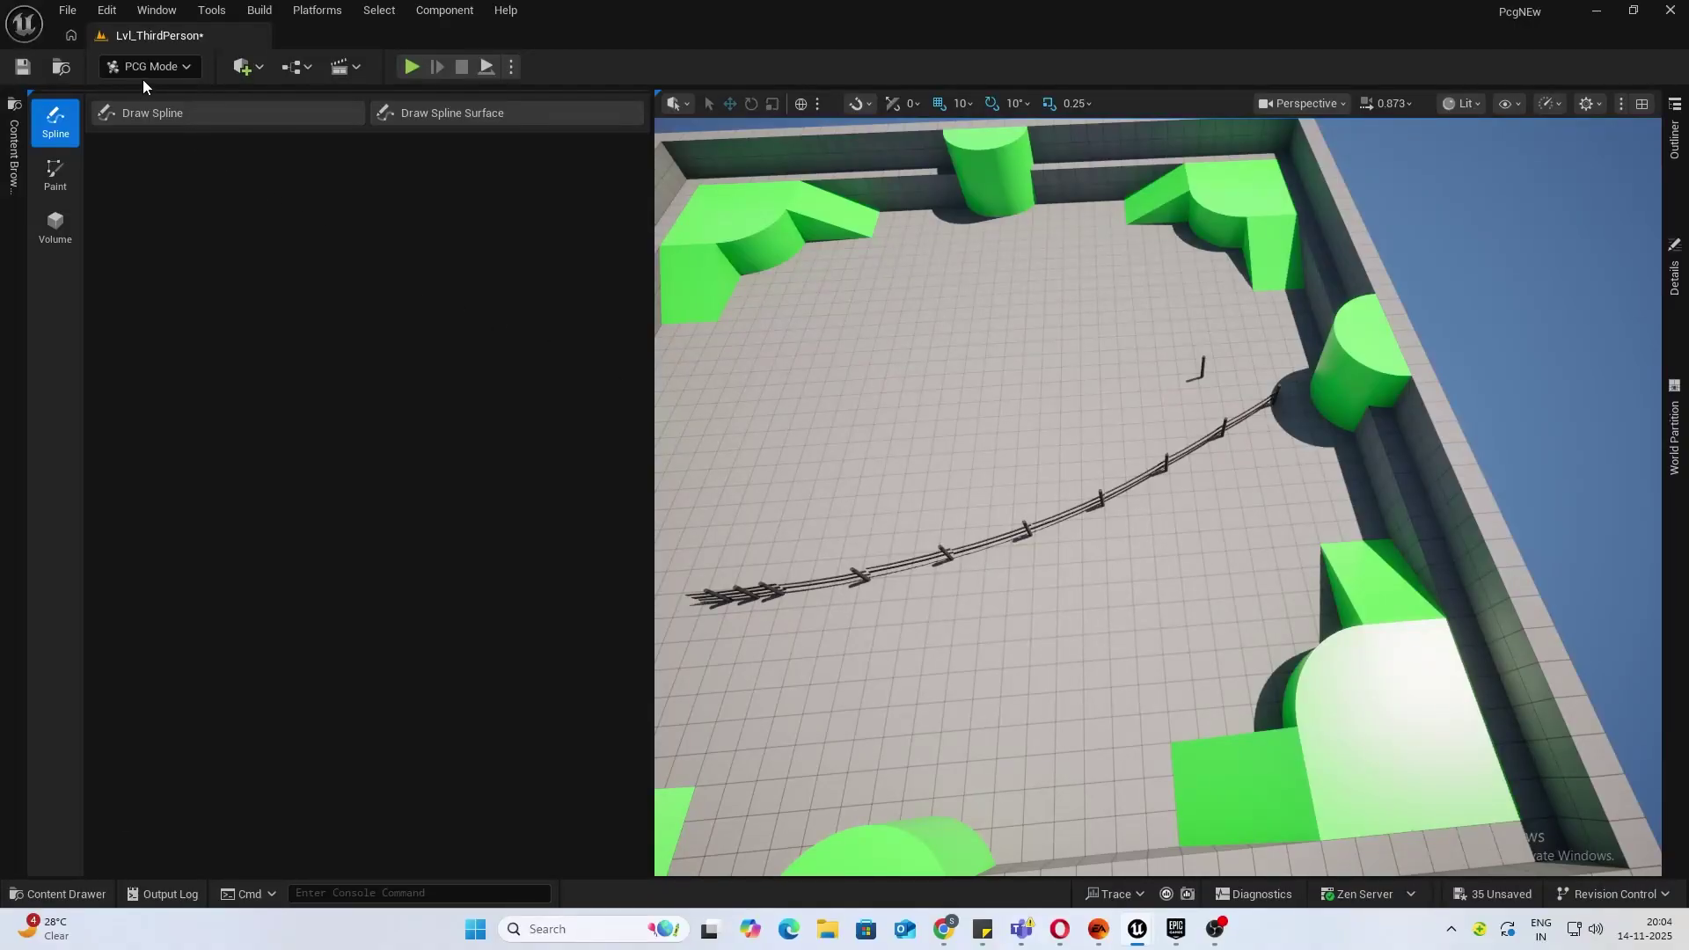
click(215, 114)
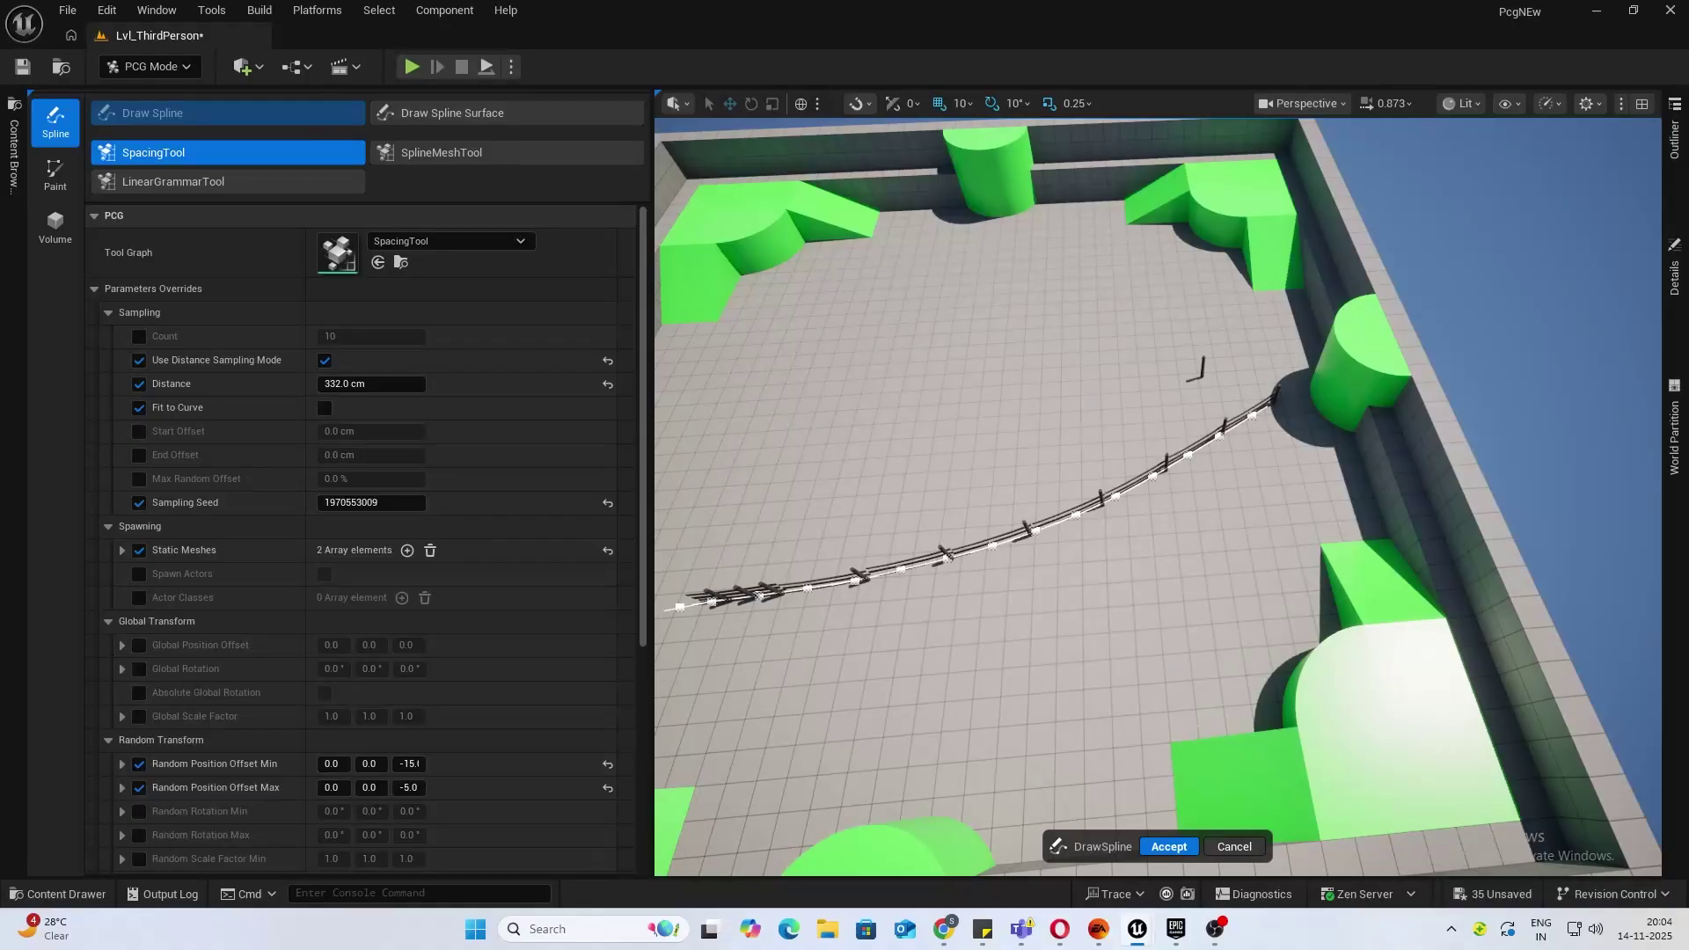
click(1165, 847)
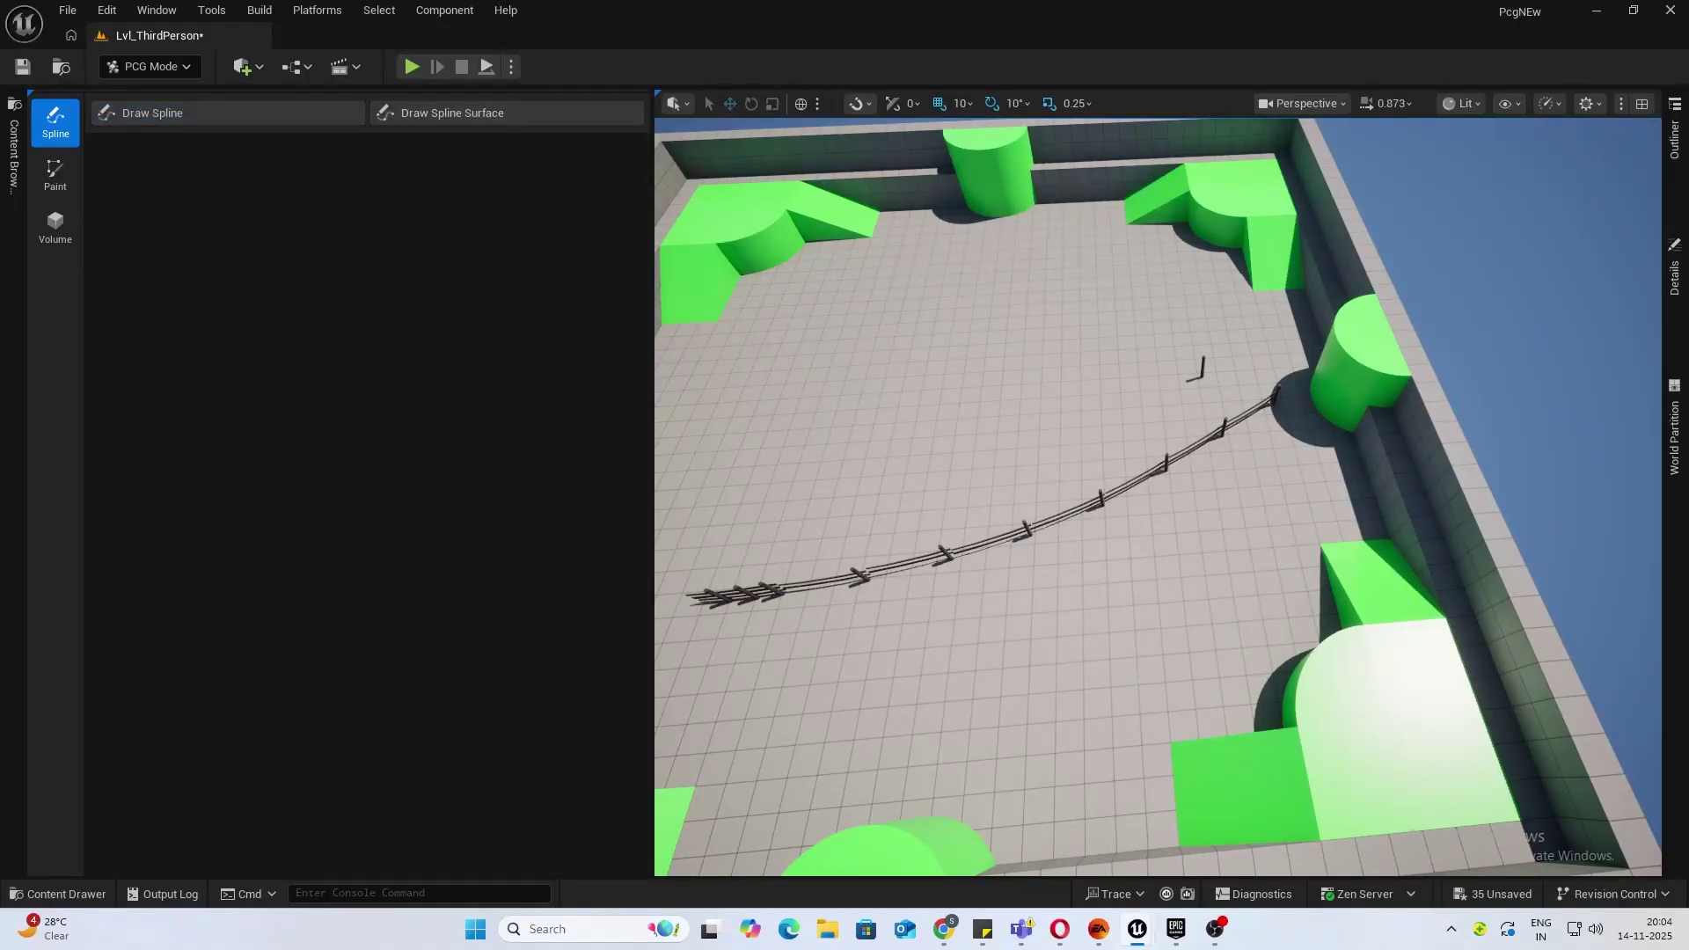
Switch to Selection mode, select the accepted fence and frame it in the viewport.
click(149, 66)
click(225, 95)
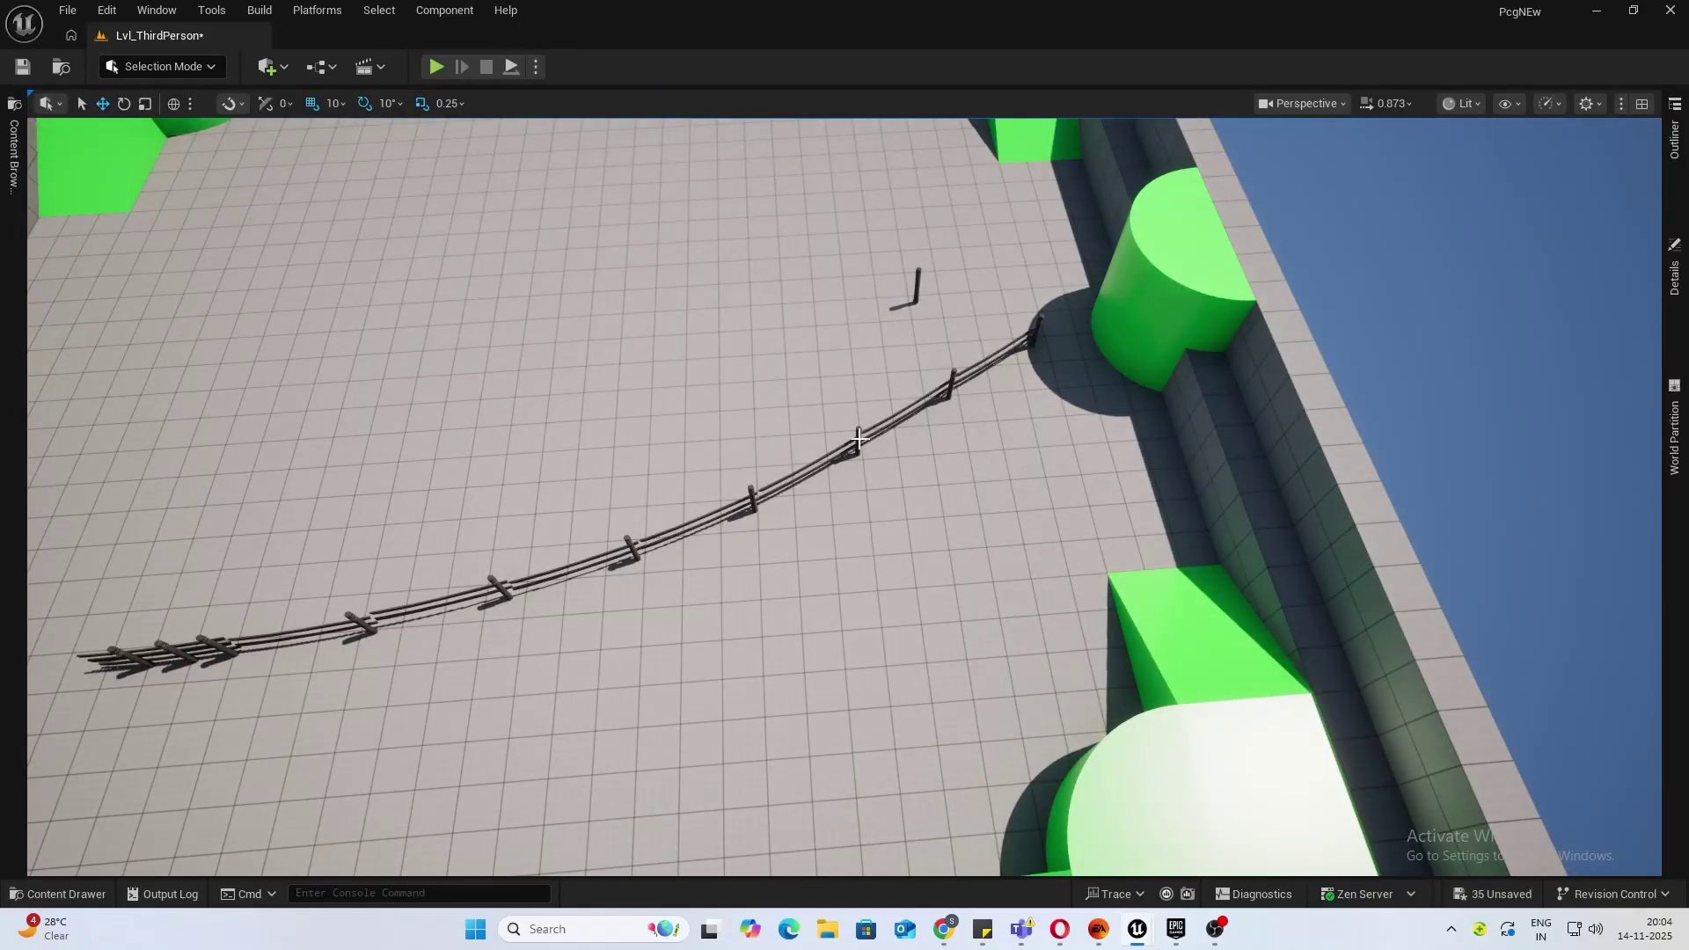
right_drag(857, 438, 845, 425)
key(w)
click(942, 300)
key(f)
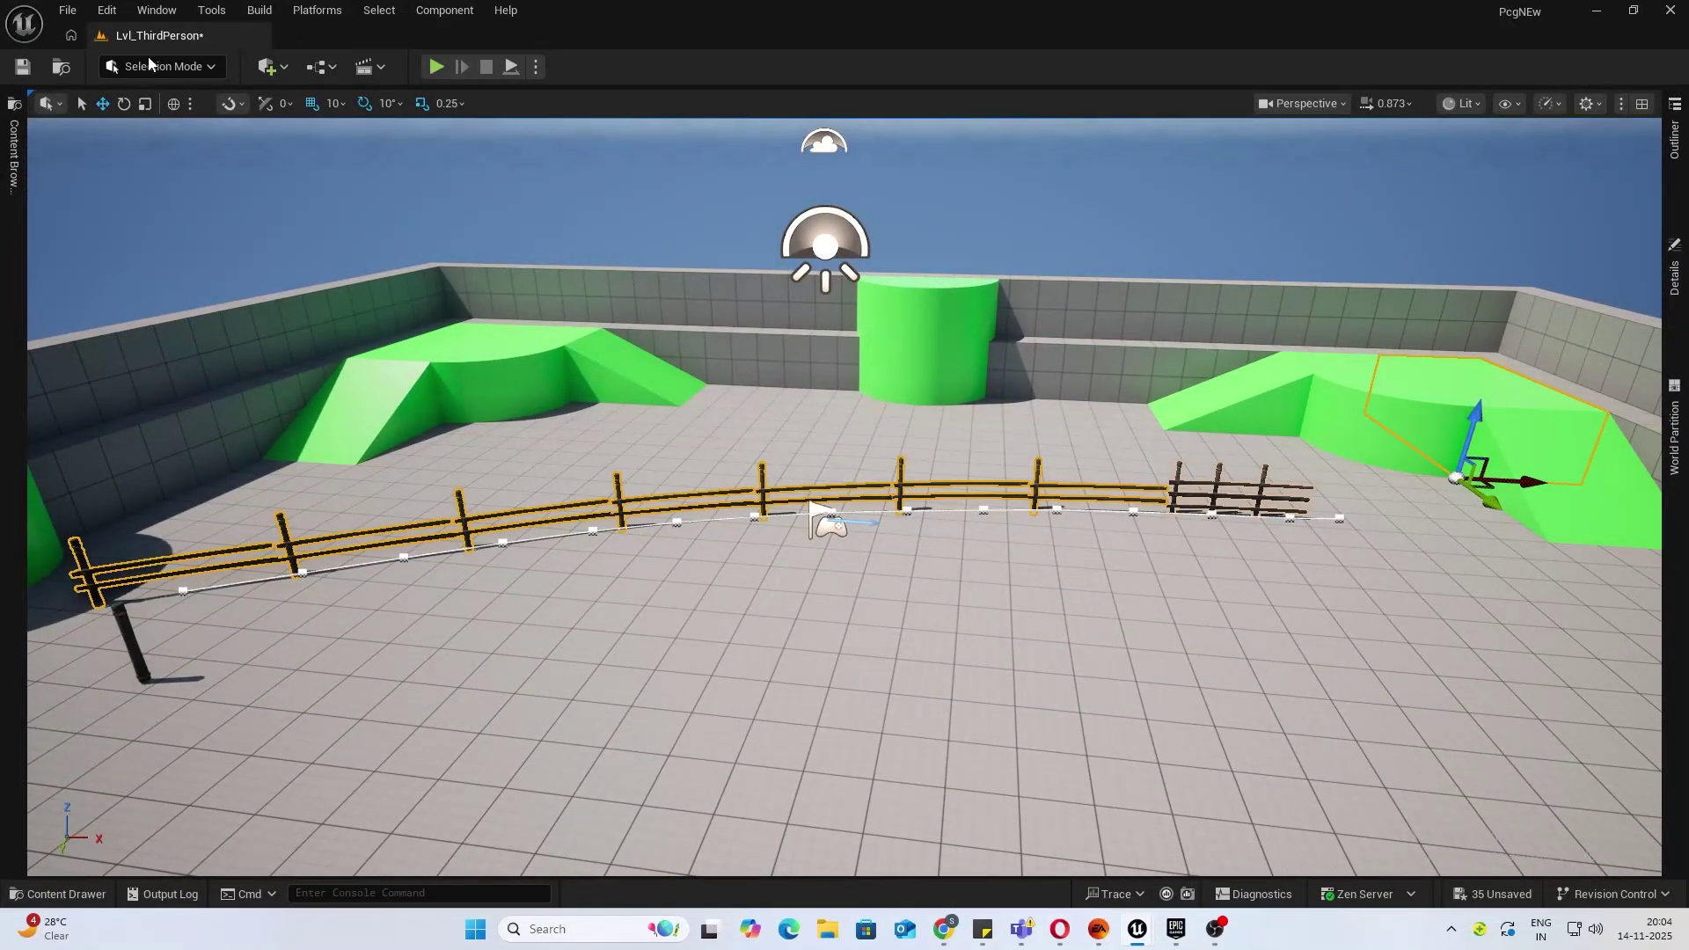
Examine the editor modes and the selection, context and component commands available for the selected fence.
click(177, 65)
click(180, 99)
click(259, 10)
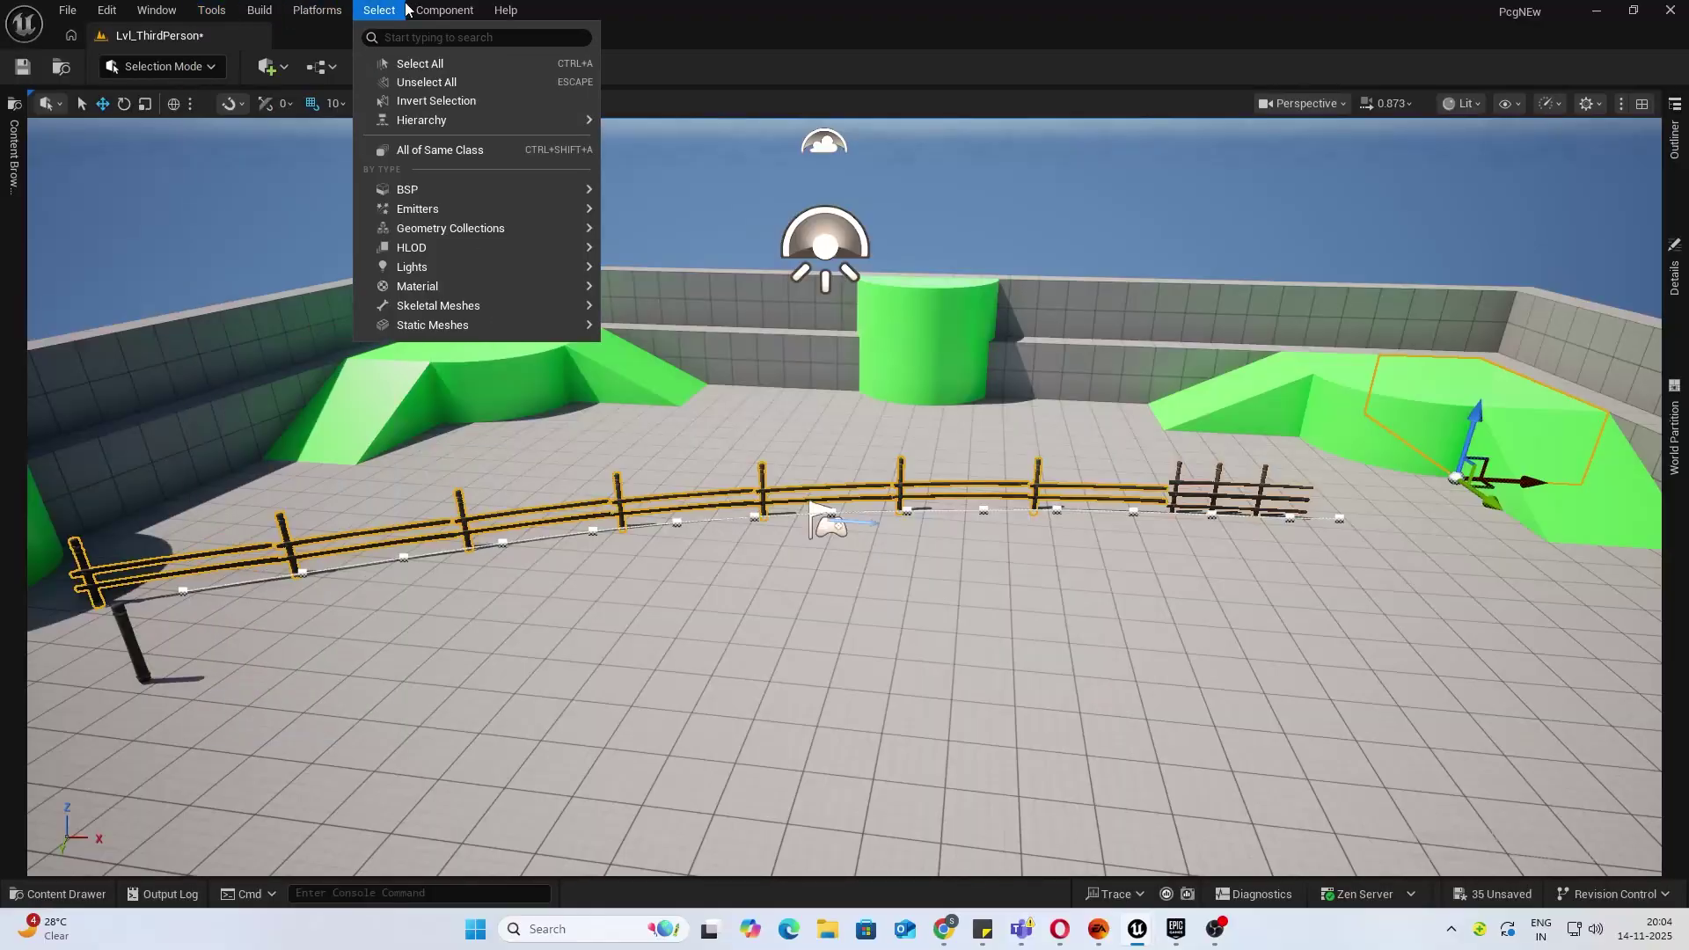
mouse_move(423, 7)
mouse_move(417, 286)
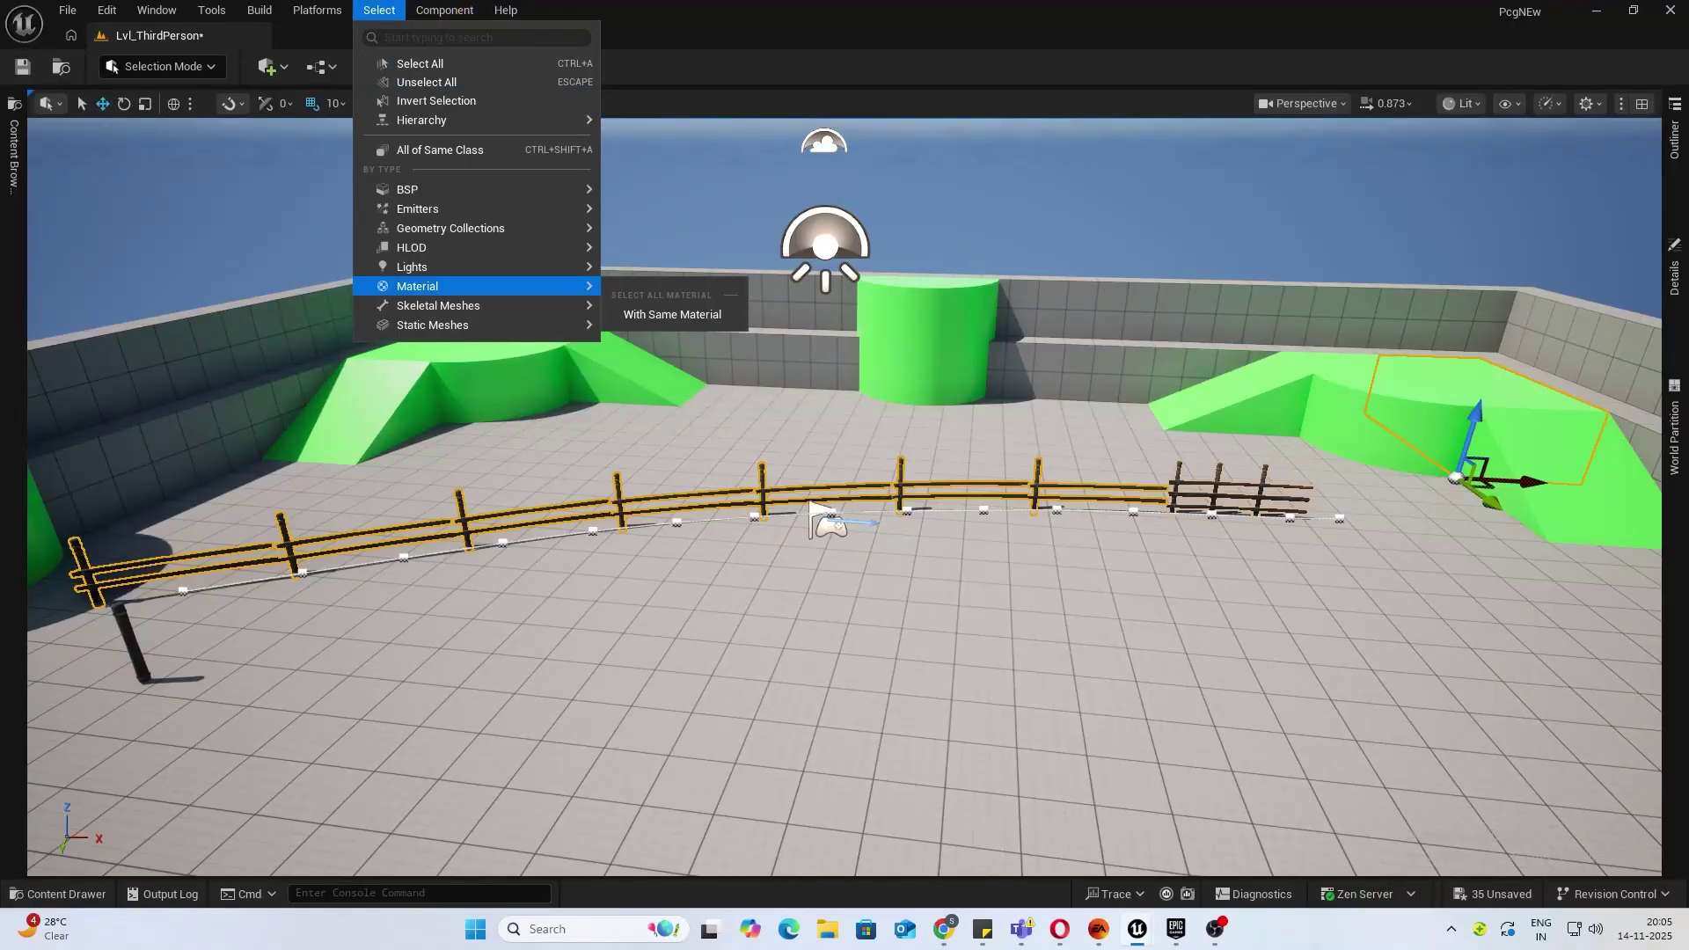
mouse_move(534, 331)
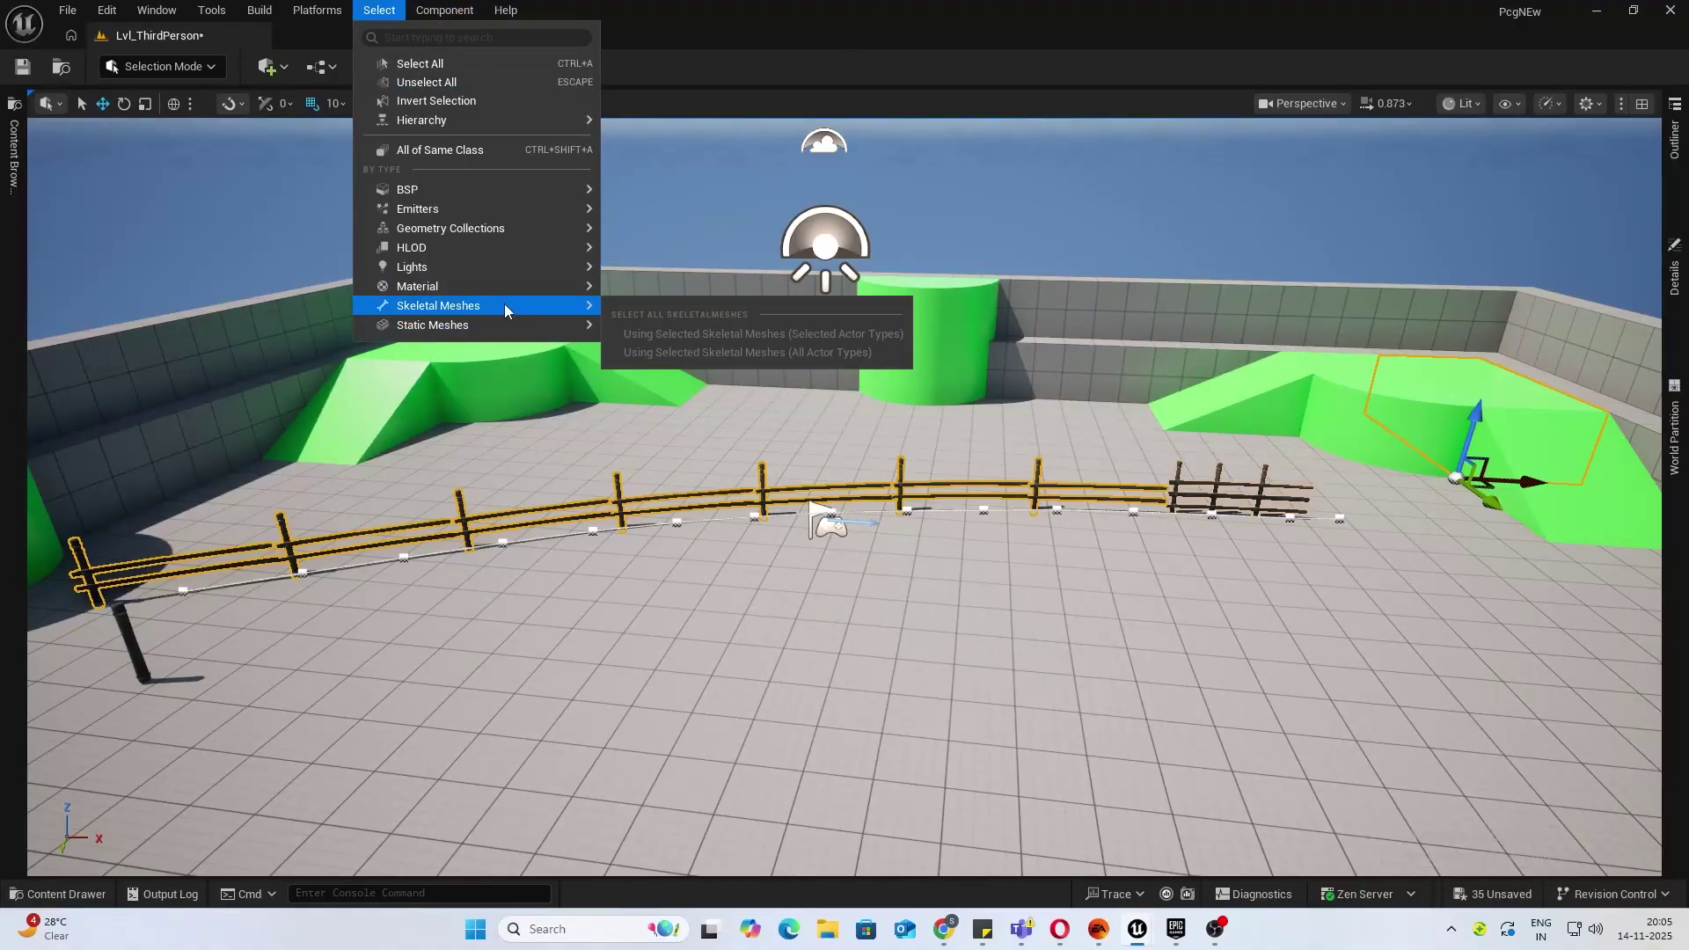
click(764, 488)
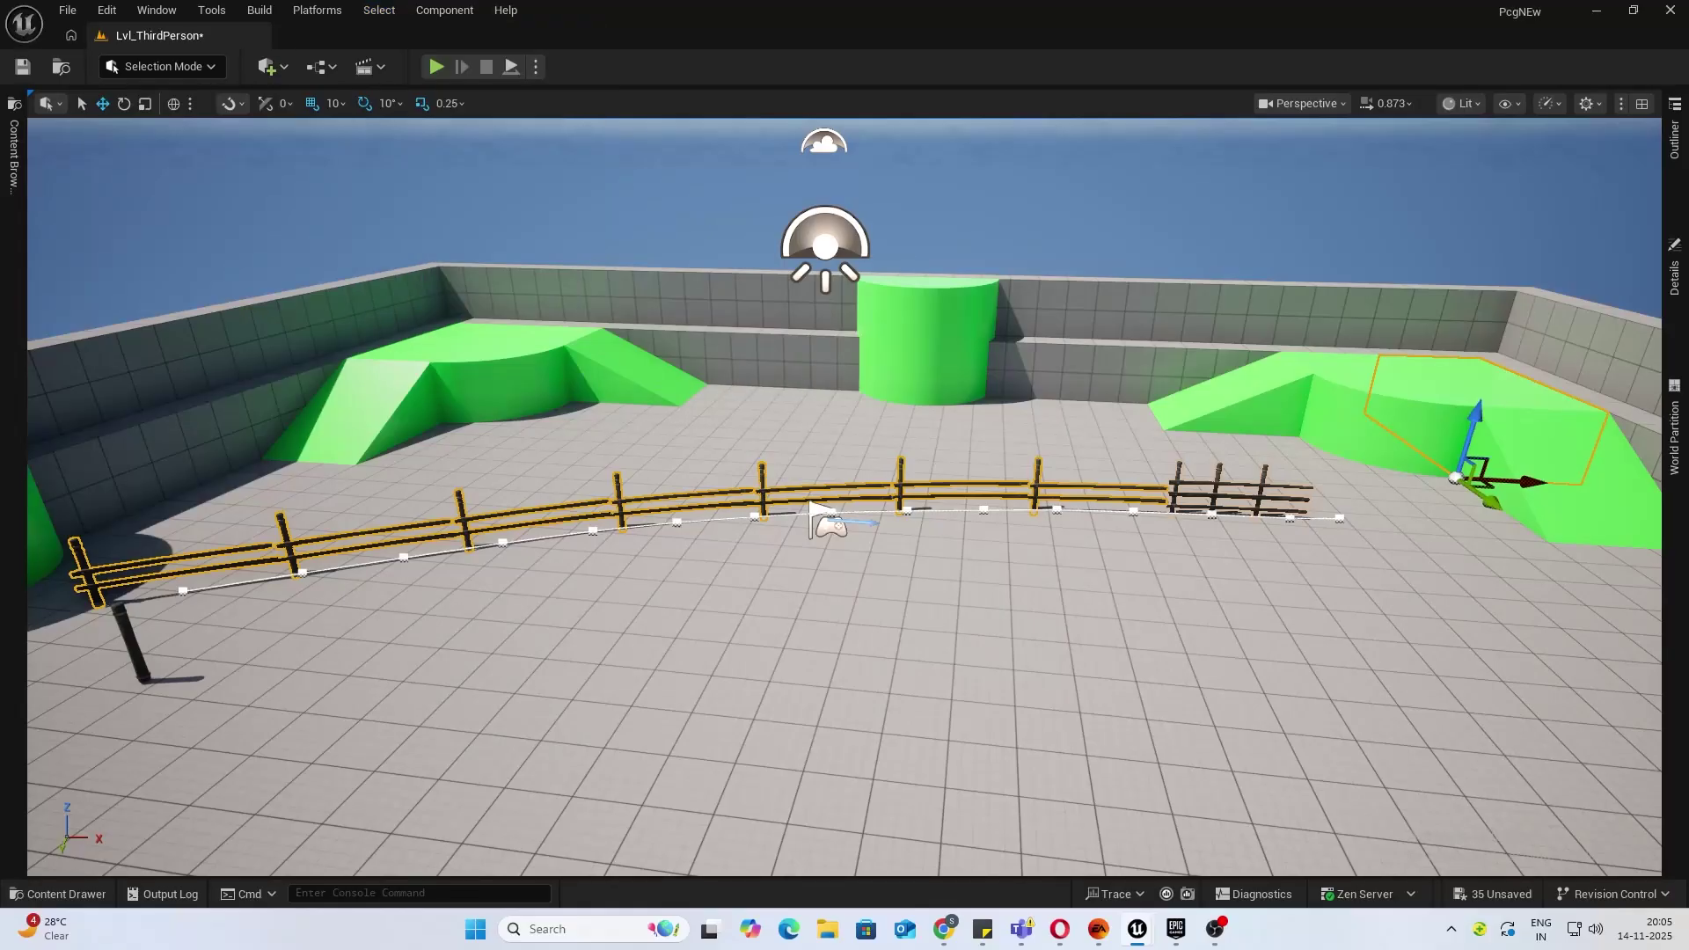
right_click(764, 487)
mouse_move(1106, 655)
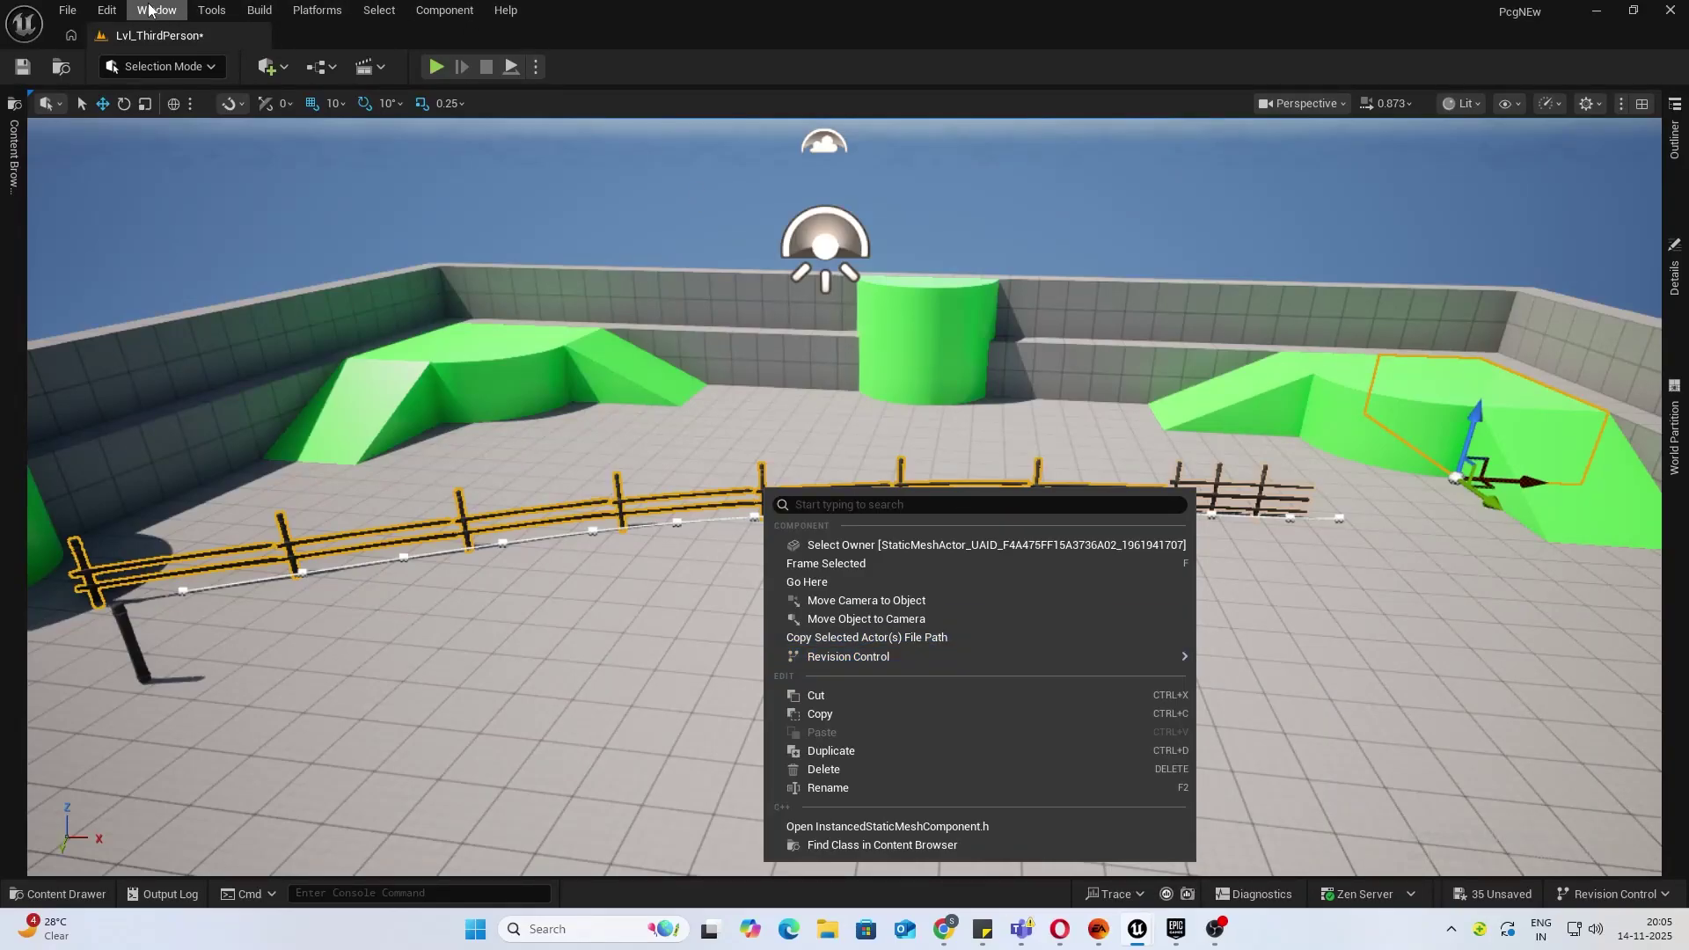
click(123, 71)
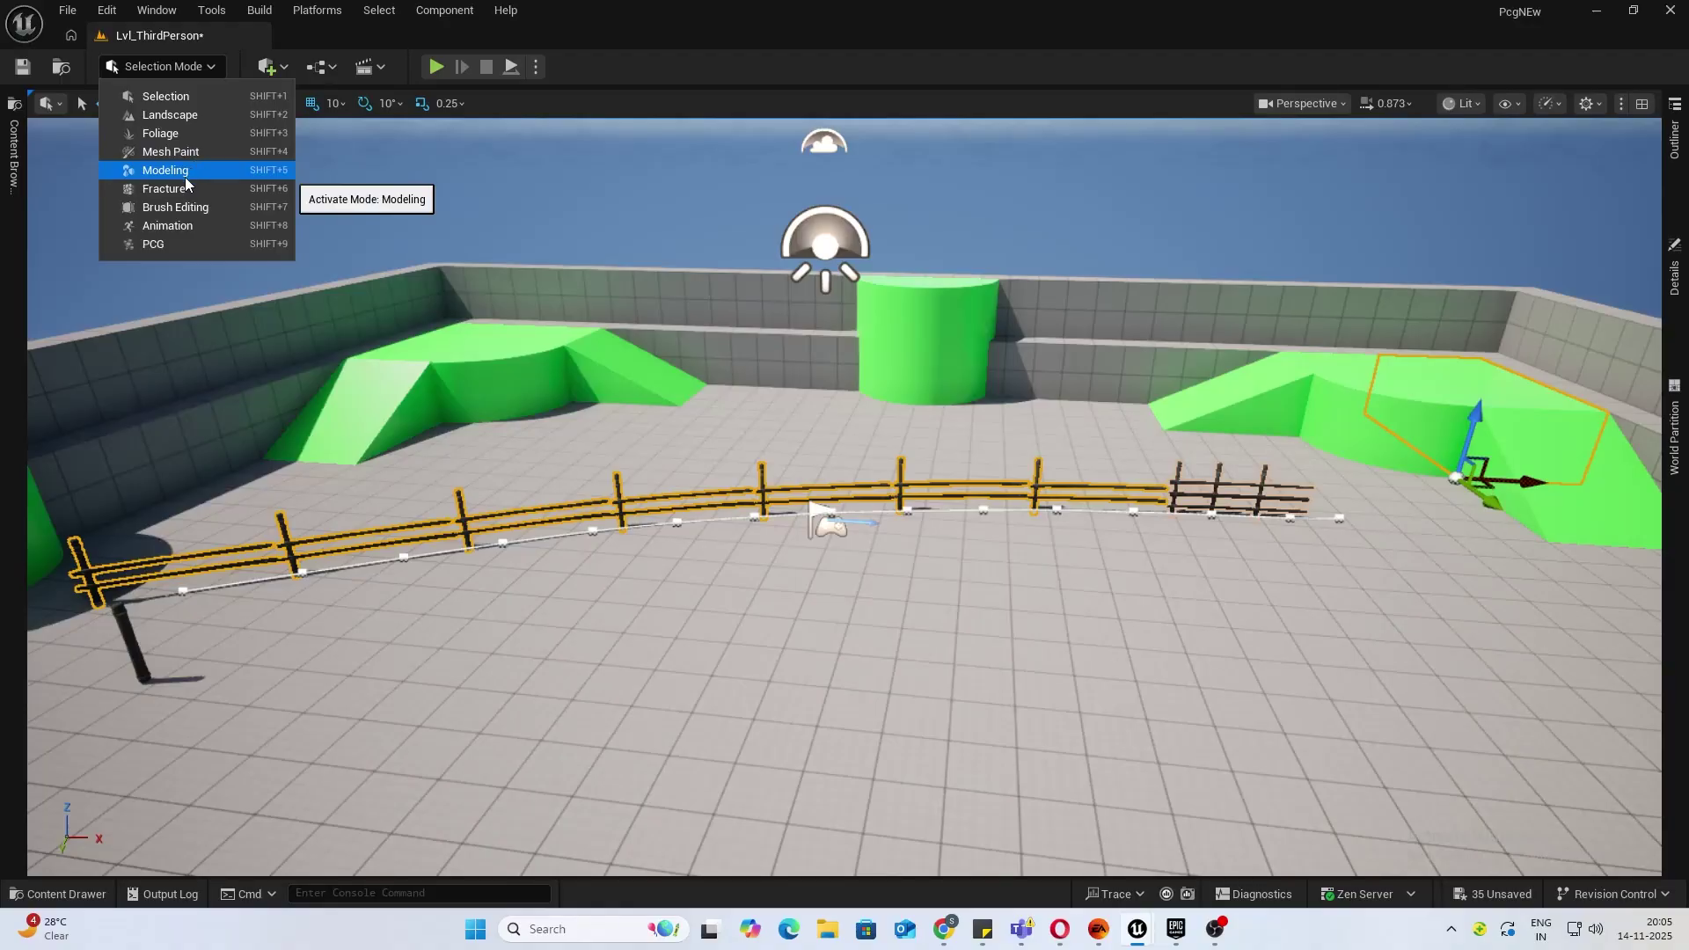
click(470, 31)
click(199, 61)
click(180, 93)
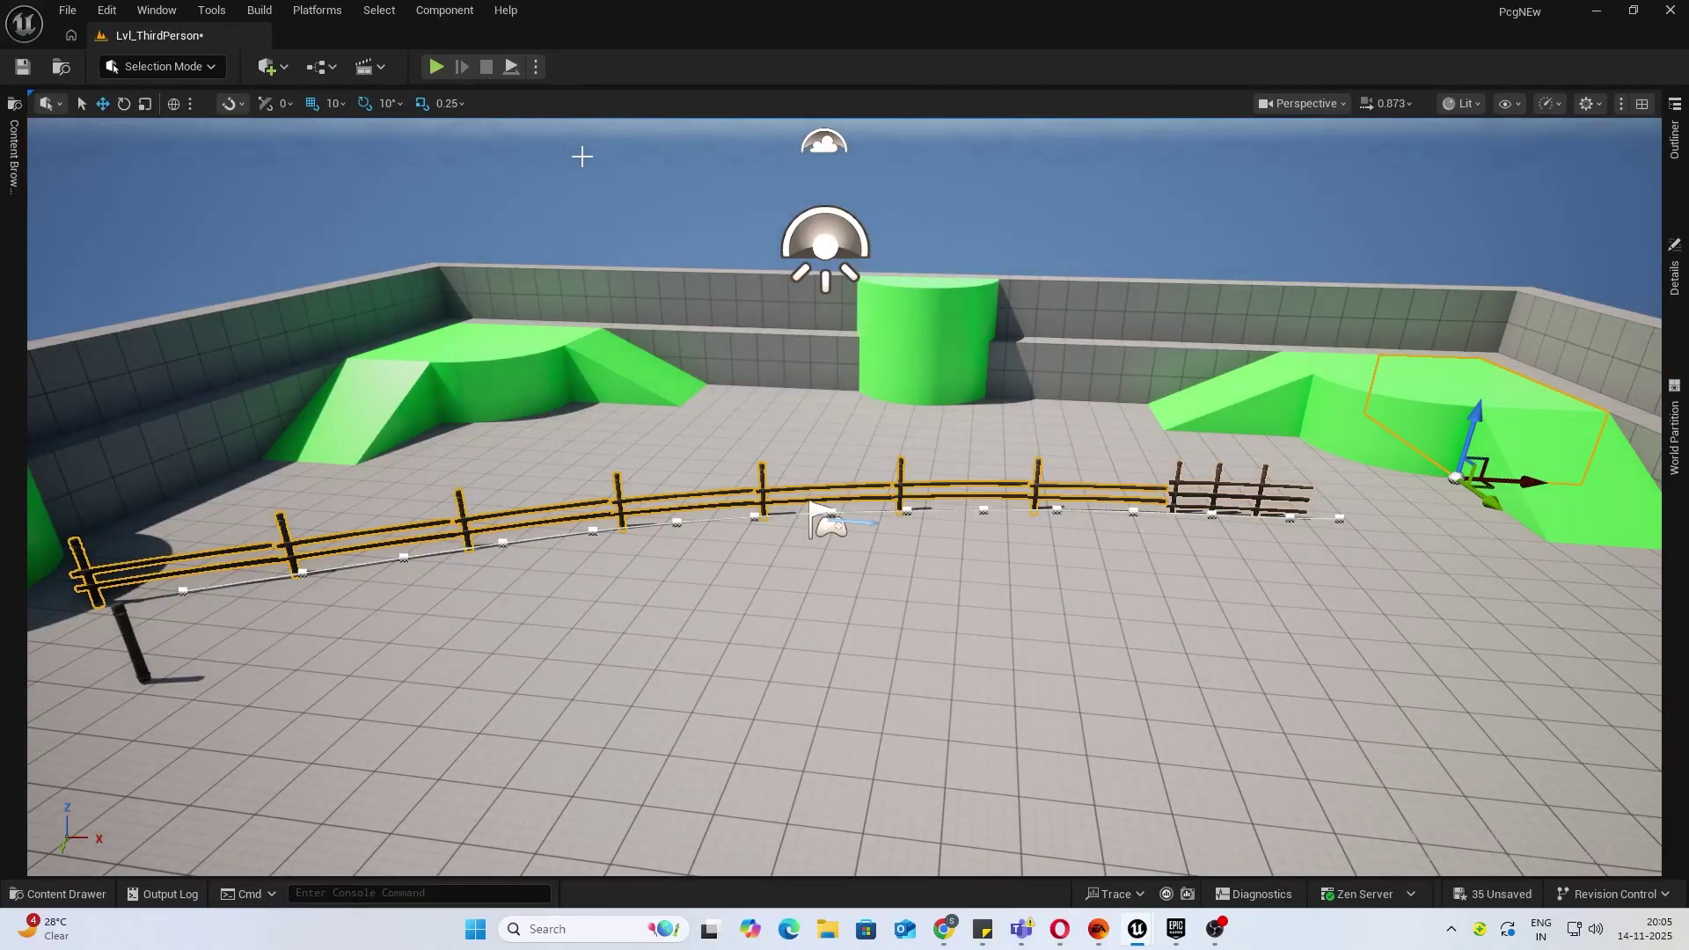
click(472, 12)
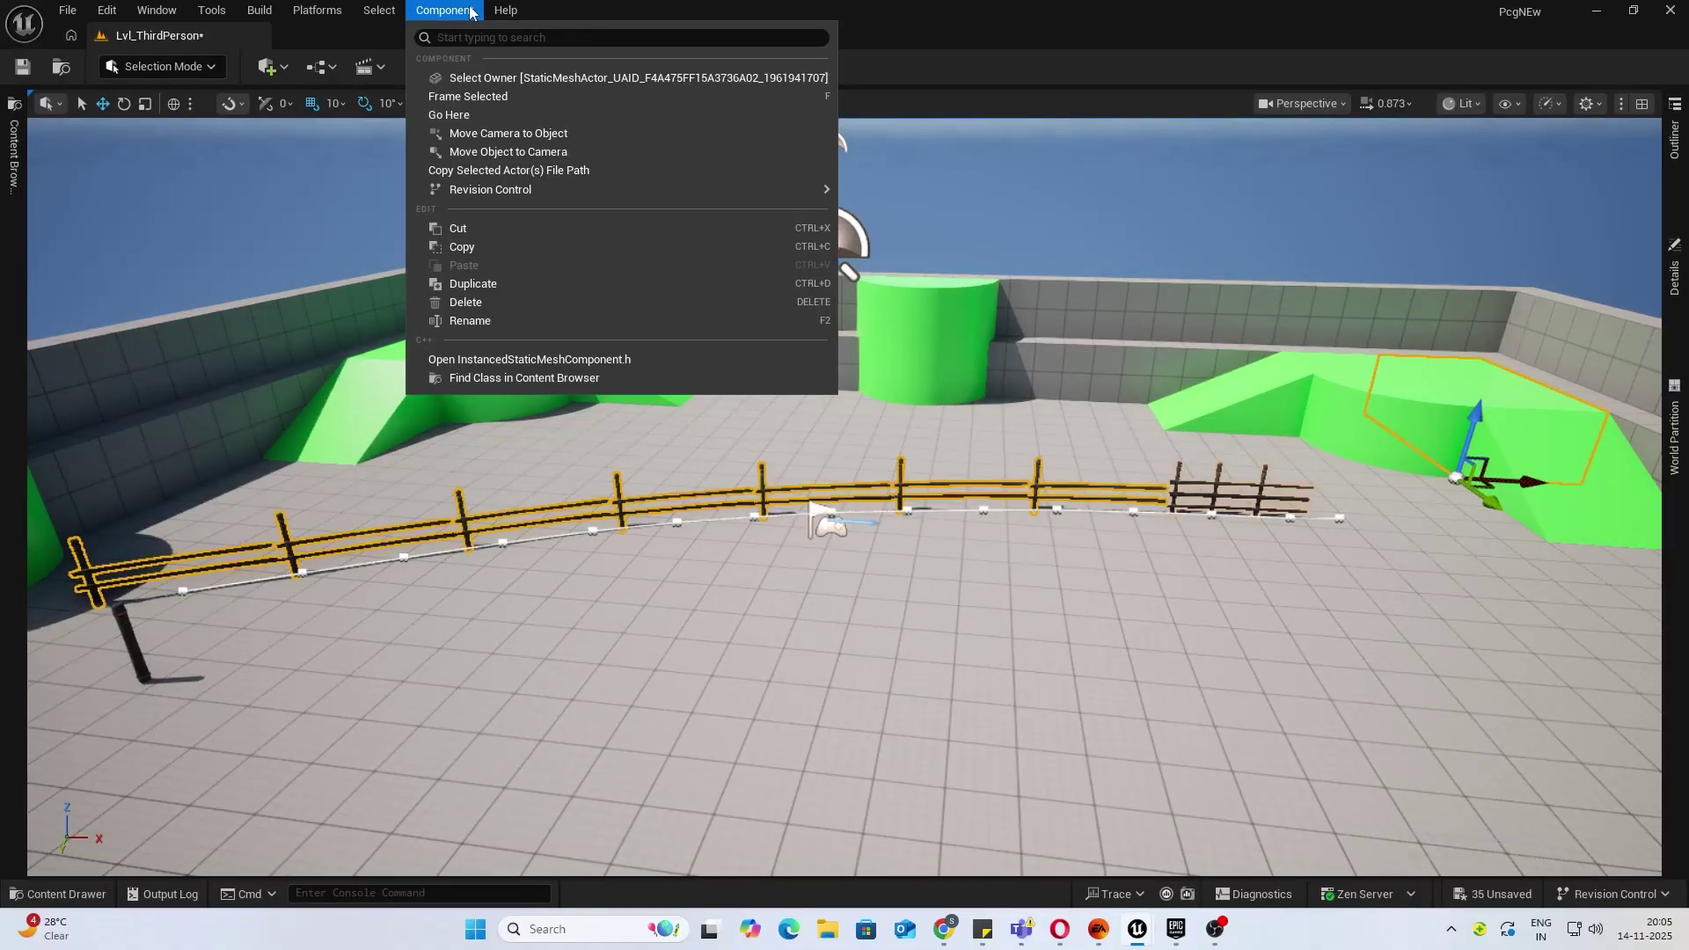
mouse_move(506, 11)
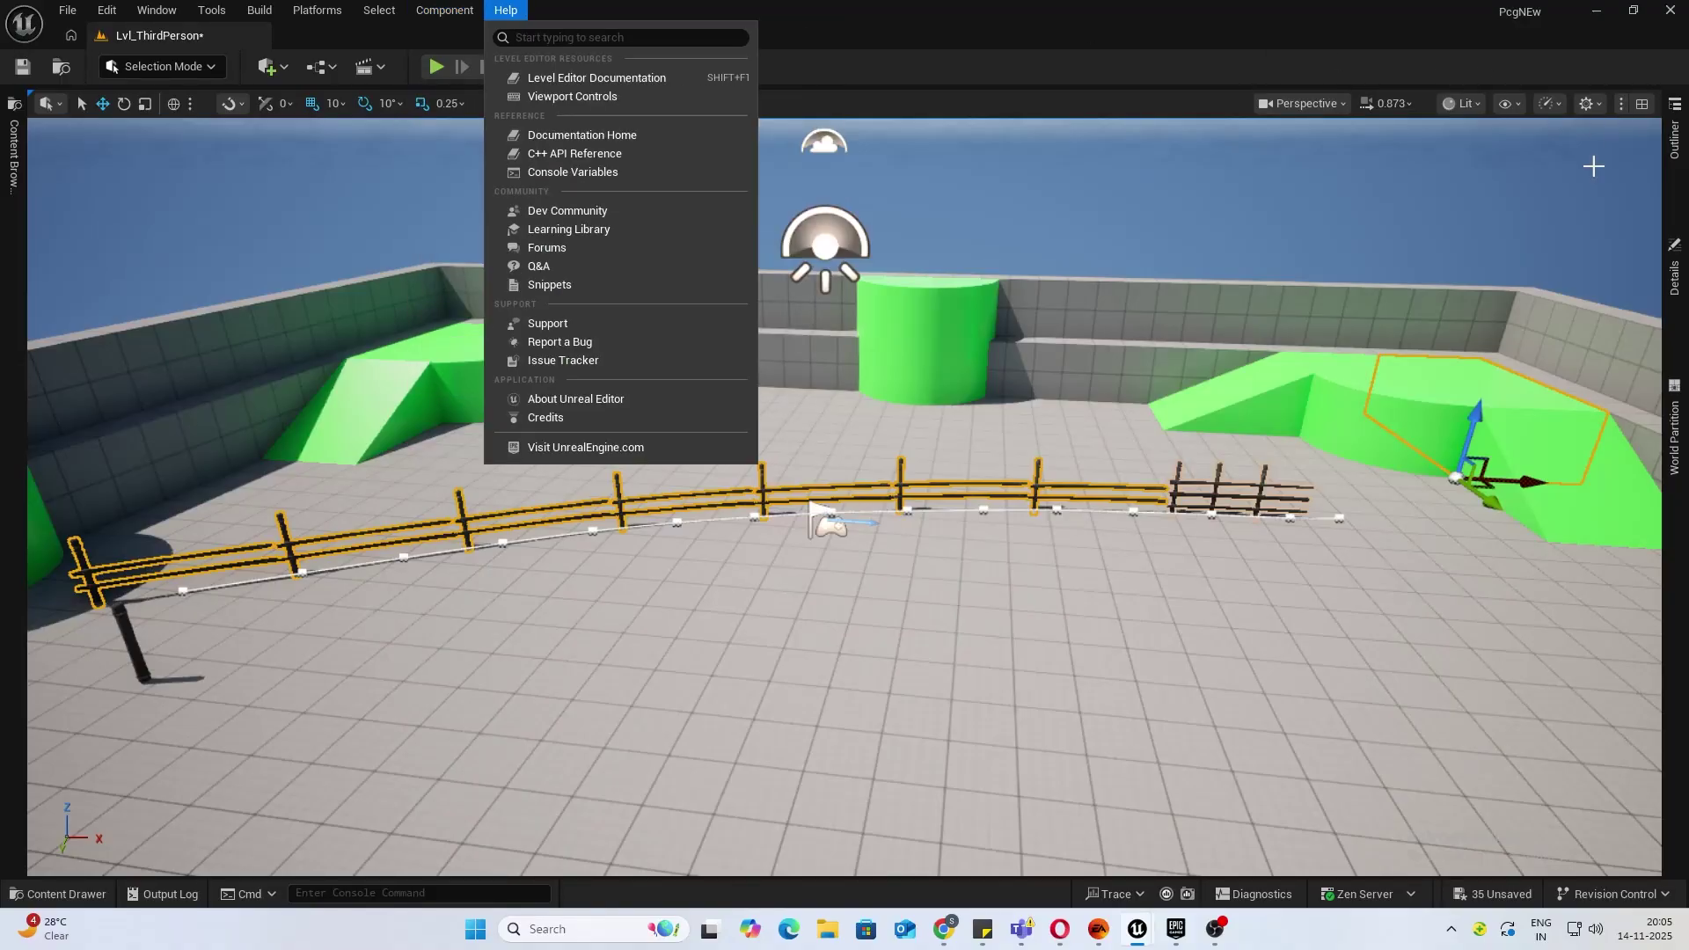
Clear the PCG link on the fence's PCG Tool Component and select the resulting standalone fence.
click(1674, 268)
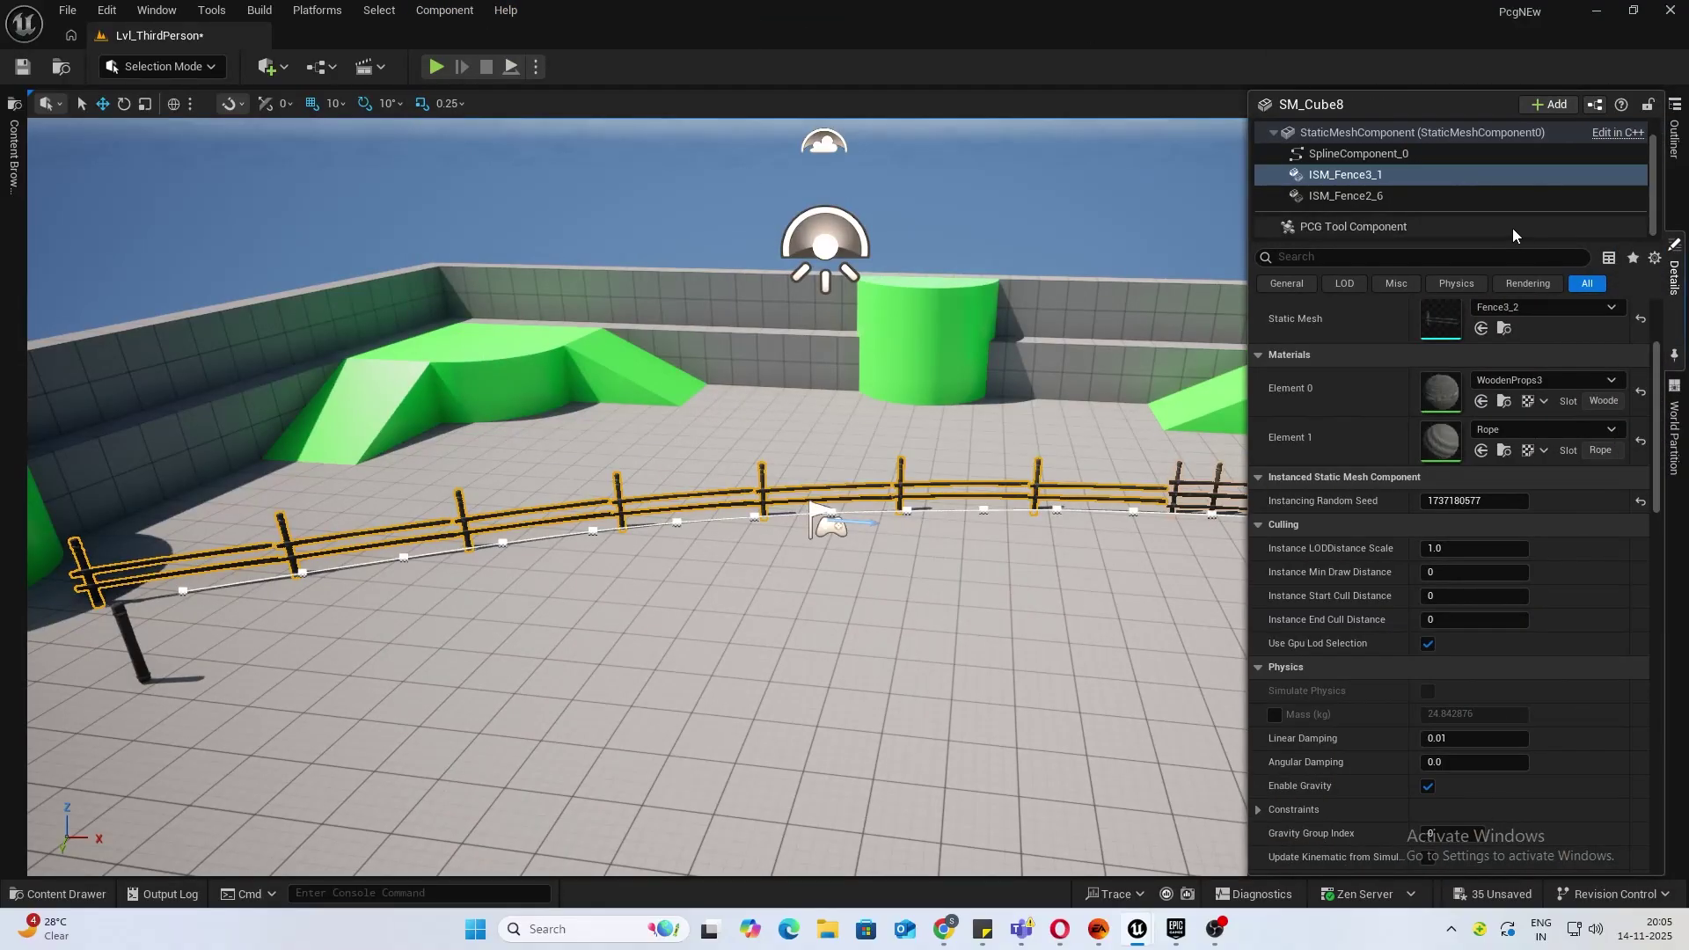
click(1342, 227)
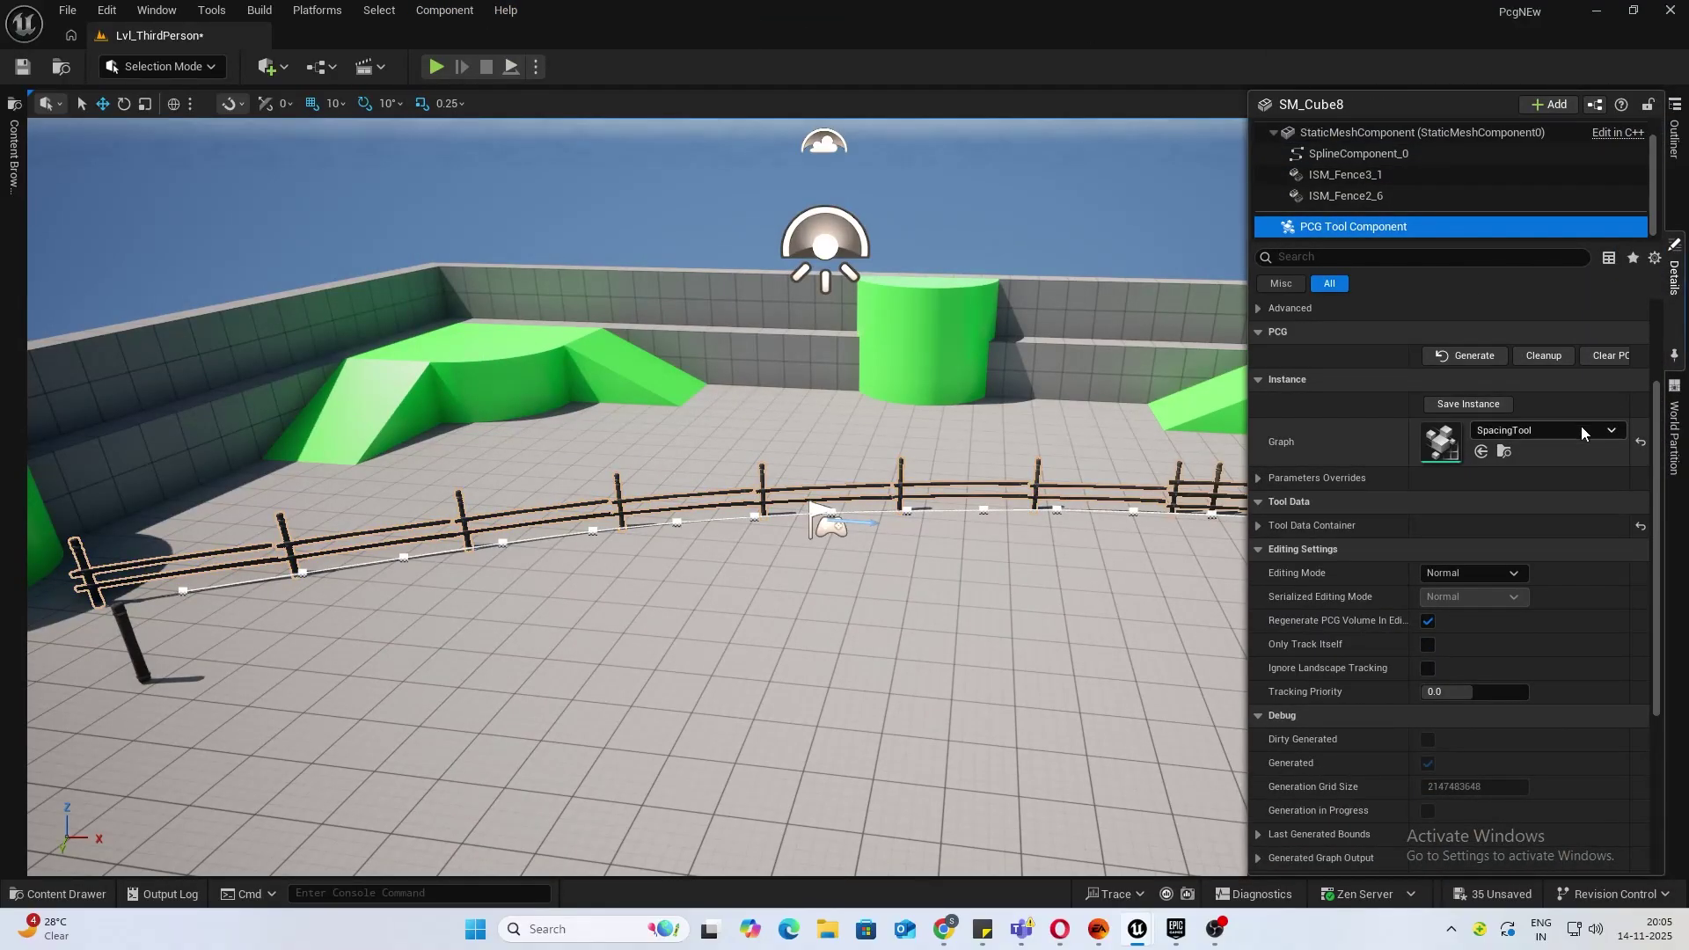
click(1602, 356)
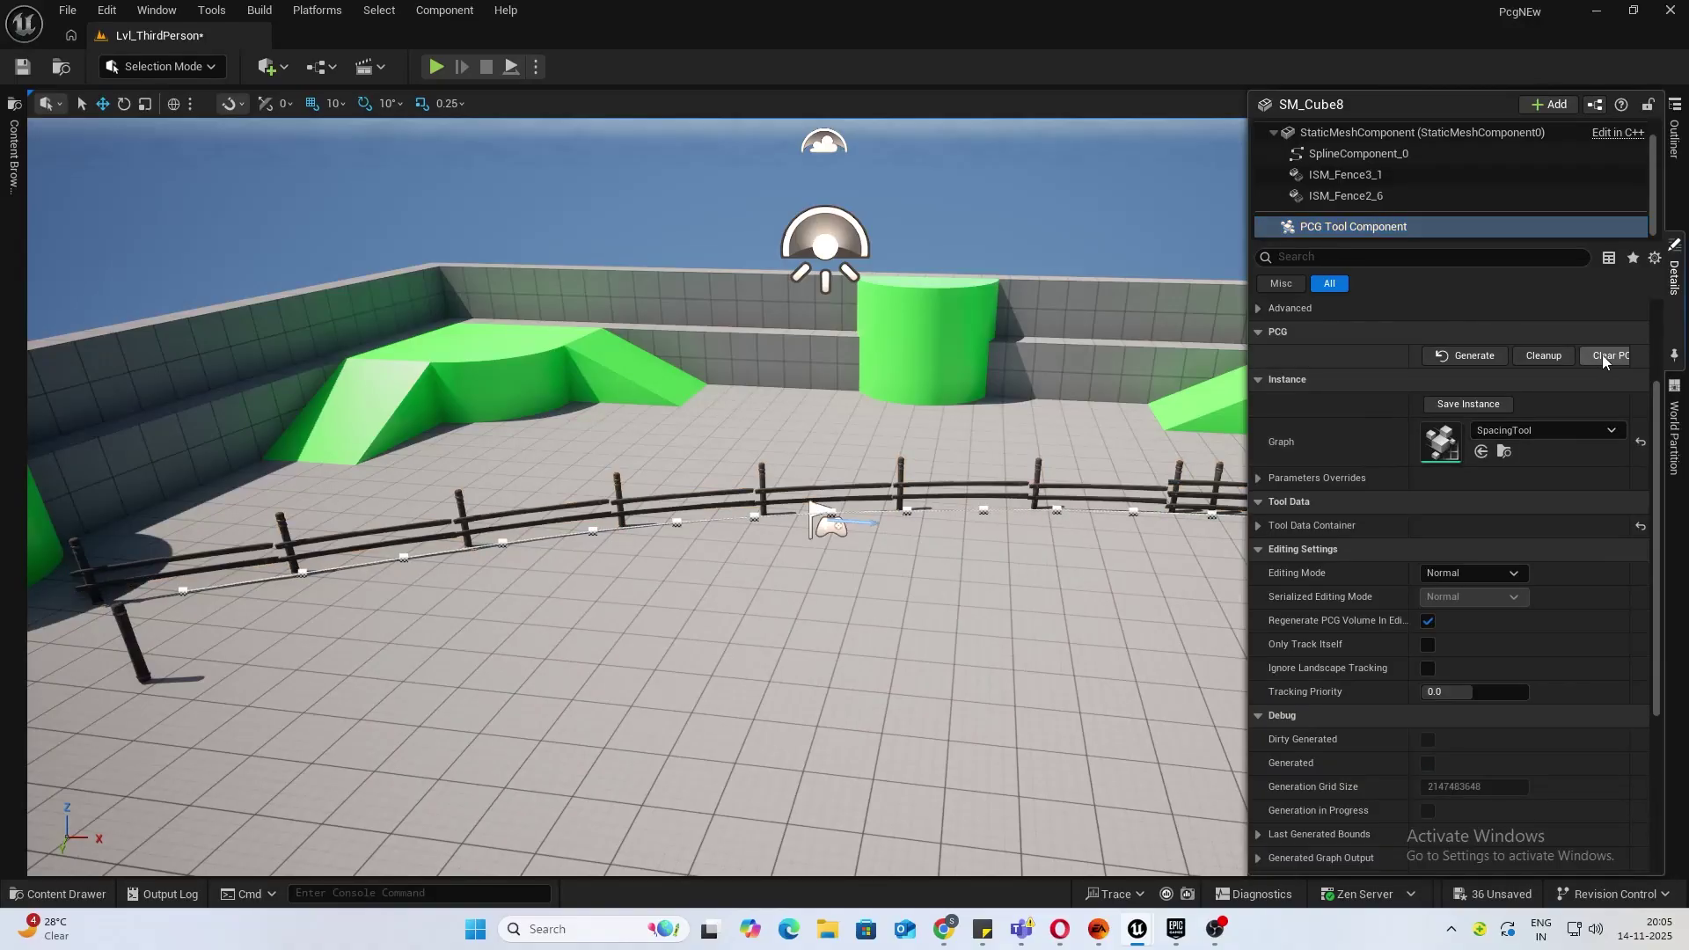
right_drag(914, 547, 604, 459)
click(913, 546)
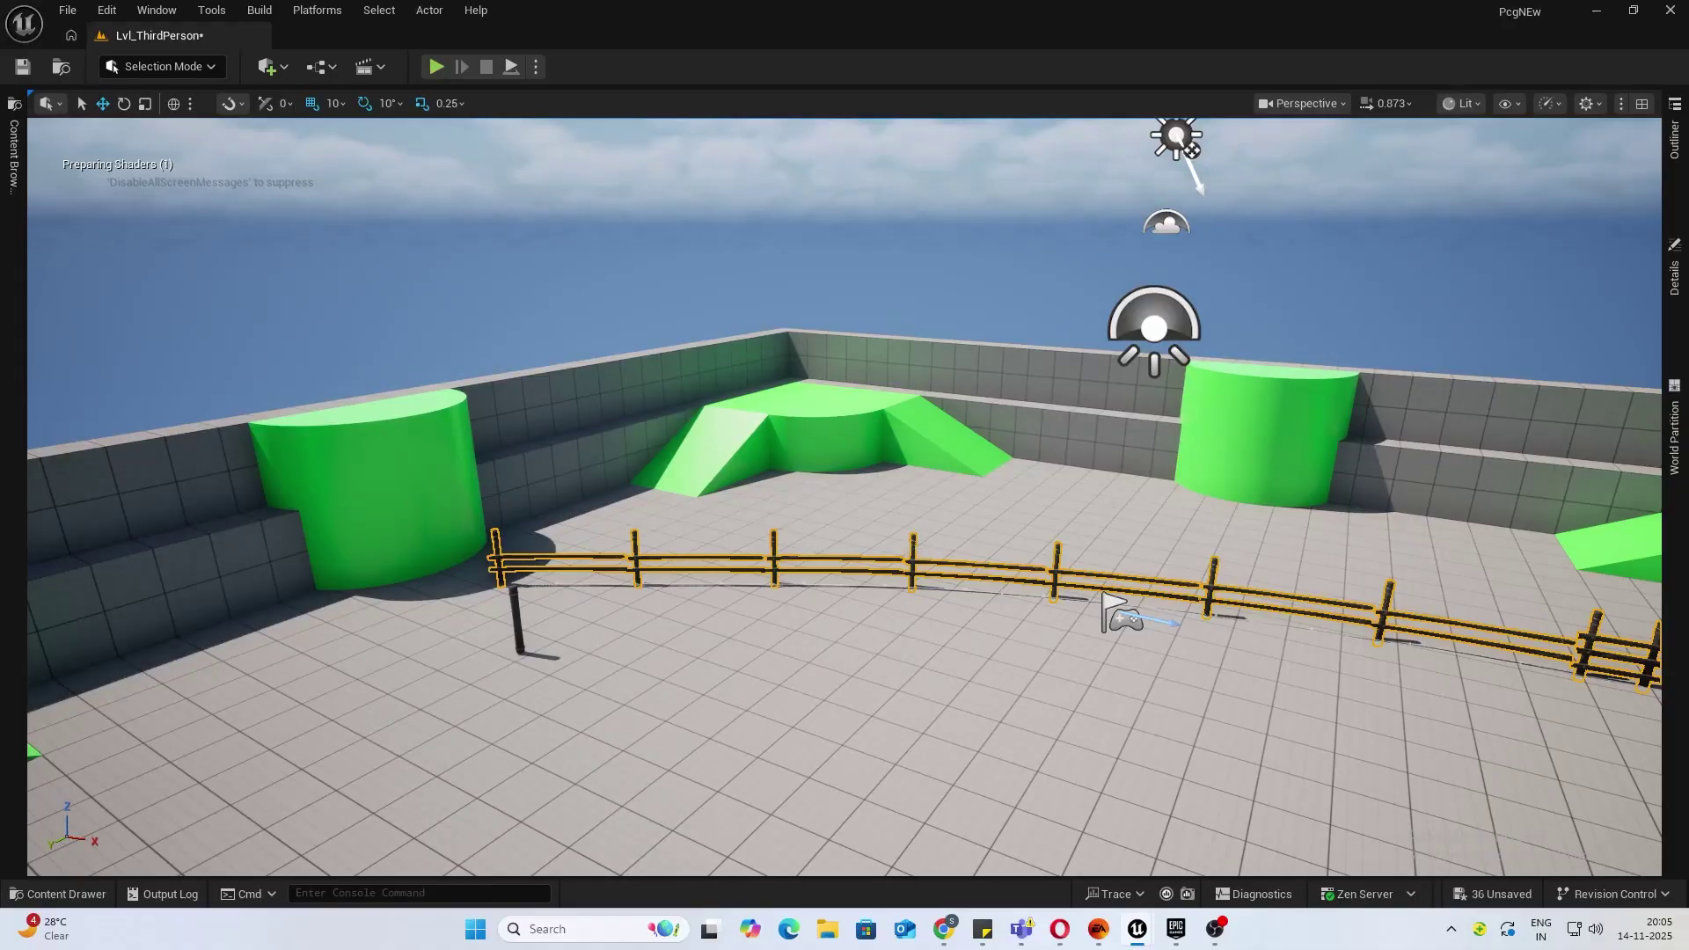
mouse_move(1017, 599)
right_down()
mouse_move(1249, 634)
mouse_move(1196, 633)
right_up()
Return to PCG mode, draw a new spline across the open floor beside the existing fence and switch its tool graph to LinearGrammarTool.
click(140, 72)
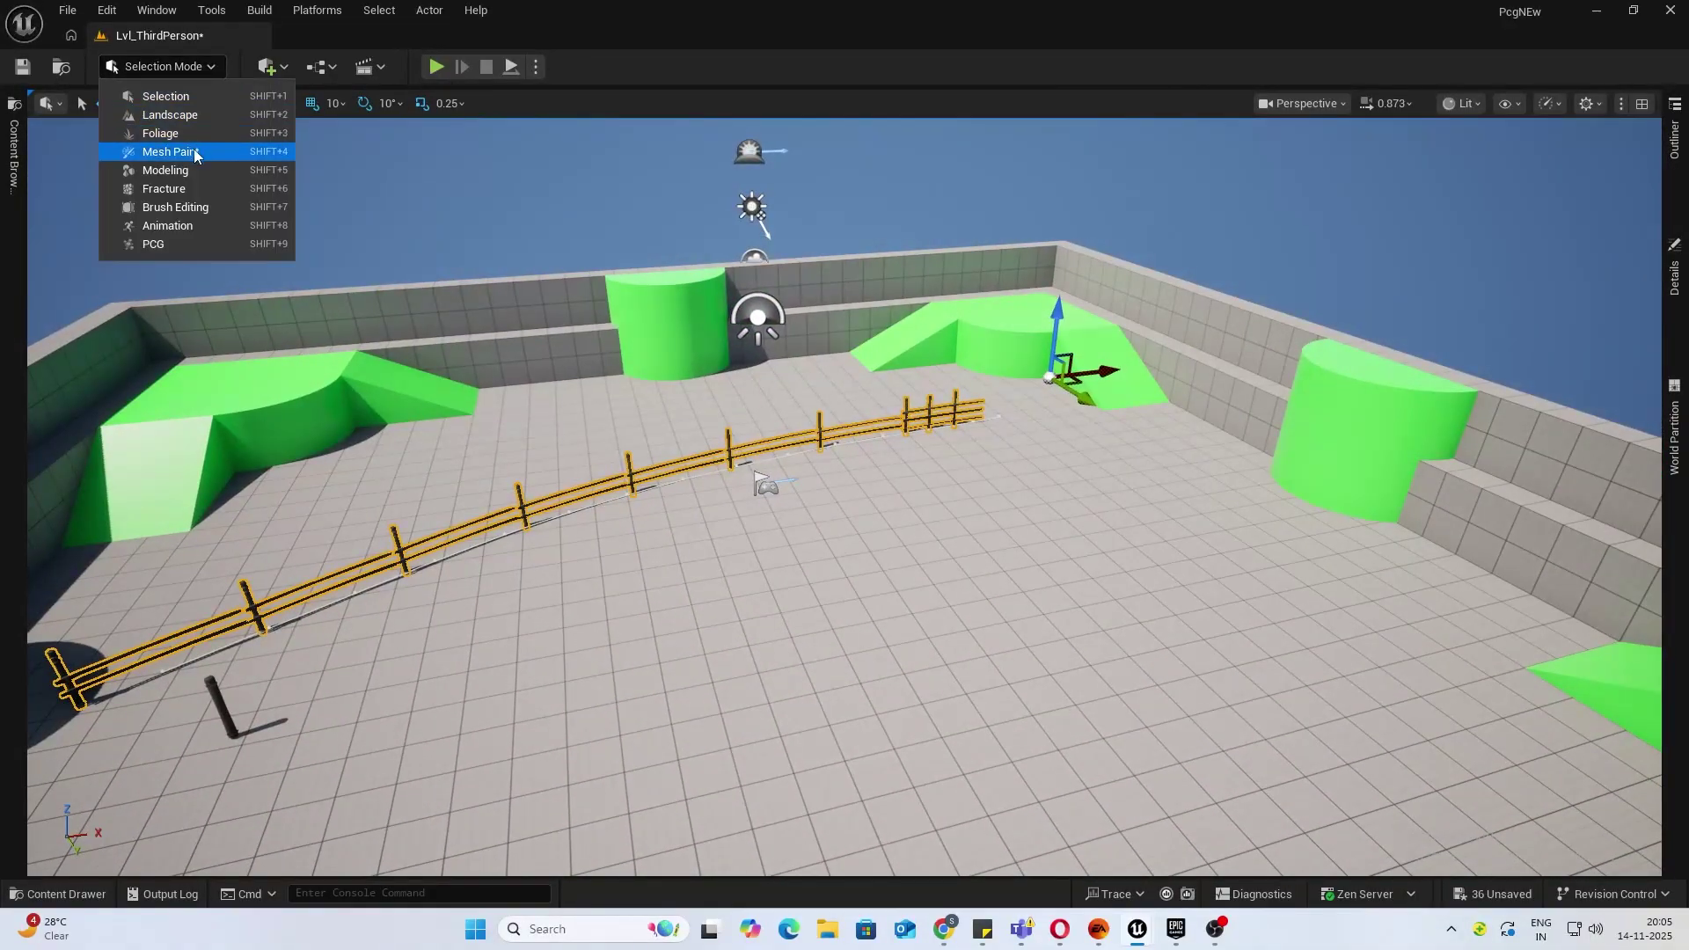
click(178, 241)
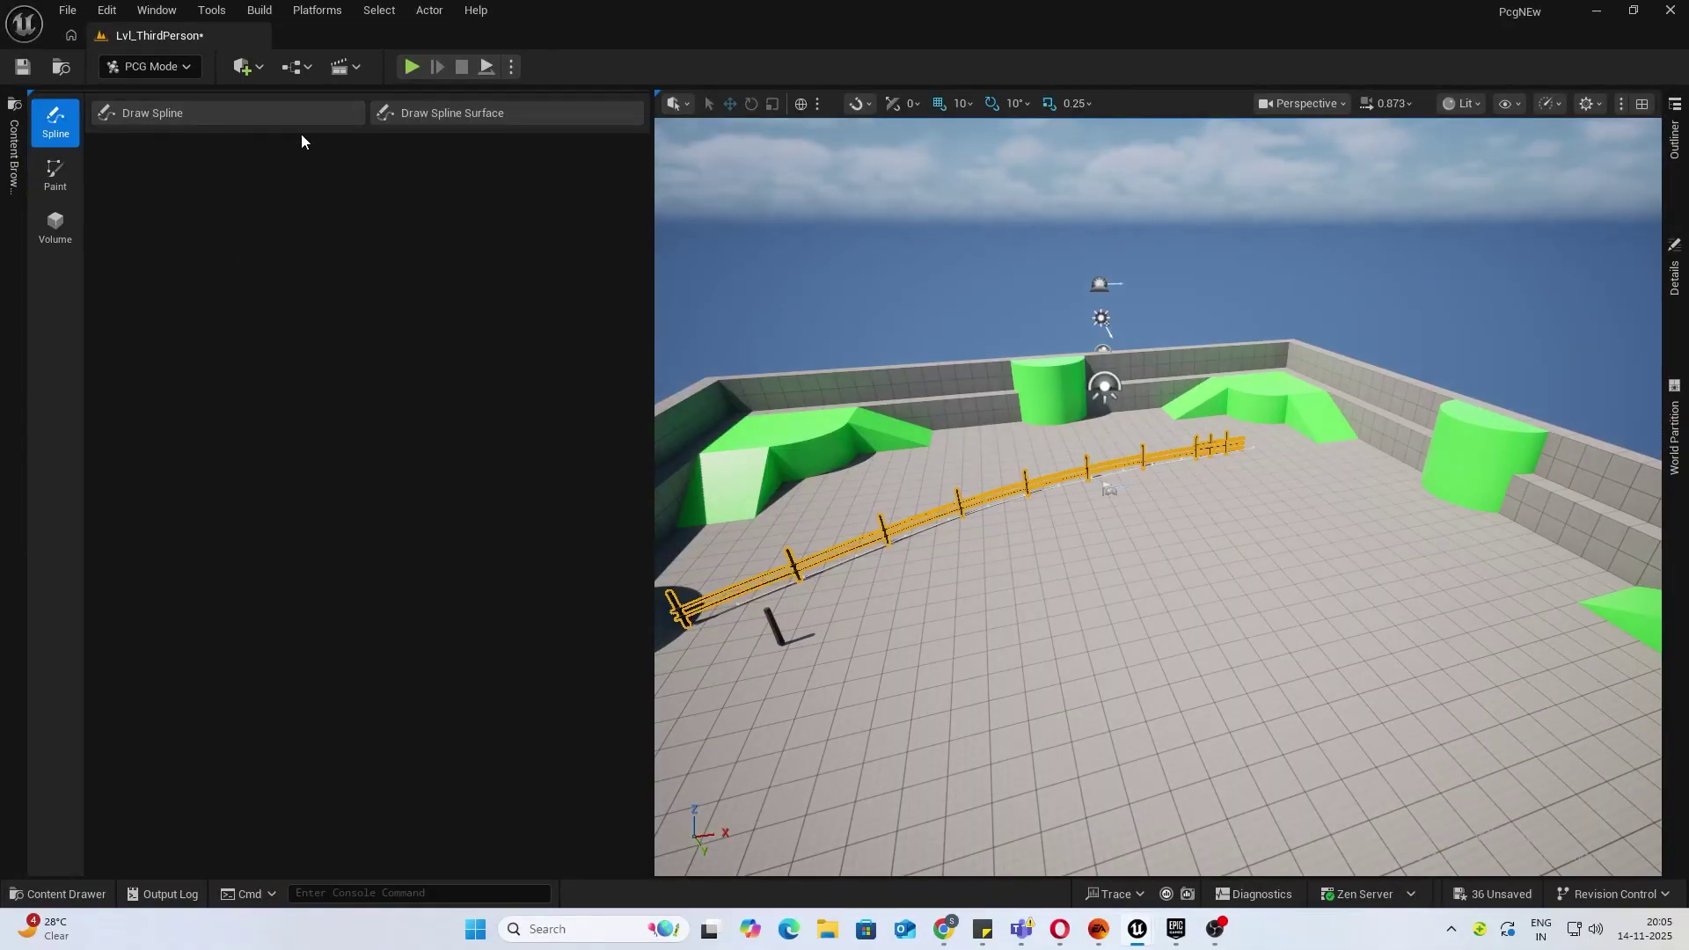
click(242, 120)
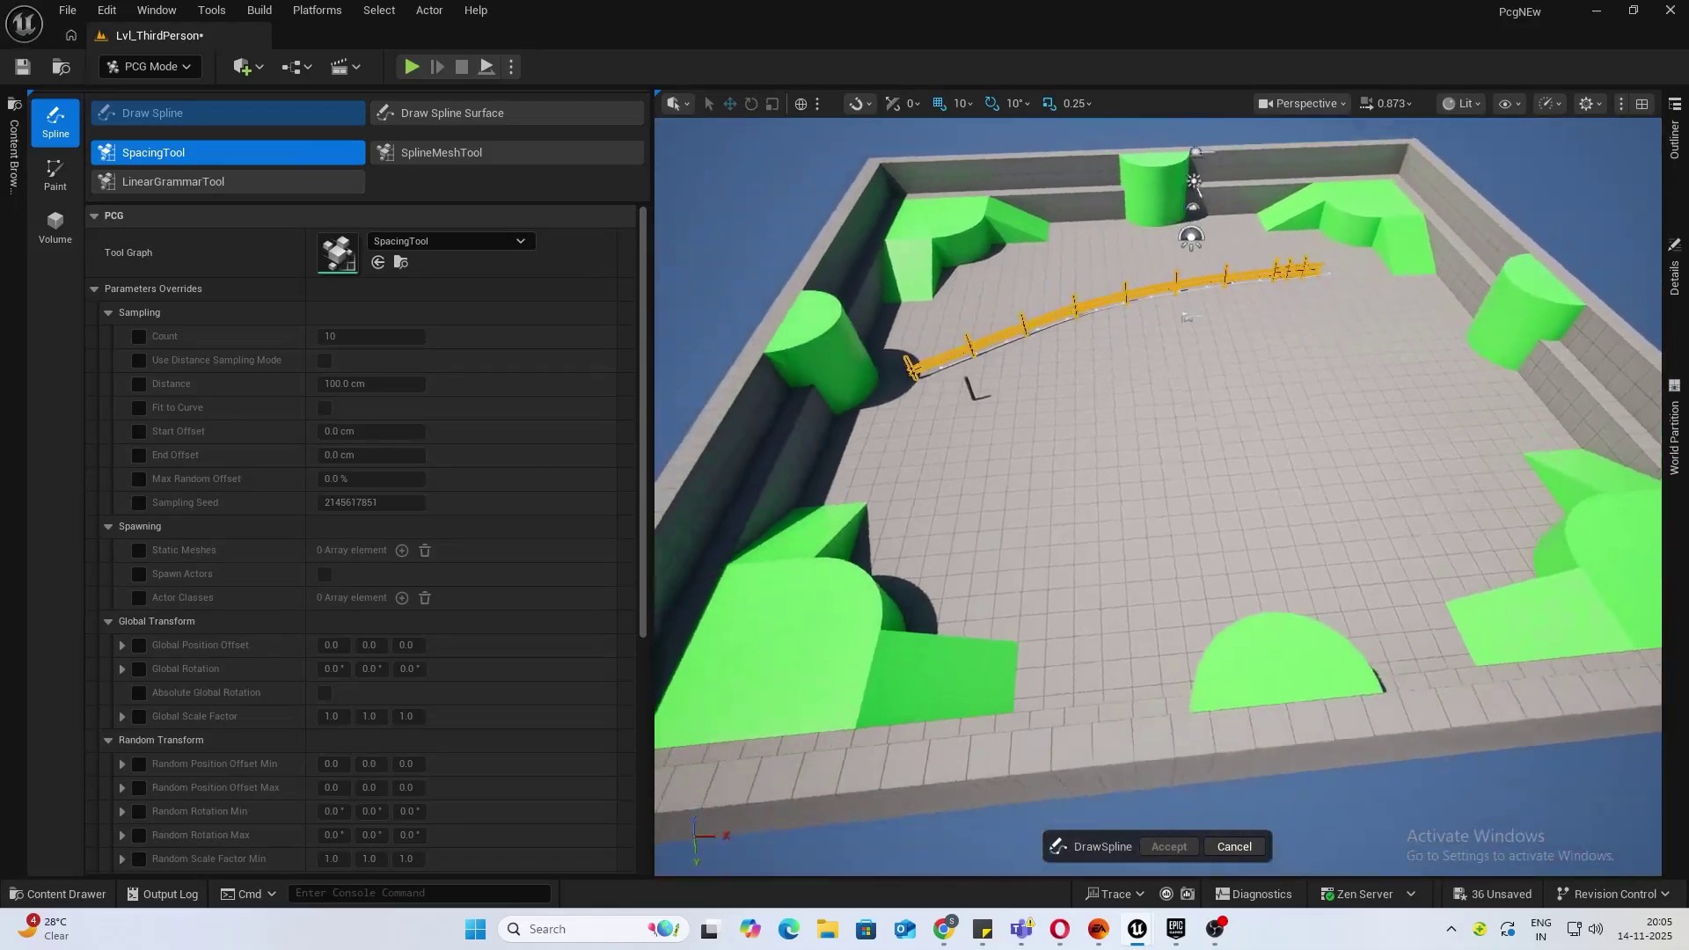
right_drag(1158, 496, 957, 440)
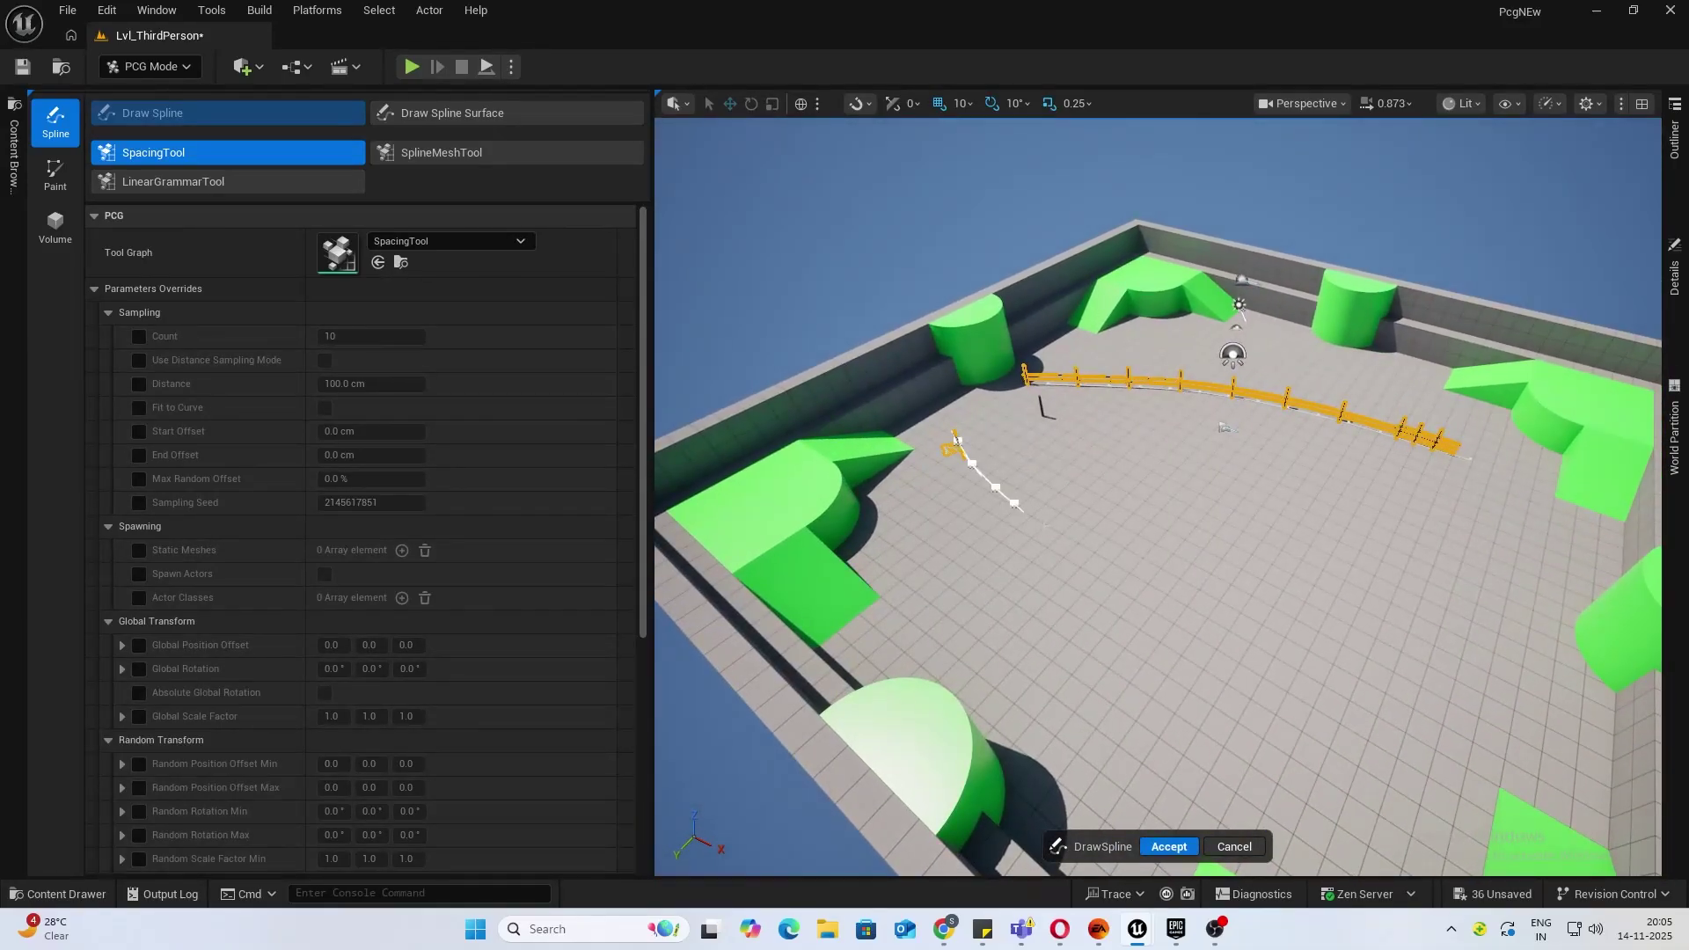
mouse_move(1504, 657)
right_down()
mouse_move(1558, 649)
mouse_move(1646, 598)
right_up()
right_drag(1060, 418, 1038, 424)
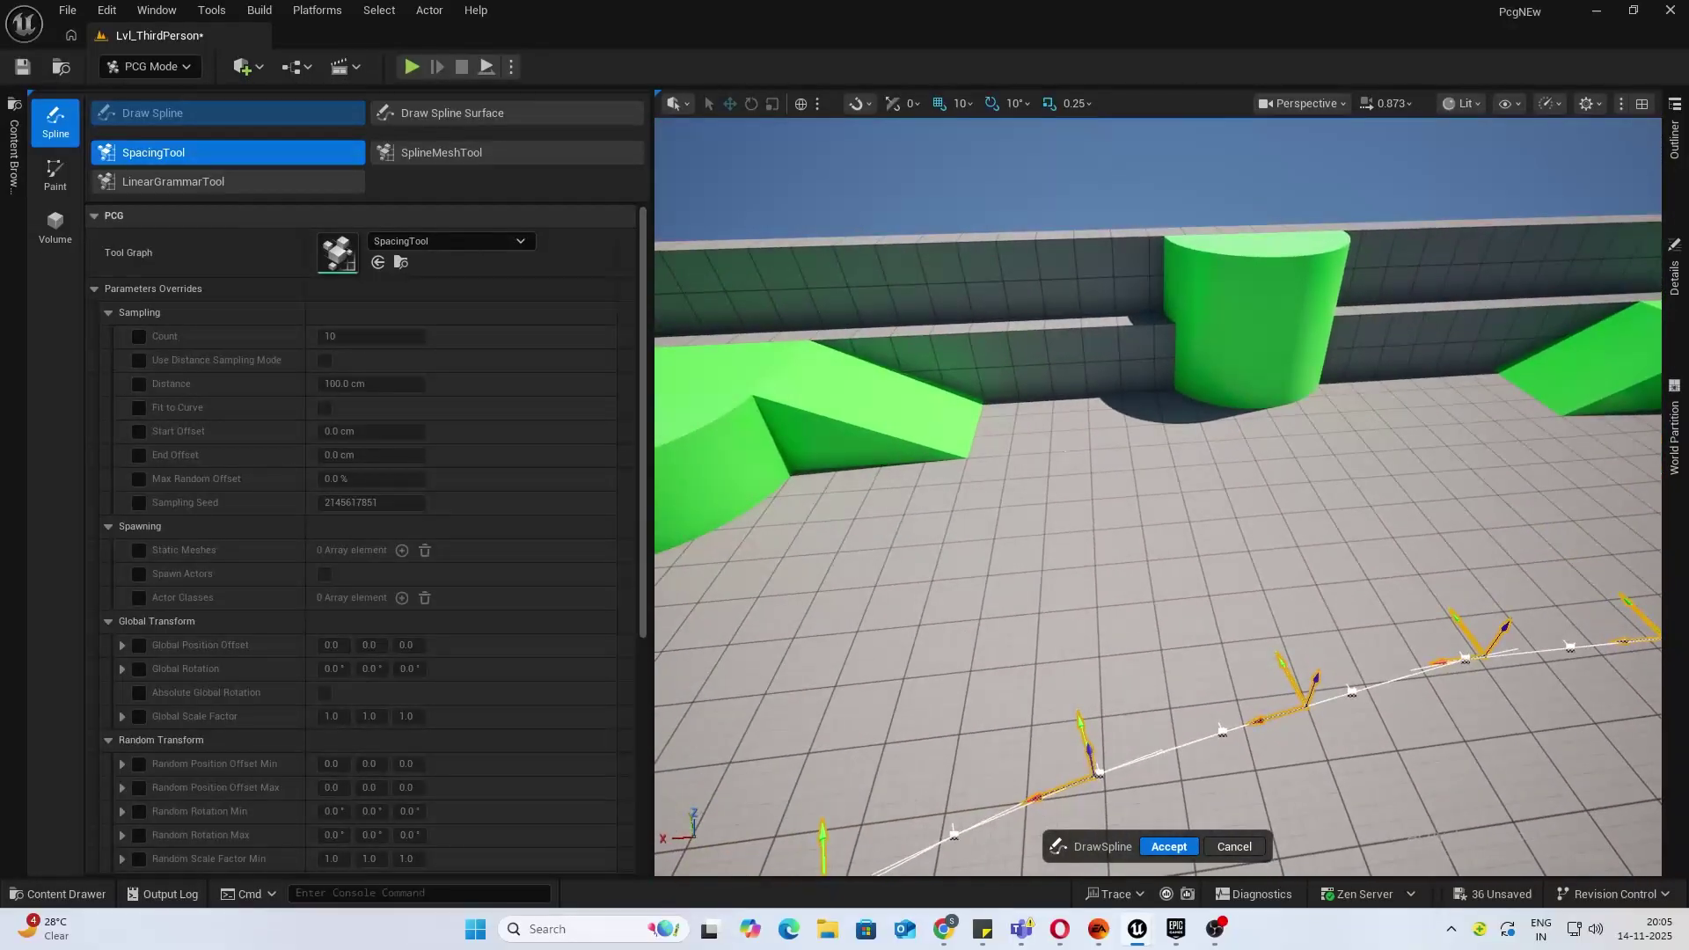
click(166, 188)
right_drag(988, 393, 774, 418)
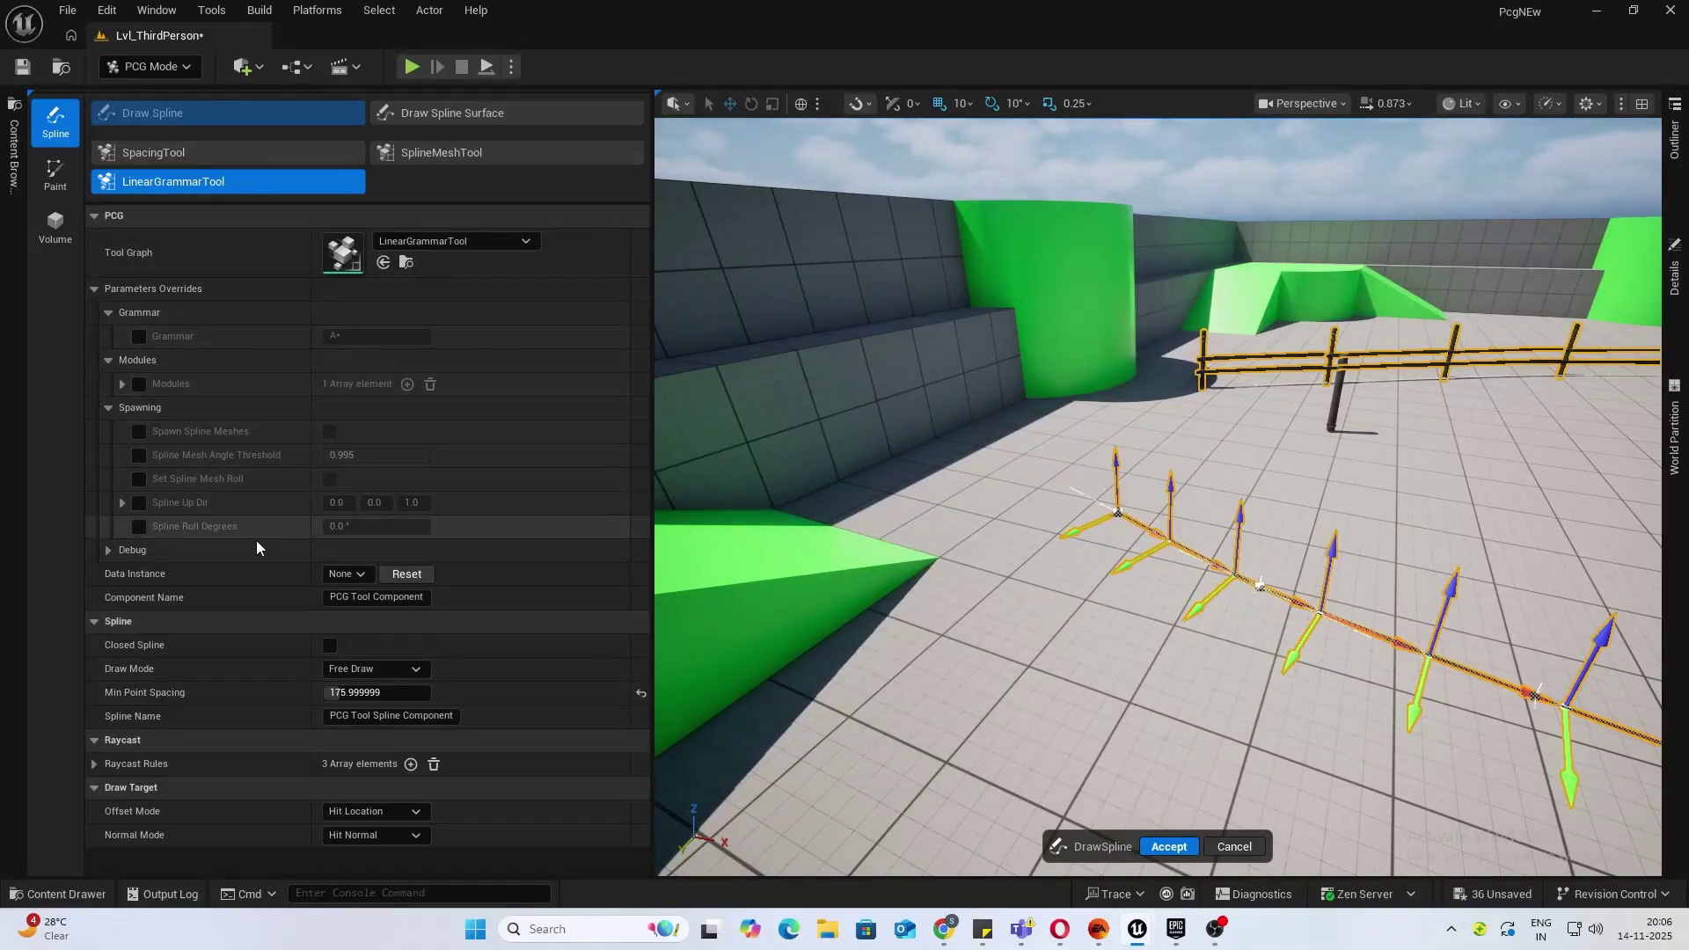
Try overriding Spawn Spline Meshes for the drawn spline.
click(139, 431)
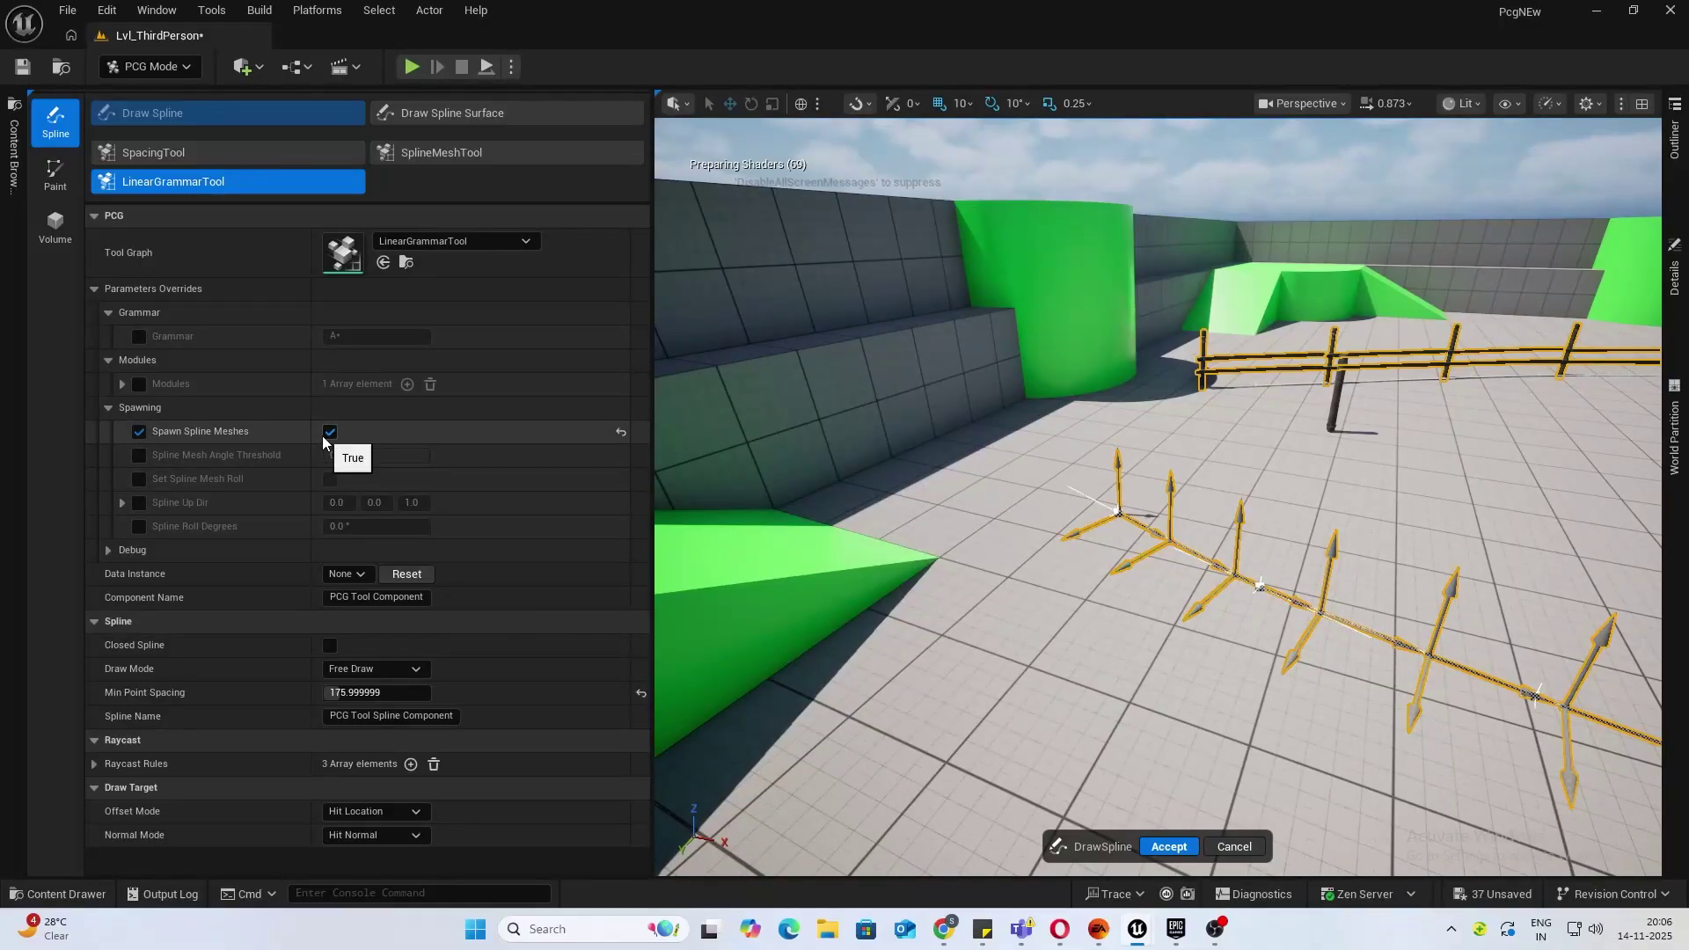
click(324, 434)
click(139, 432)
Enable the Grammar and Modules overrides and expand the settings of the first module.
click(136, 338)
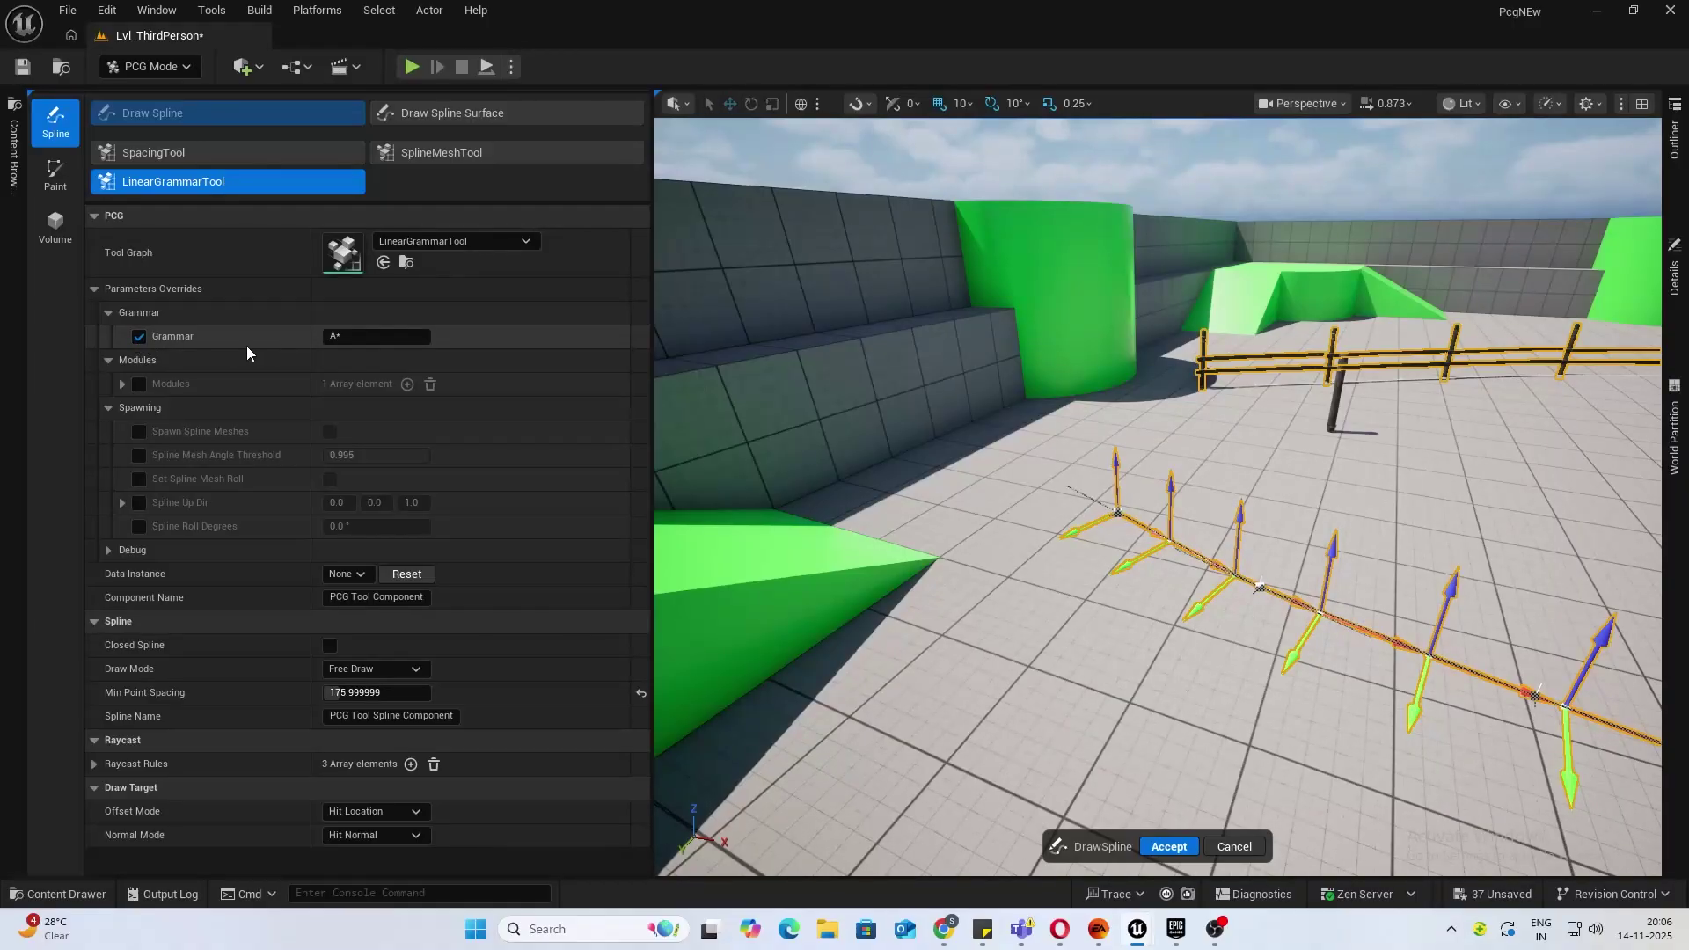
click(139, 384)
click(121, 384)
click(138, 407)
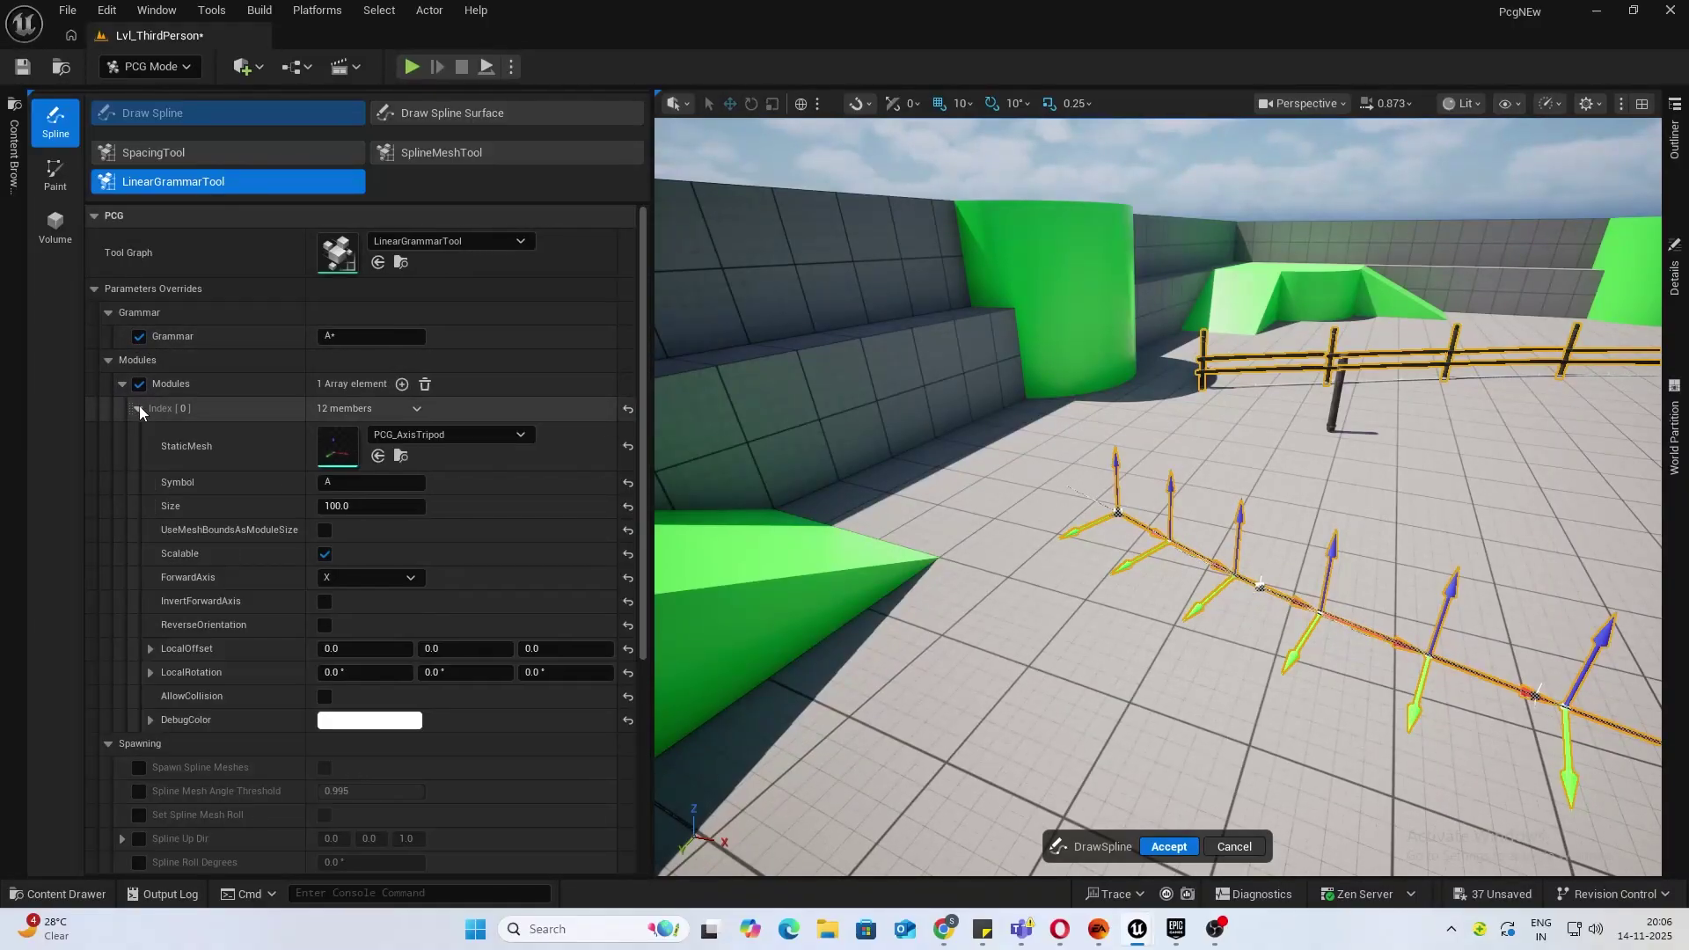
Set the first module's static mesh to RopeFence1, dismiss the message log and inspect the spawned meshes.
click(459, 432)
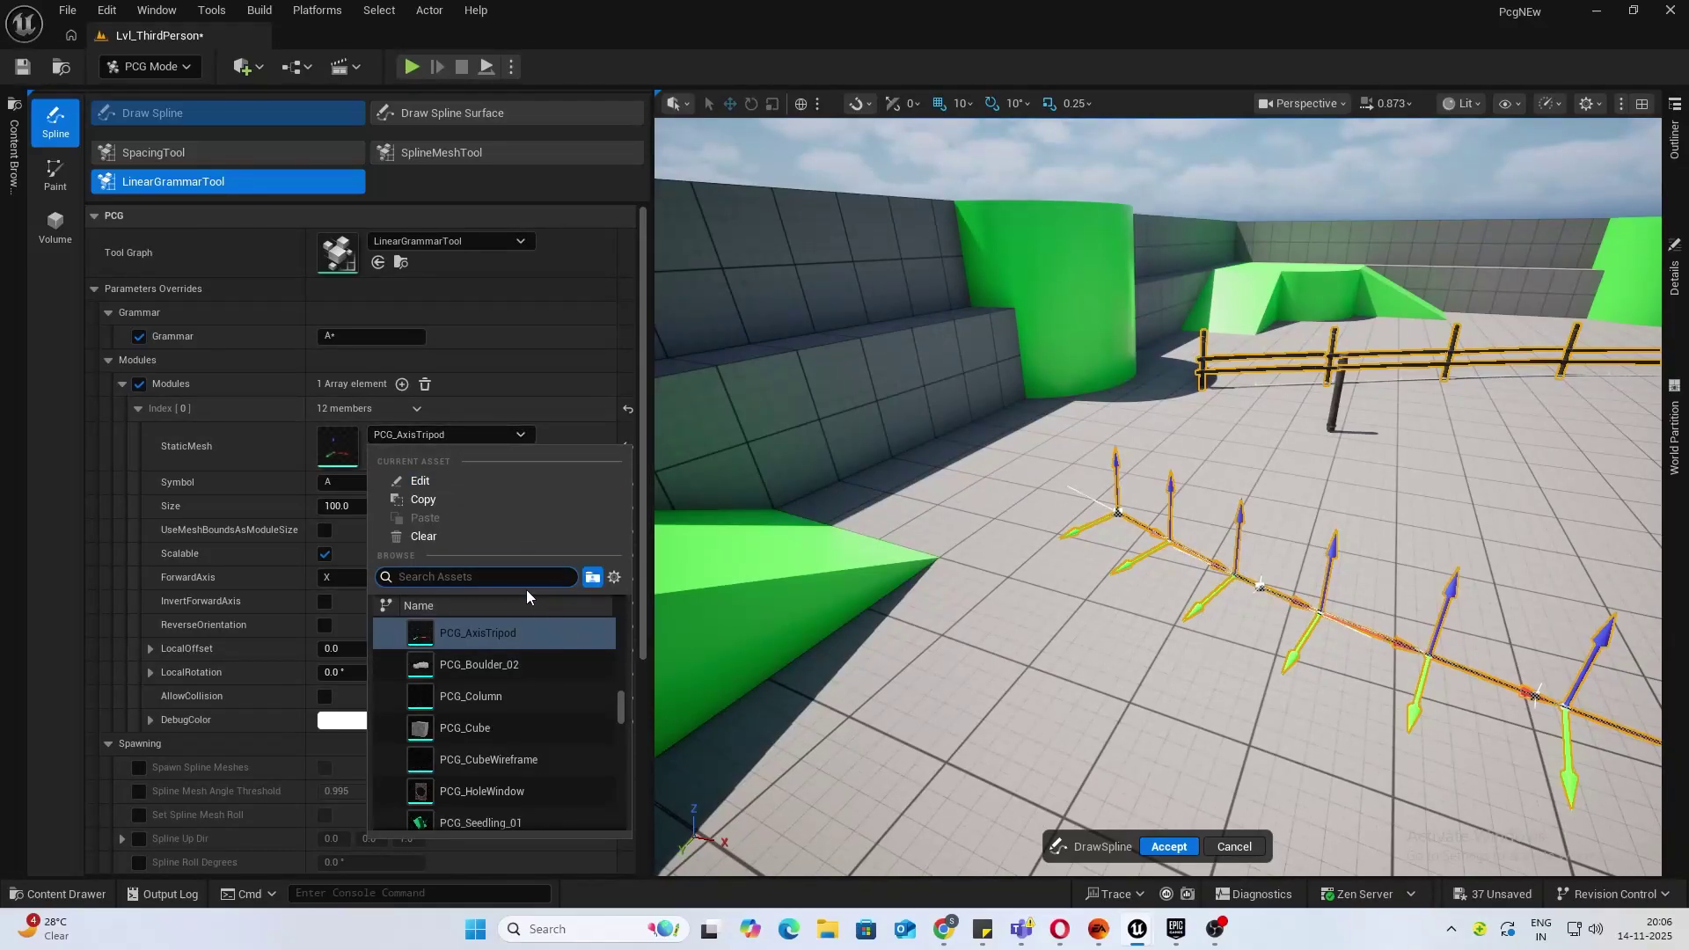
text(Fence)
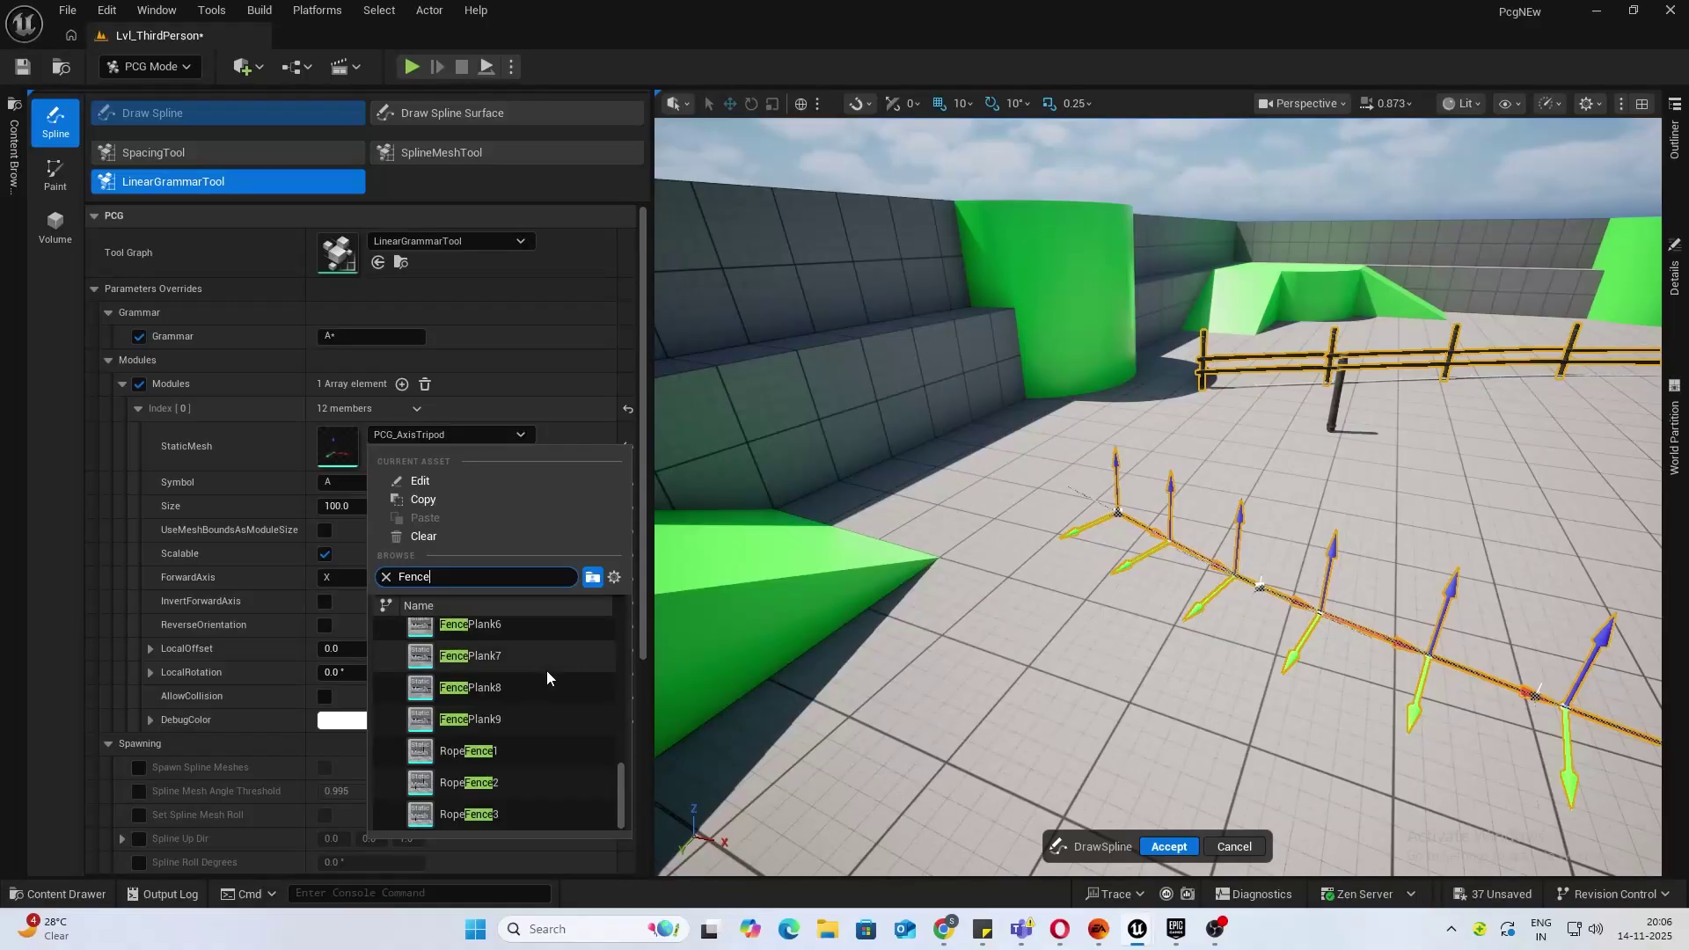
click(473, 752)
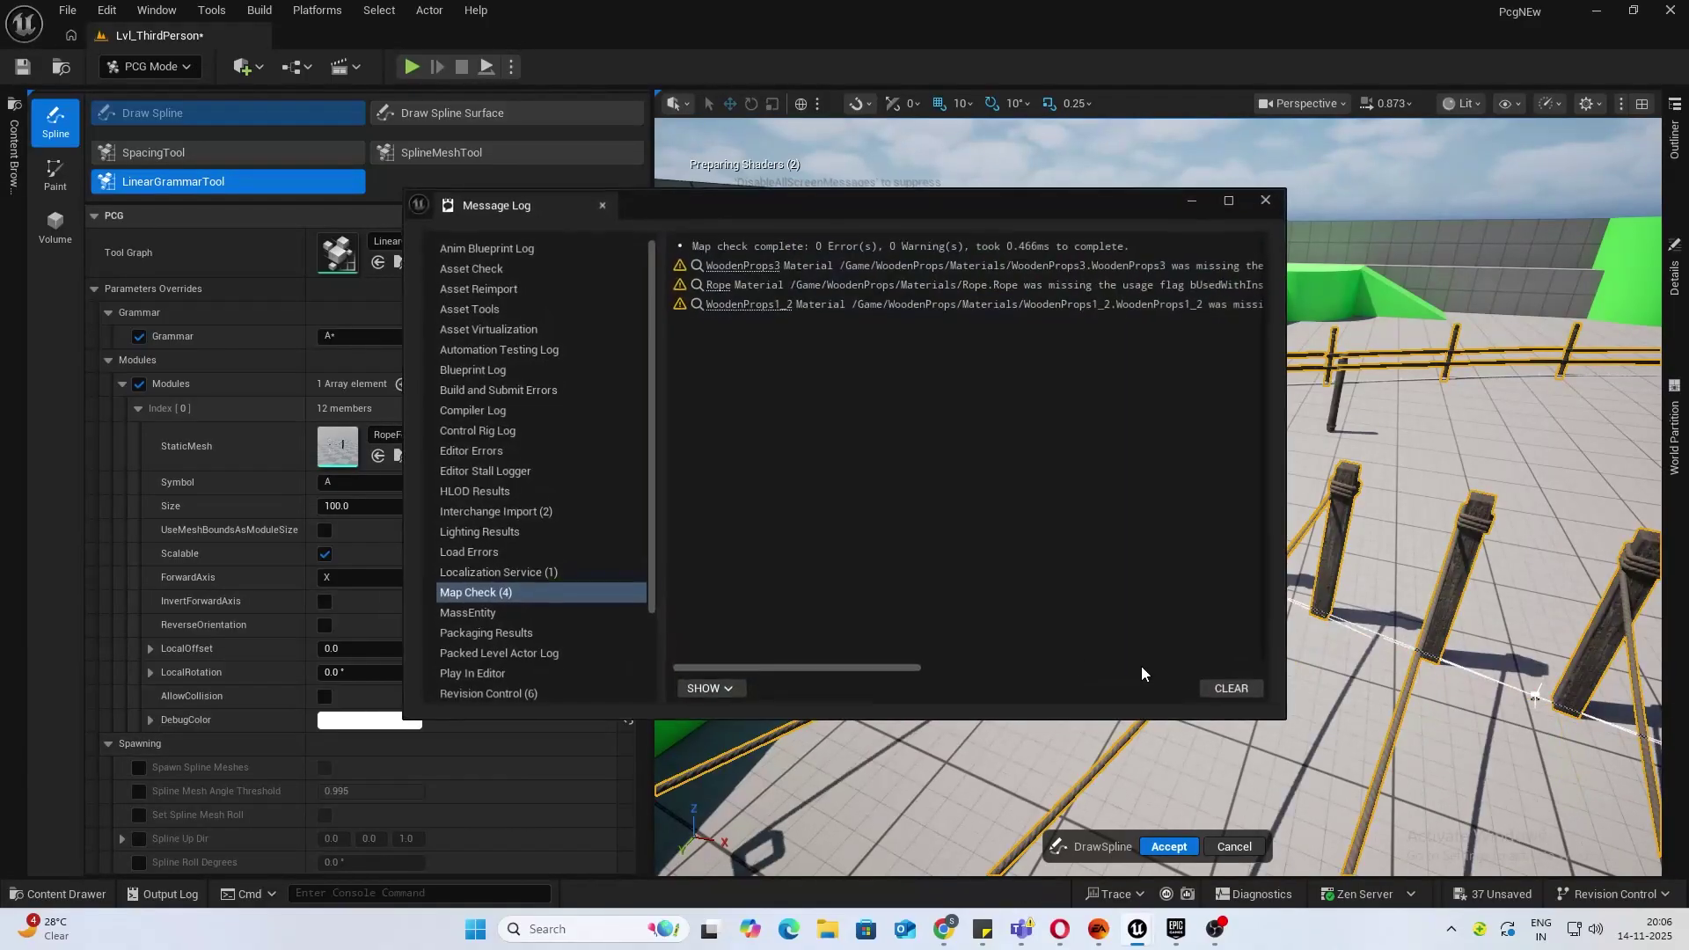
click(1260, 202)
right_drag(1212, 289, 1266, 343)
right_drag(1196, 220, 1135, 229)
Change the first module's static mesh to FencePlank8 and inspect the meshes along the spline.
click(438, 435)
scroll(521, 745, up, 3)
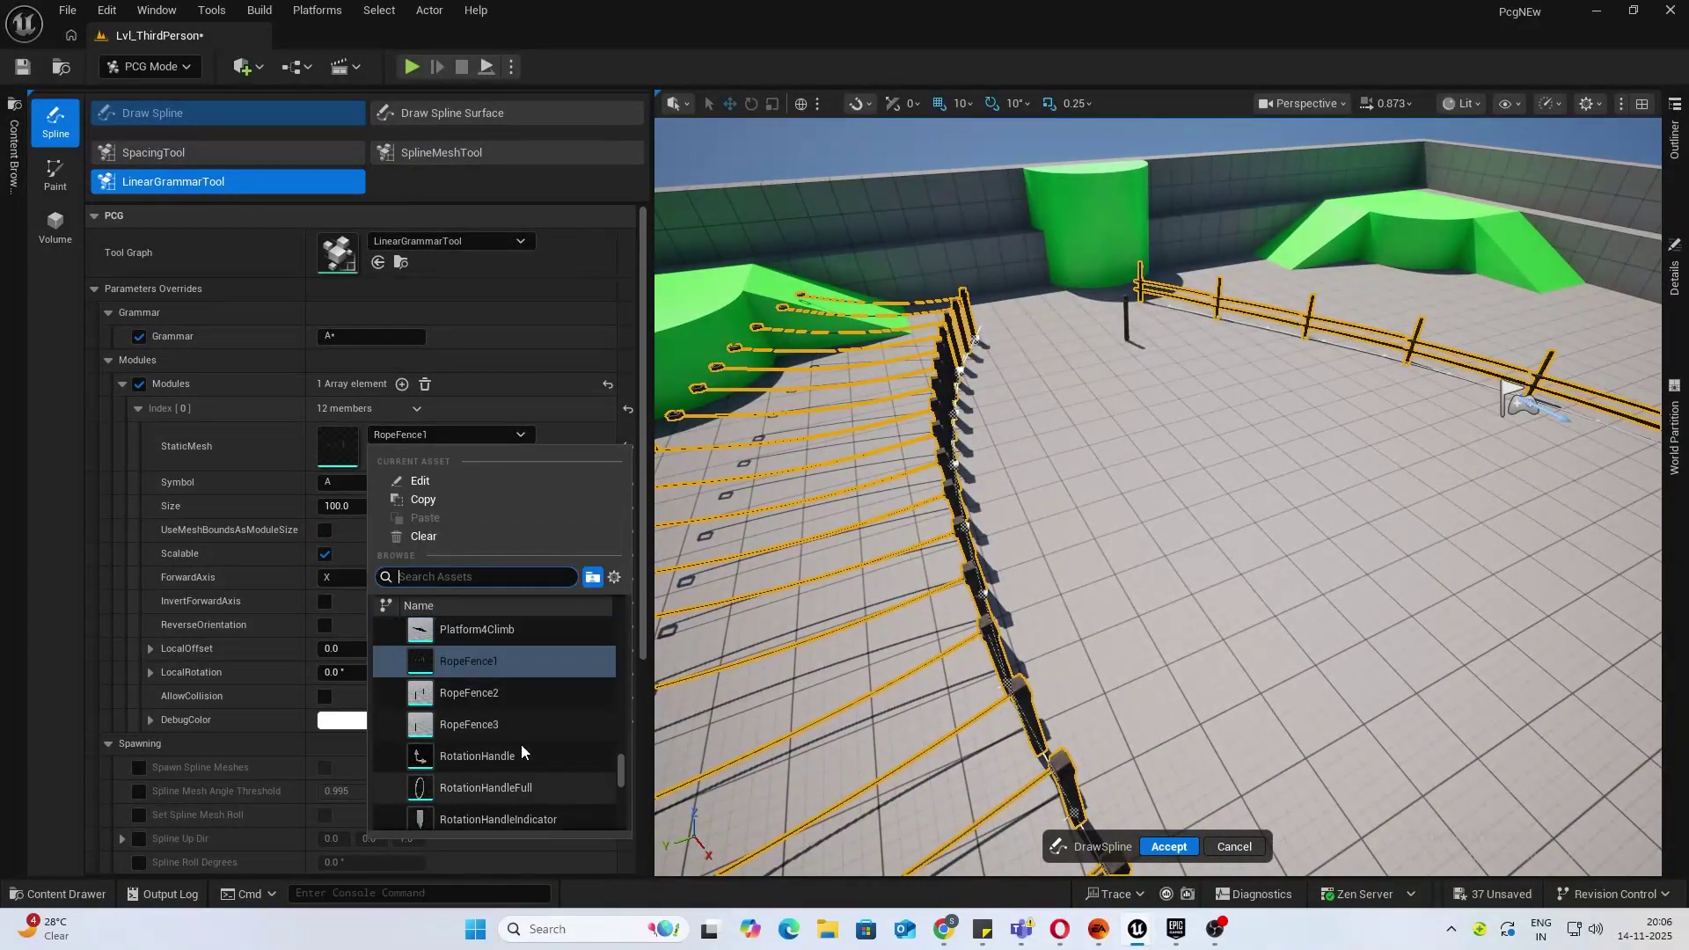
text(fence)
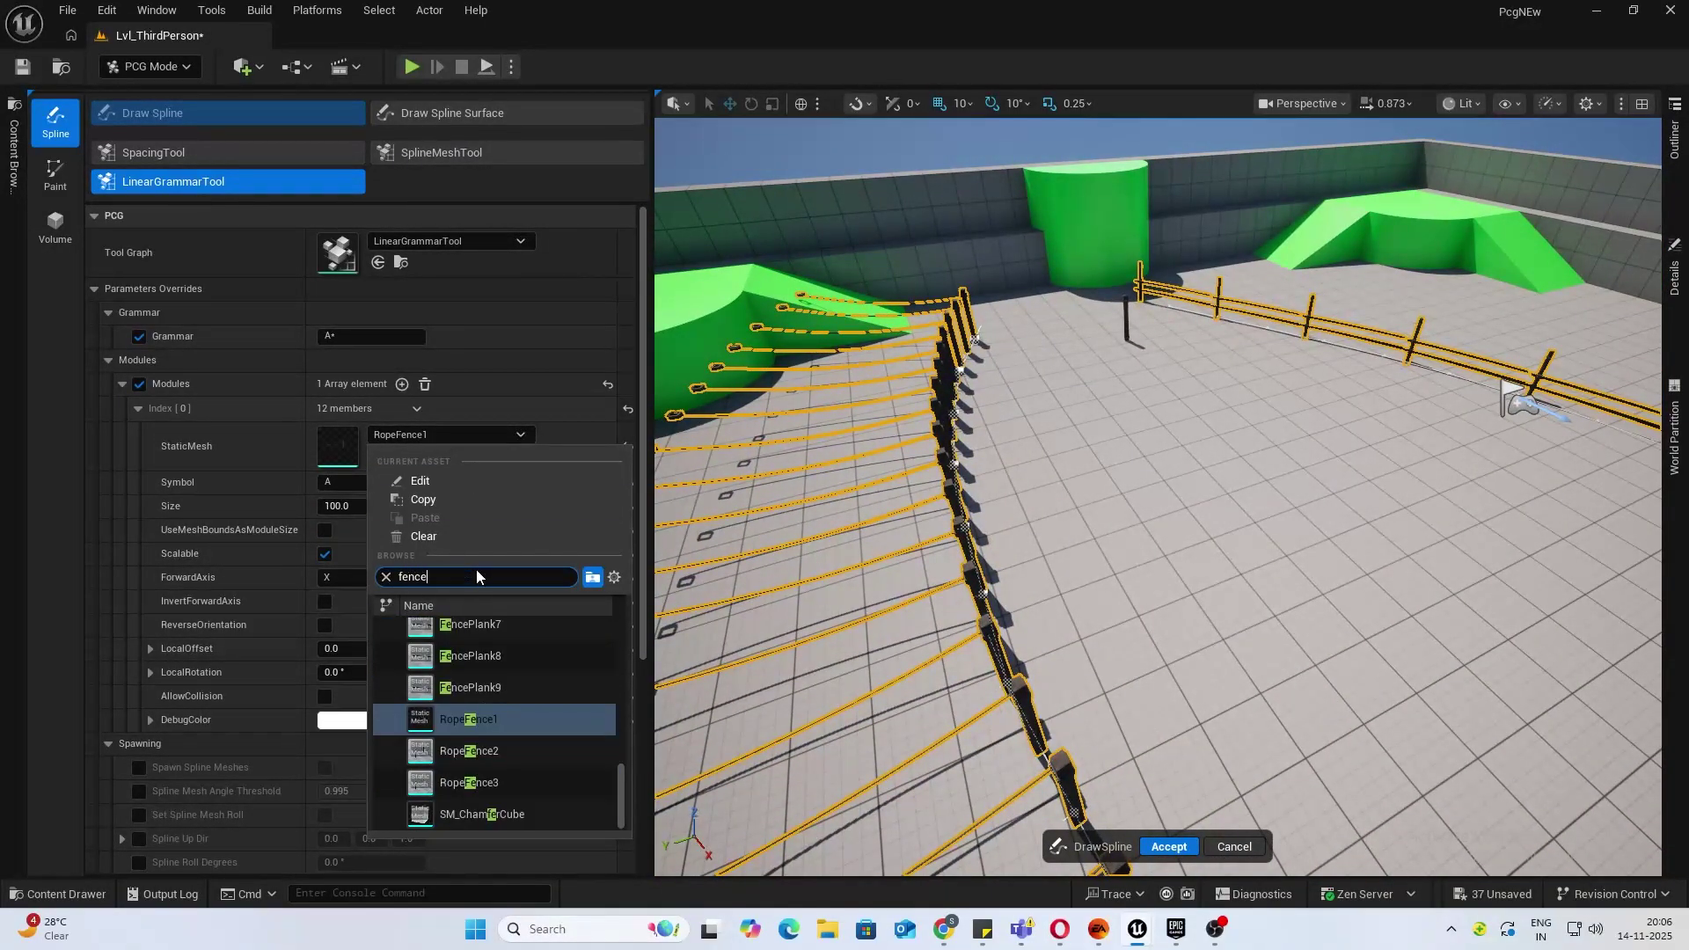
click(471, 689)
right_drag(774, 642, 862, 590)
right_drag(1055, 445, 1029, 444)
Try Fence_A as the first module's static mesh.
click(482, 434)
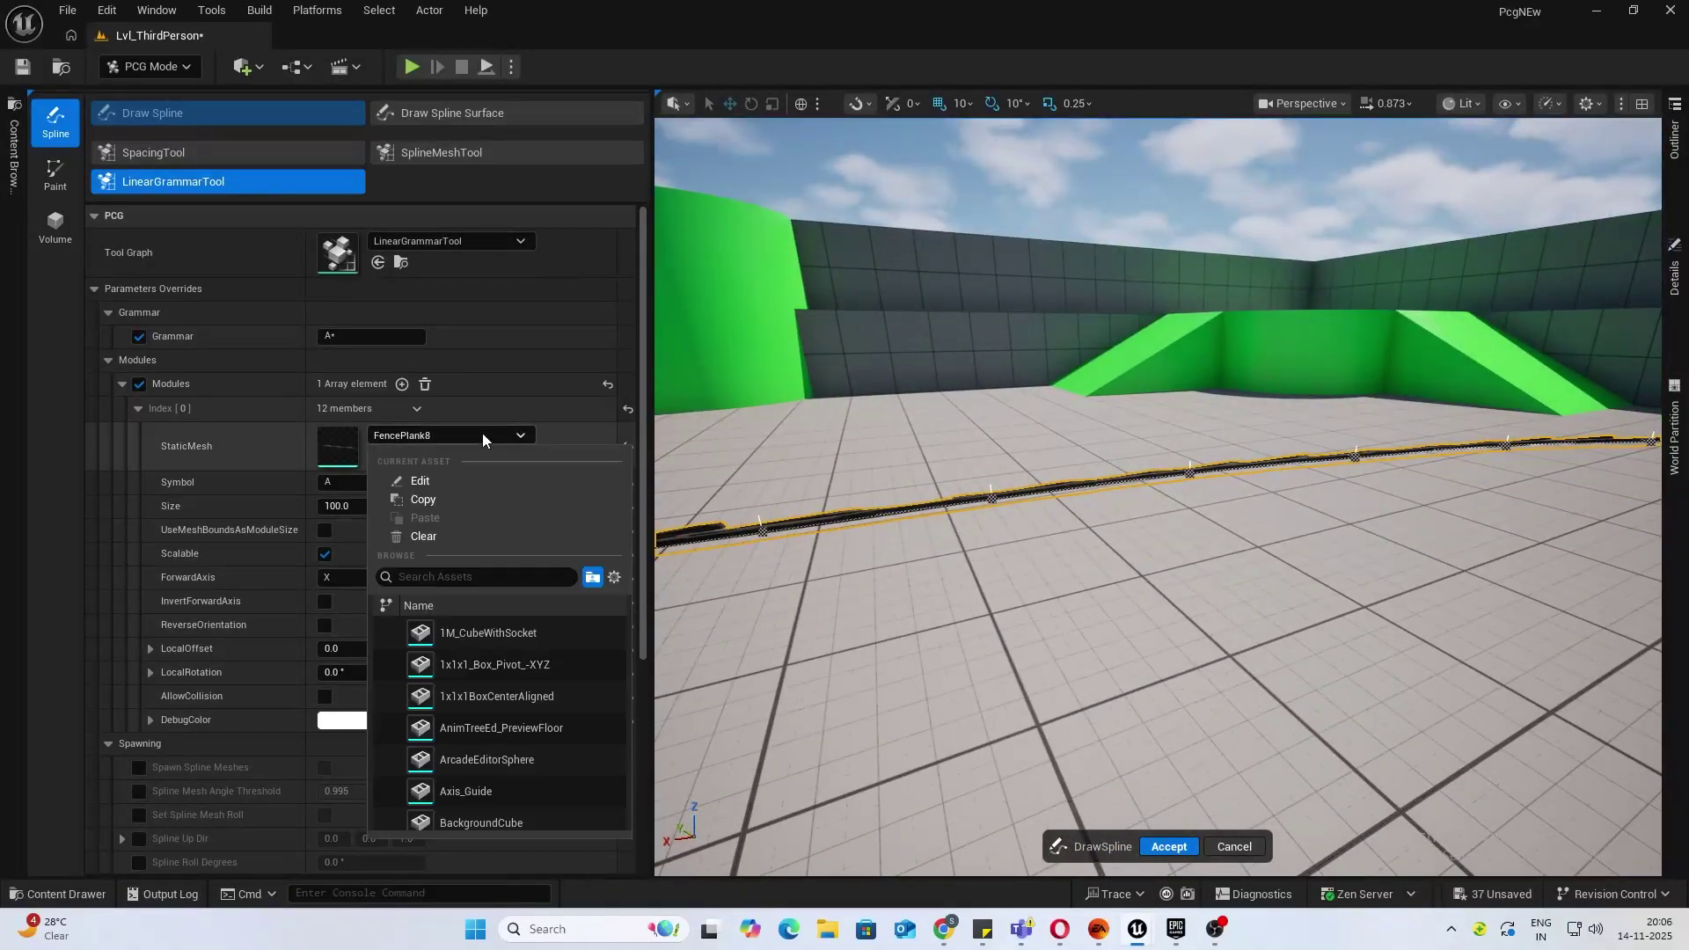
text(fence)
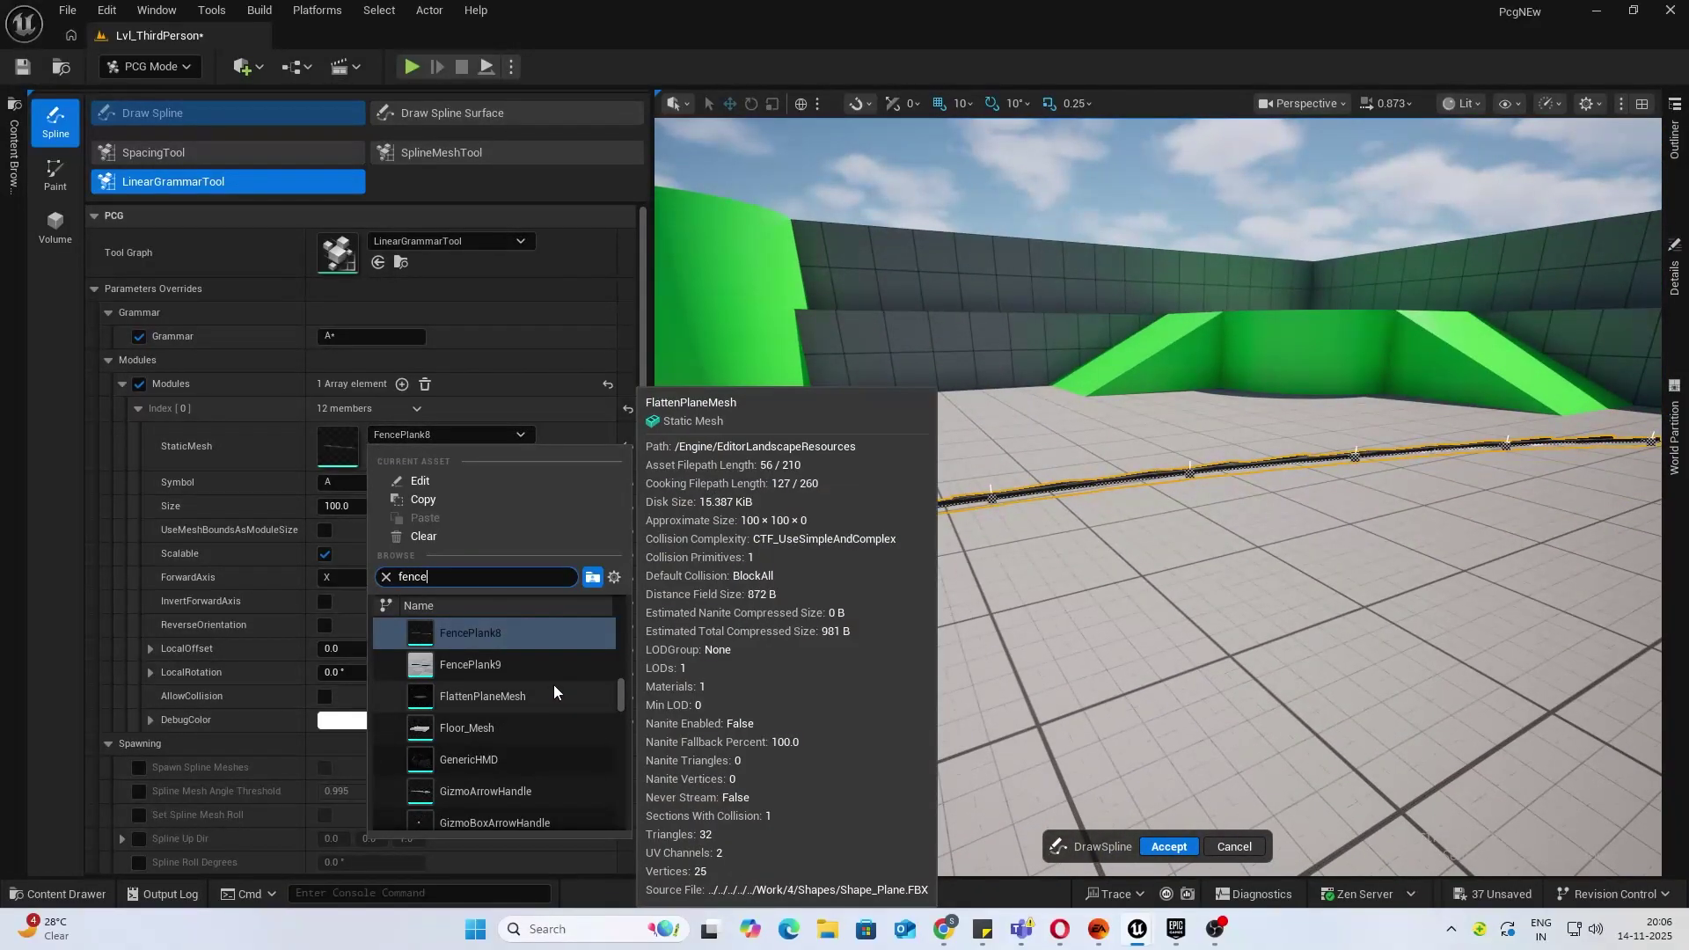
scroll(553, 747, up, 5)
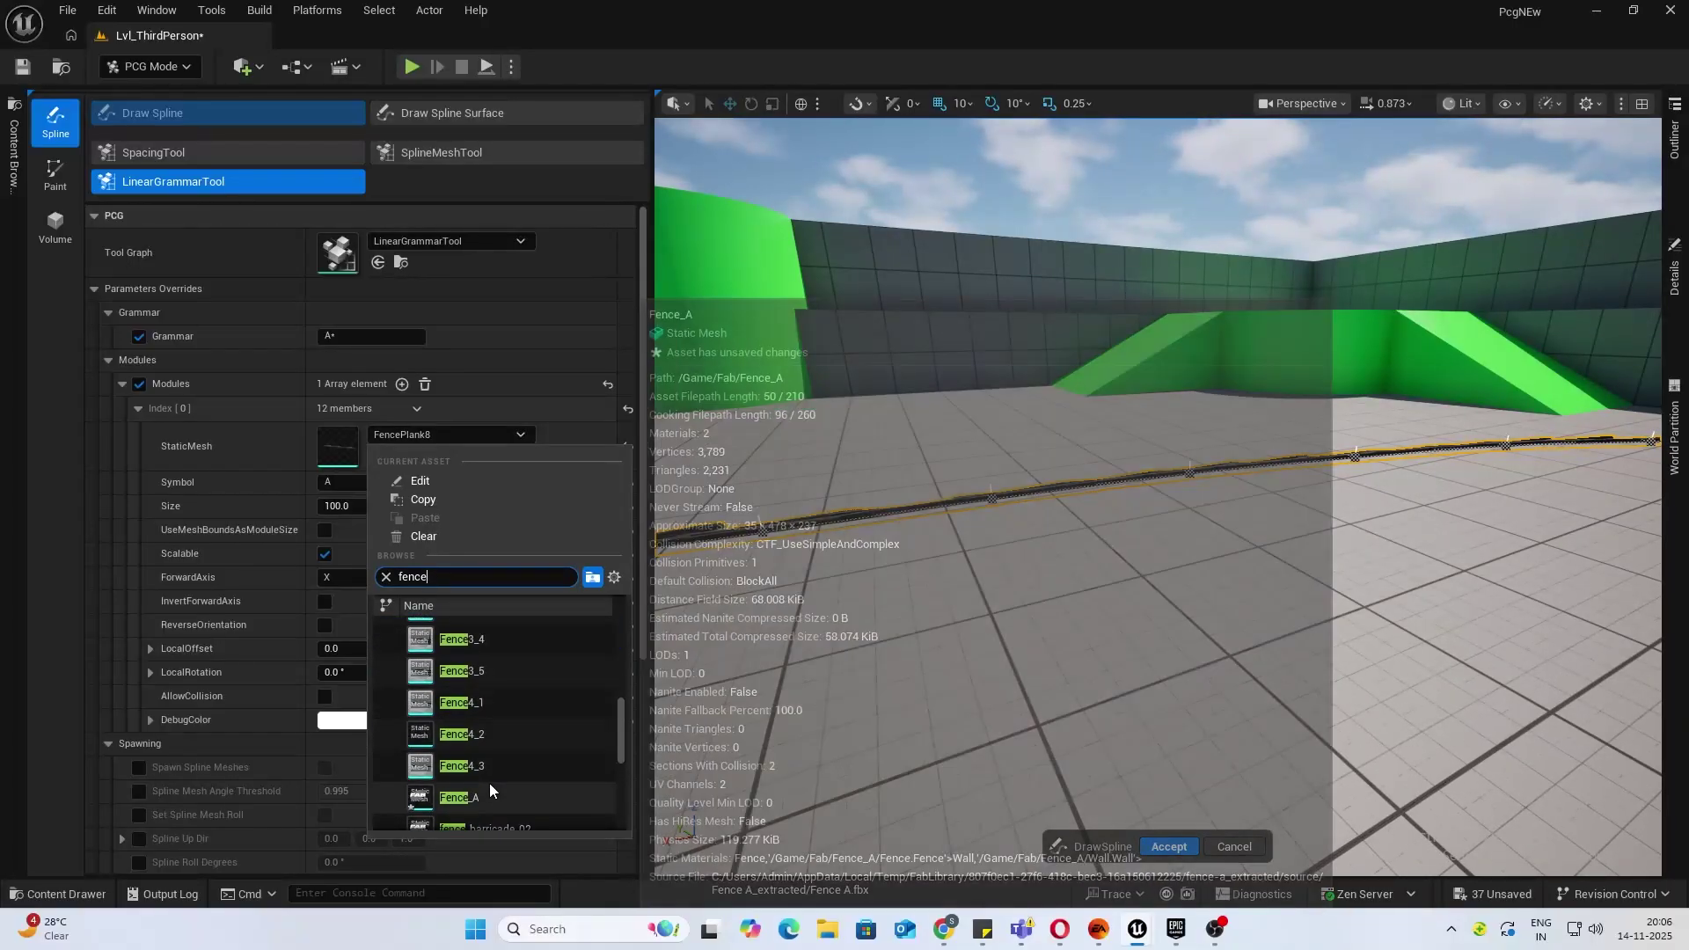
click(466, 797)
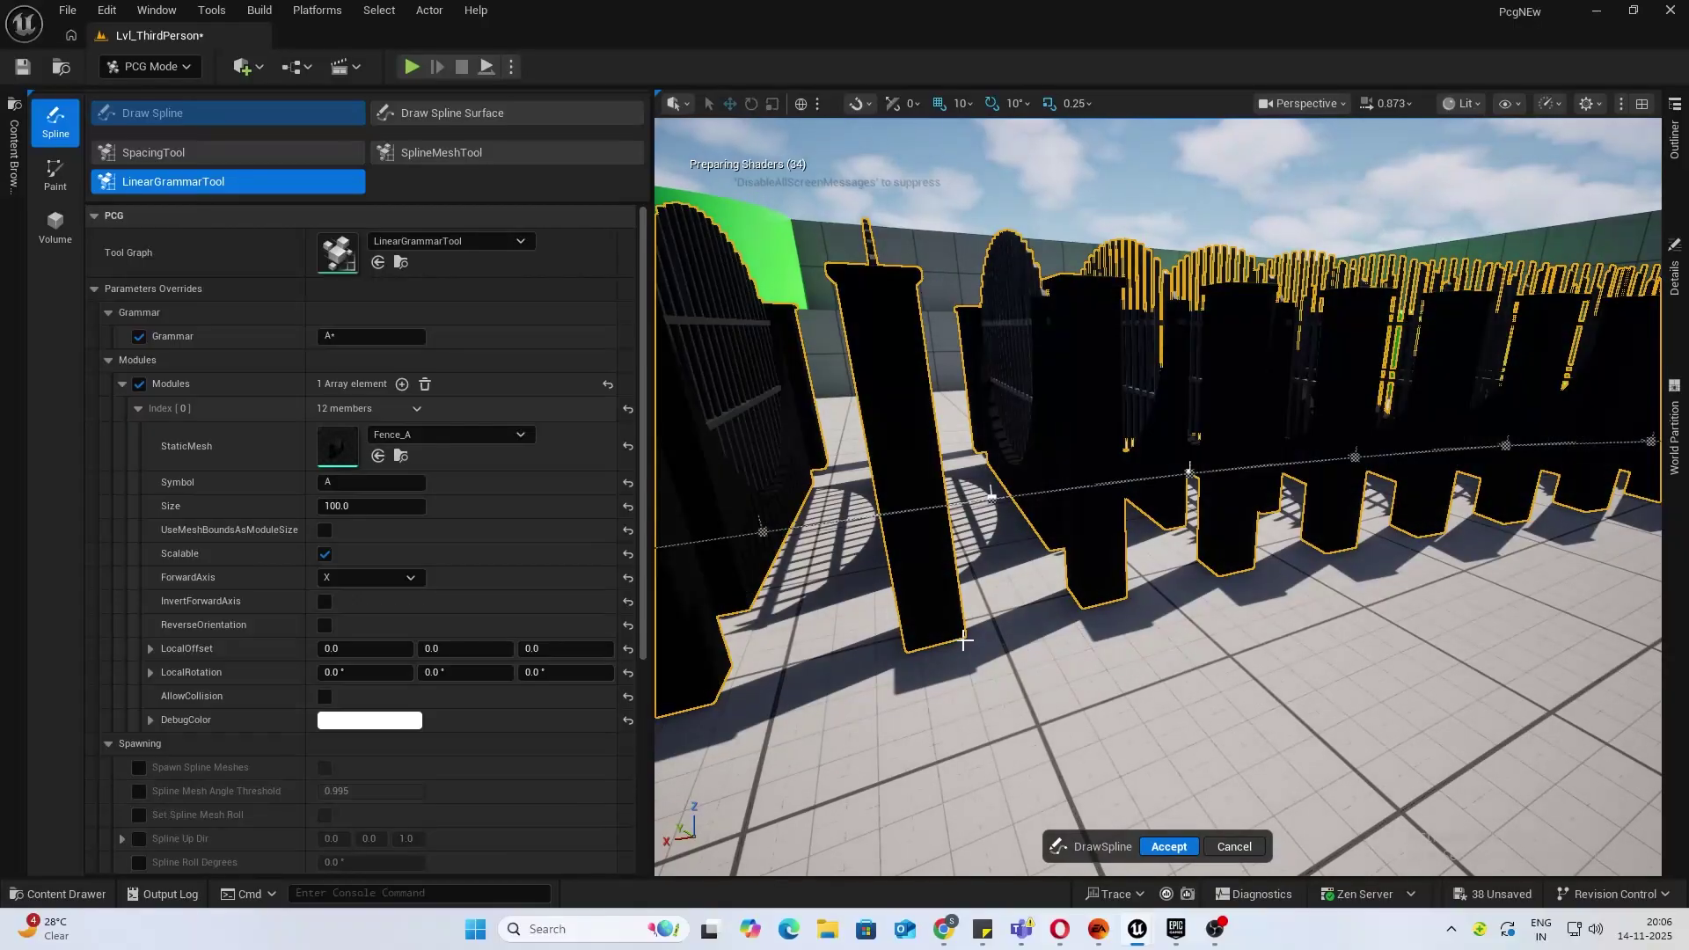
Change the first module's static mesh to Fence3_3 and inspect the fence along the spline.
click(498, 434)
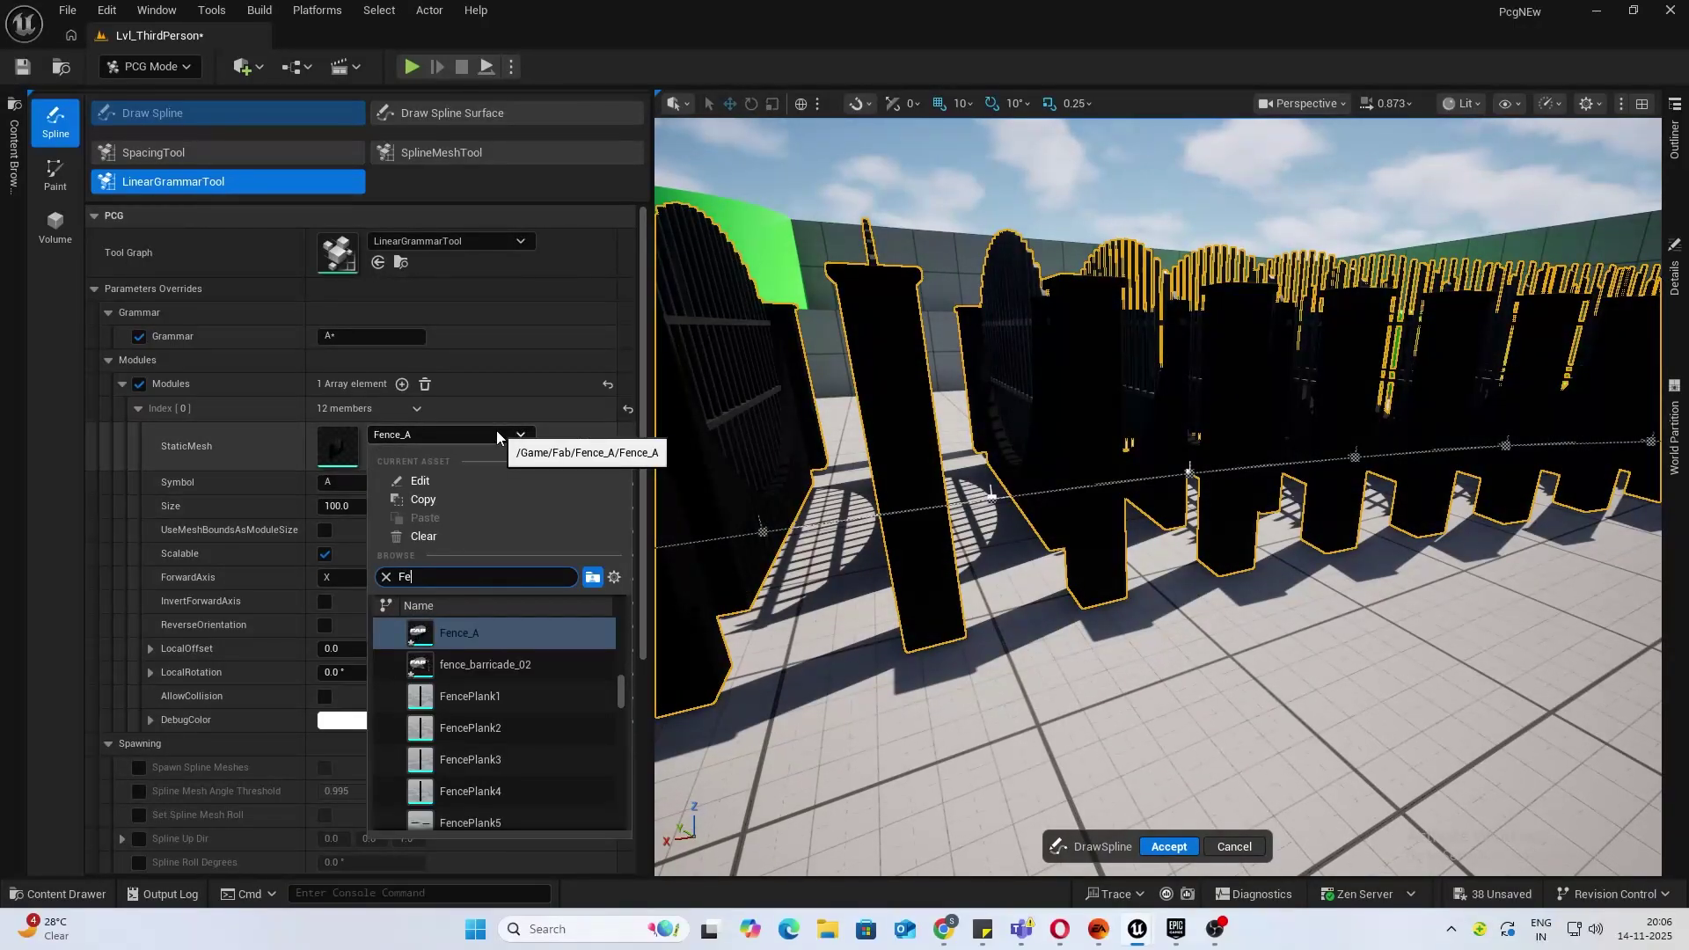
scroll(547, 689, up, 1)
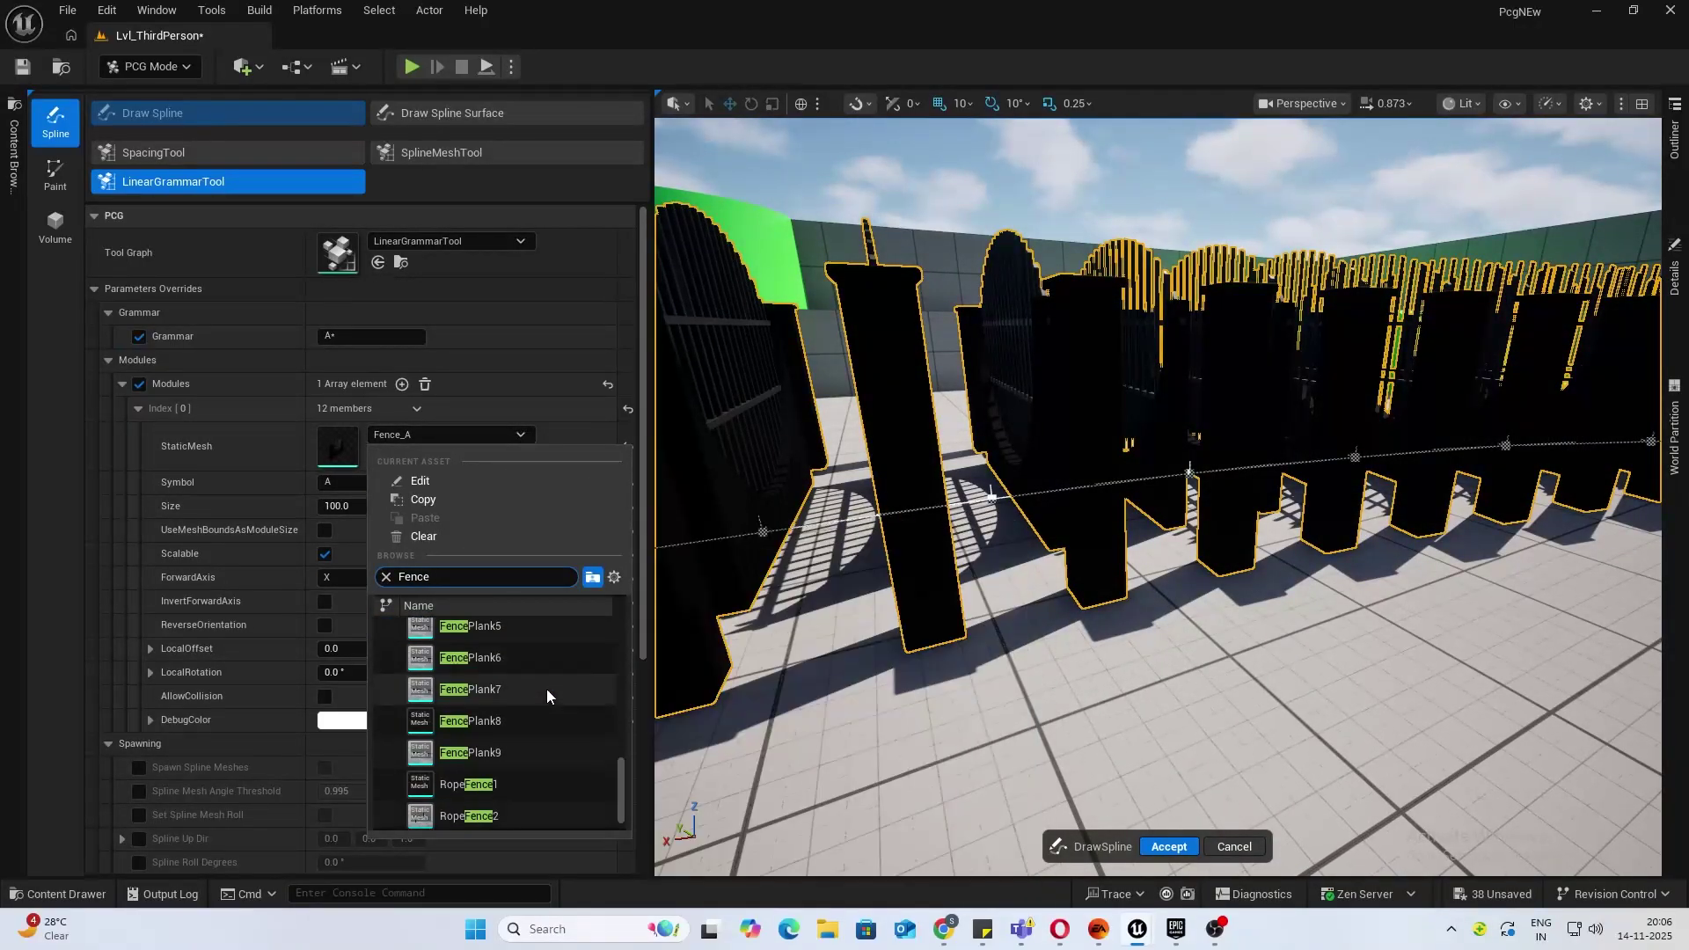
scroll(505, 757, up, 2)
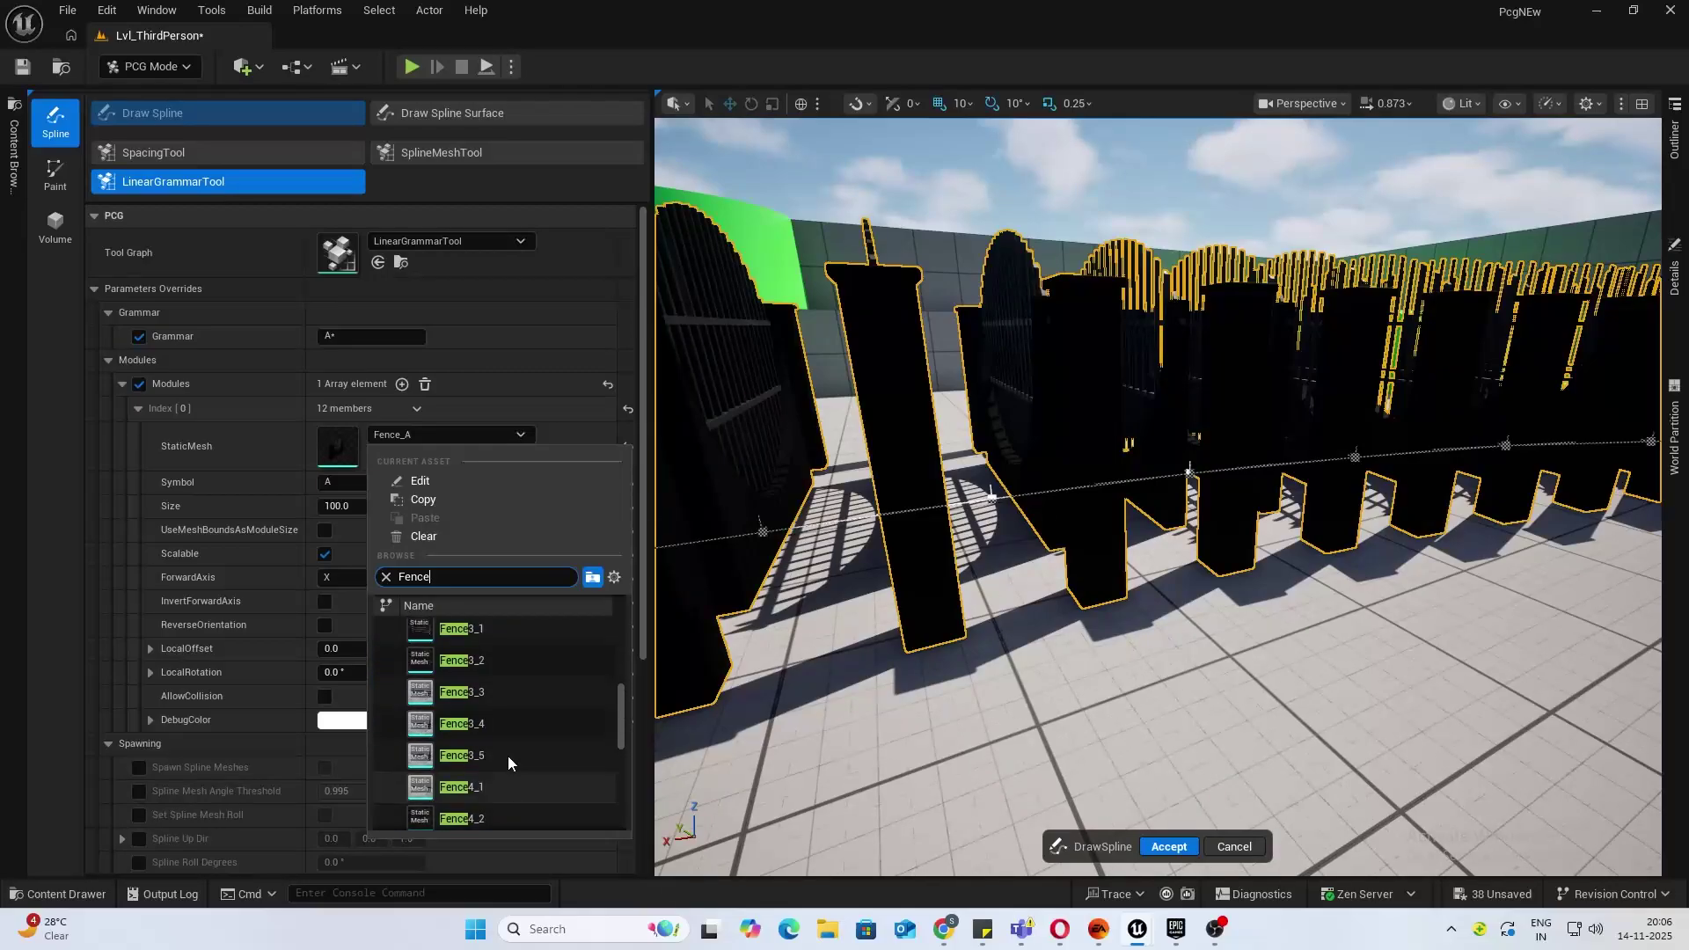
click(475, 690)
right_drag(1158, 497, 1126, 432)
Set the first module's size to 332 and inspect the spacing of the fence segments.
click(356, 507)
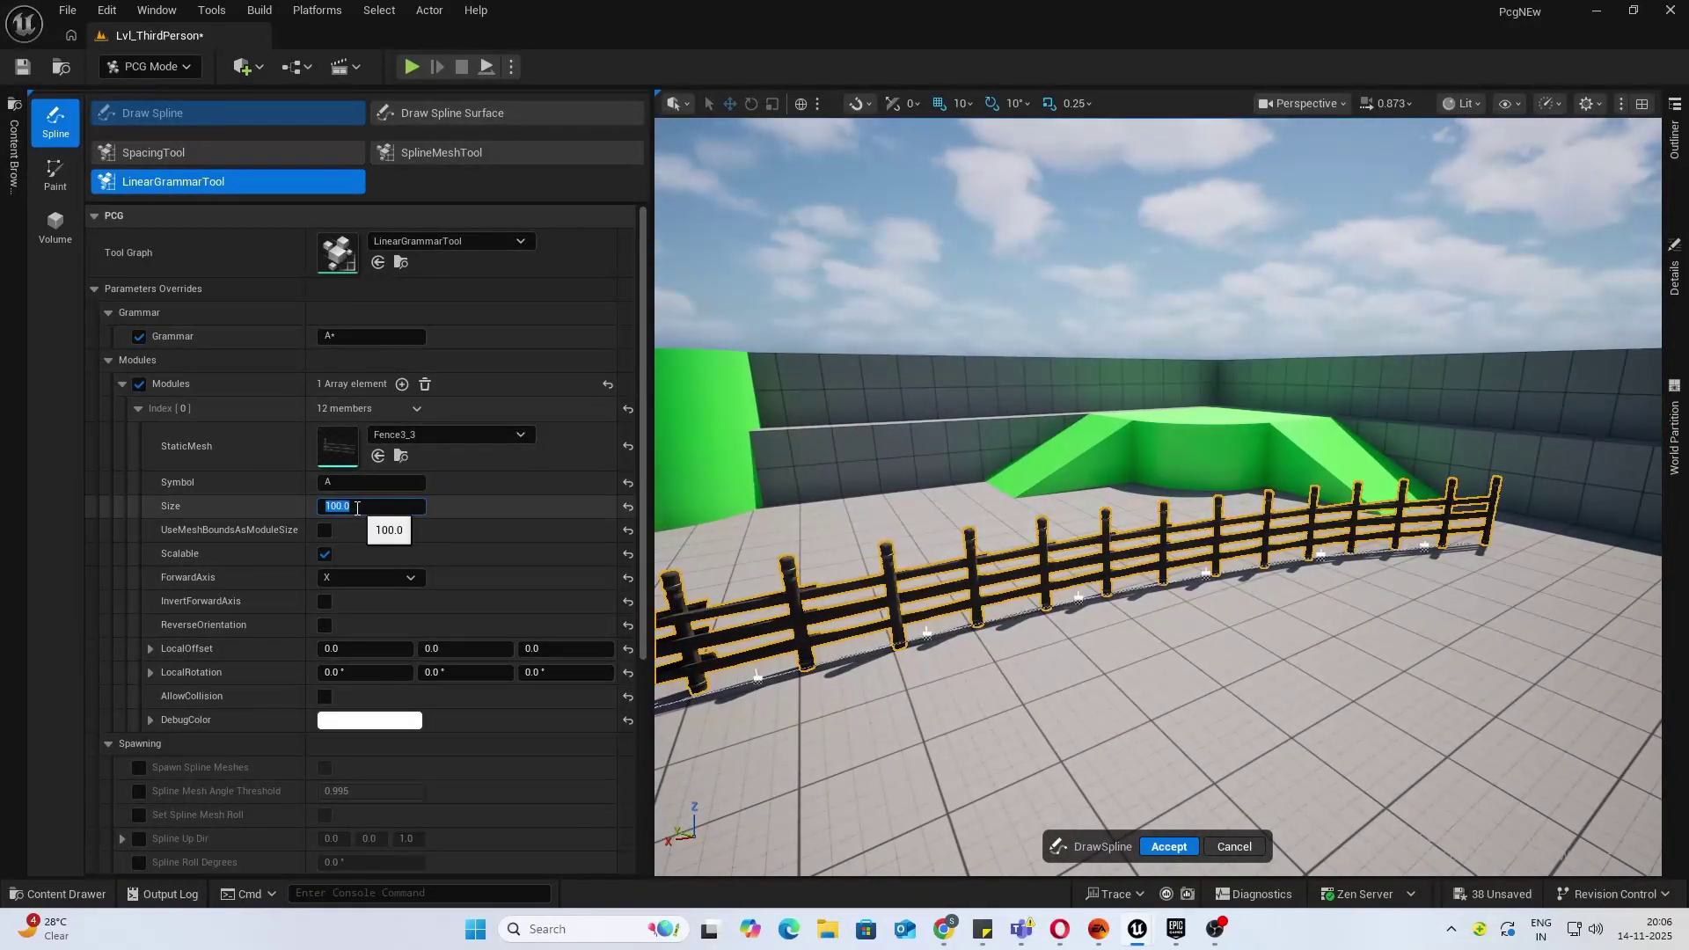
text(332)
key(Return)
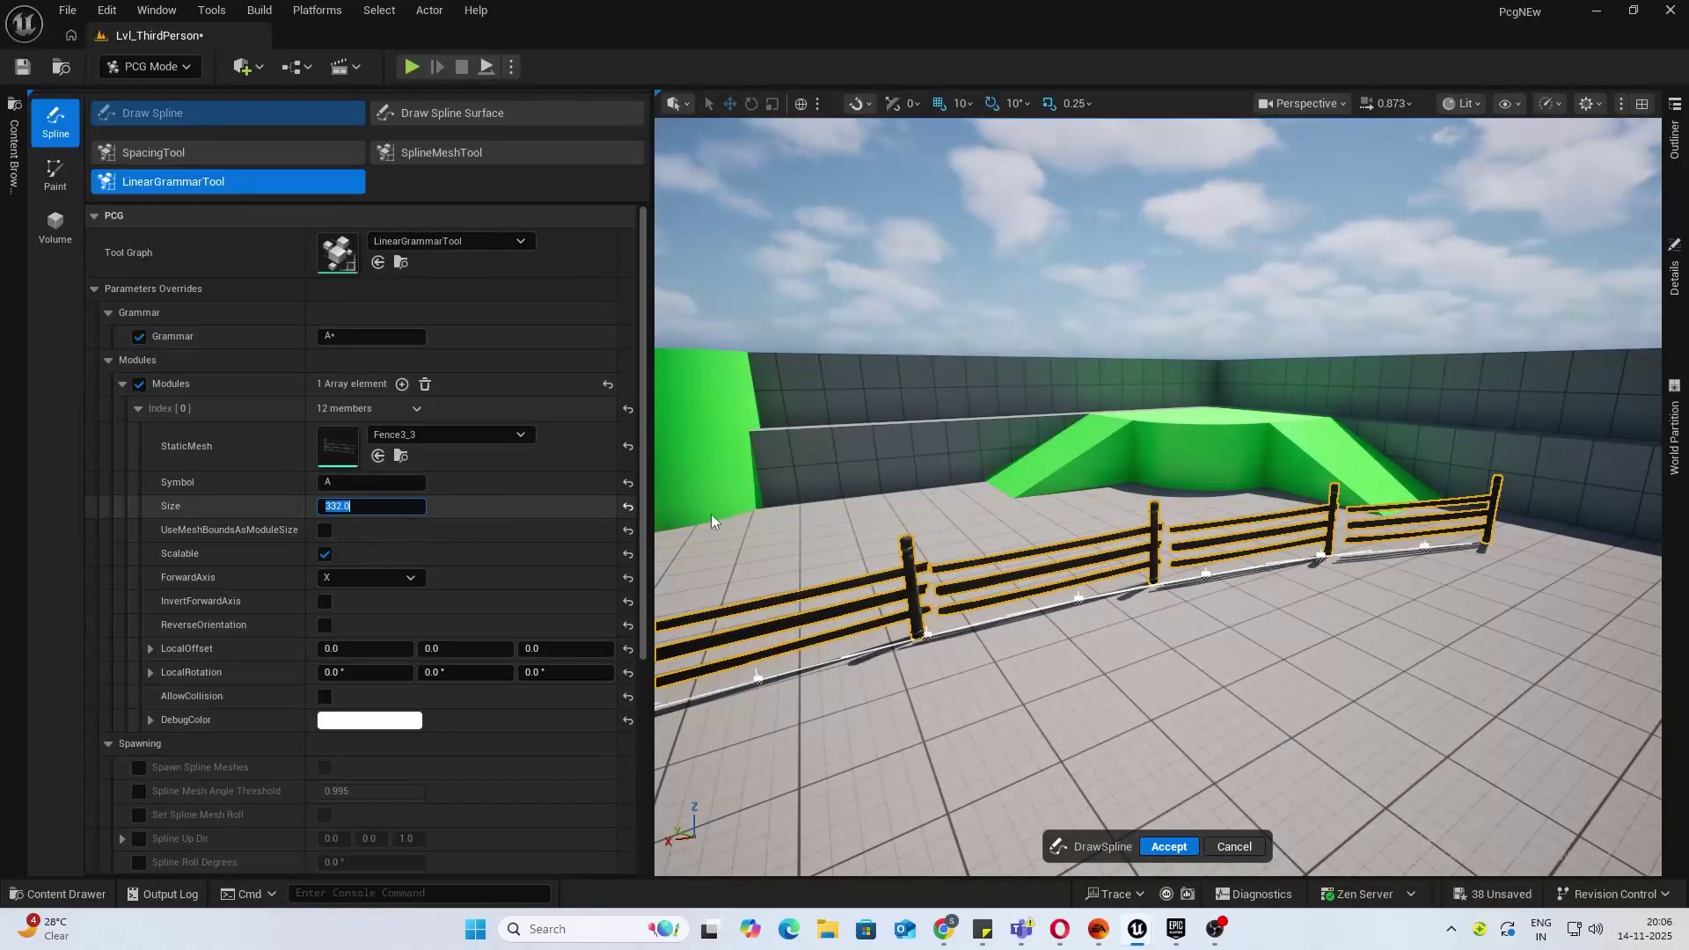
mouse_move(1157, 497)
right_down()
mouse_move(1038, 545)
mouse_move(1042, 572)
mouse_move(1099, 493)
mouse_move(1258, 506)
mouse_move(968, 484)
mouse_move(1170, 528)
right_up()
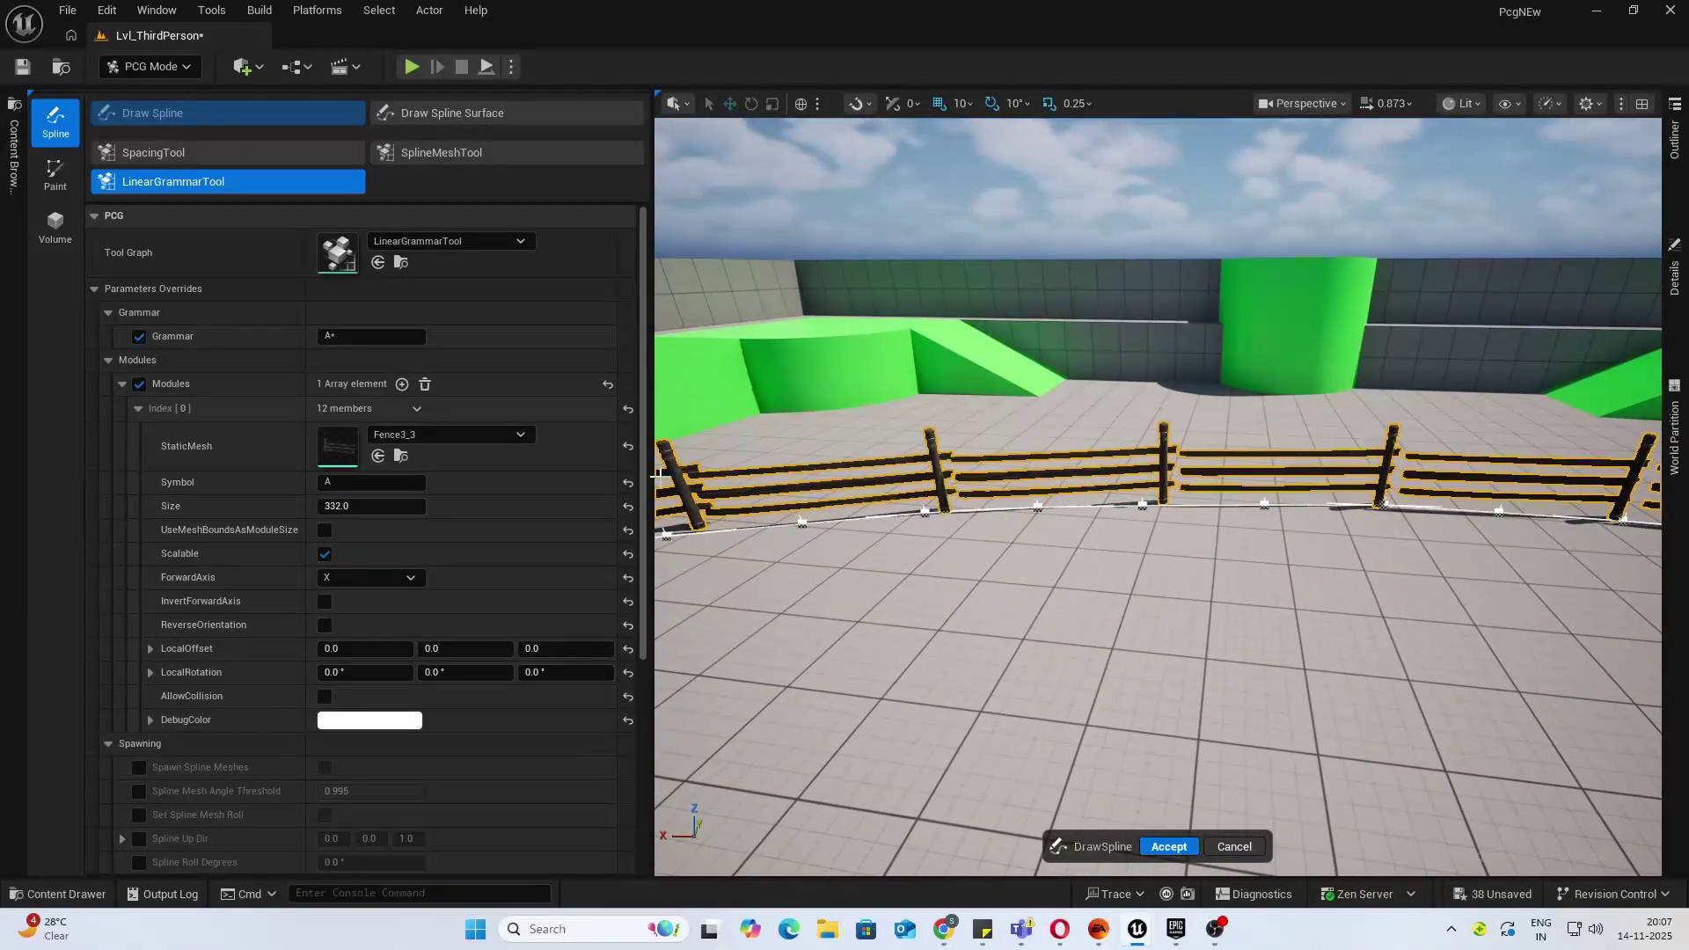
Browse to the Fence3_3 asset's SingleParts folder and place the PillarLog3 mesh in the level behind the fence.
click(402, 455)
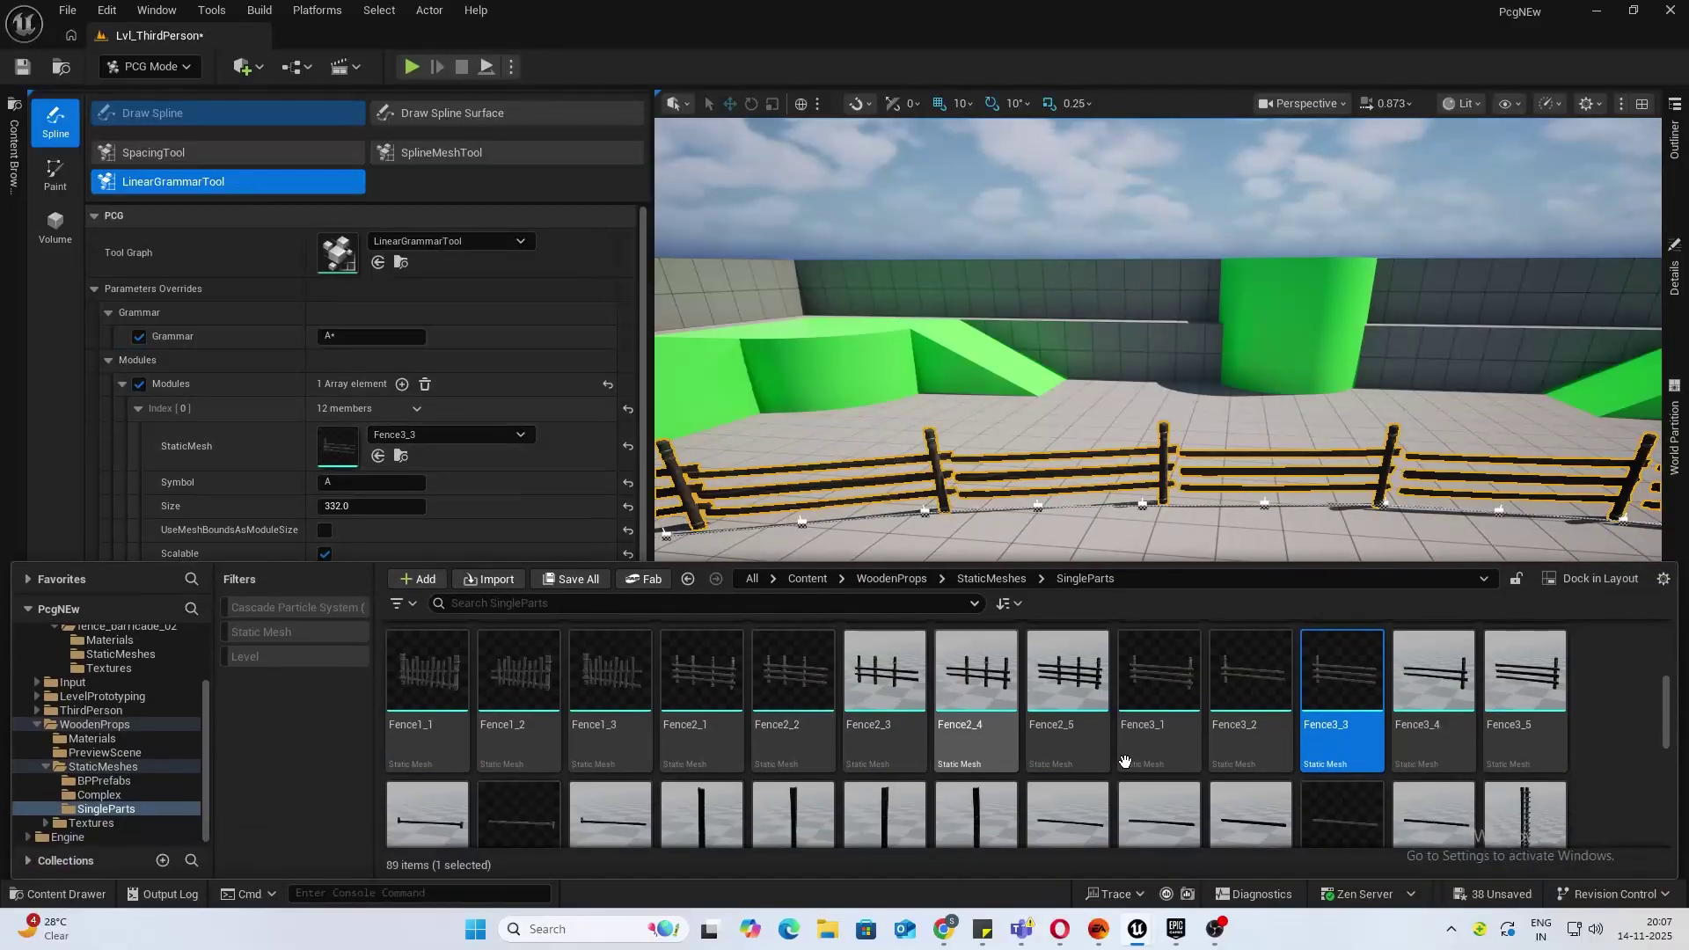
scroll(1260, 772, down, 2)
scroll(1232, 765, down, 1)
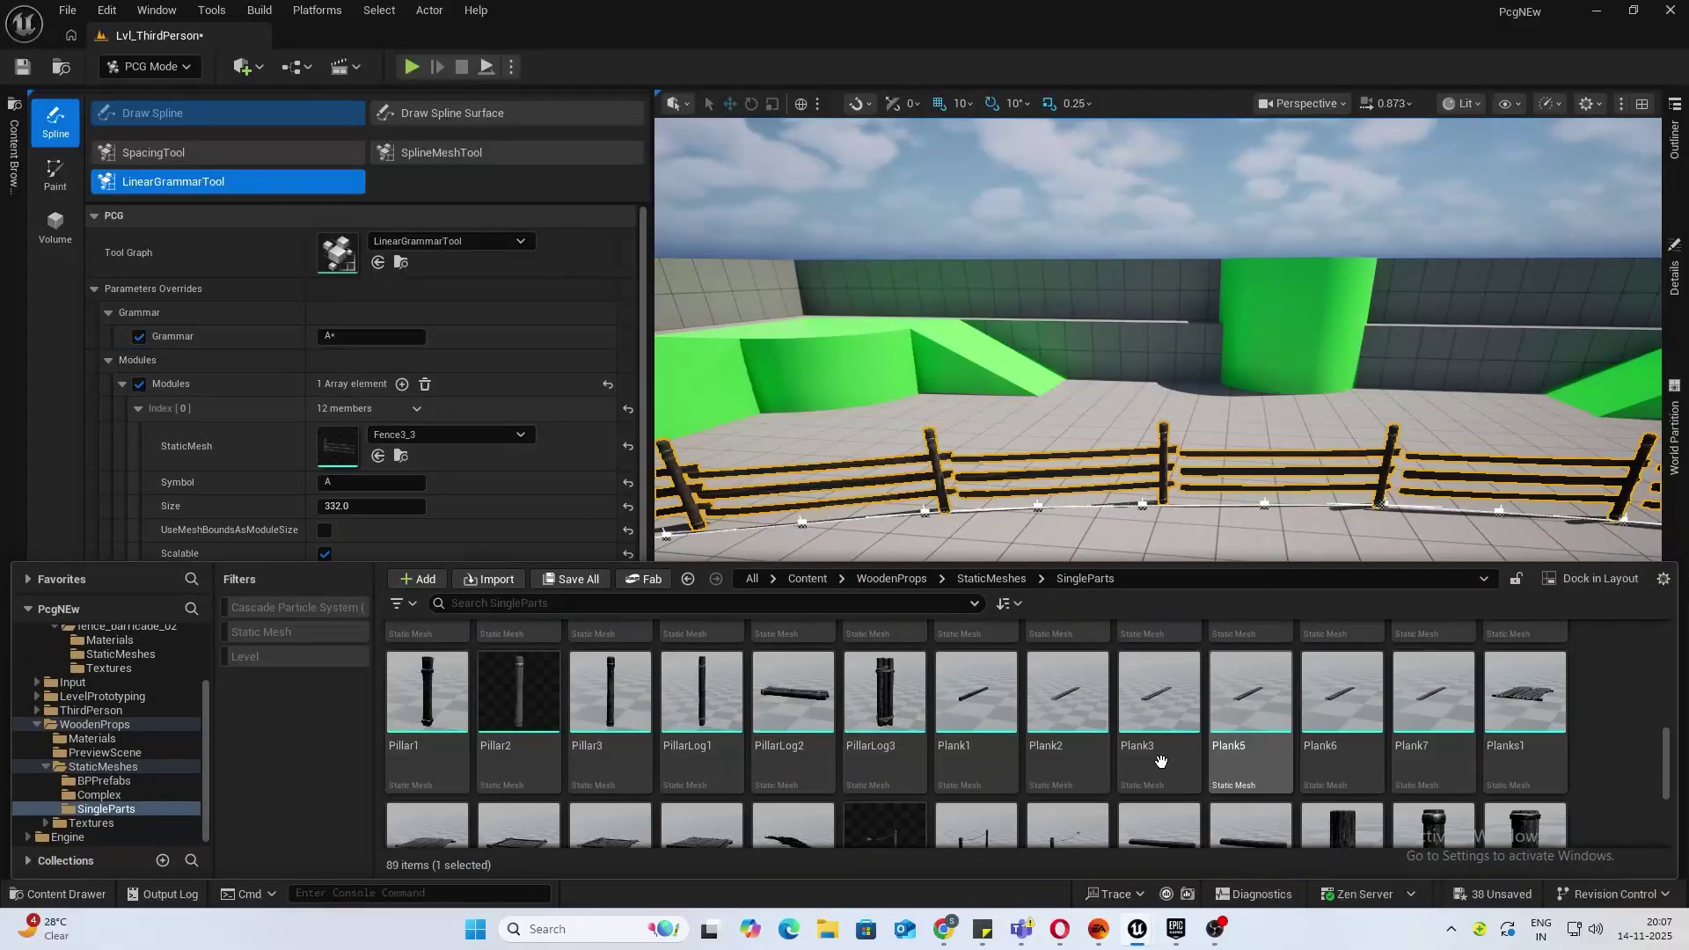
drag(884, 704, 1159, 506)
Draw a new curved spline across the open arena floor in front of the placed pillar.
right_drag(1243, 572, 1232, 615)
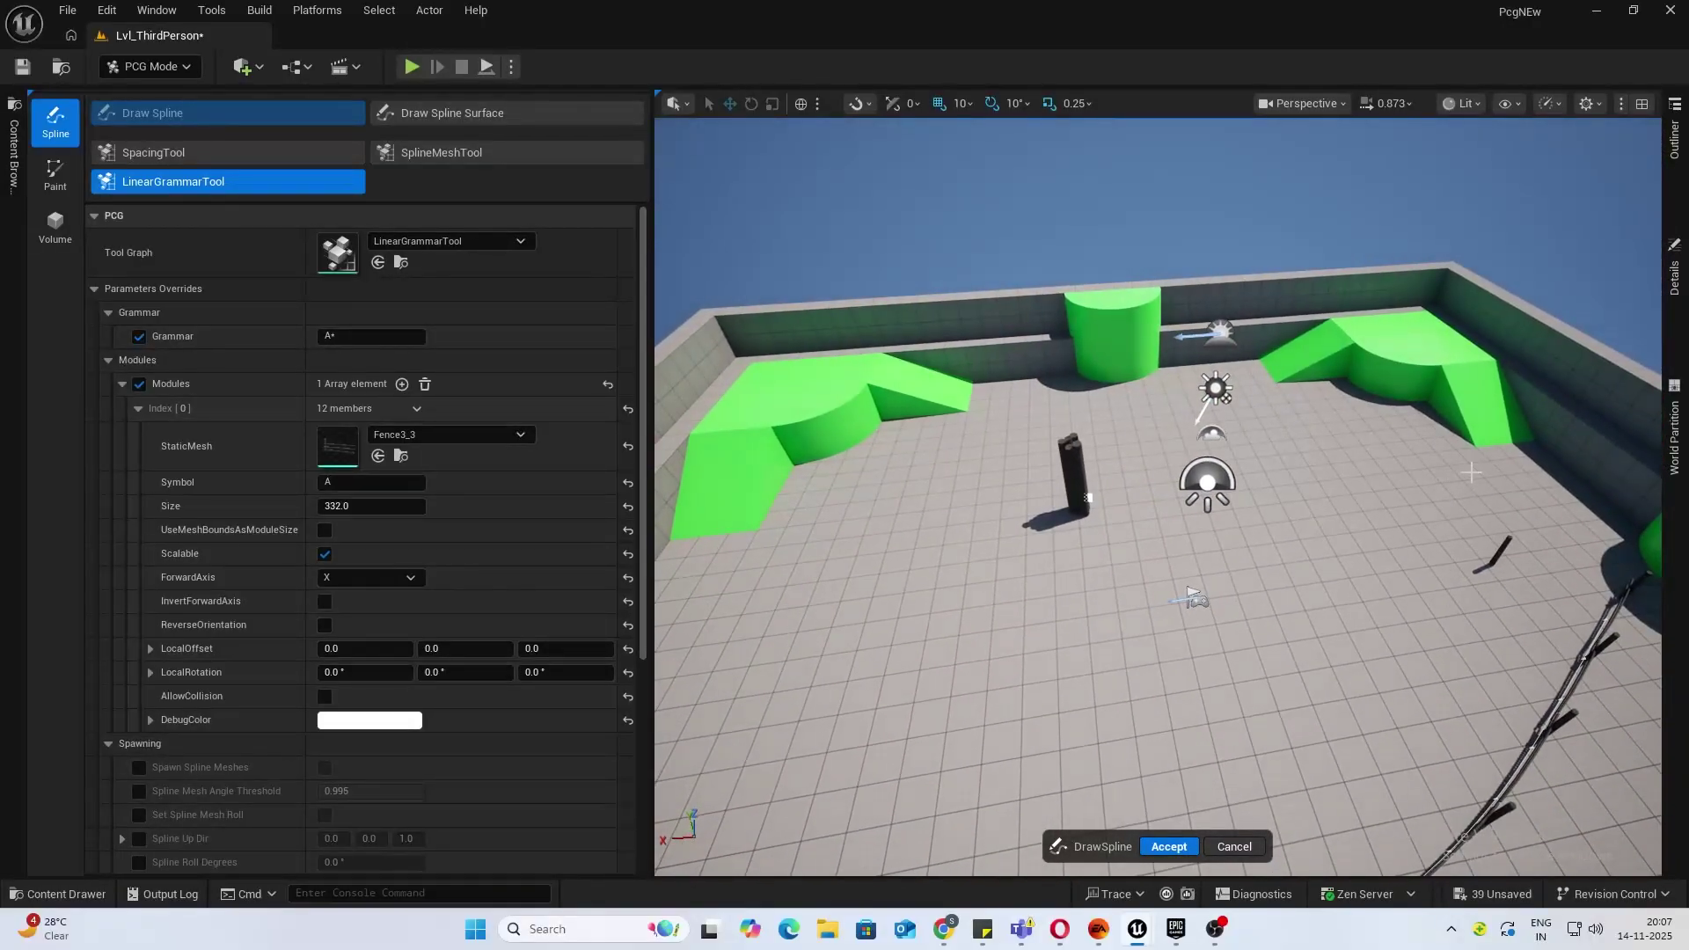
drag(1104, 626, 710, 618)
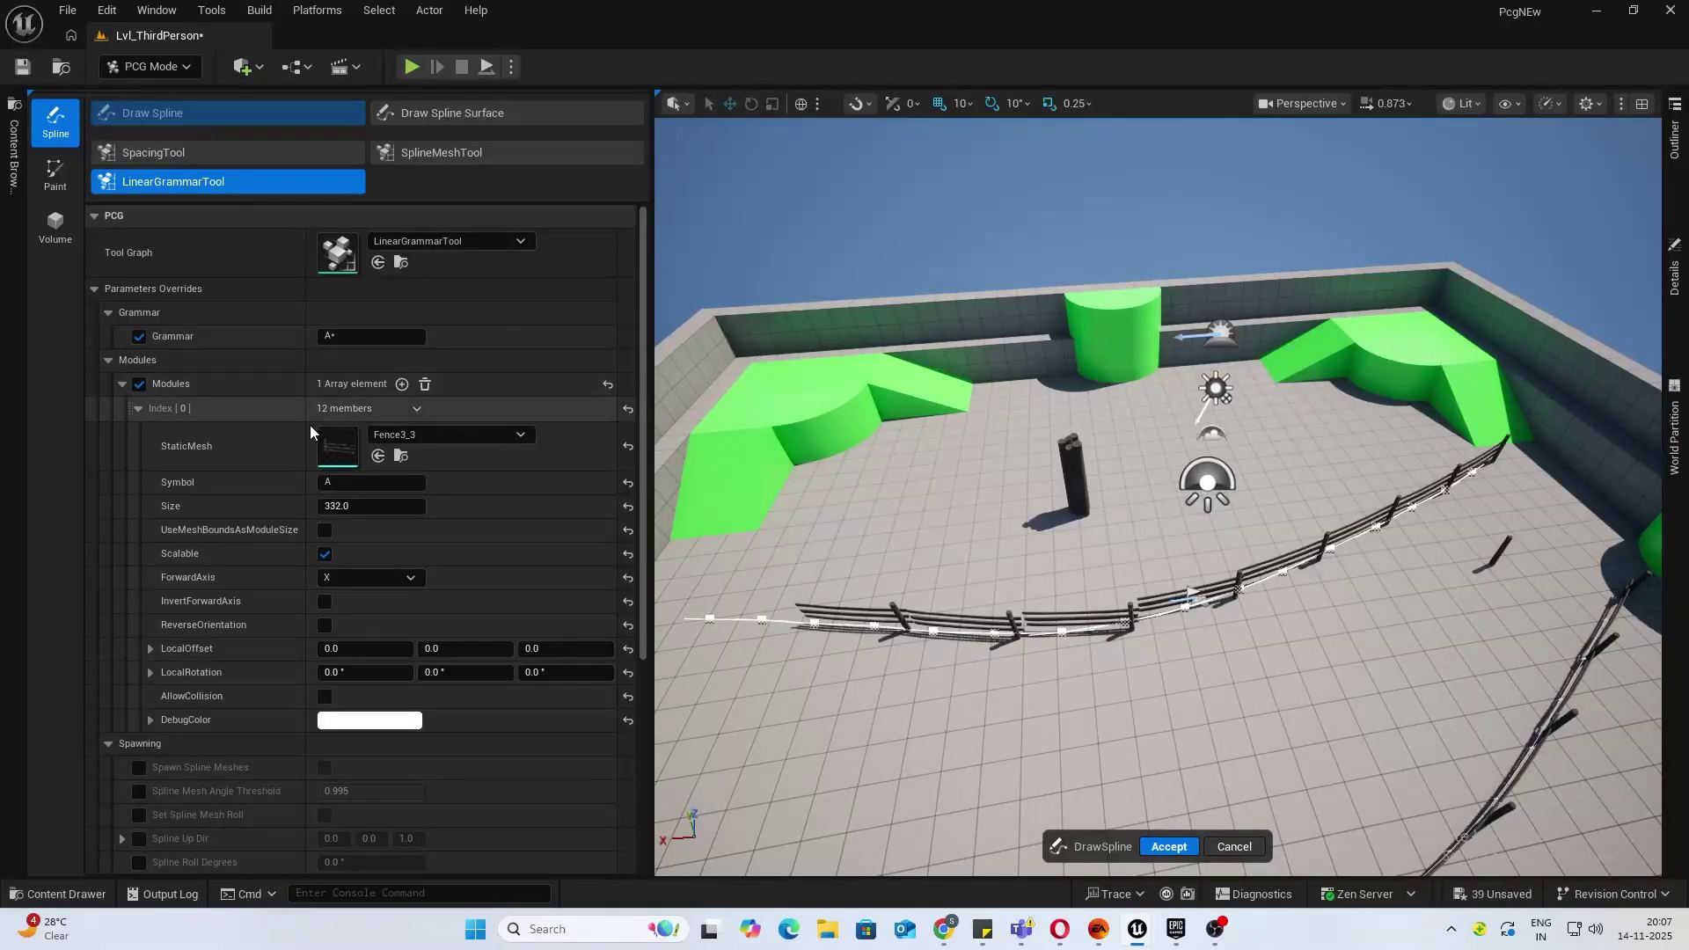
Add a second module with PillarLog3 as its static mesh and inspect the new fence.
click(401, 386)
click(419, 777)
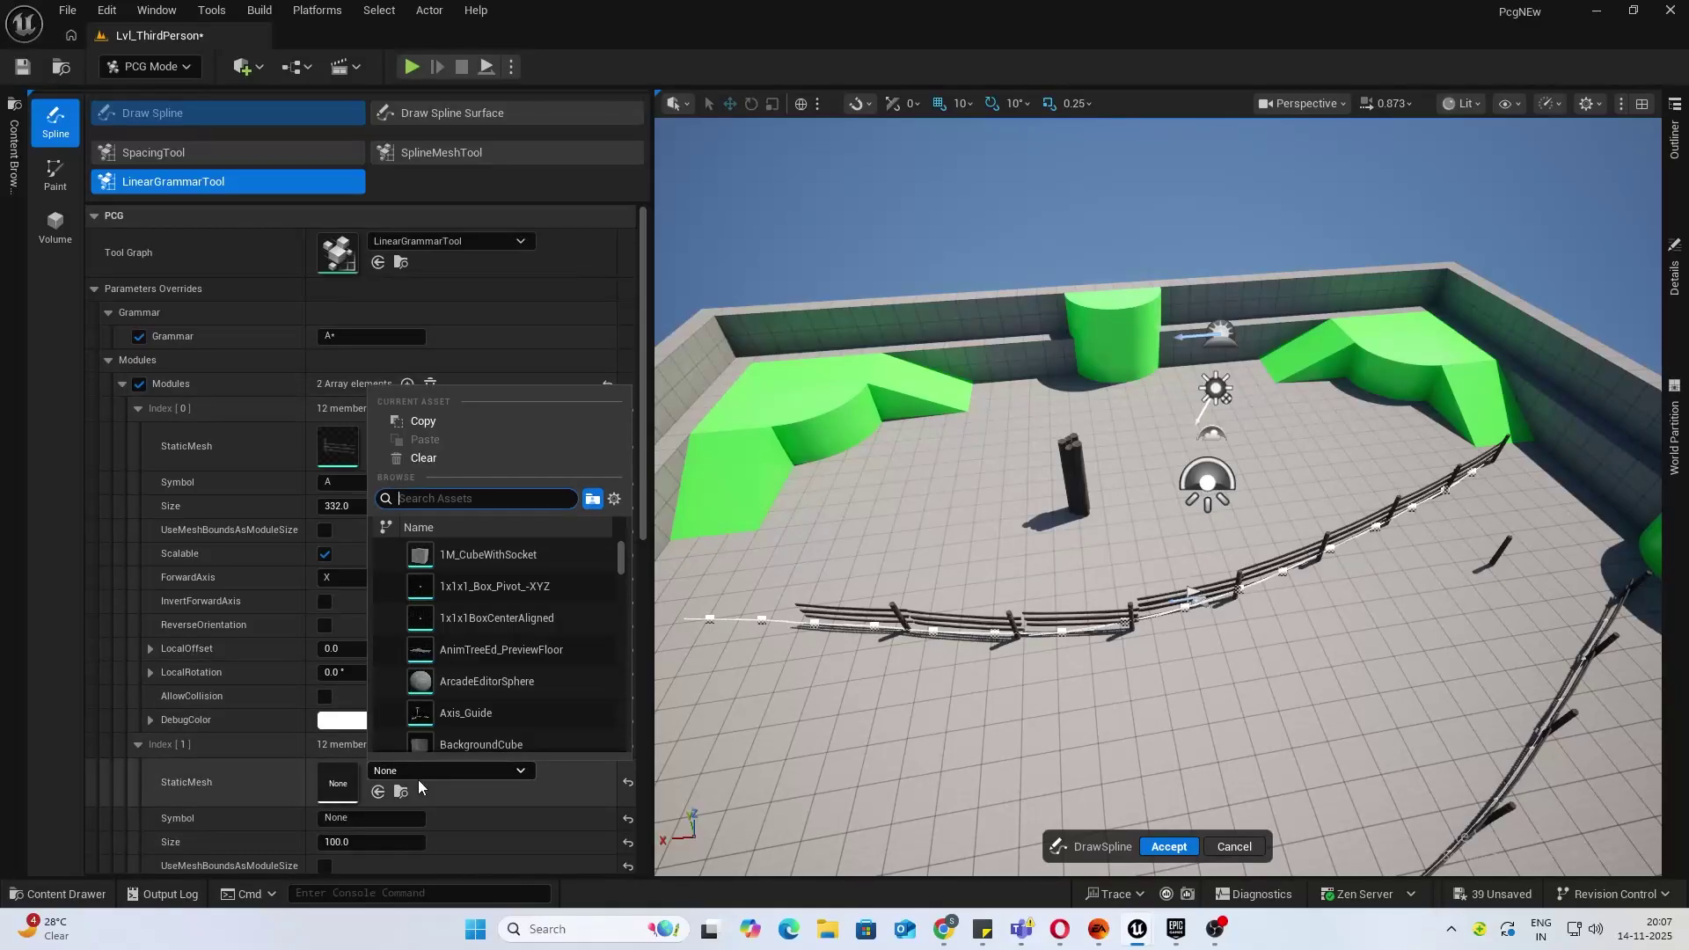
text(Pillar)
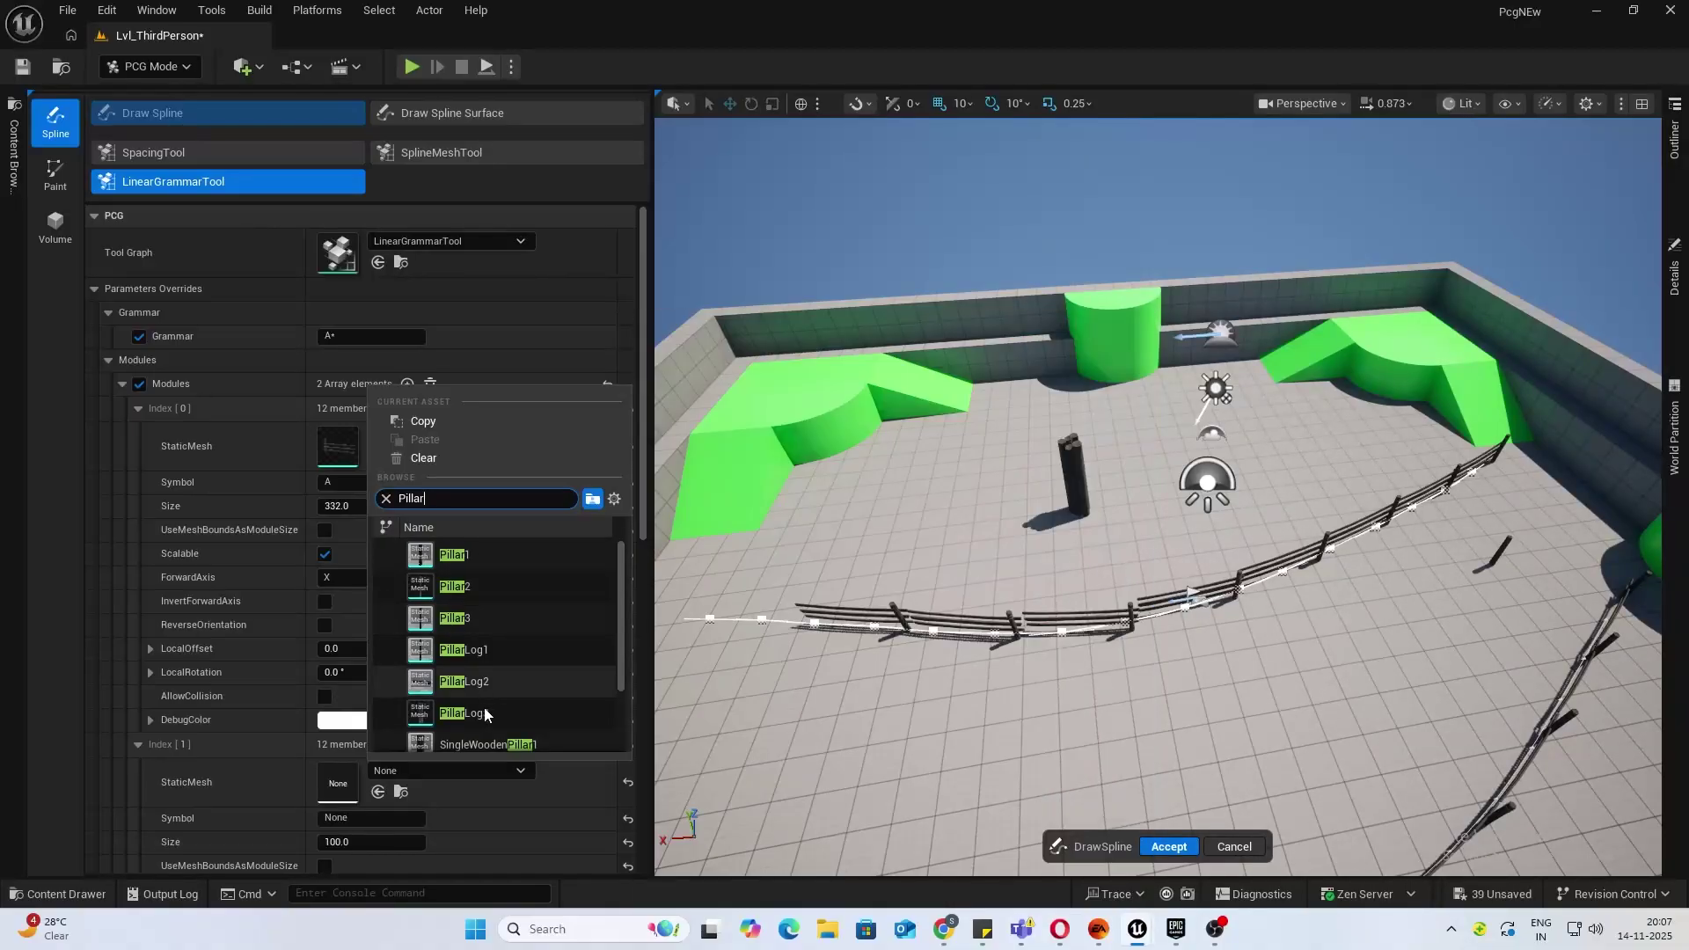
click(484, 710)
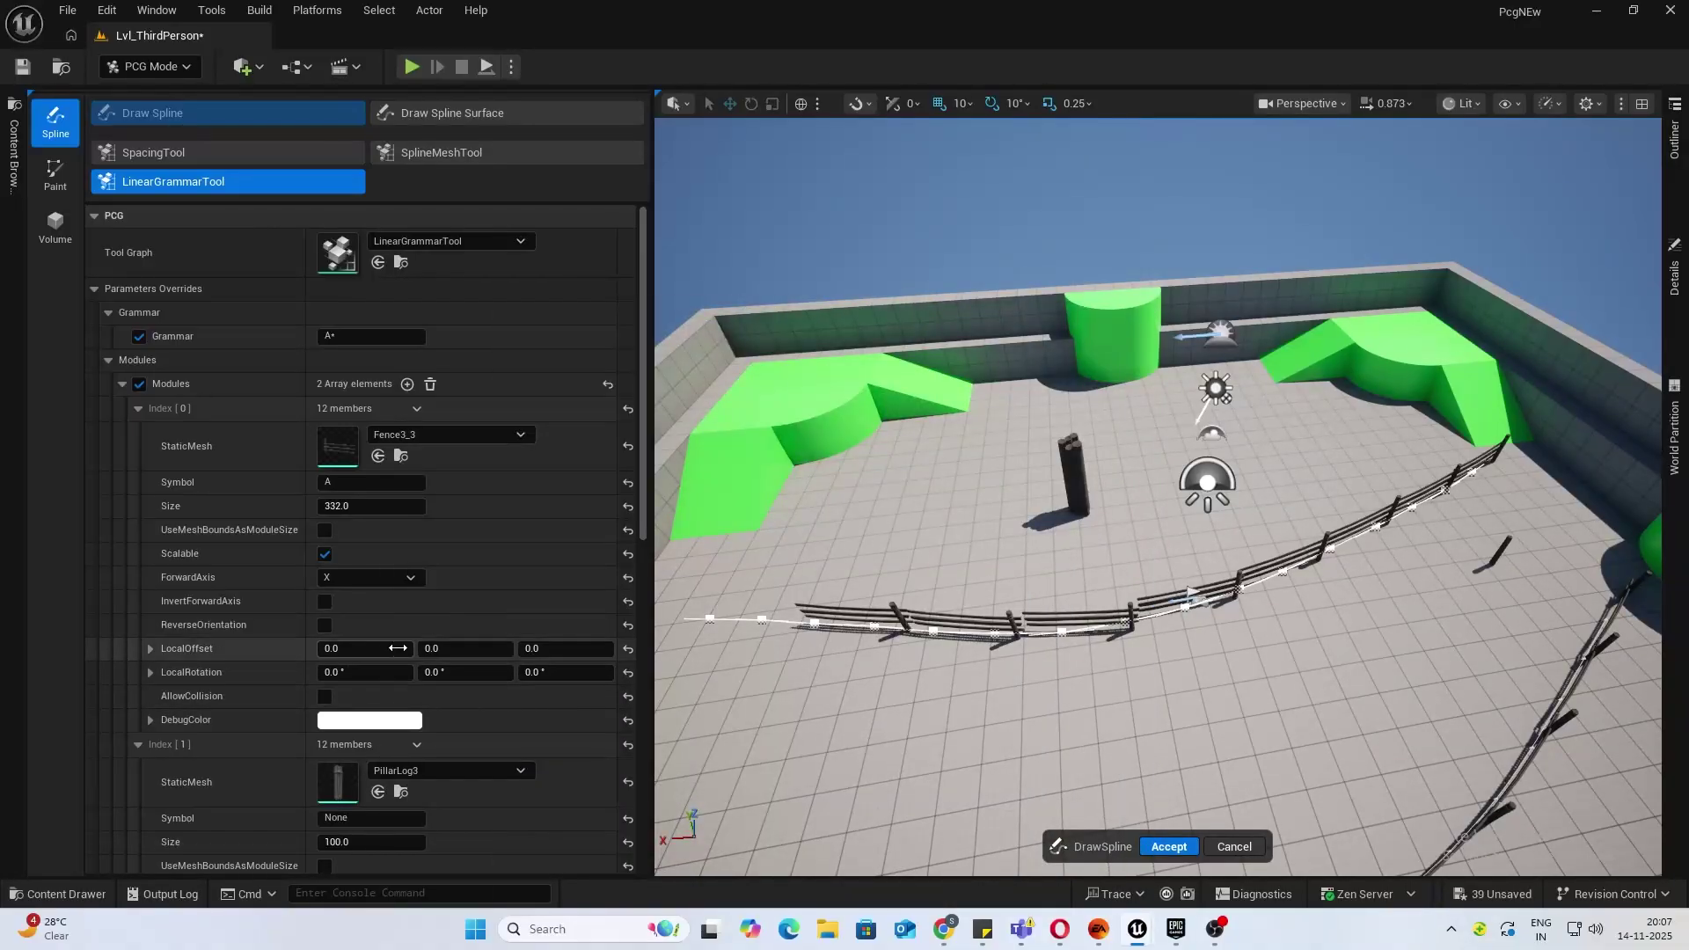
right_drag(1068, 568, 765, 426)
right_drag(941, 572, 1007, 544)
Set the second module's symbol to B.
scroll(431, 774, down, 2)
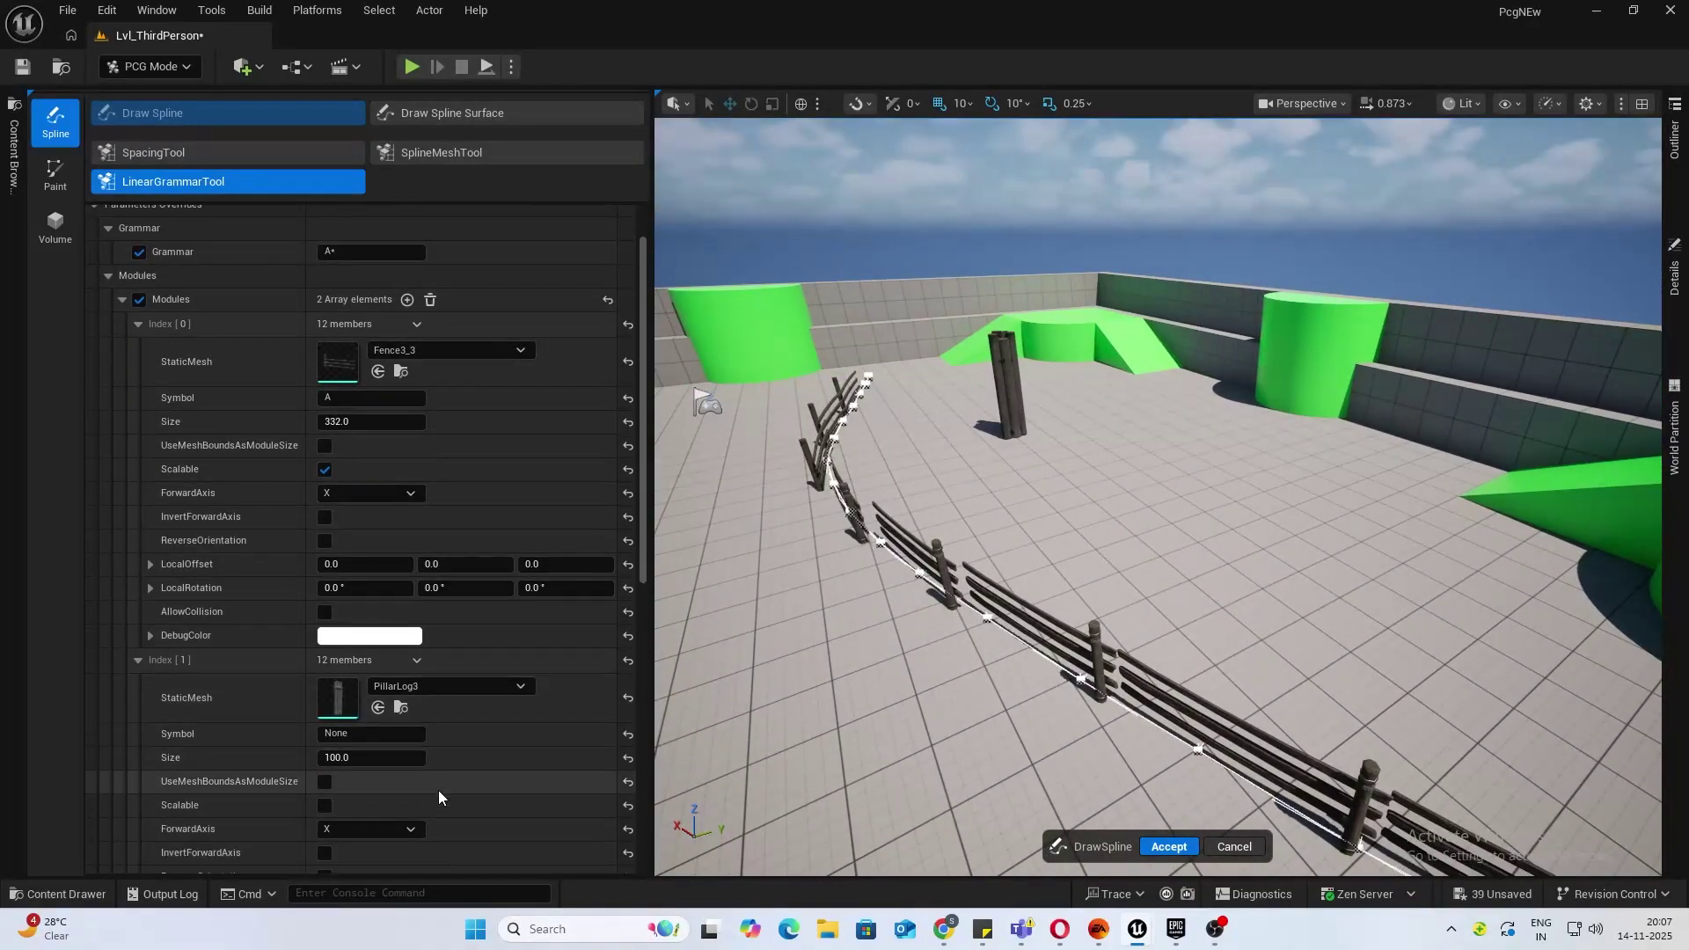
click(380, 735)
text(B)
Try the grammar B* and inspect the pillars along the spline.
scroll(555, 440, up, 2)
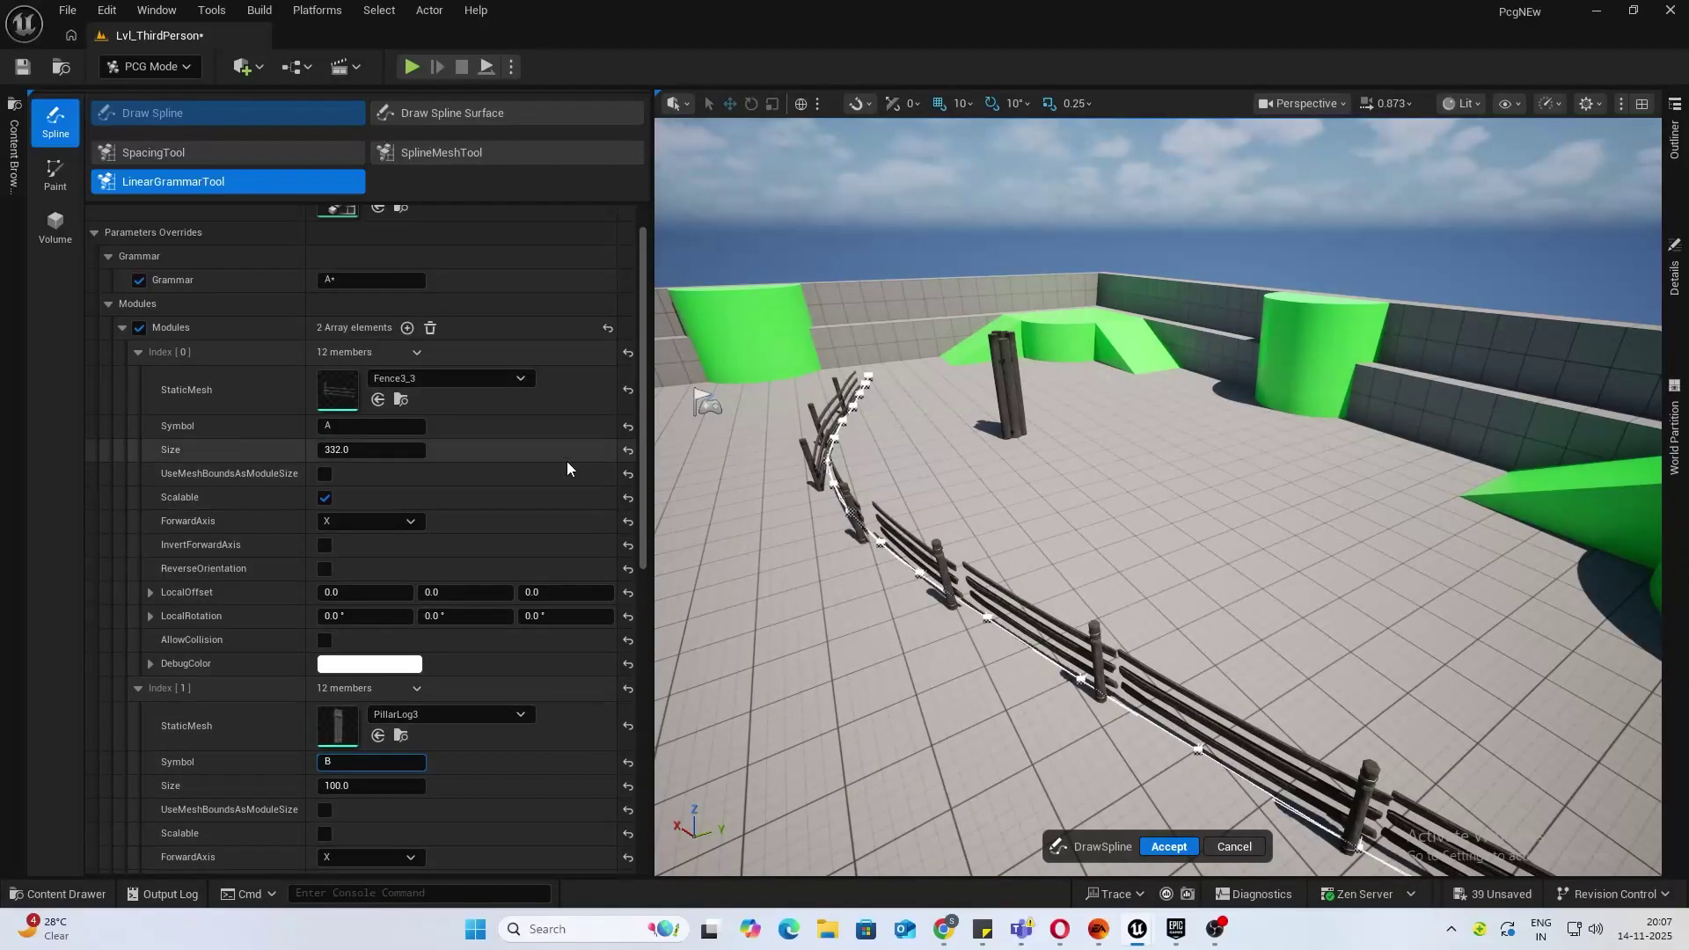
double_click(326, 337)
text(B)
key(Return)
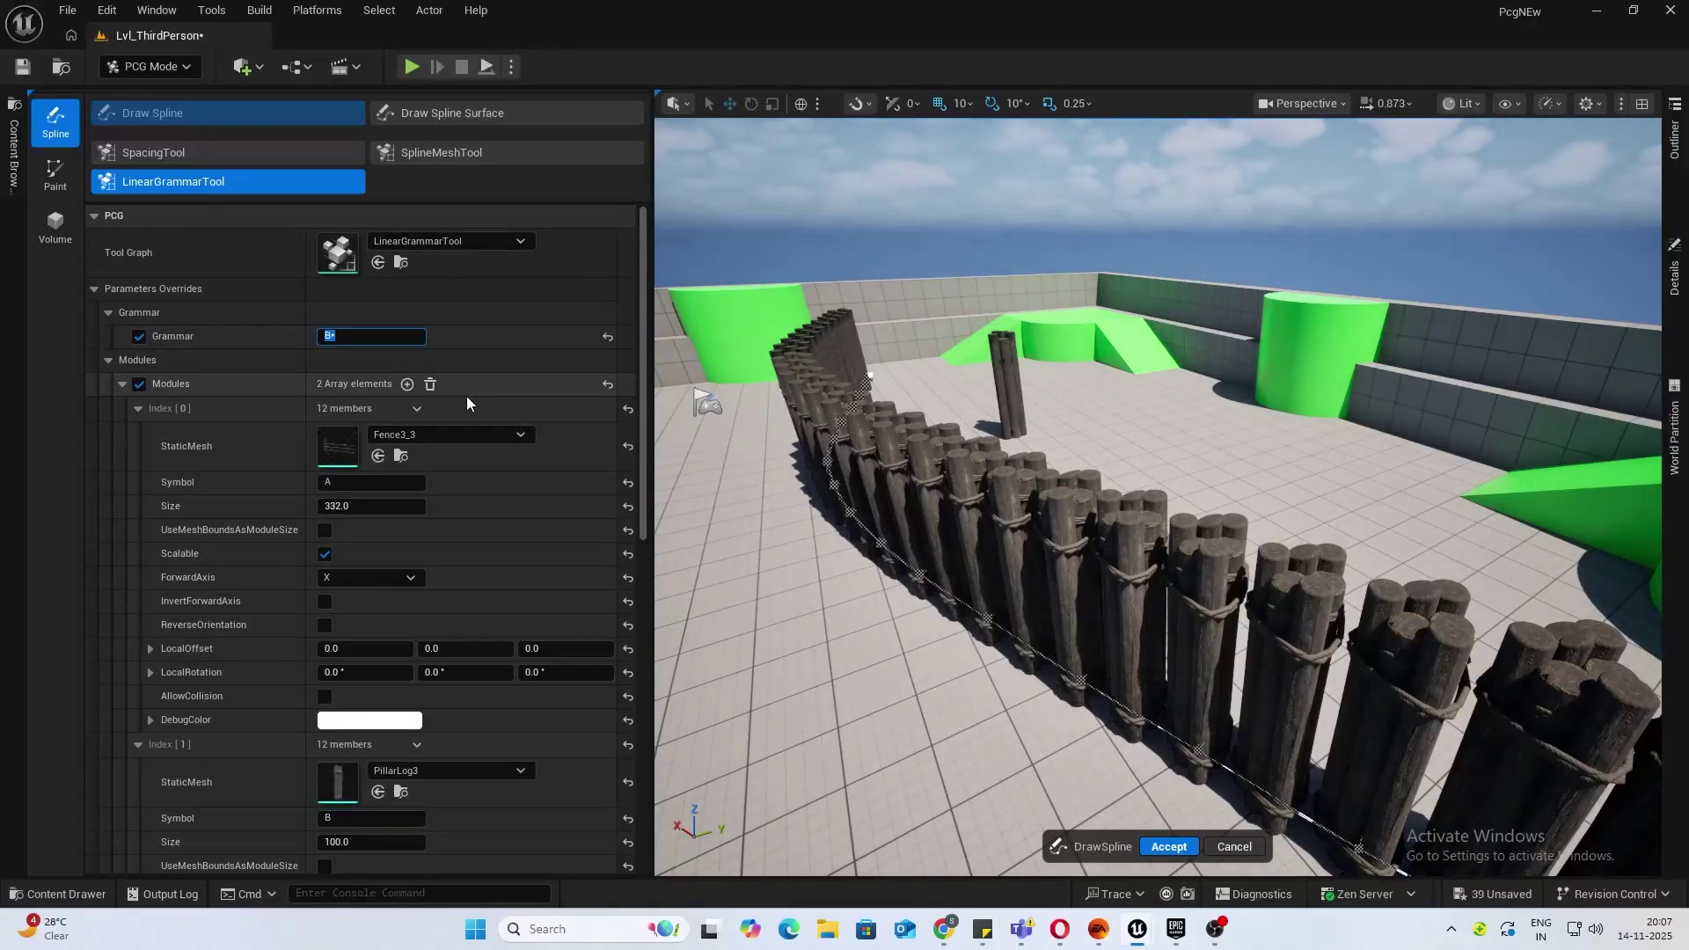
right_drag(880, 457, 1091, 479)
key(a)
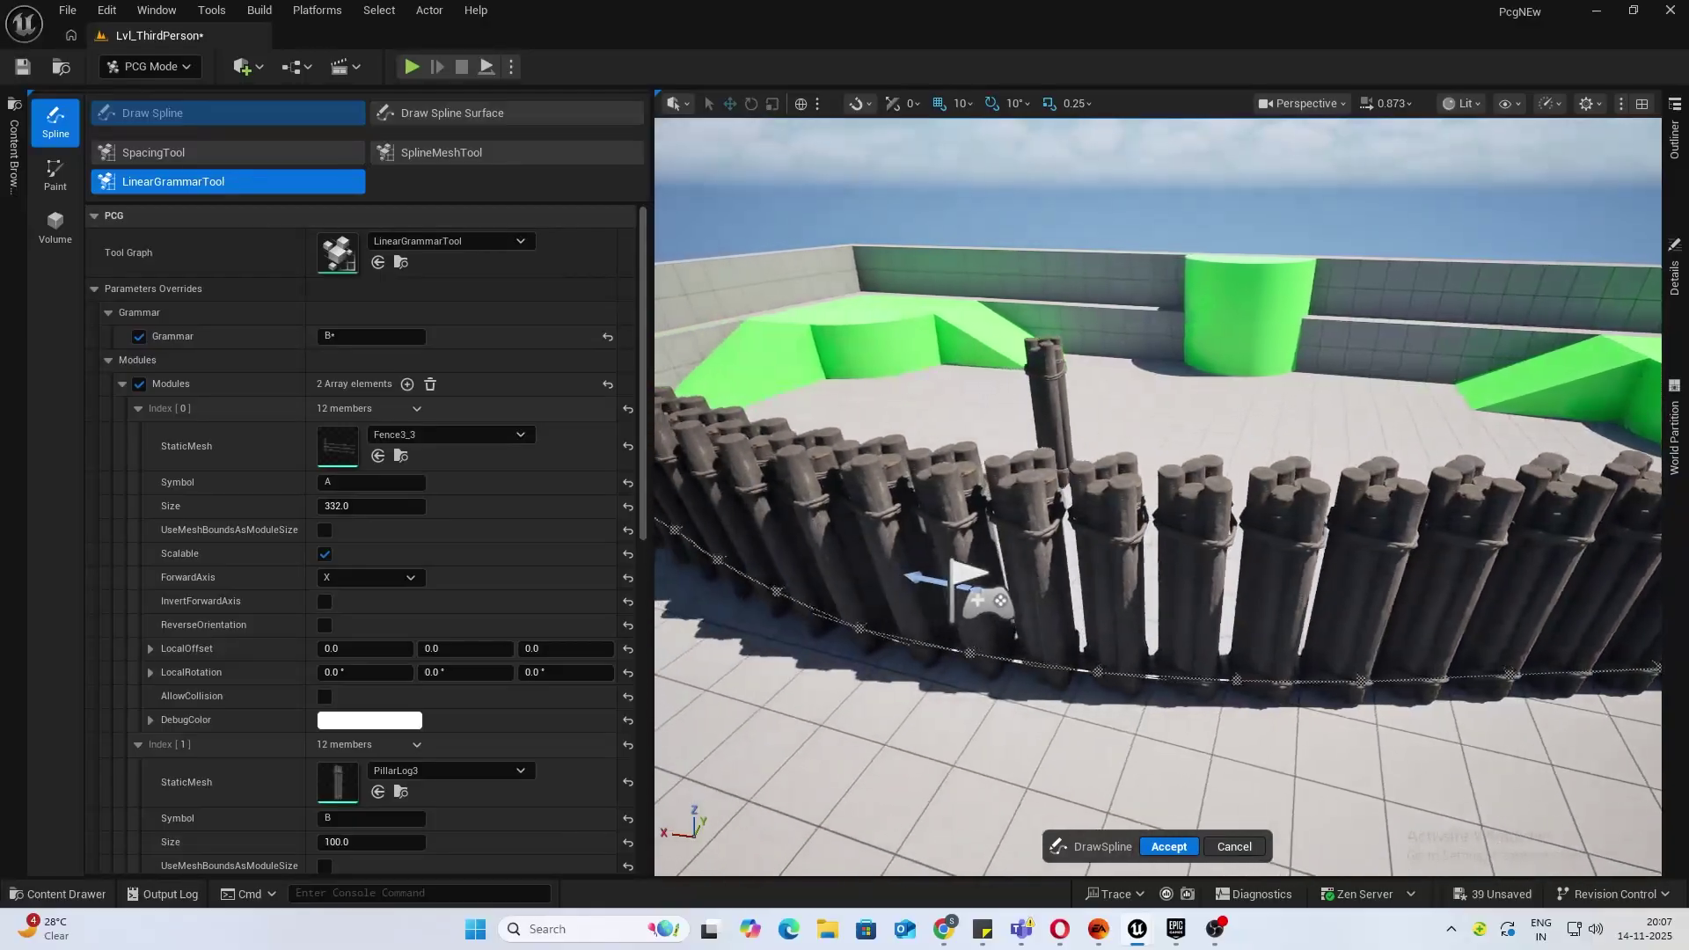
key(d)
Set the grammar to A and turn off Scalable for the first module.
drag(352, 335, 264, 330)
text(A)
key(Return)
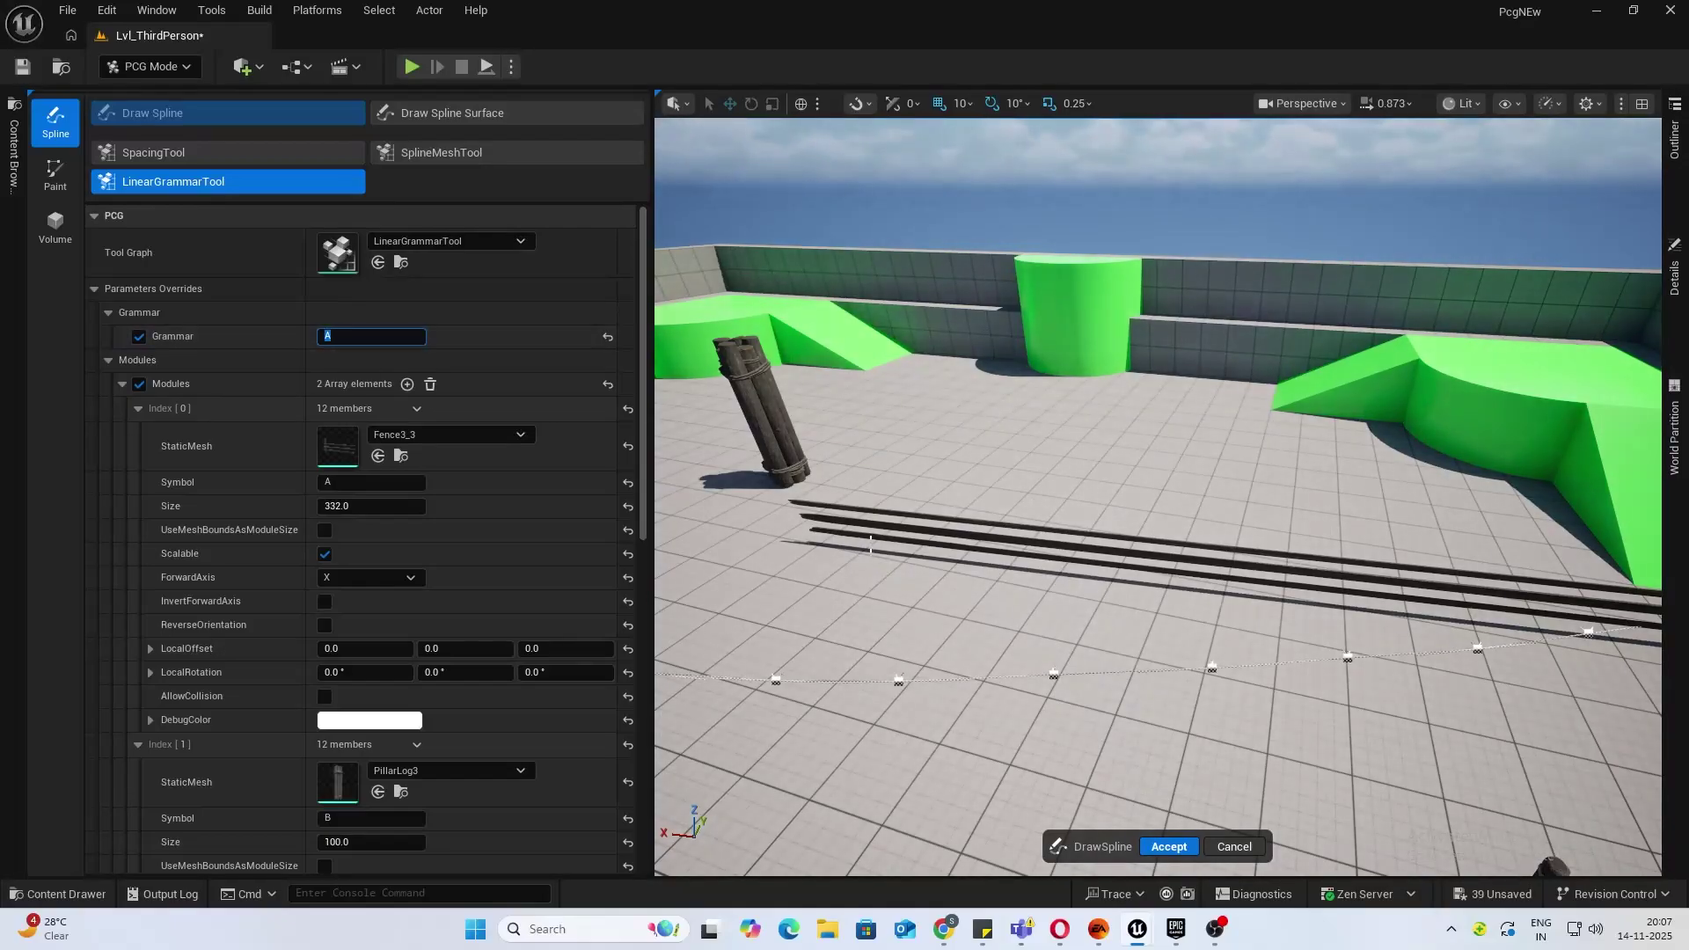
click(325, 558)
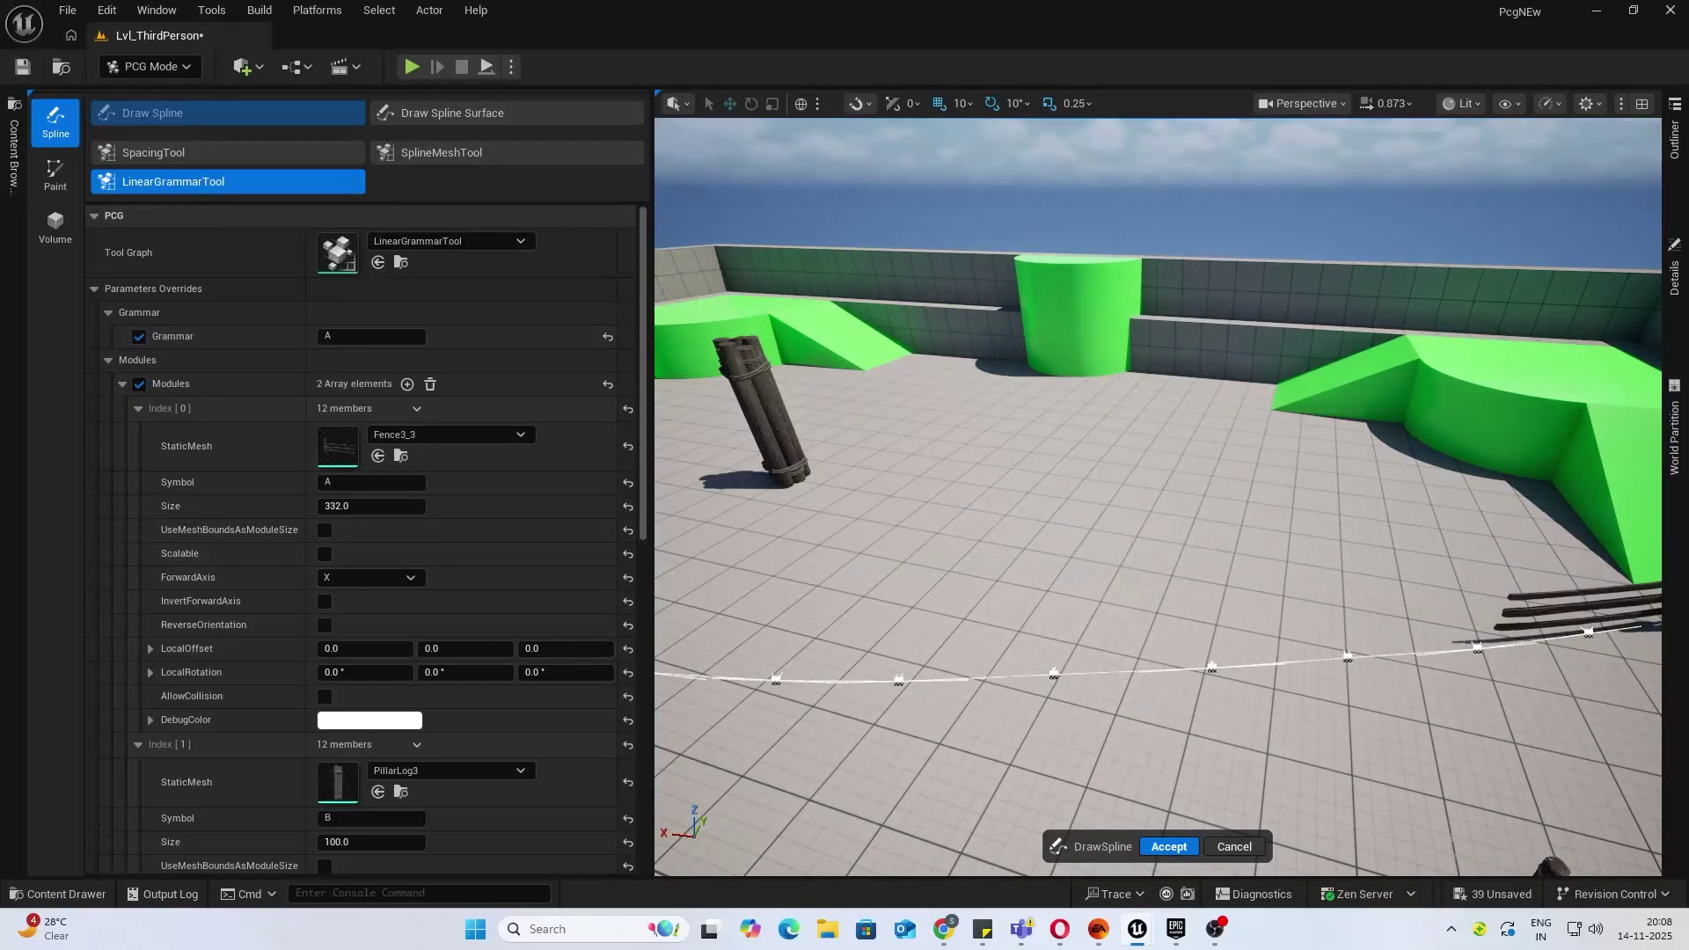
key(d)
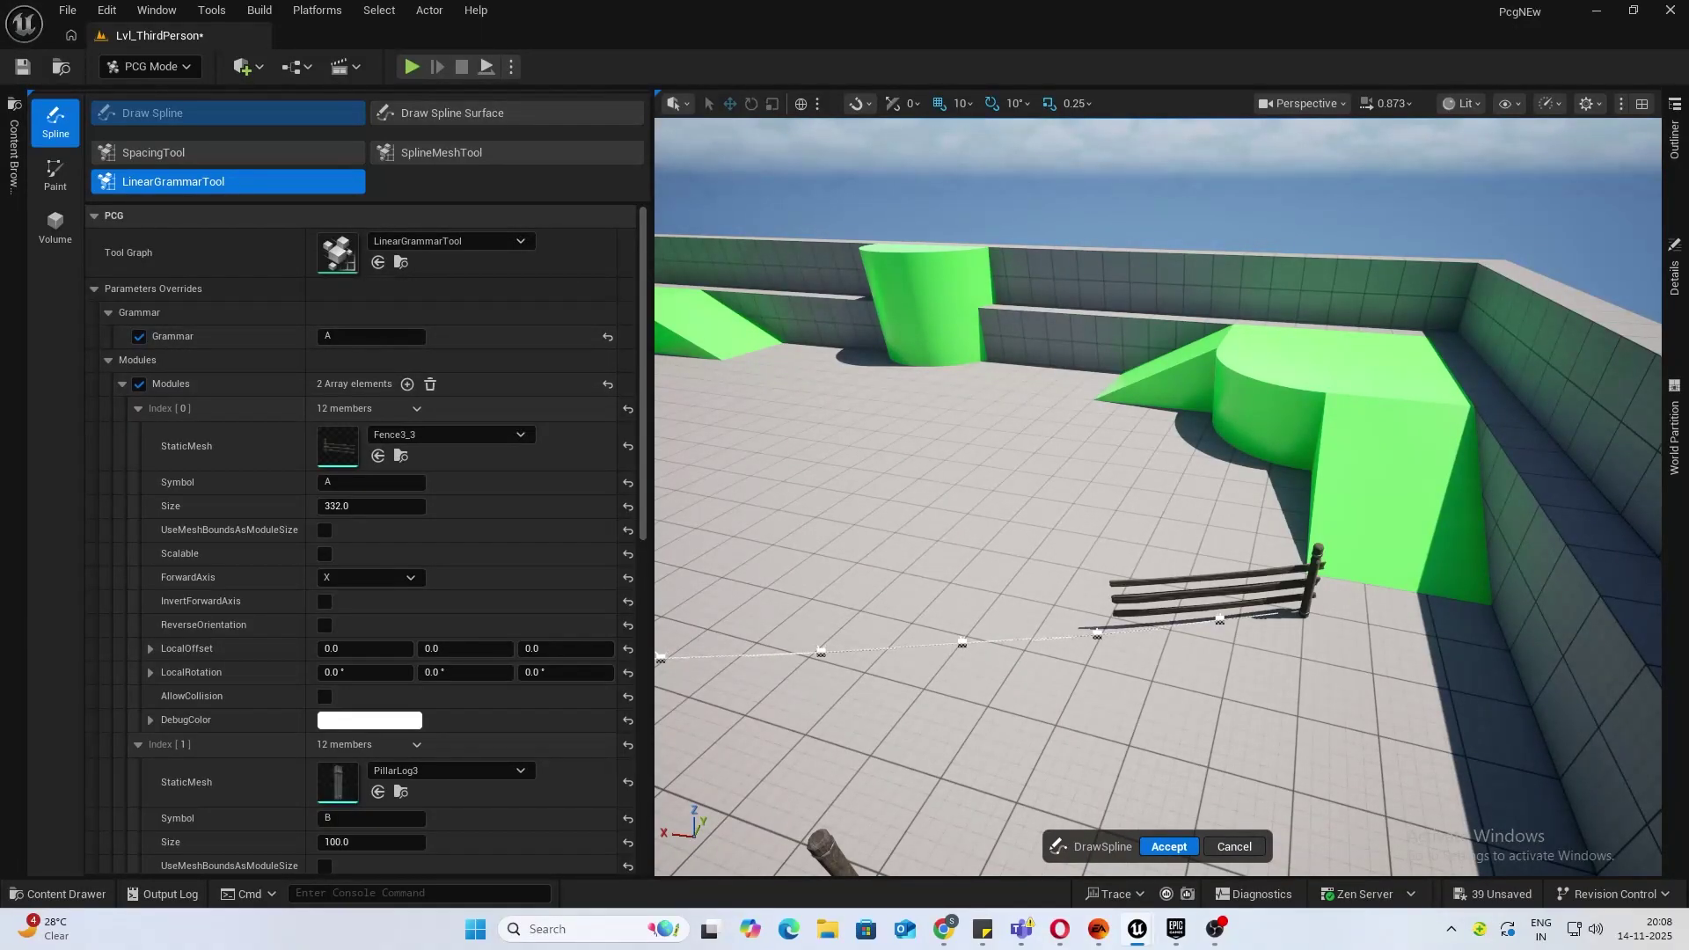
Change the grammar to [A,B] to combine the fence and pillar modules.
click(308, 337)
text([)
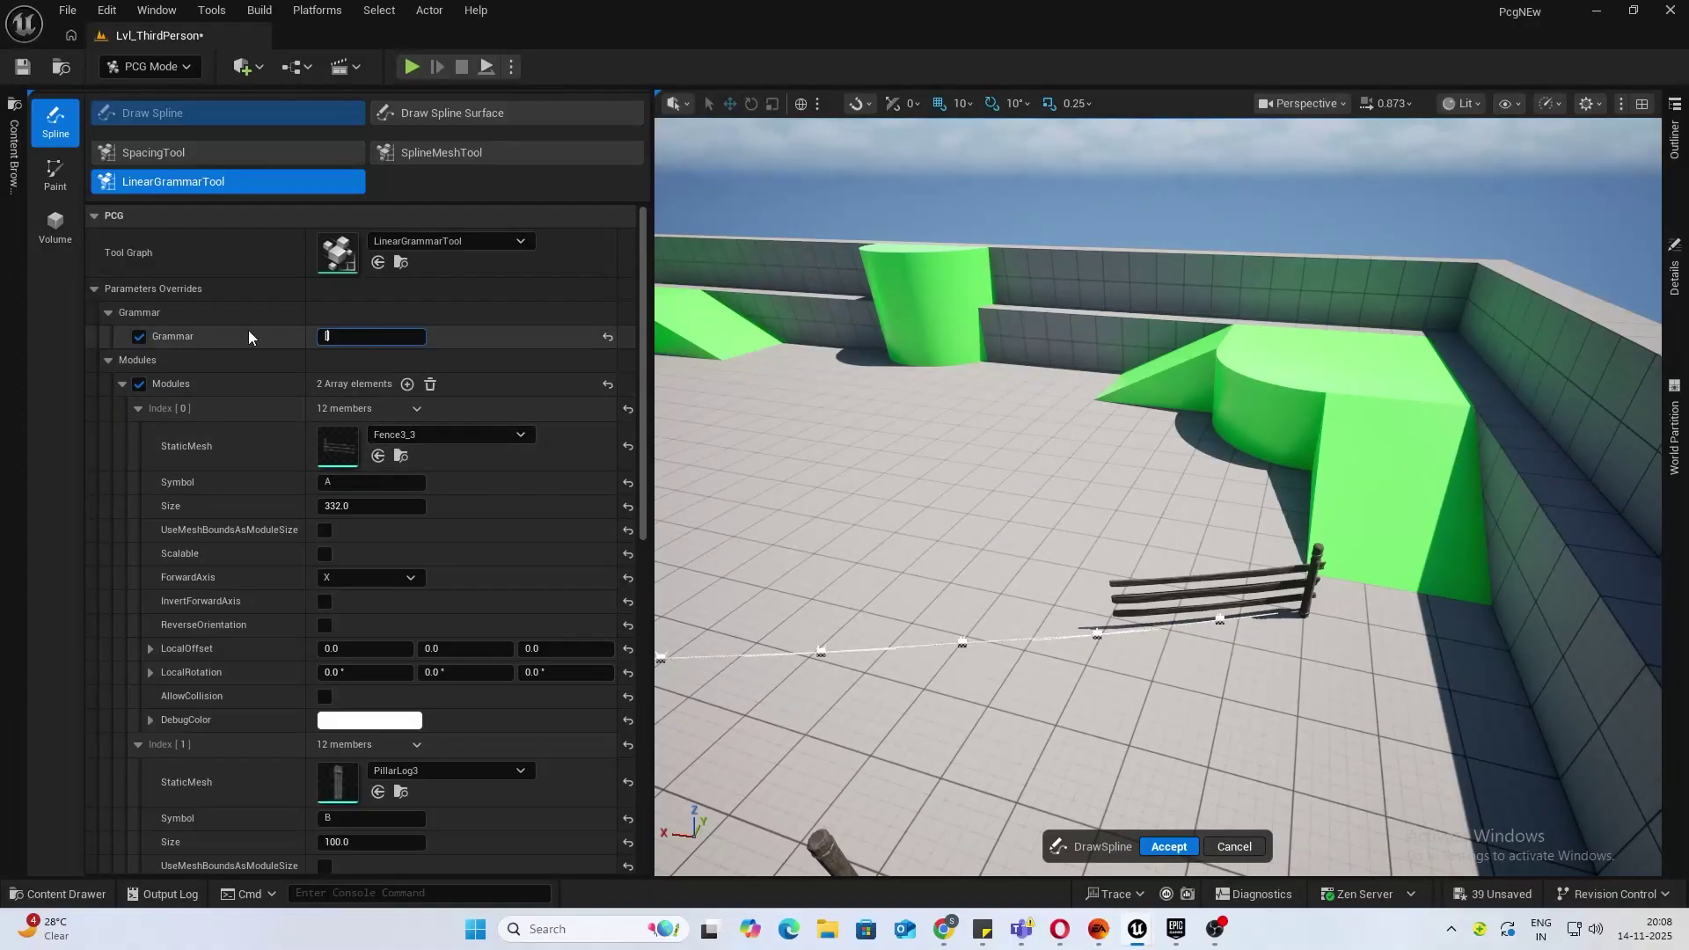
text(A])
text(,B)
key(Return)
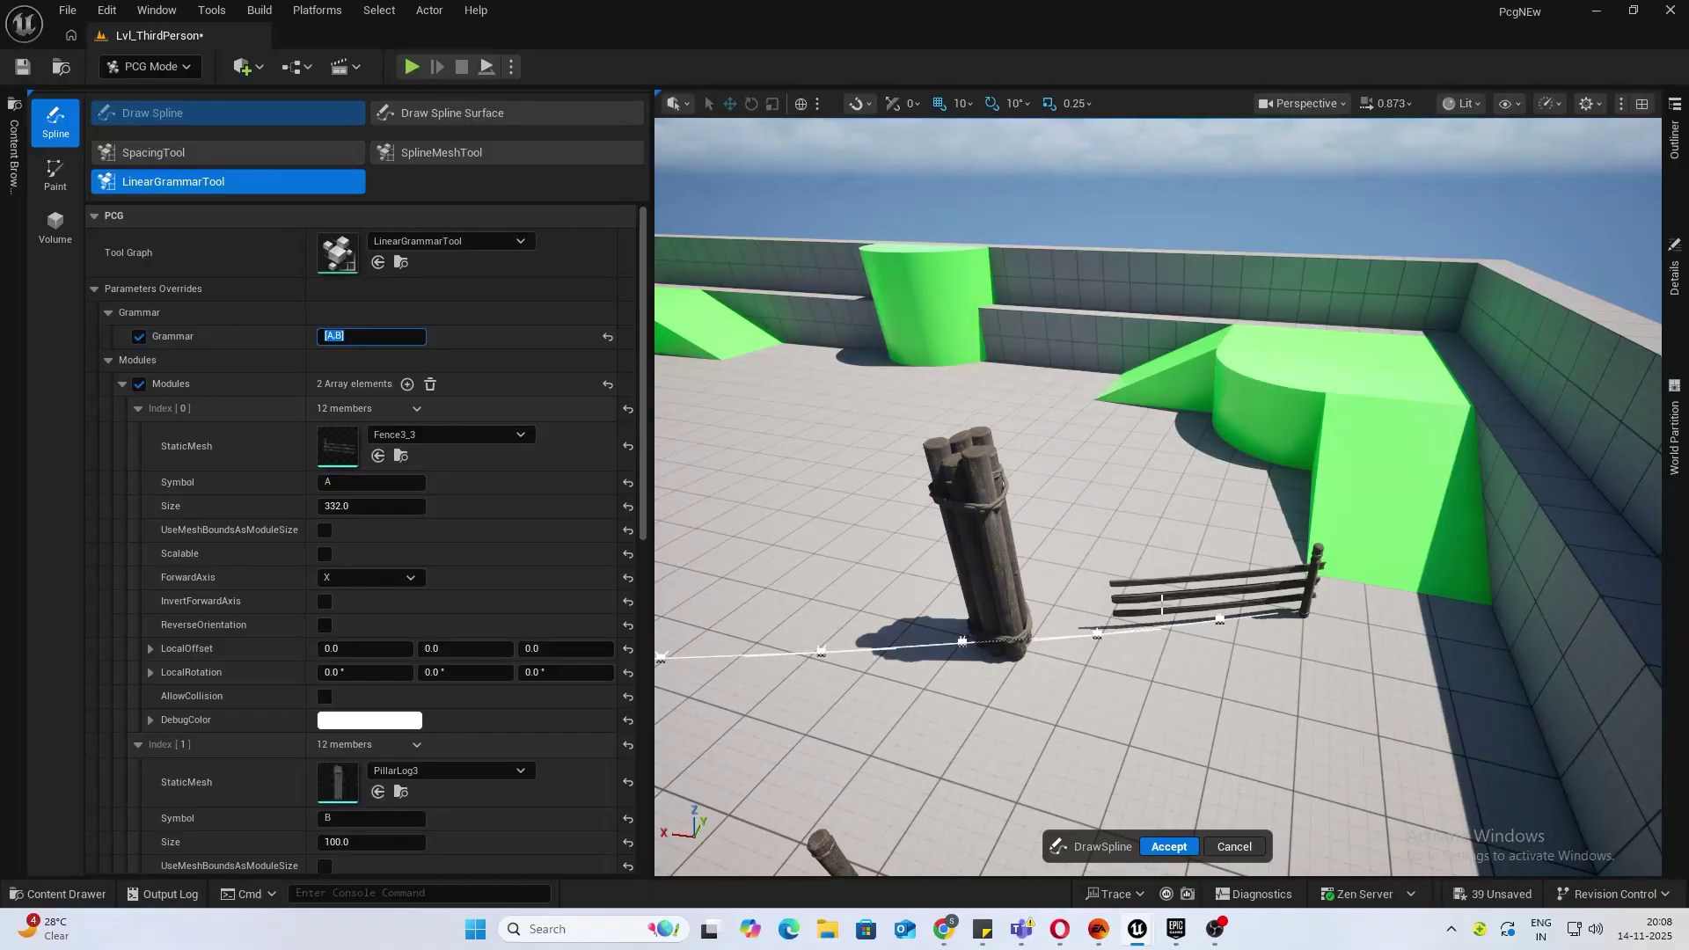
Try sizes 320 and 250 for the first module and settle on 200.
click(376, 509)
text(320)
key(Return)
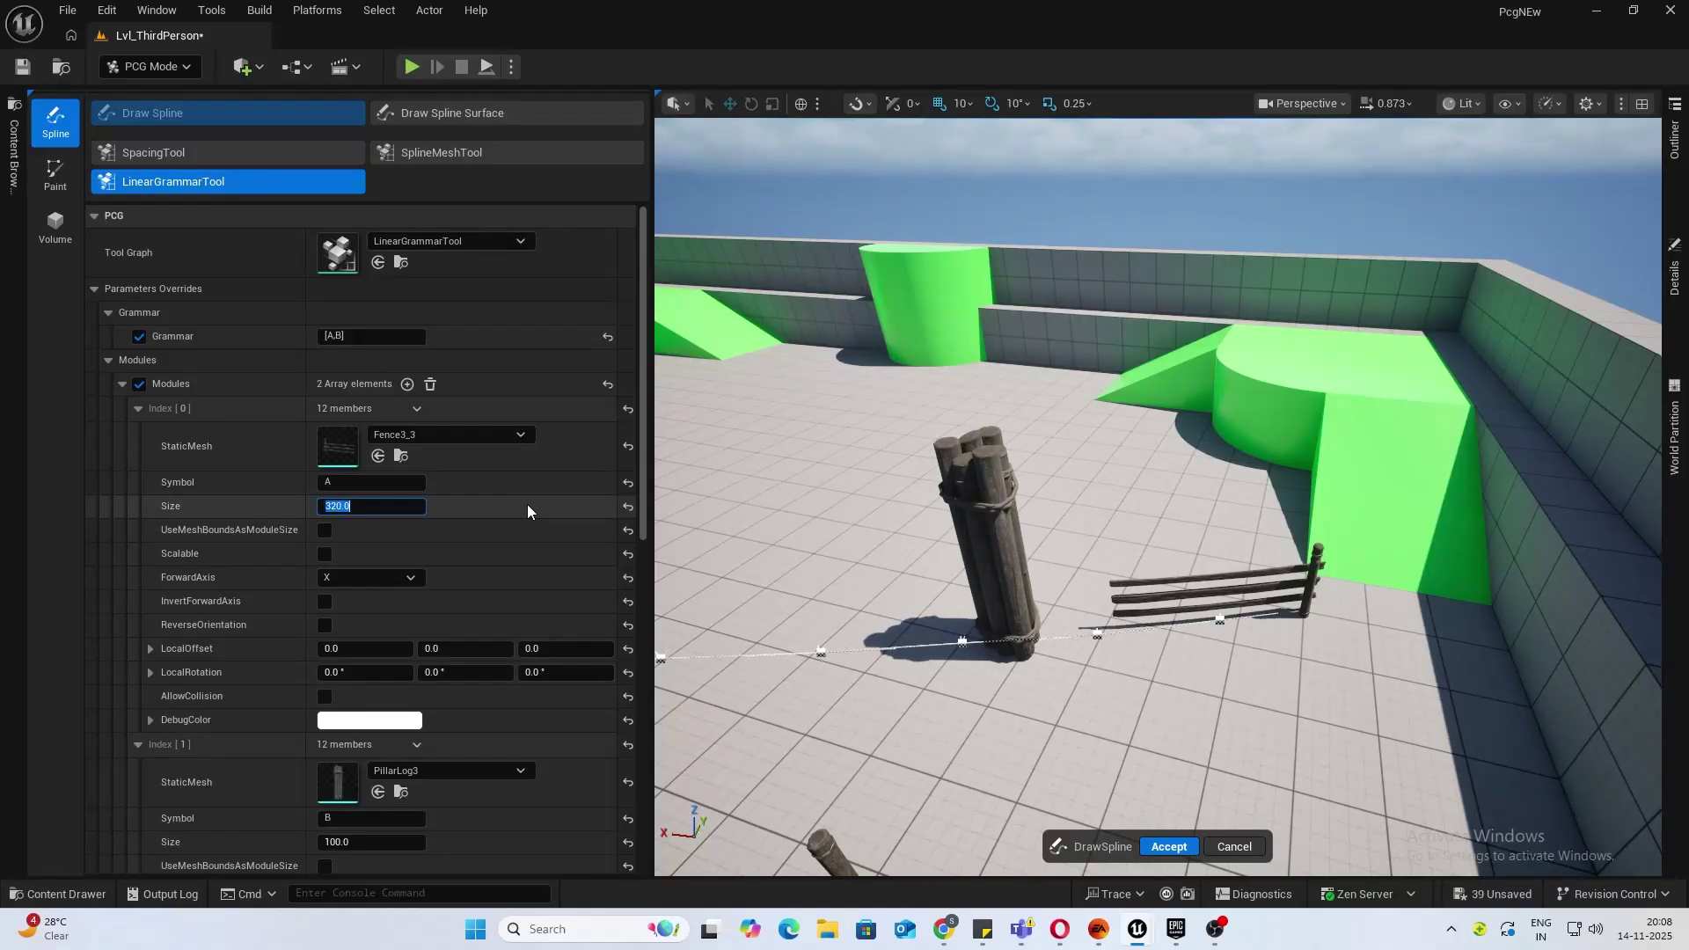
text(250)
key(Return)
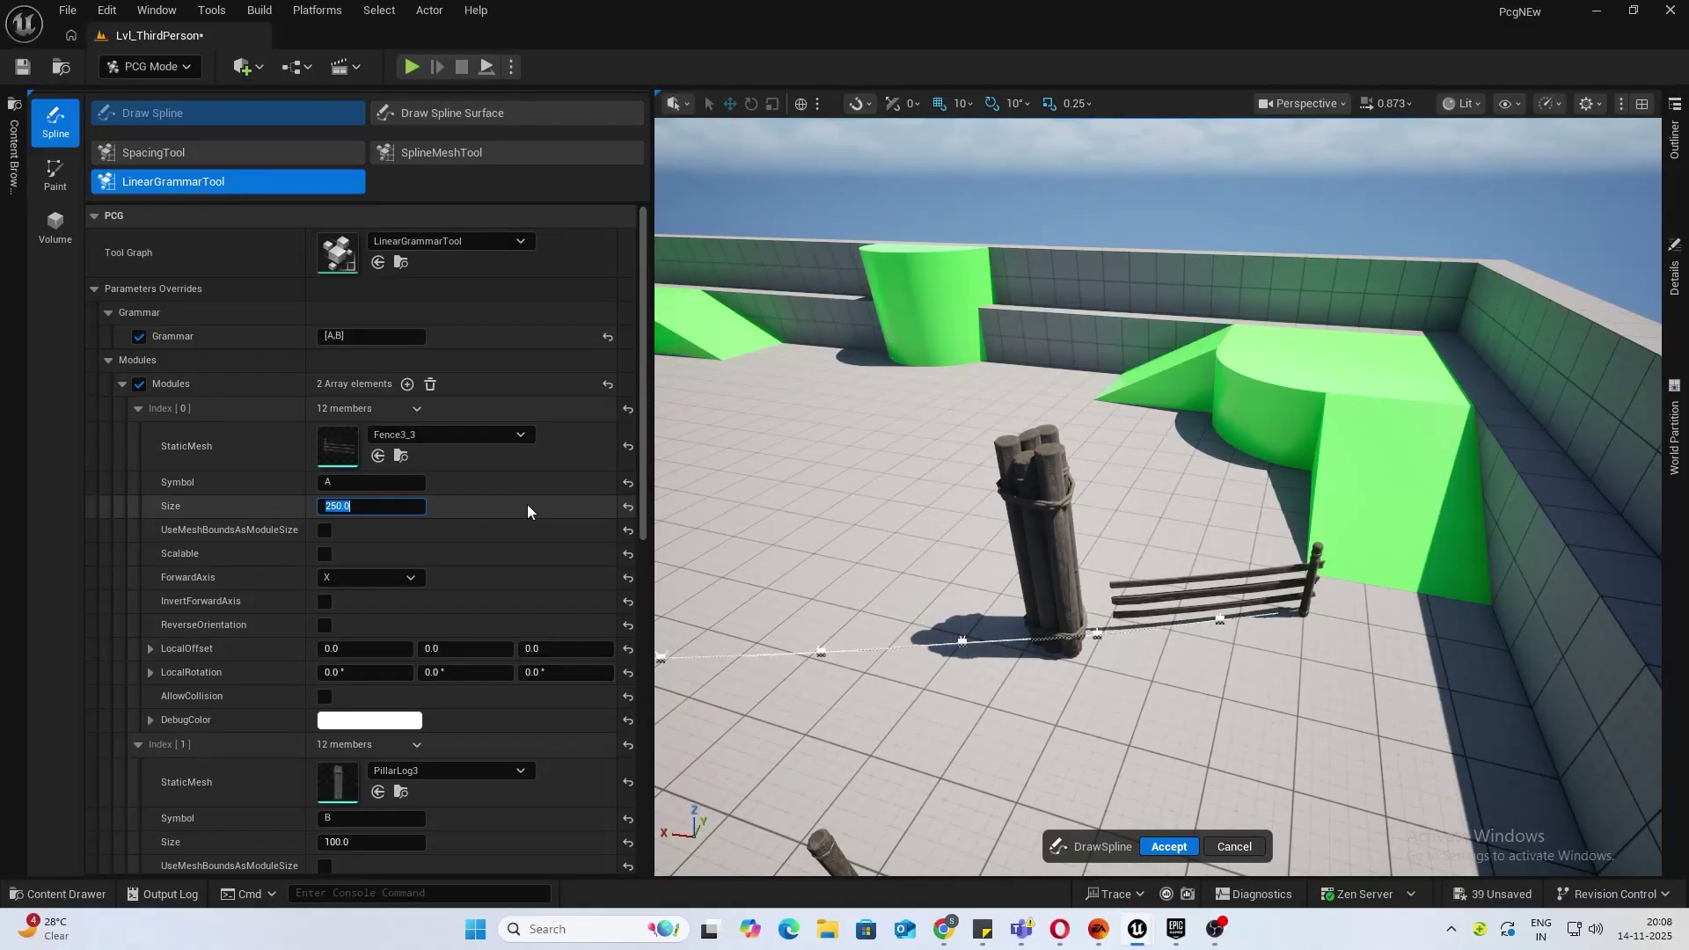
text(200)
key(Return)
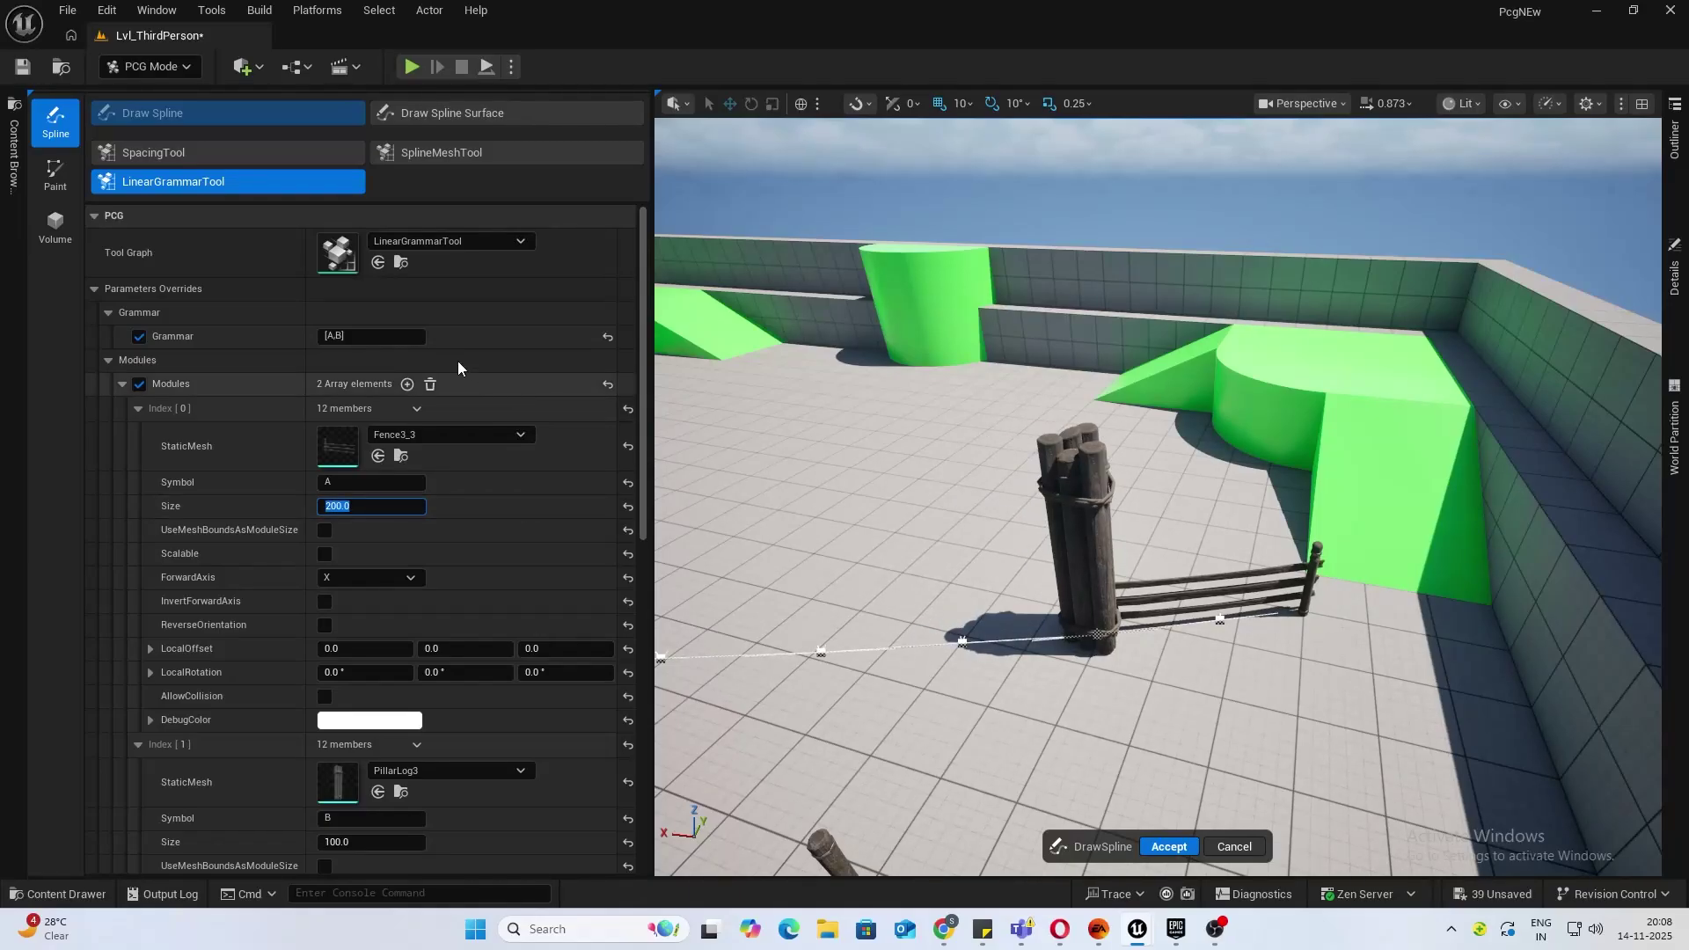
Extend the grammar to [A,B],B* and inspect the repeated pillars along the spline.
click(384, 338)
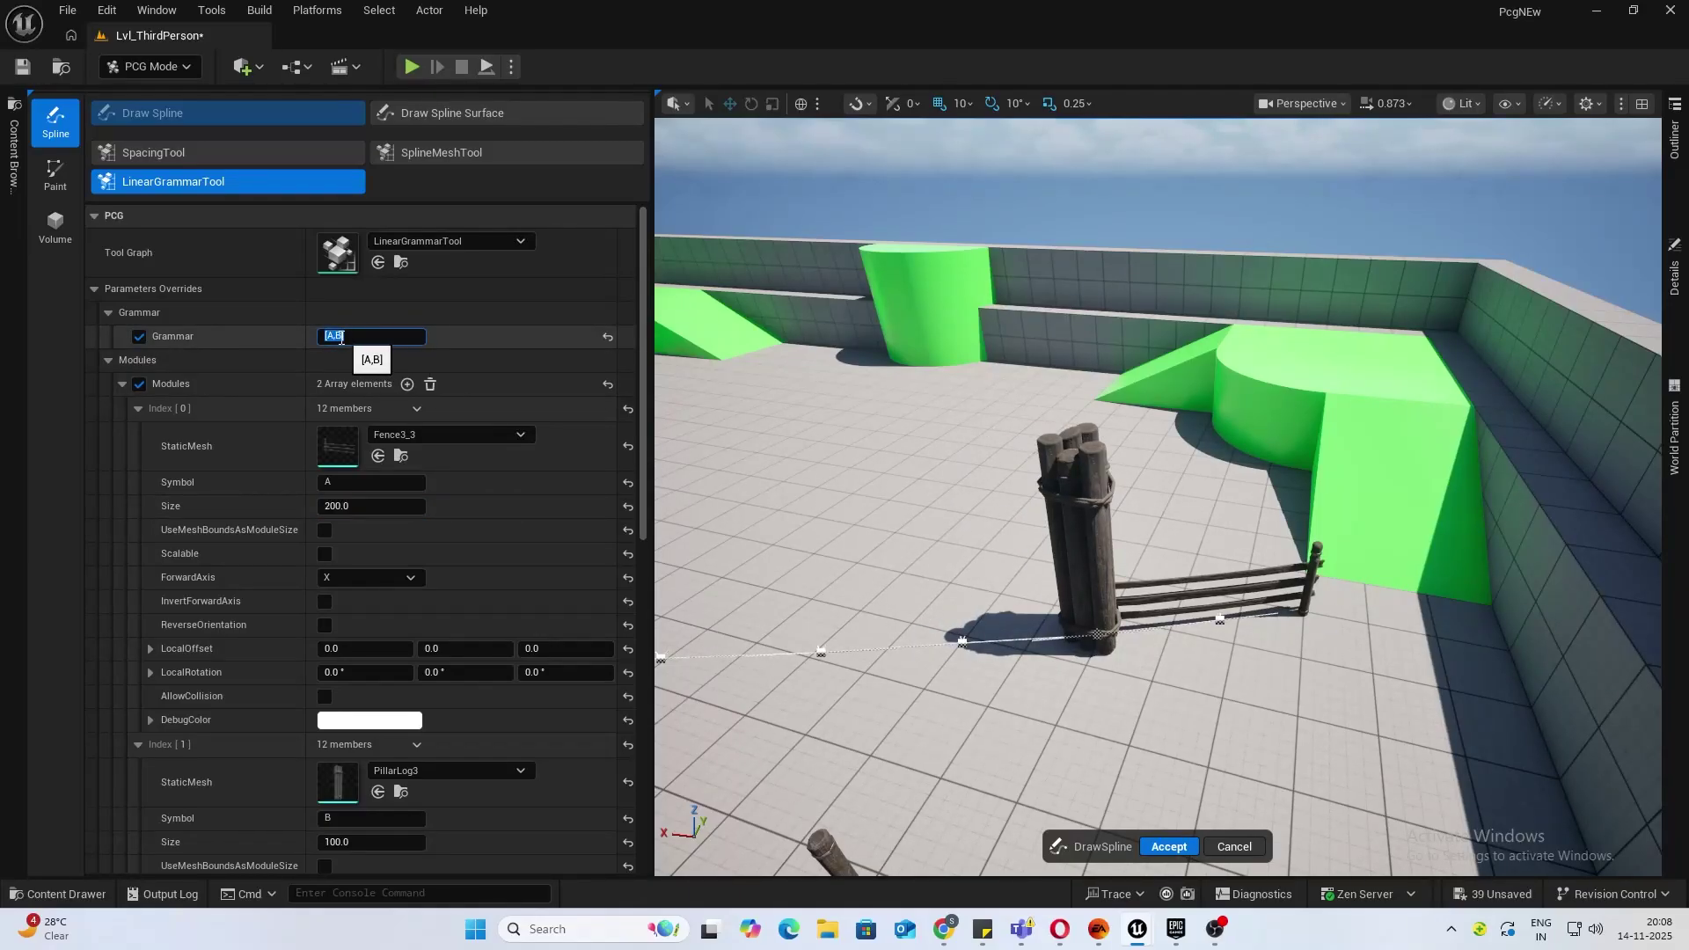
click(354, 337)
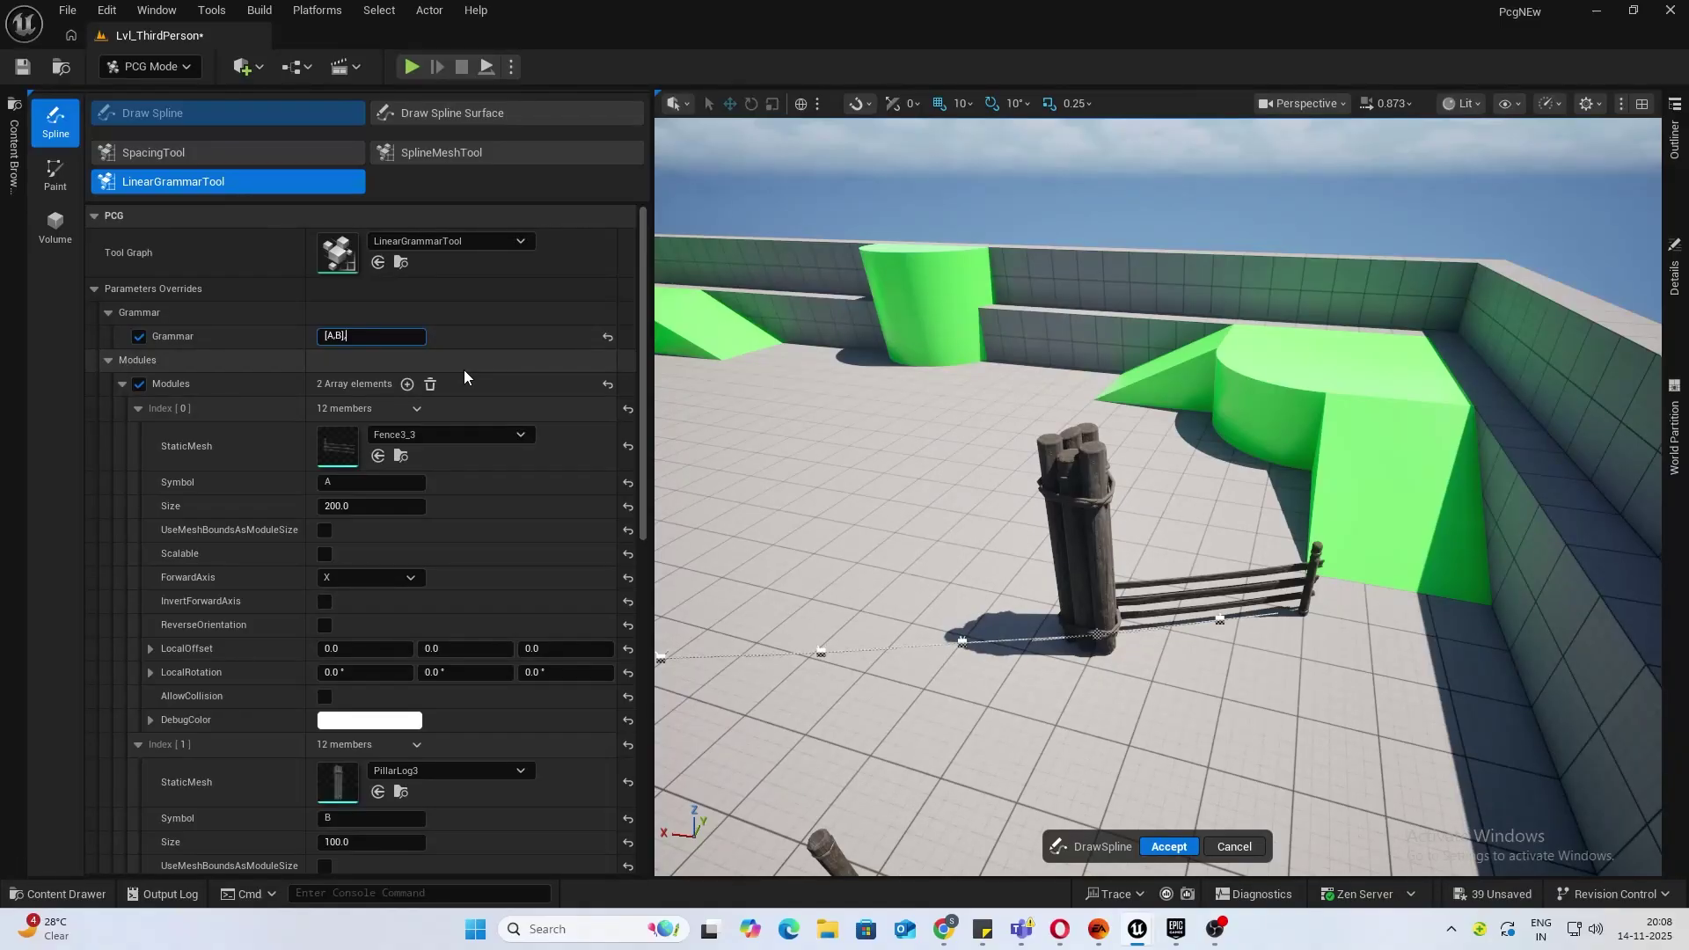
text(,B&)
text(*)
key(Return)
right_drag(988, 479, 854, 484)
click(412, 336)
click(414, 337)
text(A)
key(ctrl+a)
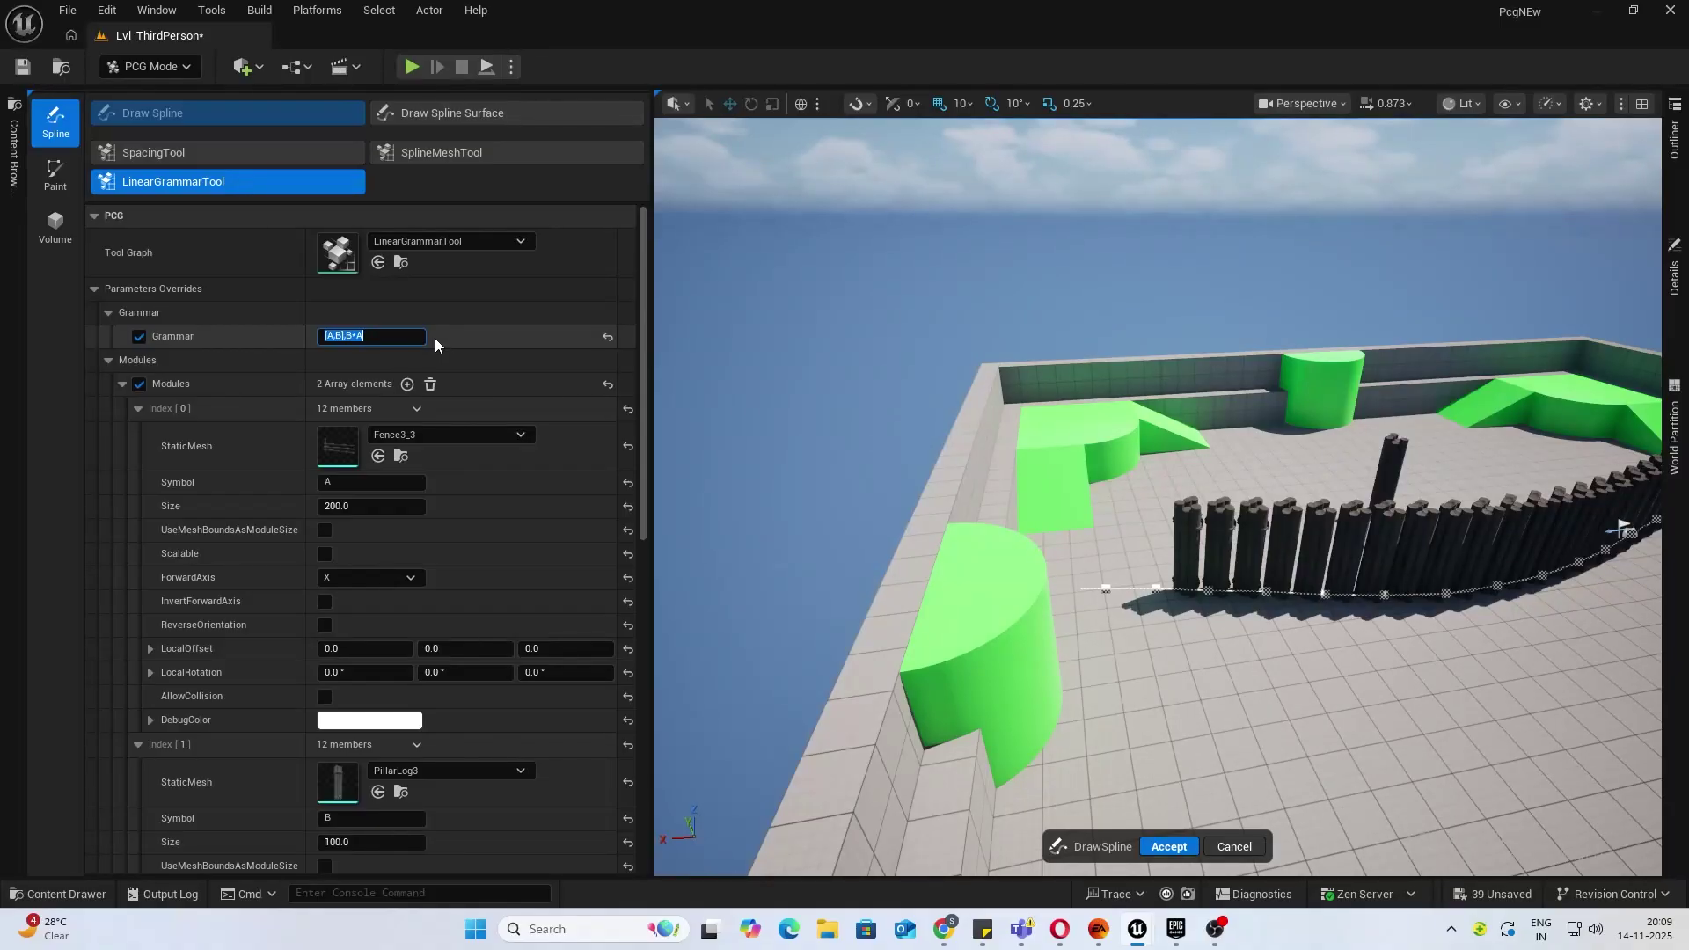
click(404, 336)
key(BackSpace)
Change the grammar to [A,B]* so the fence and pillar pair repeats along the whole spline.
right_drag(1063, 518, 990, 506)
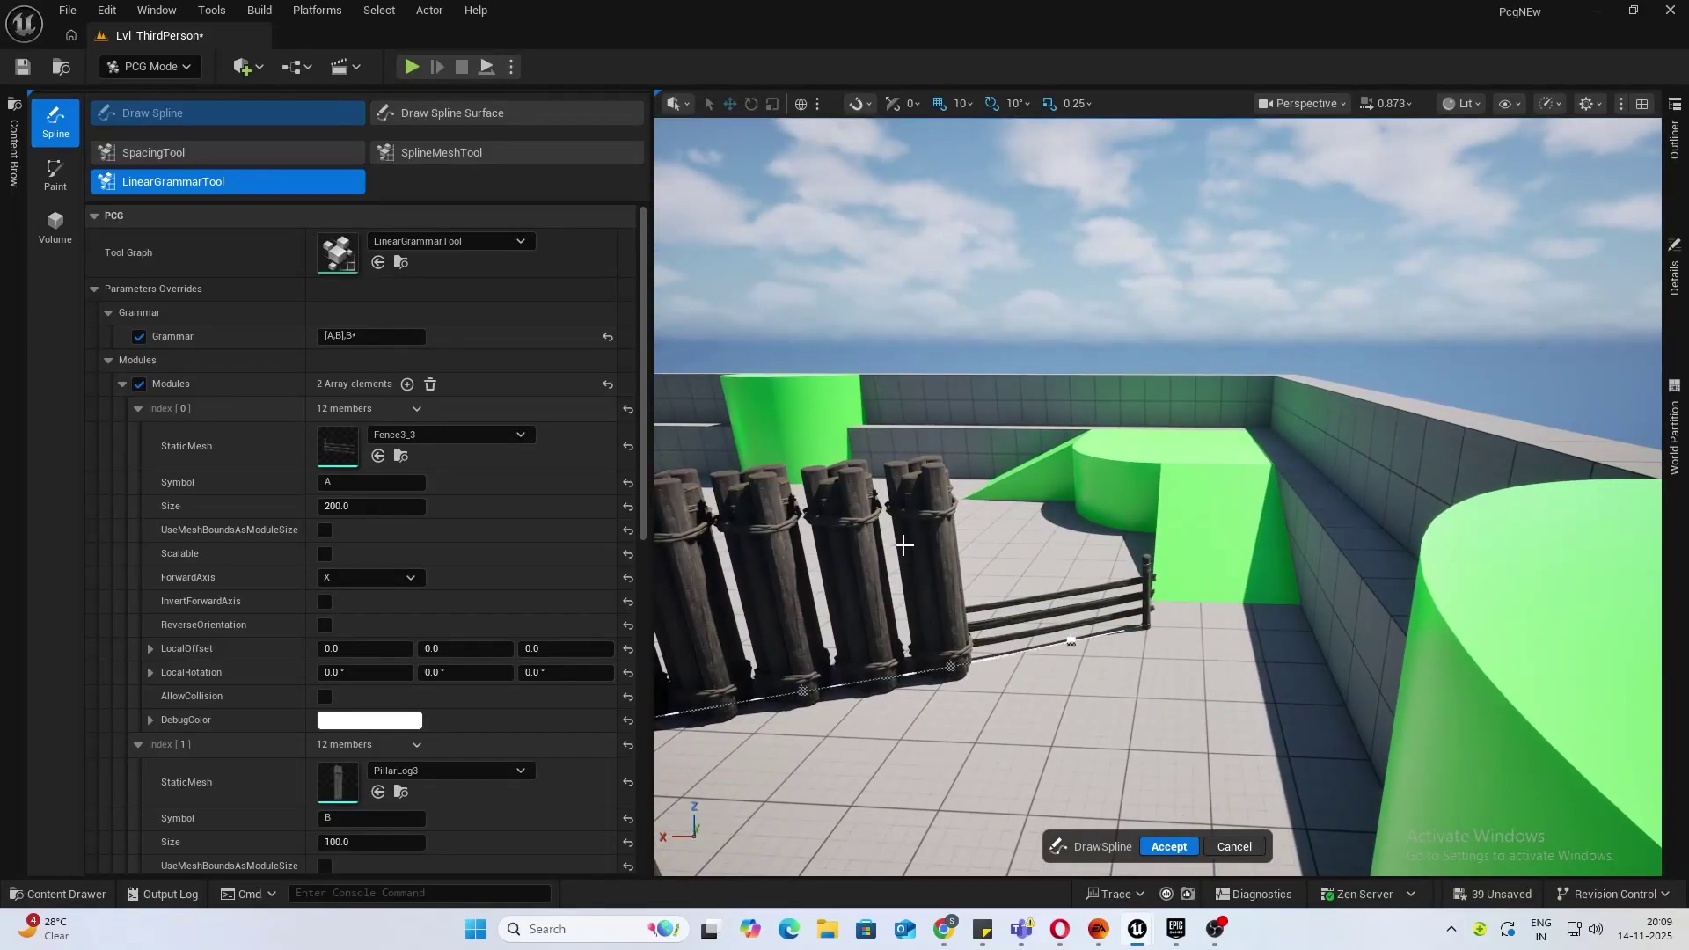
click(382, 337)
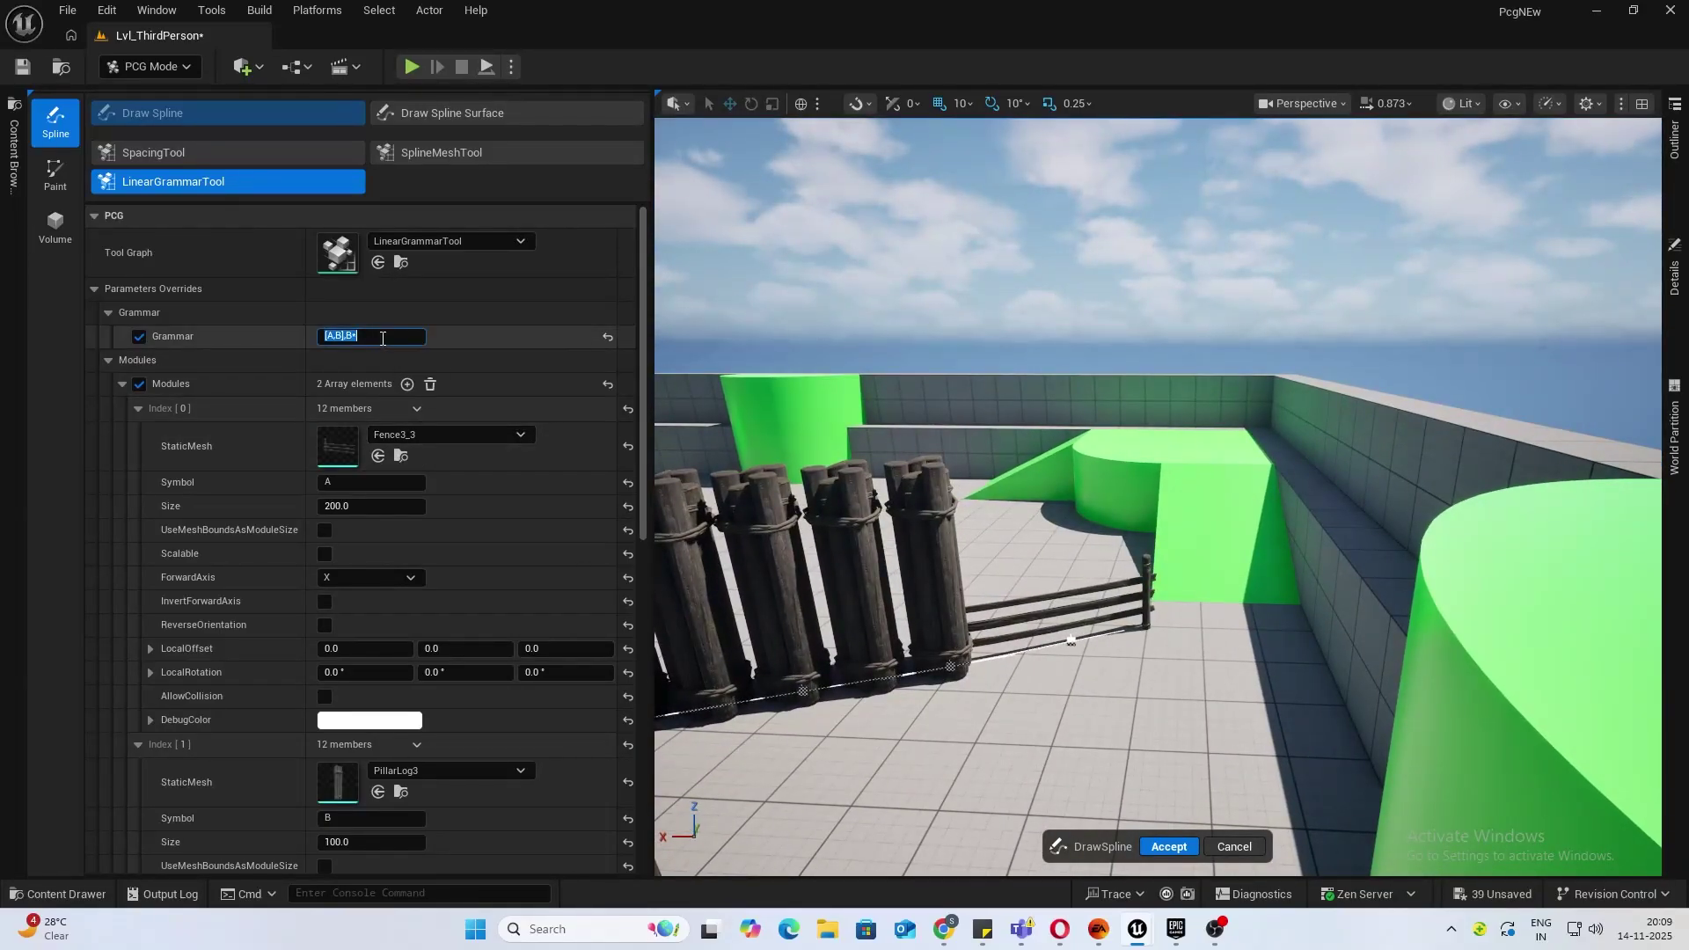
click(382, 337)
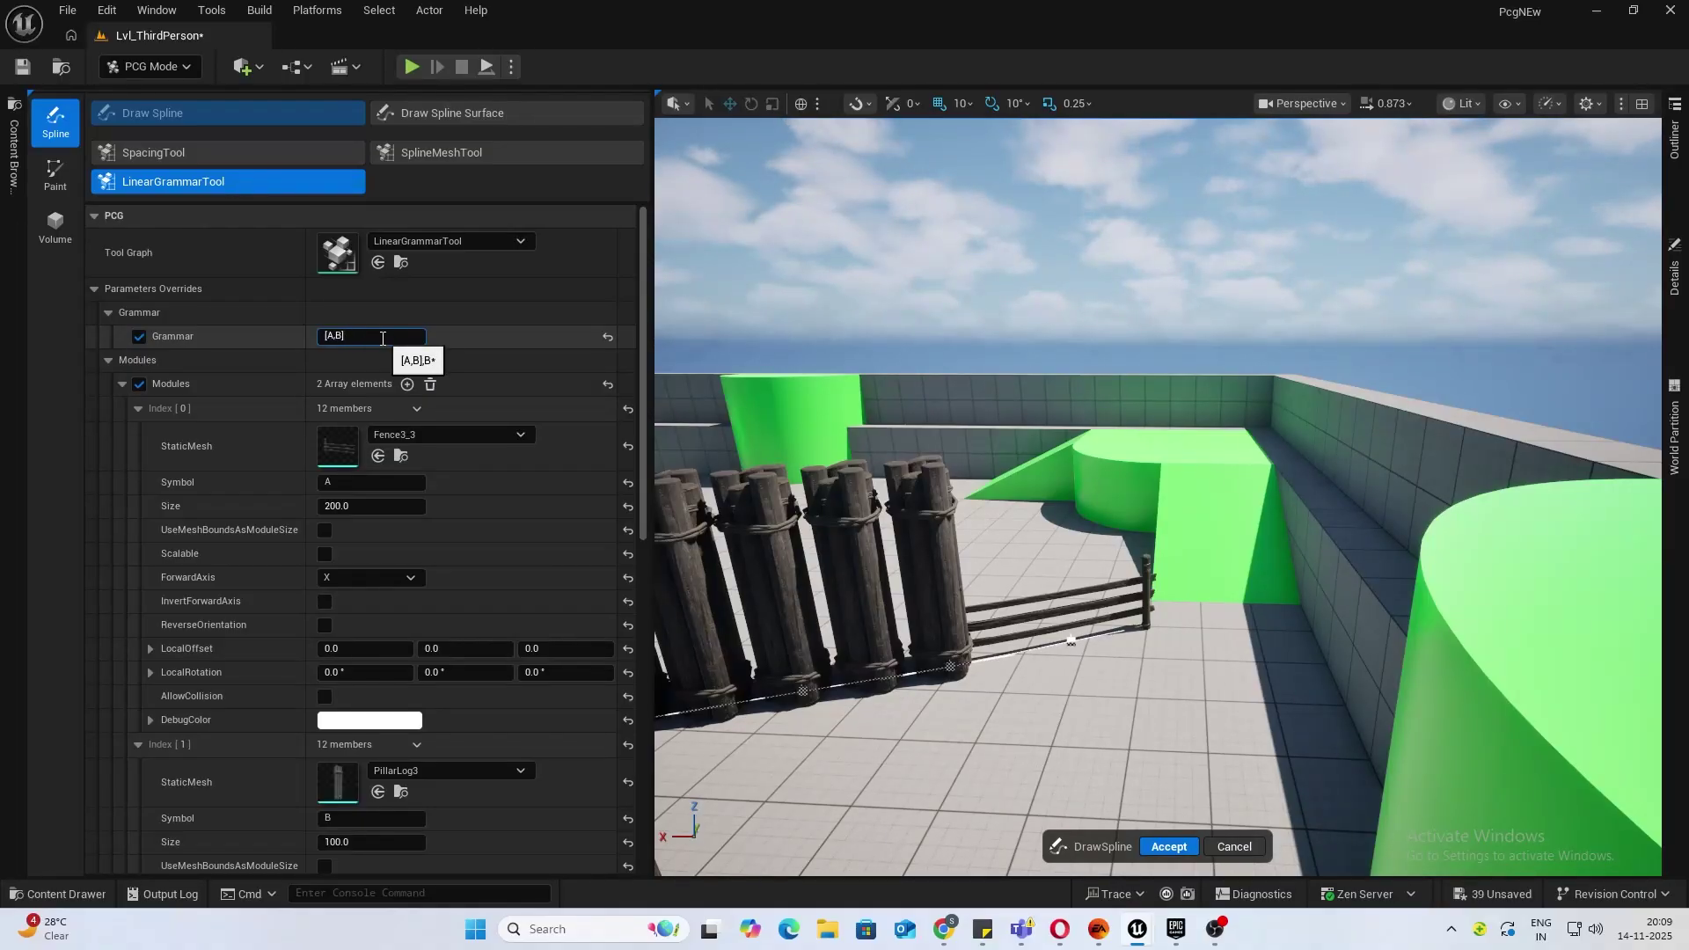
key(Return)
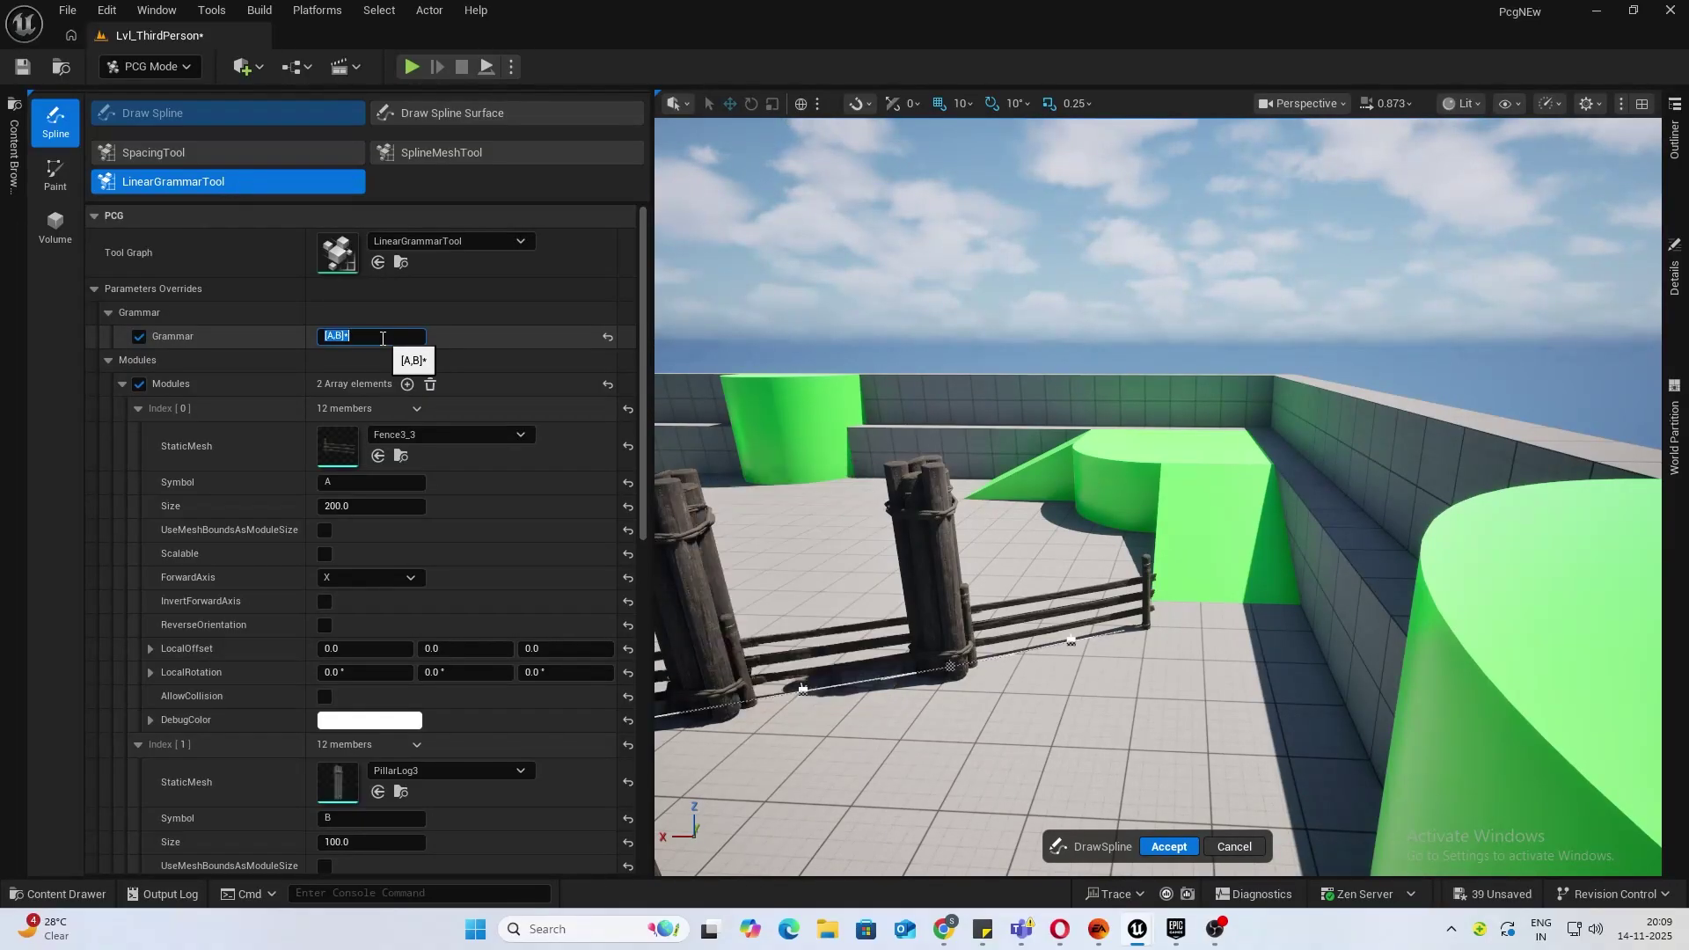
right_drag(967, 493, 784, 497)
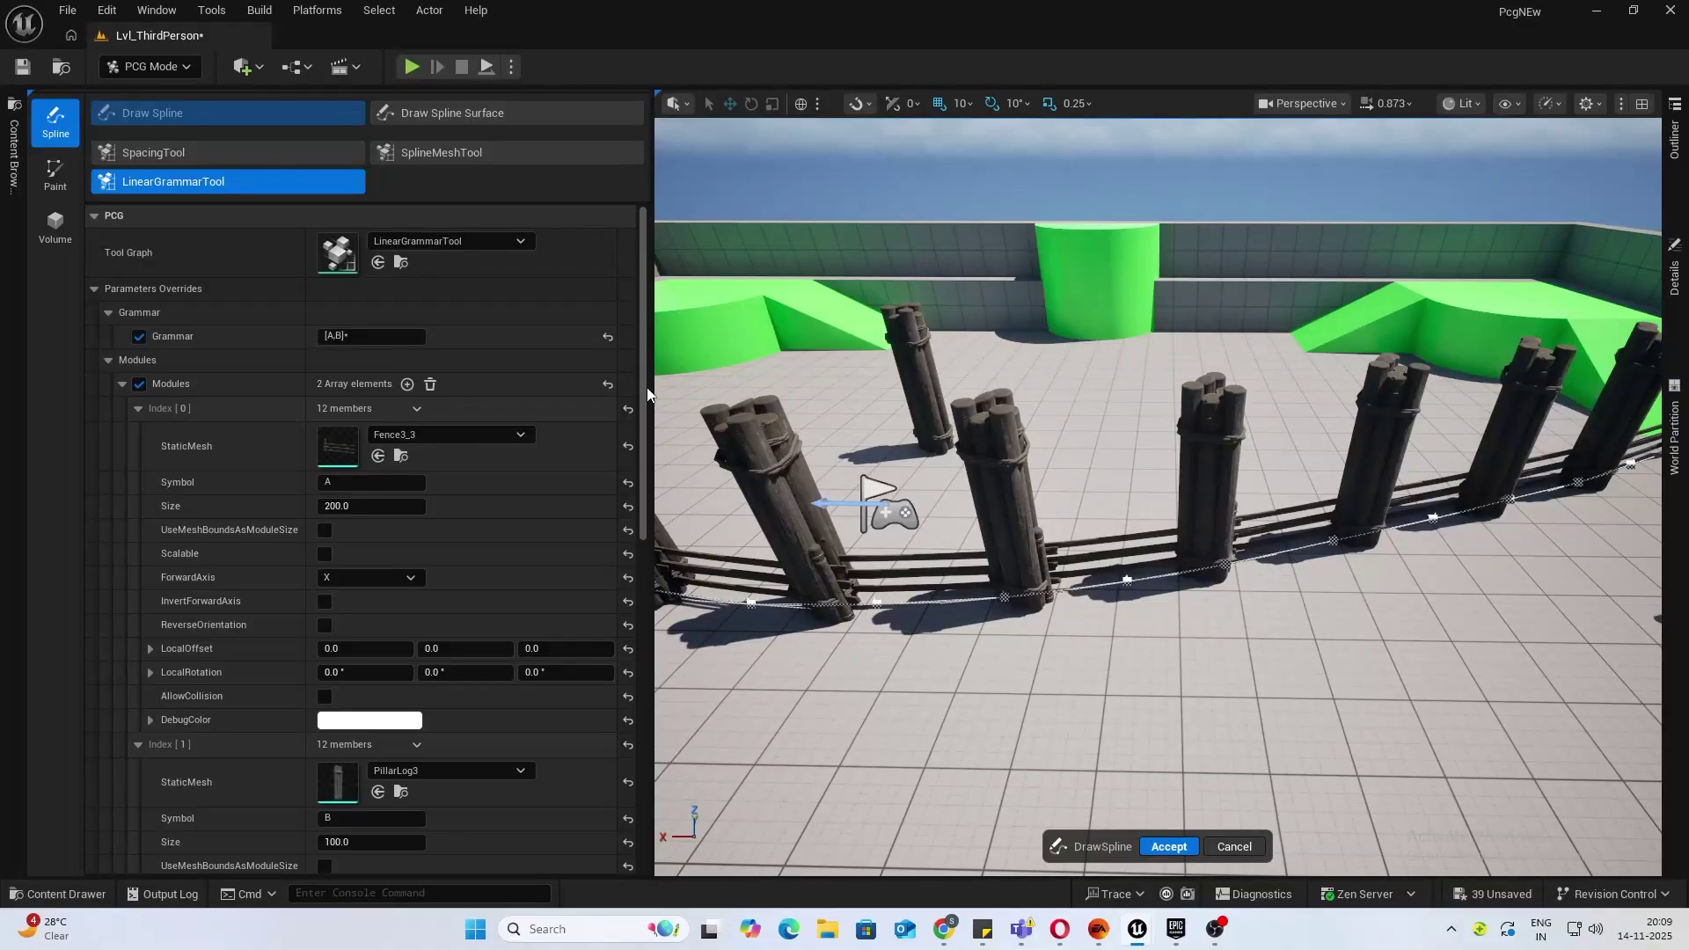
Try the grammar [A,B]+, and change it to [A,B]2 to limit the fence and pillar pair to two repeats.
click(398, 335)
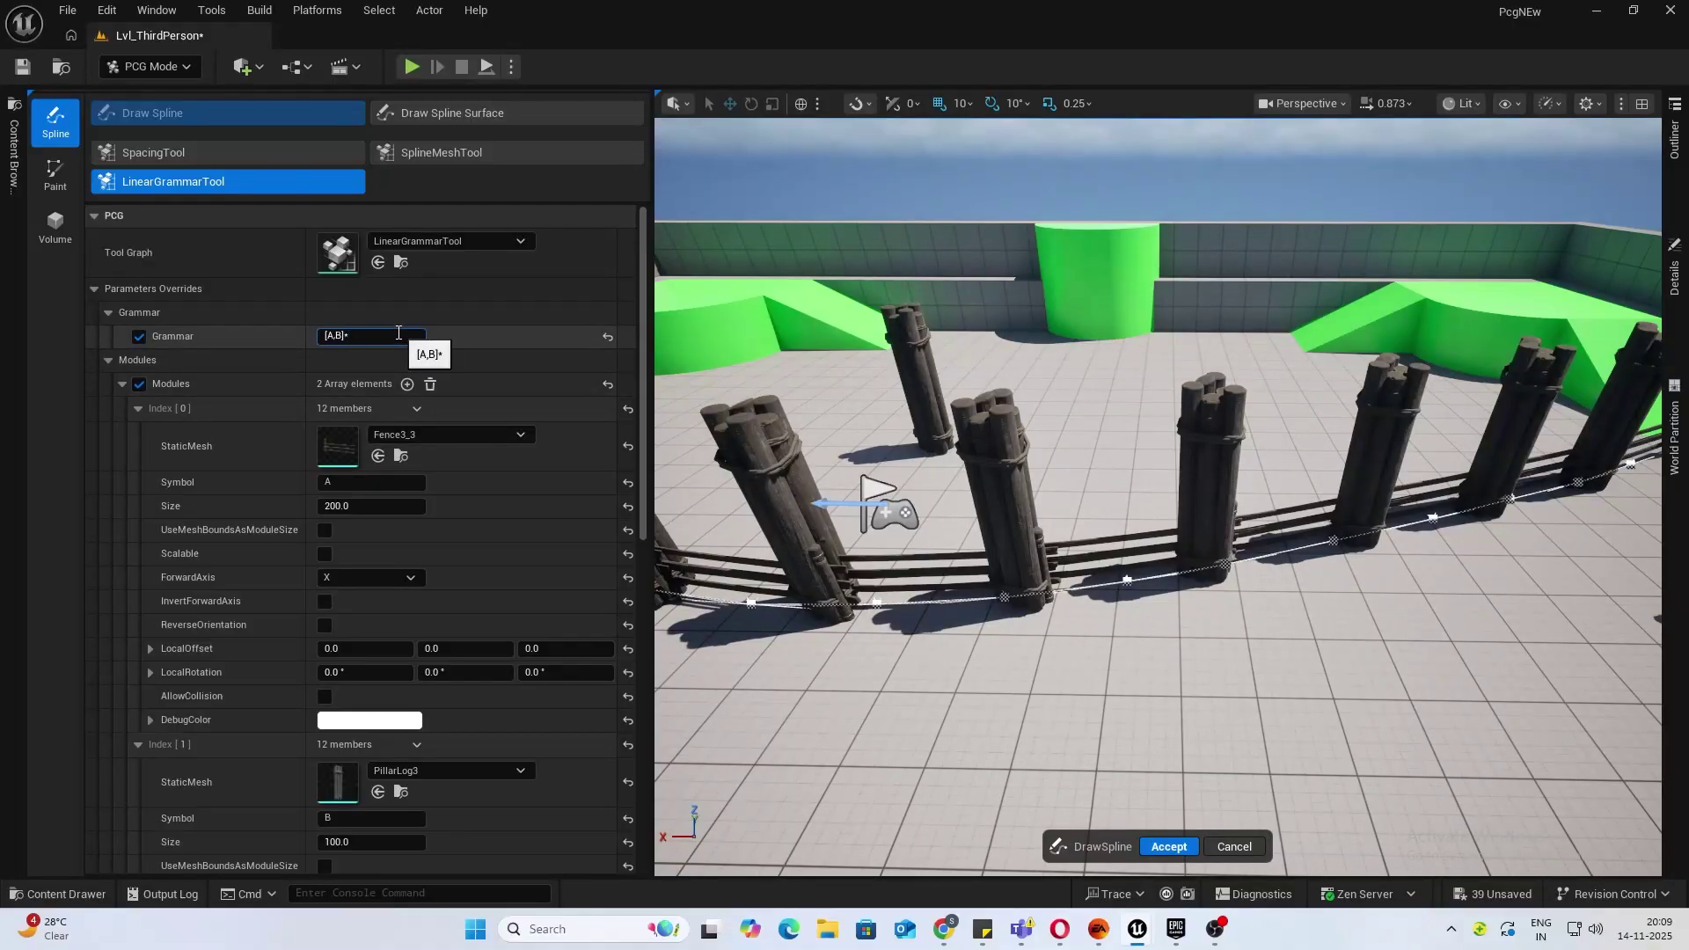
text(*)
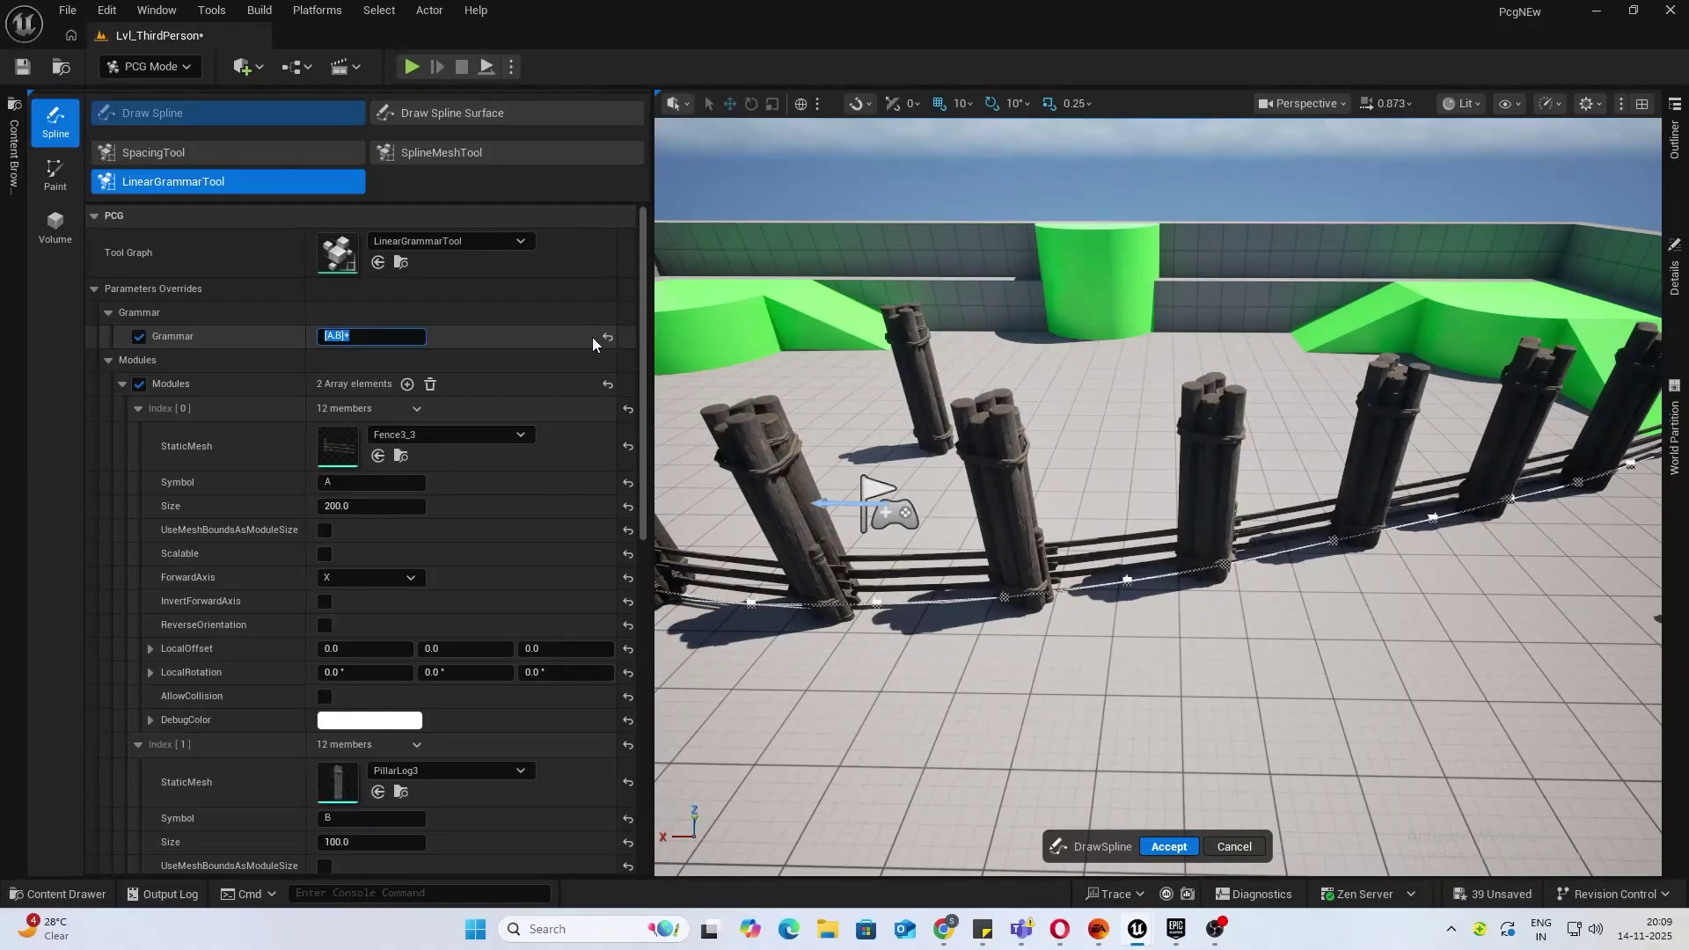
click(403, 334)
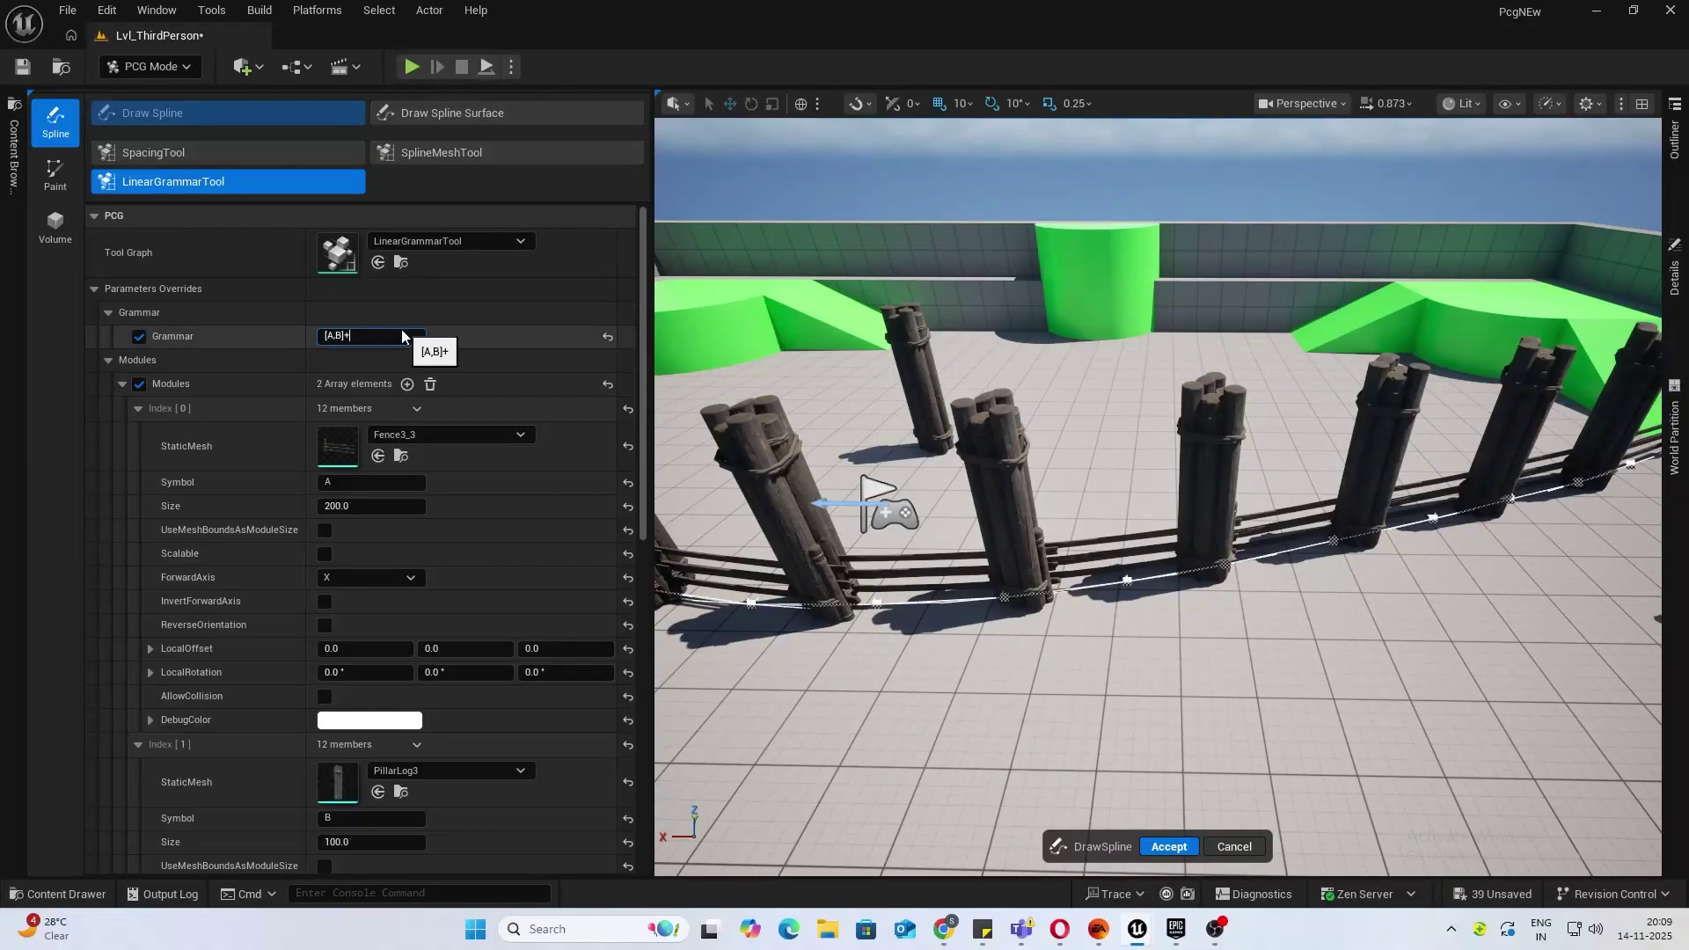
right_drag(880, 423, 1091, 387)
key(w)
right_drag(898, 484, 880, 497)
Change the grammar to [A,B]4 to repeat the fence and pillar pair four times.
click(417, 336)
double_click(417, 335)
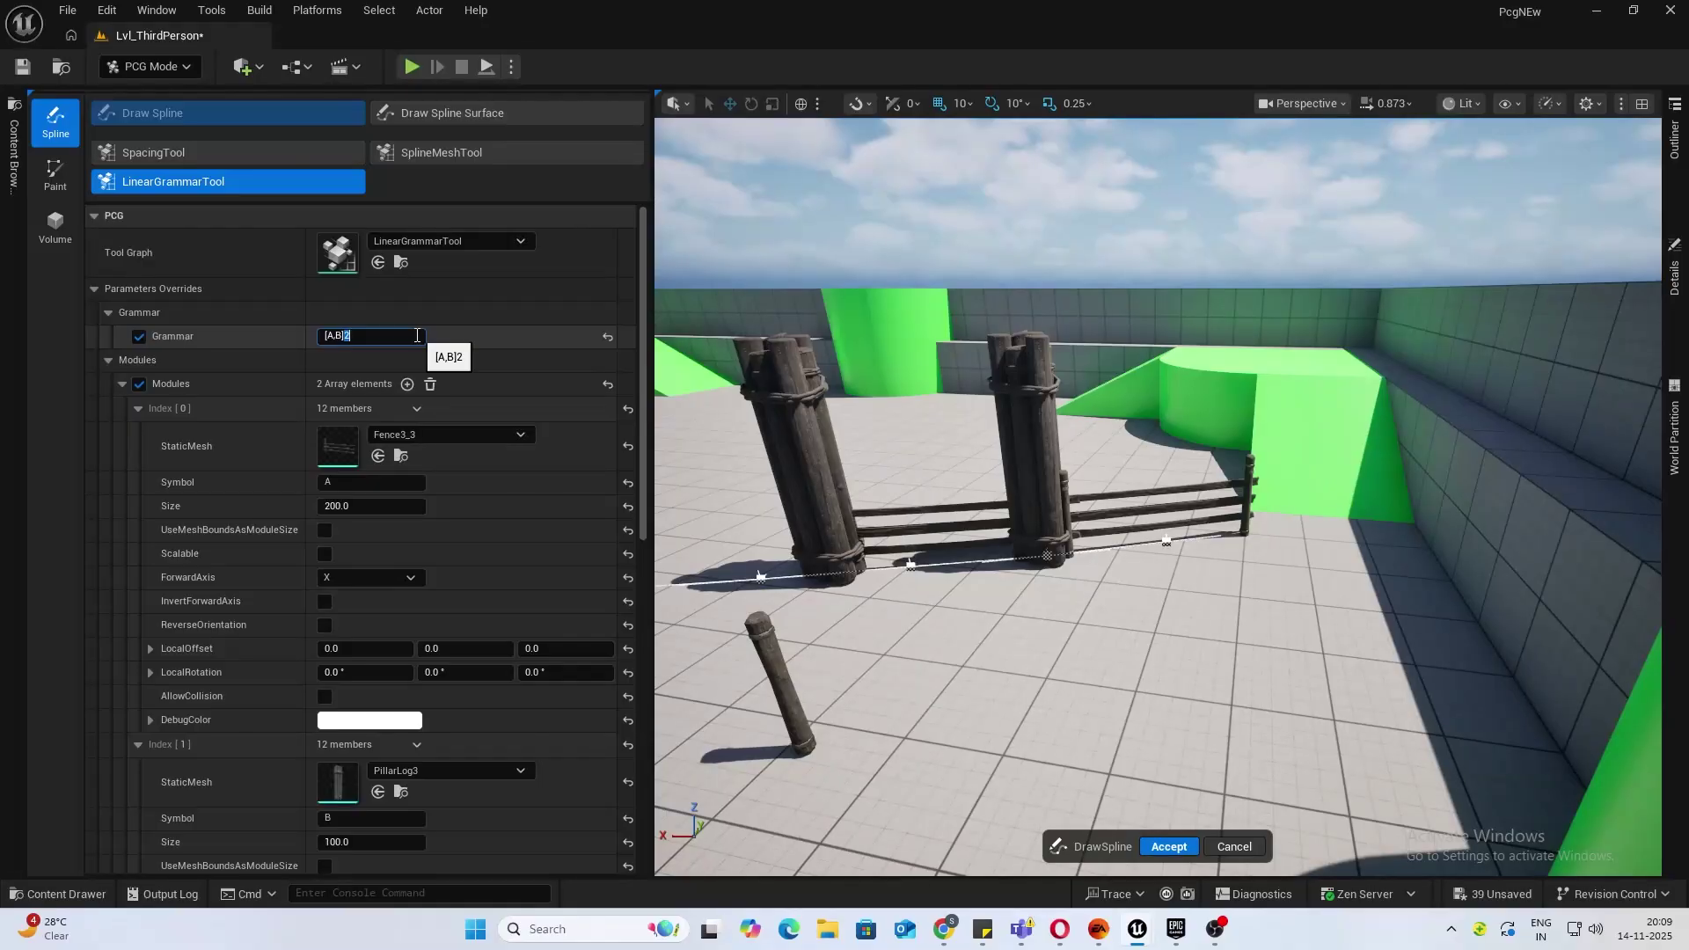
text(4)
key(Return)
right_drag(880, 396, 792, 369)
key(s)
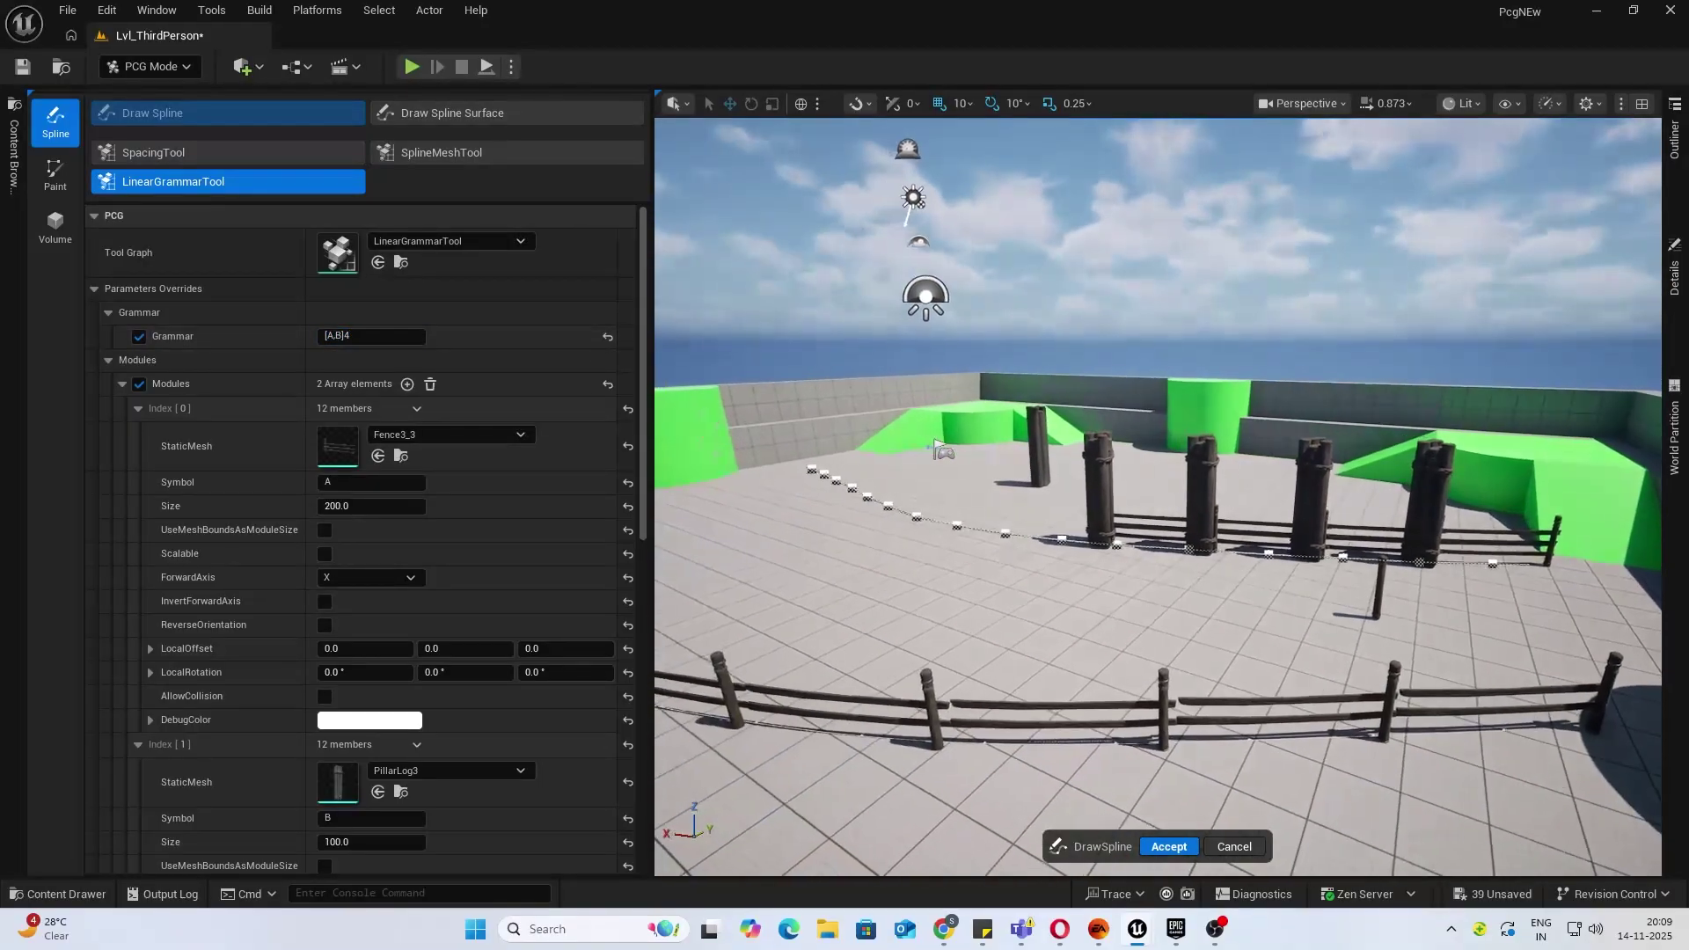
Extend the grammar to [A,B]4,A* to fill the remaining spline with fence modules.
click(373, 335)
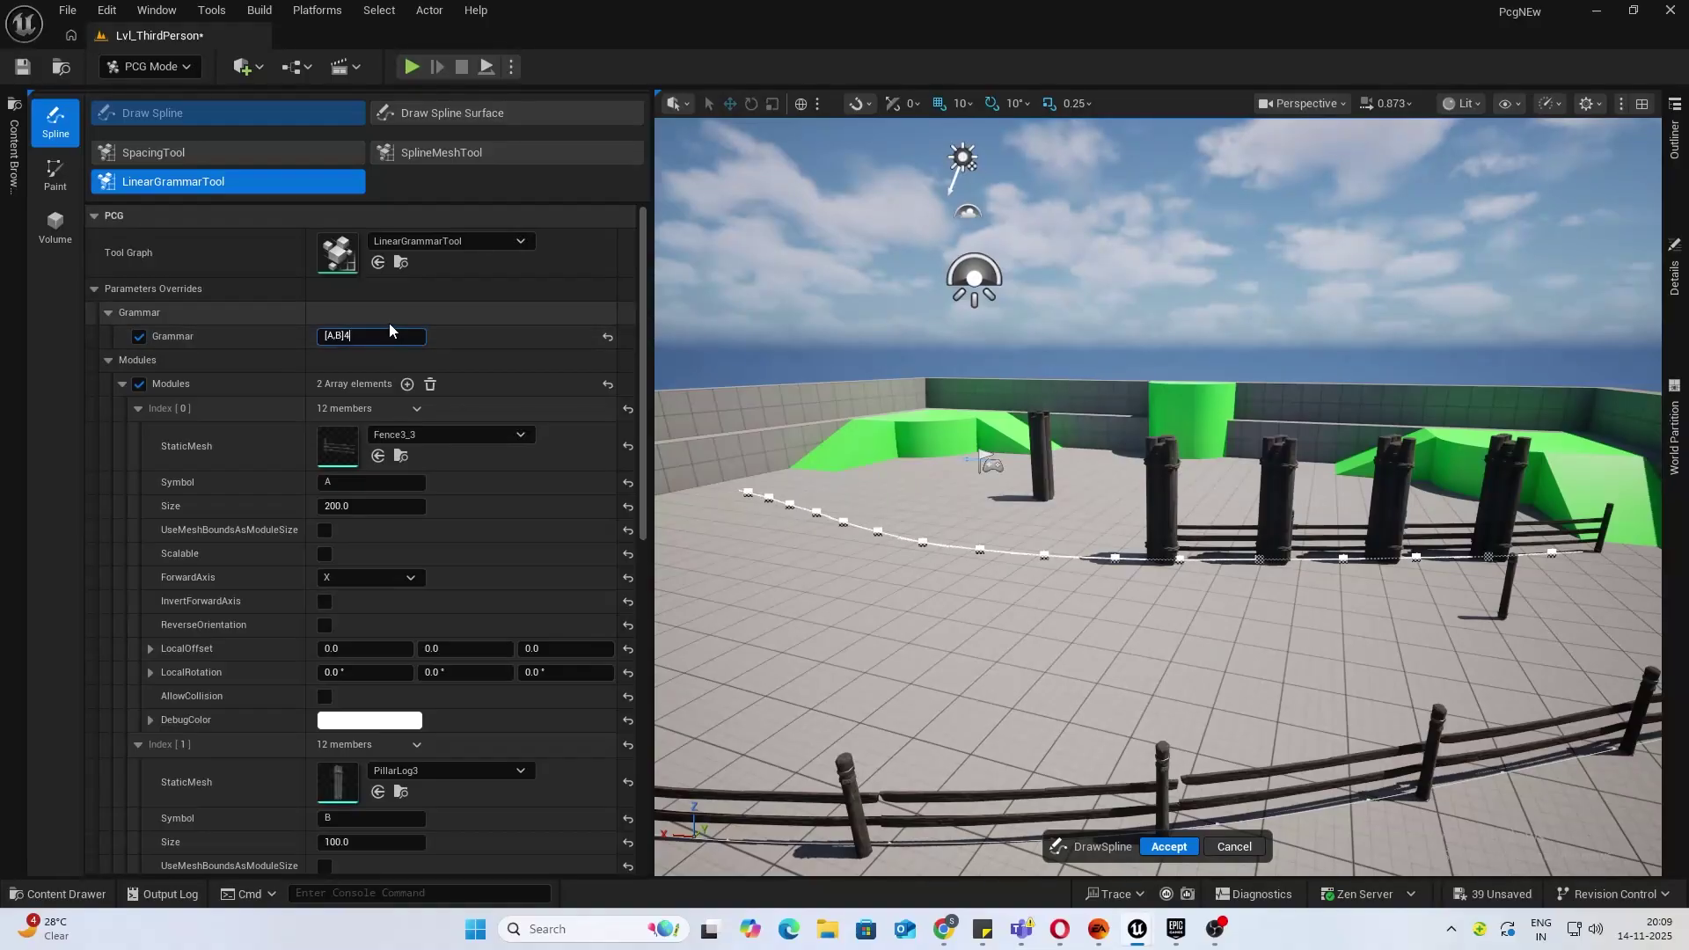
text(,A*)
key(Return)
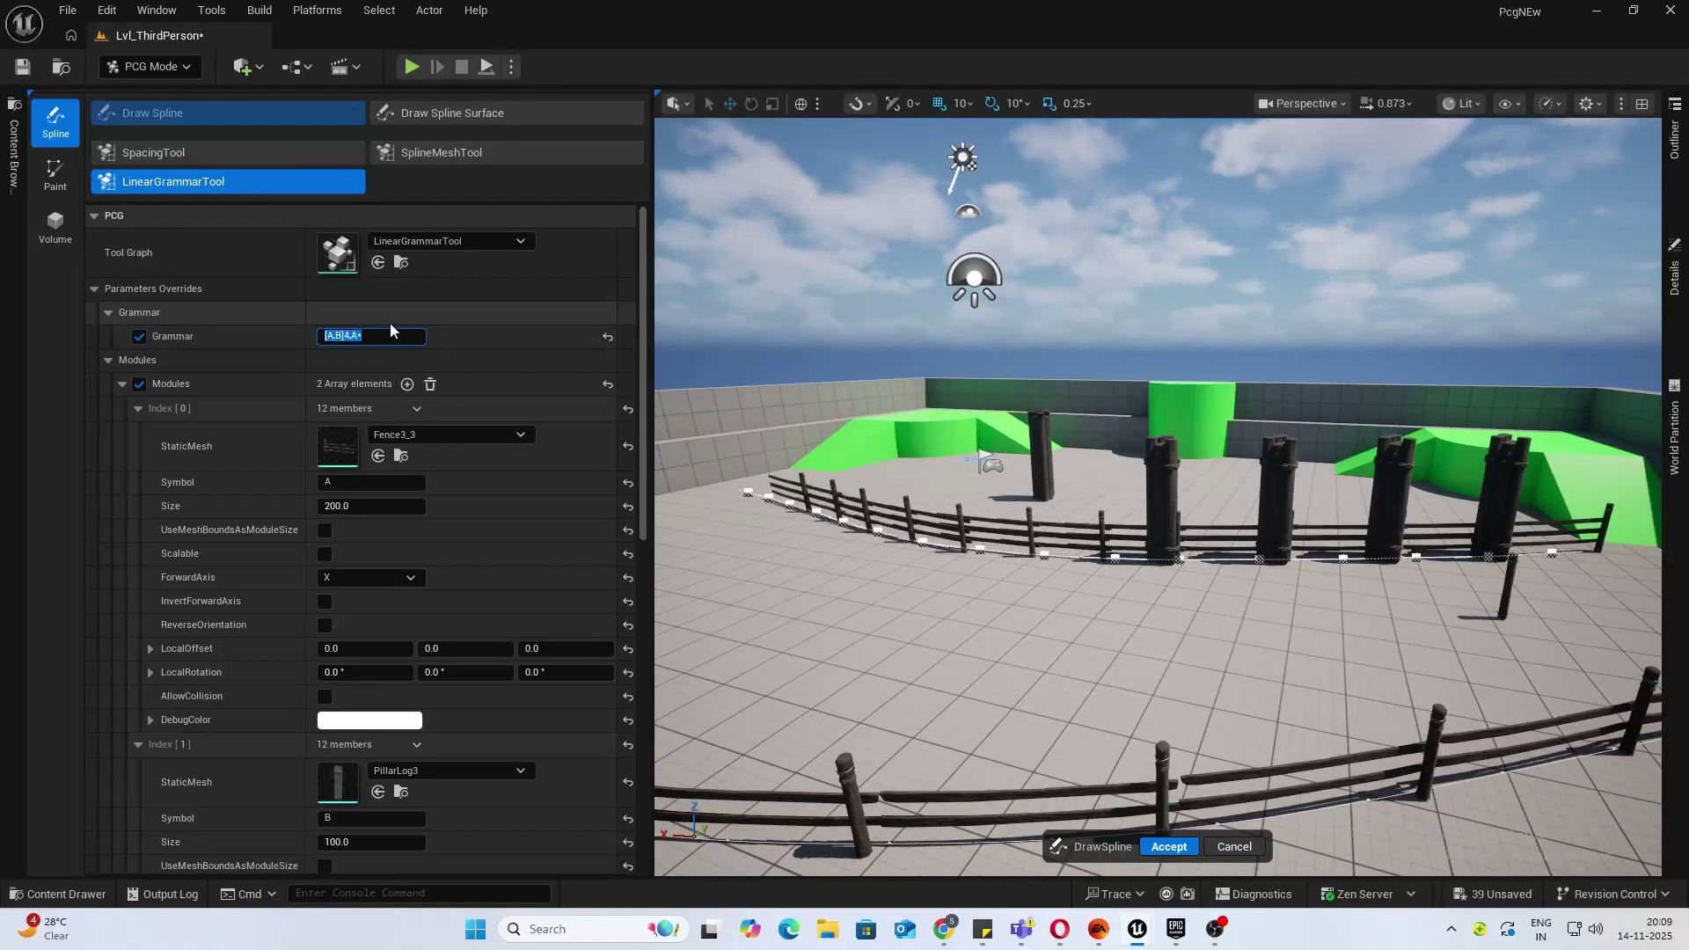
right_drag(1251, 453, 1047, 466)
click(408, 336)
click(418, 336)
right_drag(940, 401, 1038, 440)
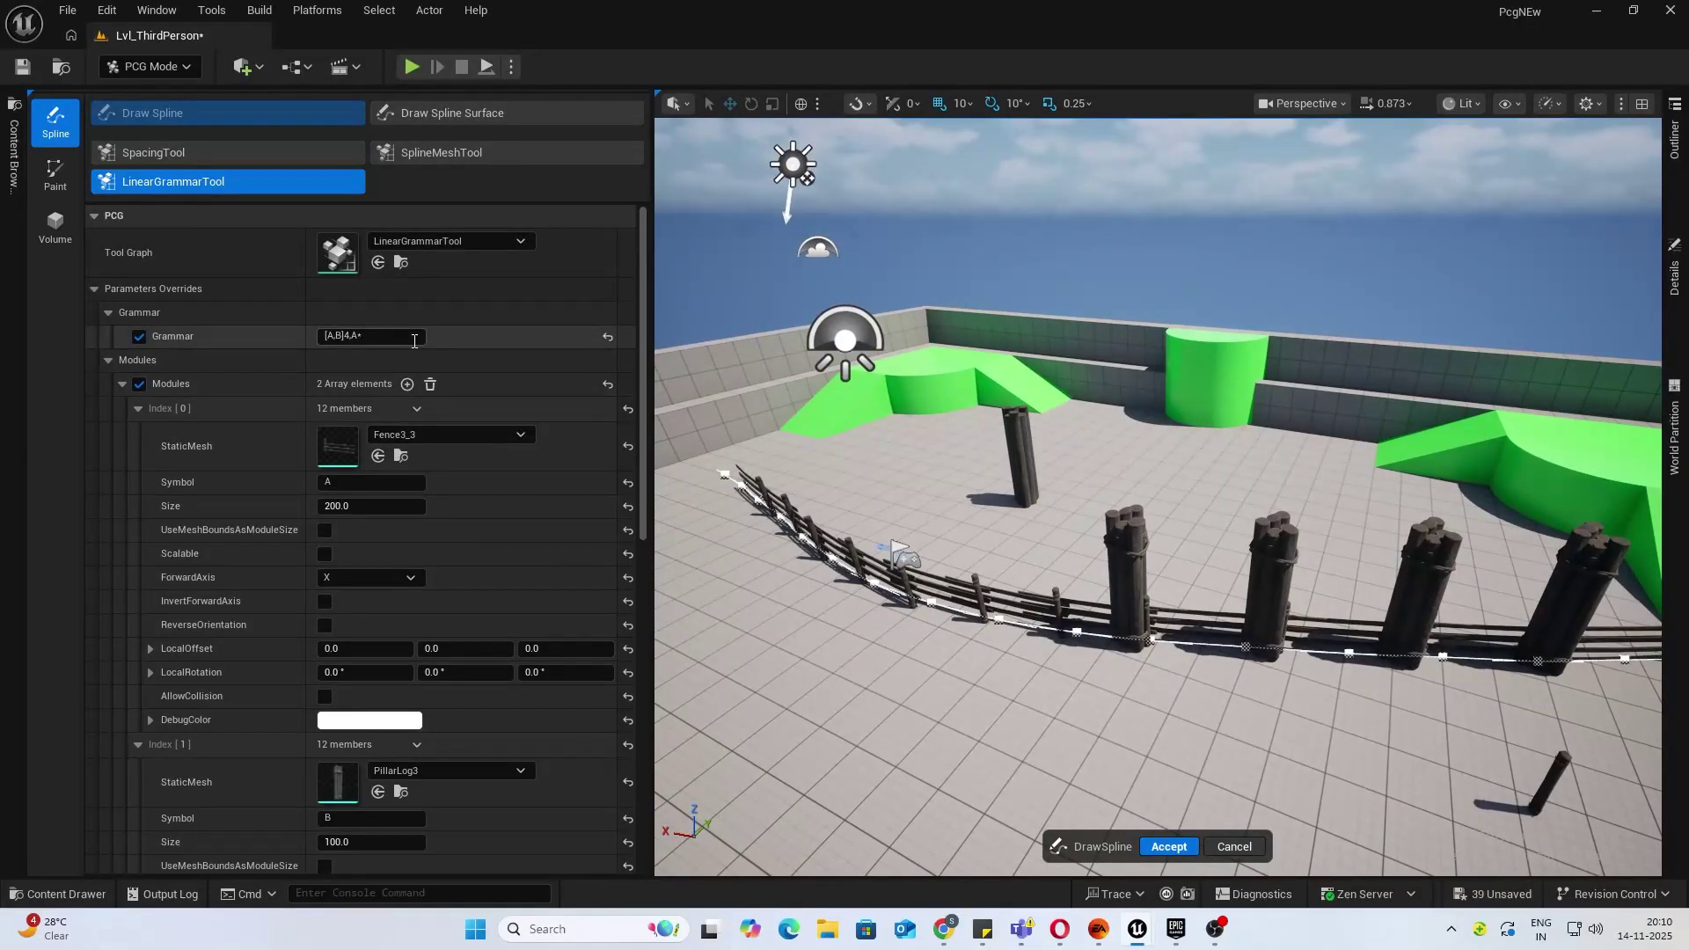
Change the grammar to [A,B]4,[A]3 to limit the trailing fence modules to three.
click(414, 337)
double_click(414, 338)
key(BackSpace)
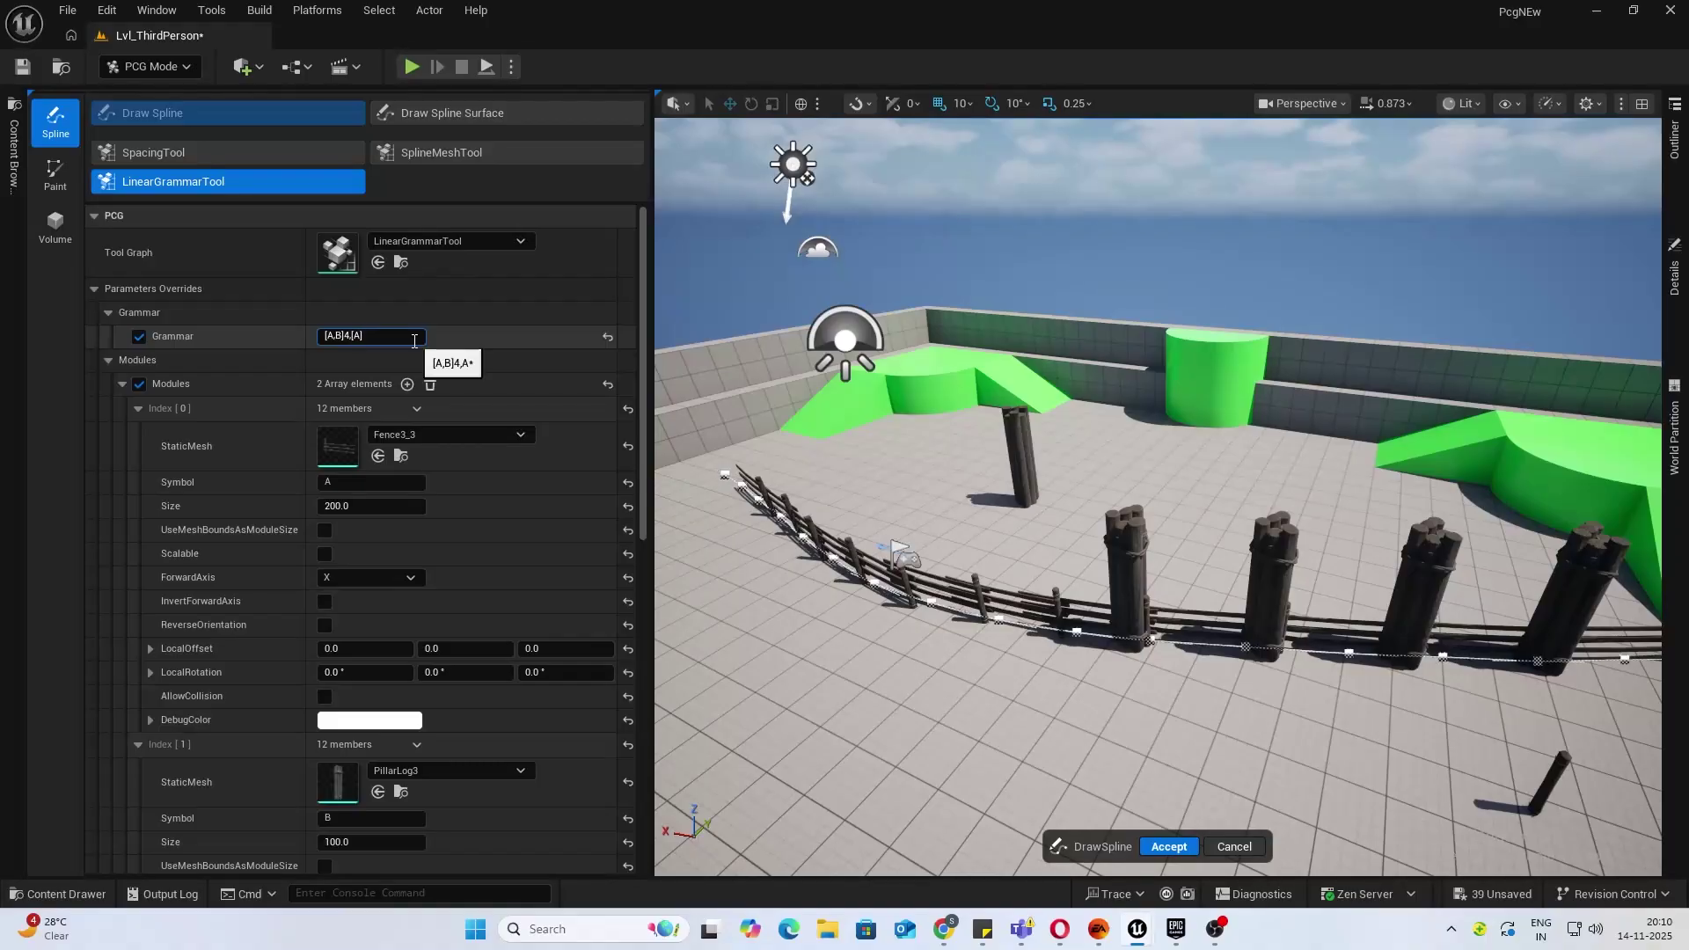
key(Return)
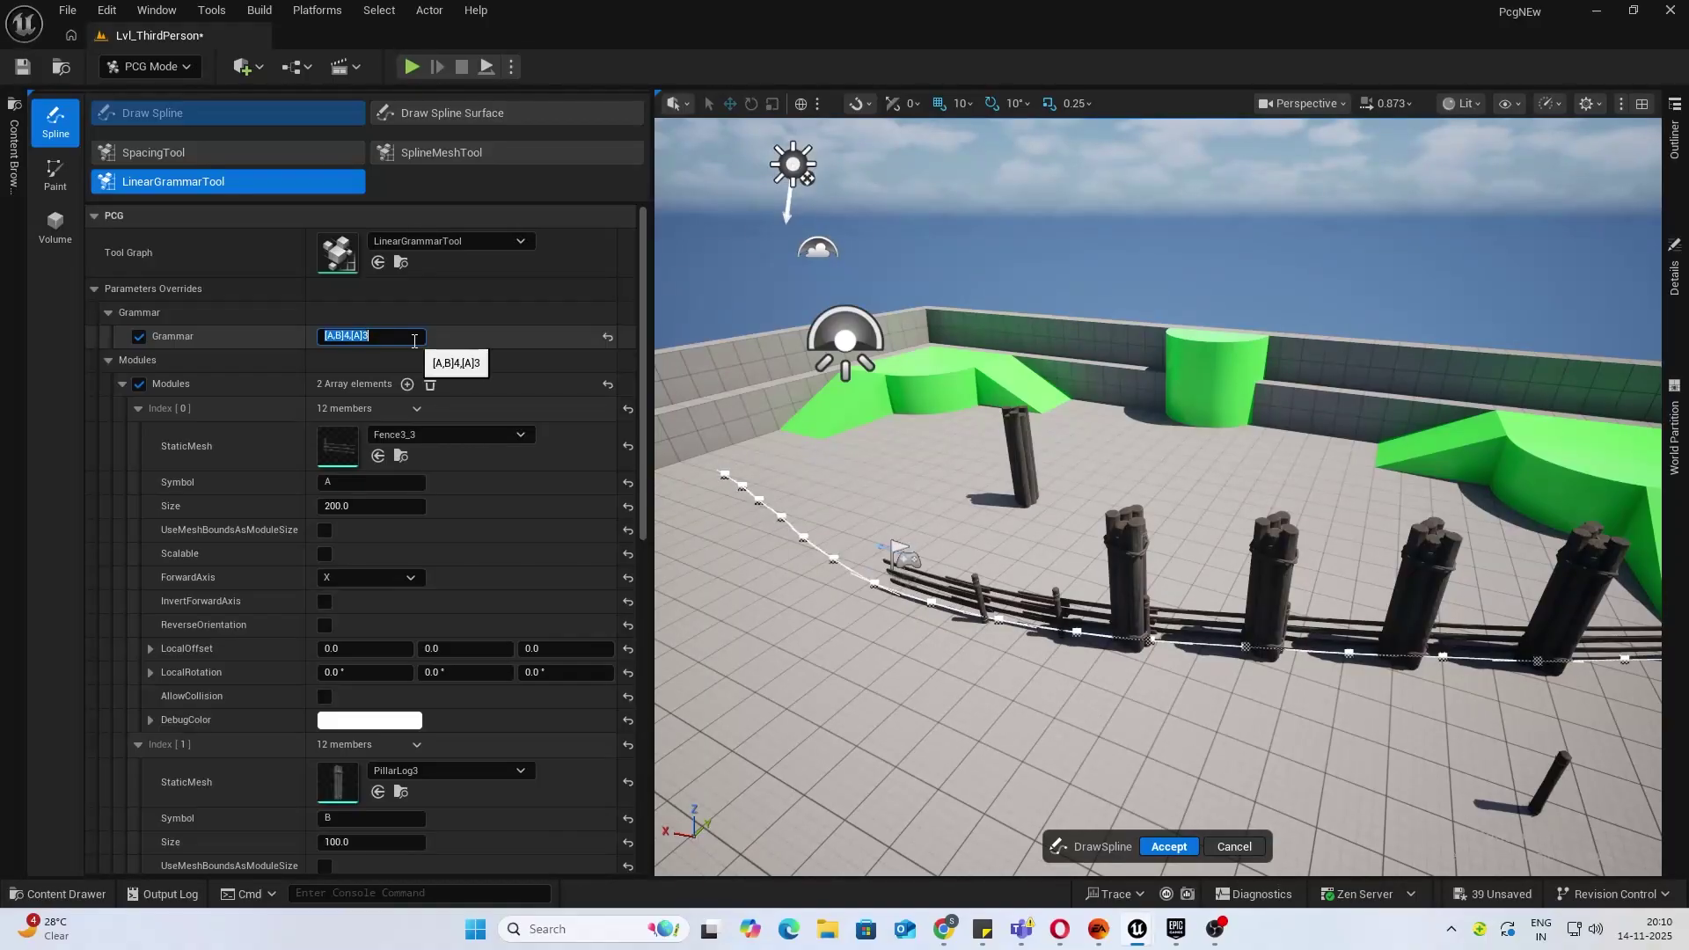
Try extending the grammar to [A,B]4,[A]3,B* to fill the rest of the spline with pillars.
click(414, 342)
text(,B)
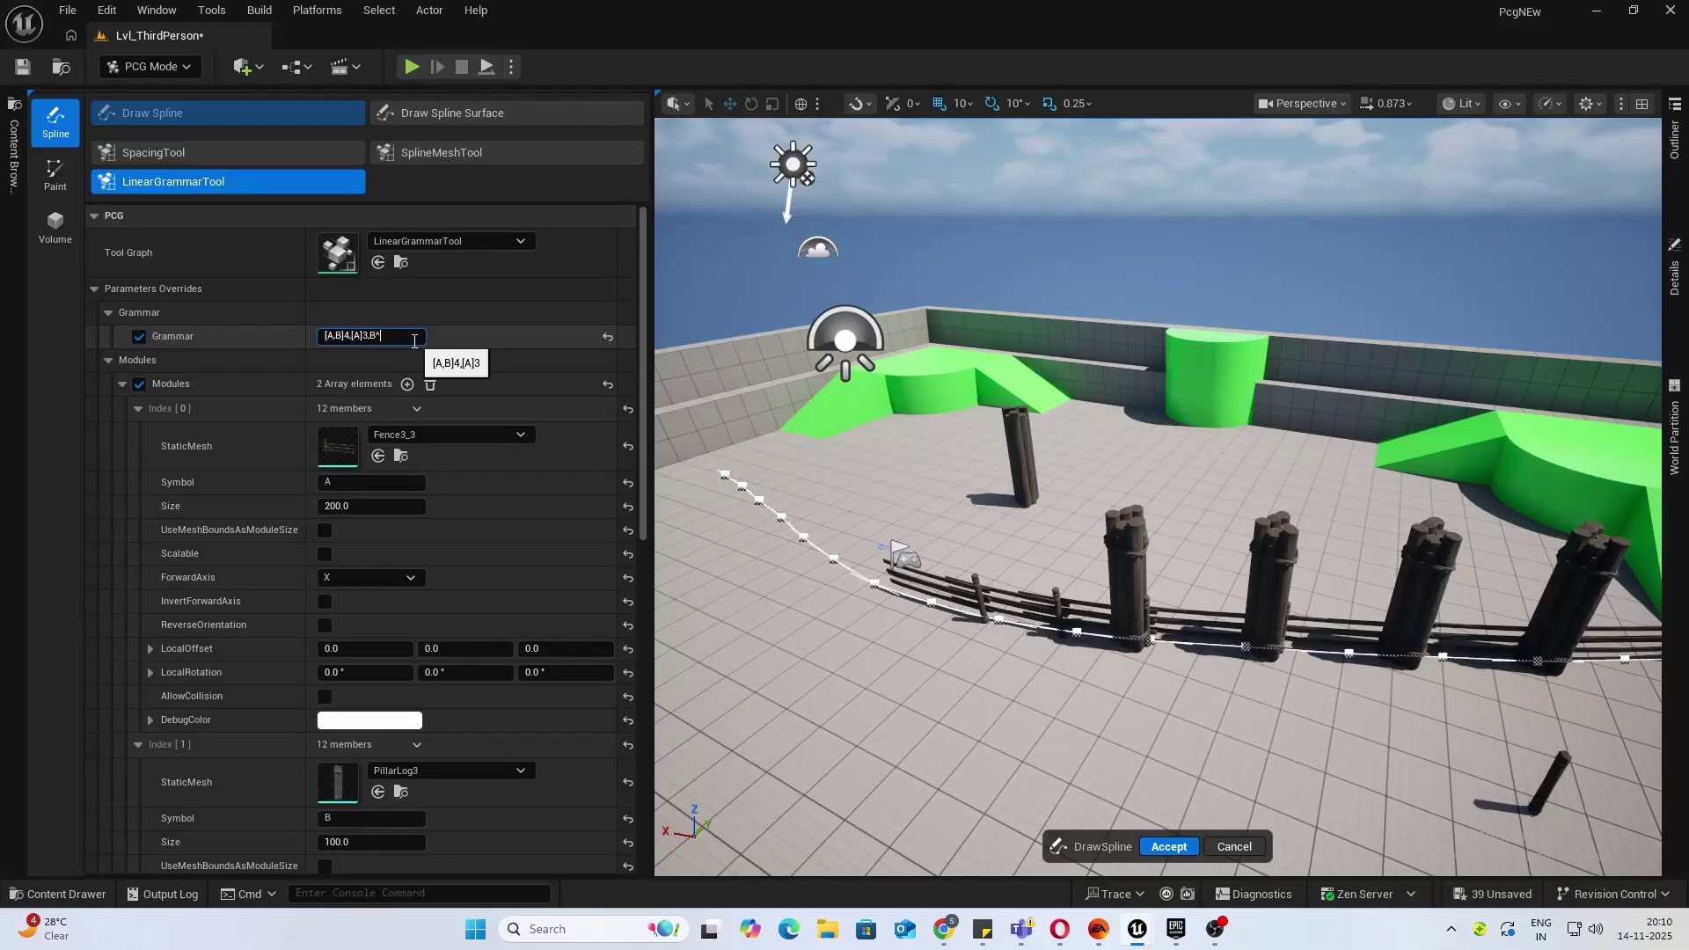
text(%)
key(BackSpace)
text(*)
key(Return)
text(d)
right_drag(844, 528, 1078, 568)
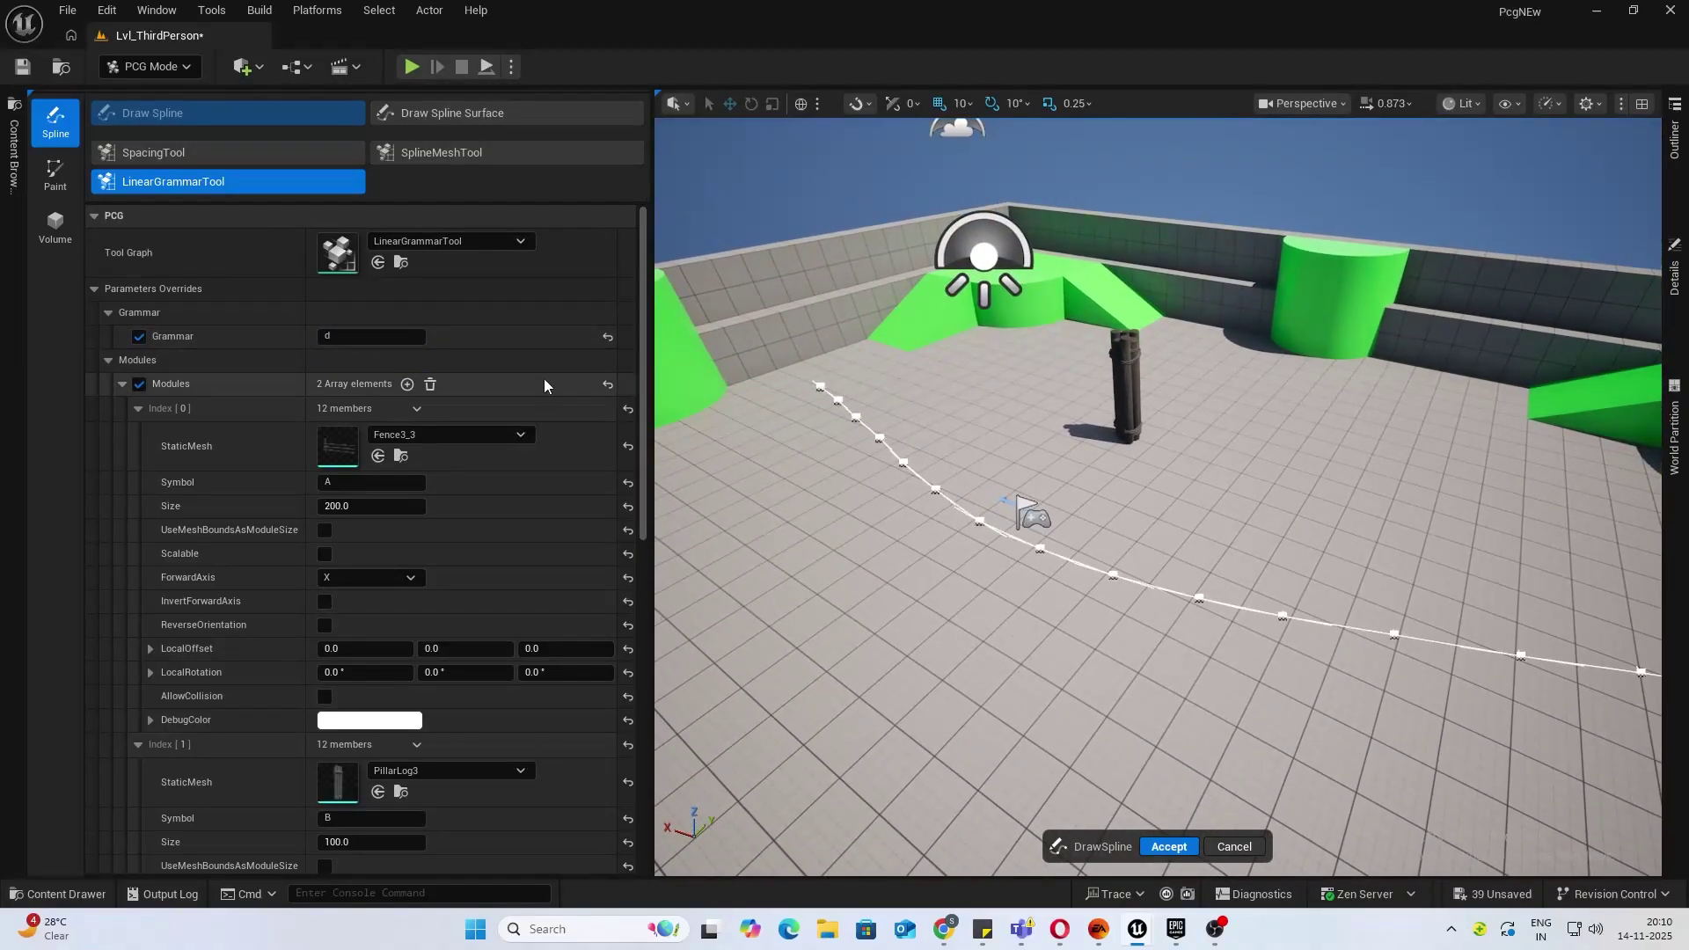
Replace the grammar with [A,B]2,[A]3,B* to place two fence and pillar pairs, three fences and repeated pillars.
click(374, 336)
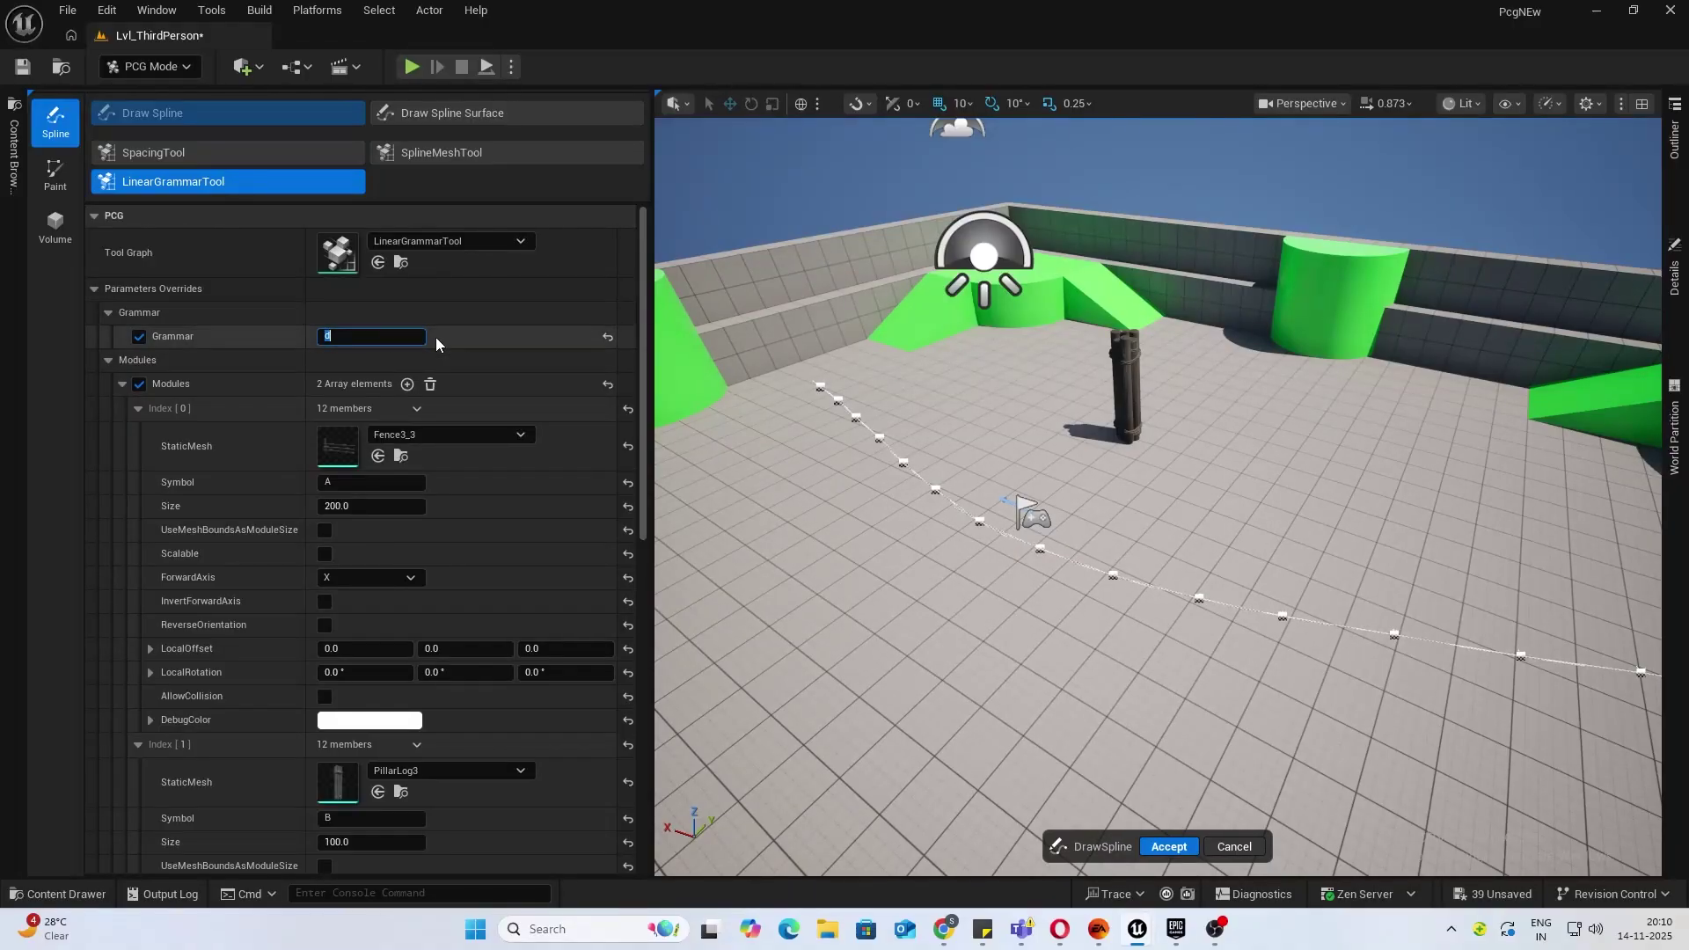
click(401, 336)
drag(400, 341, 235, 343)
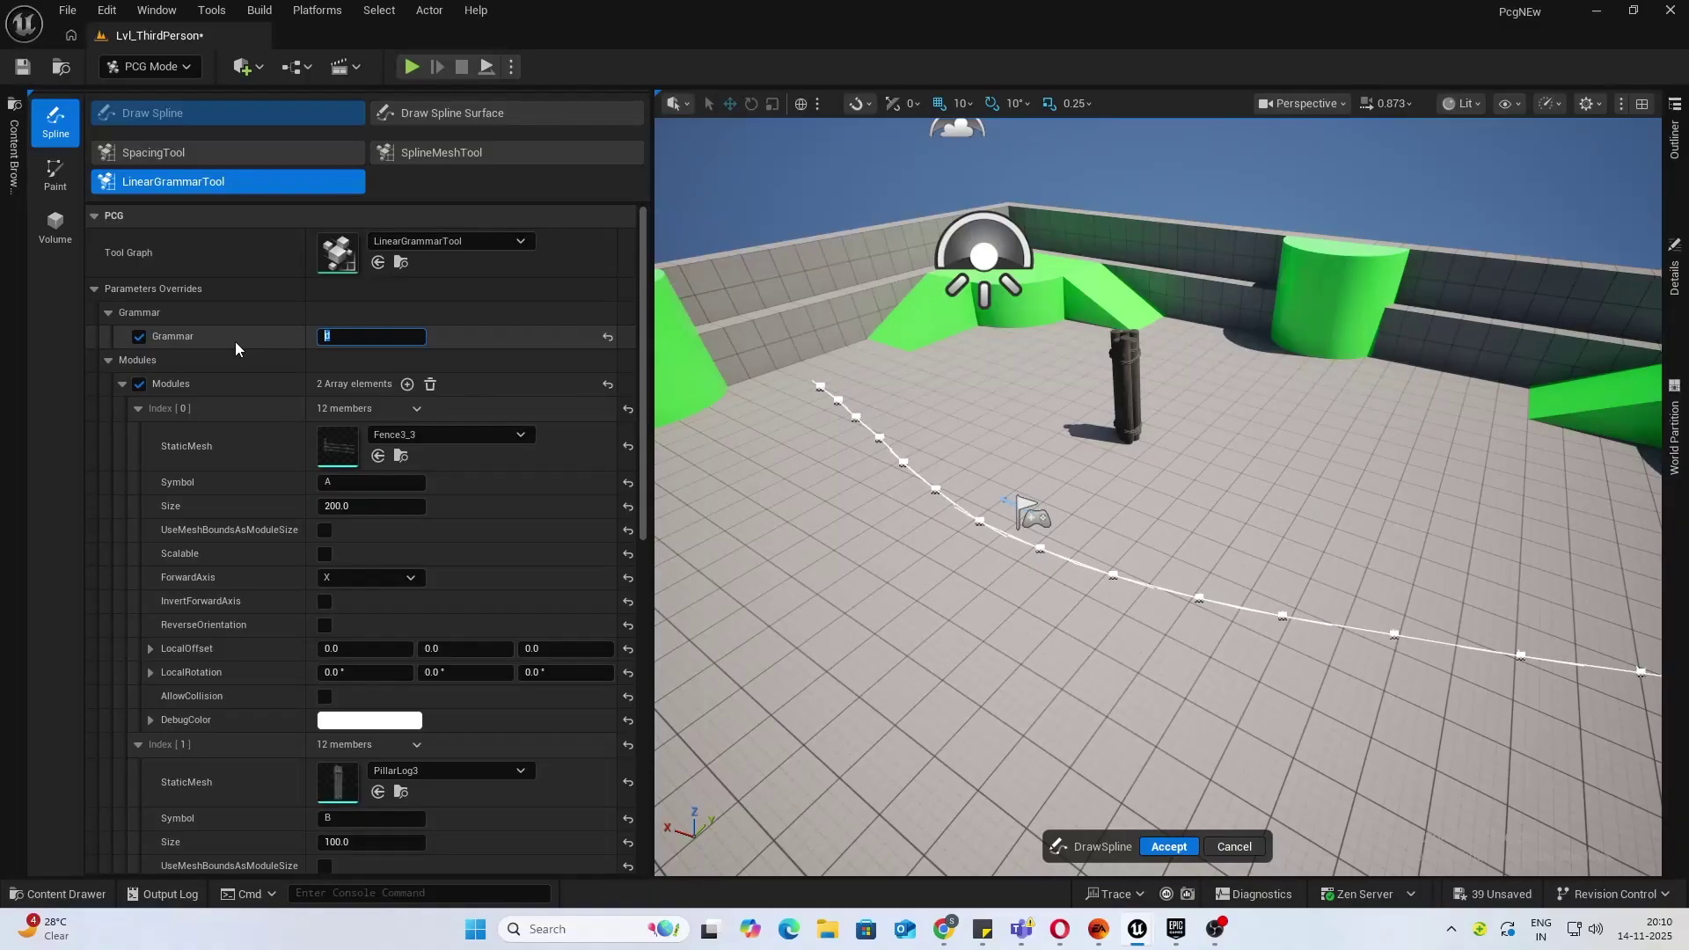
text([)
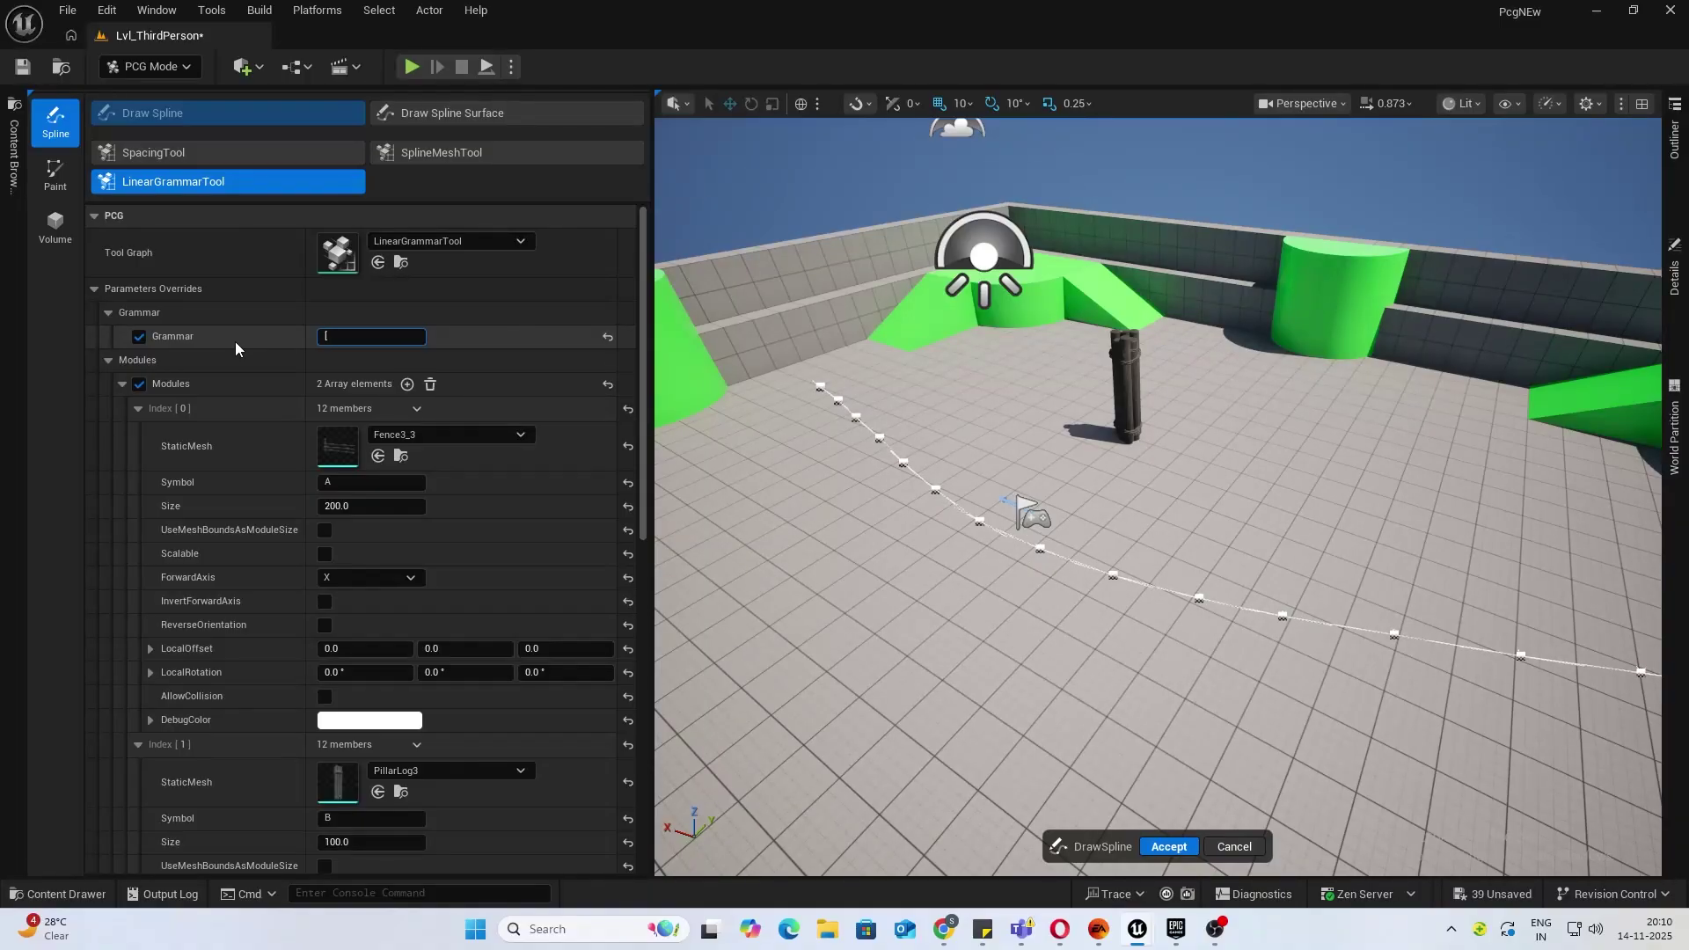
text(A,B]2)
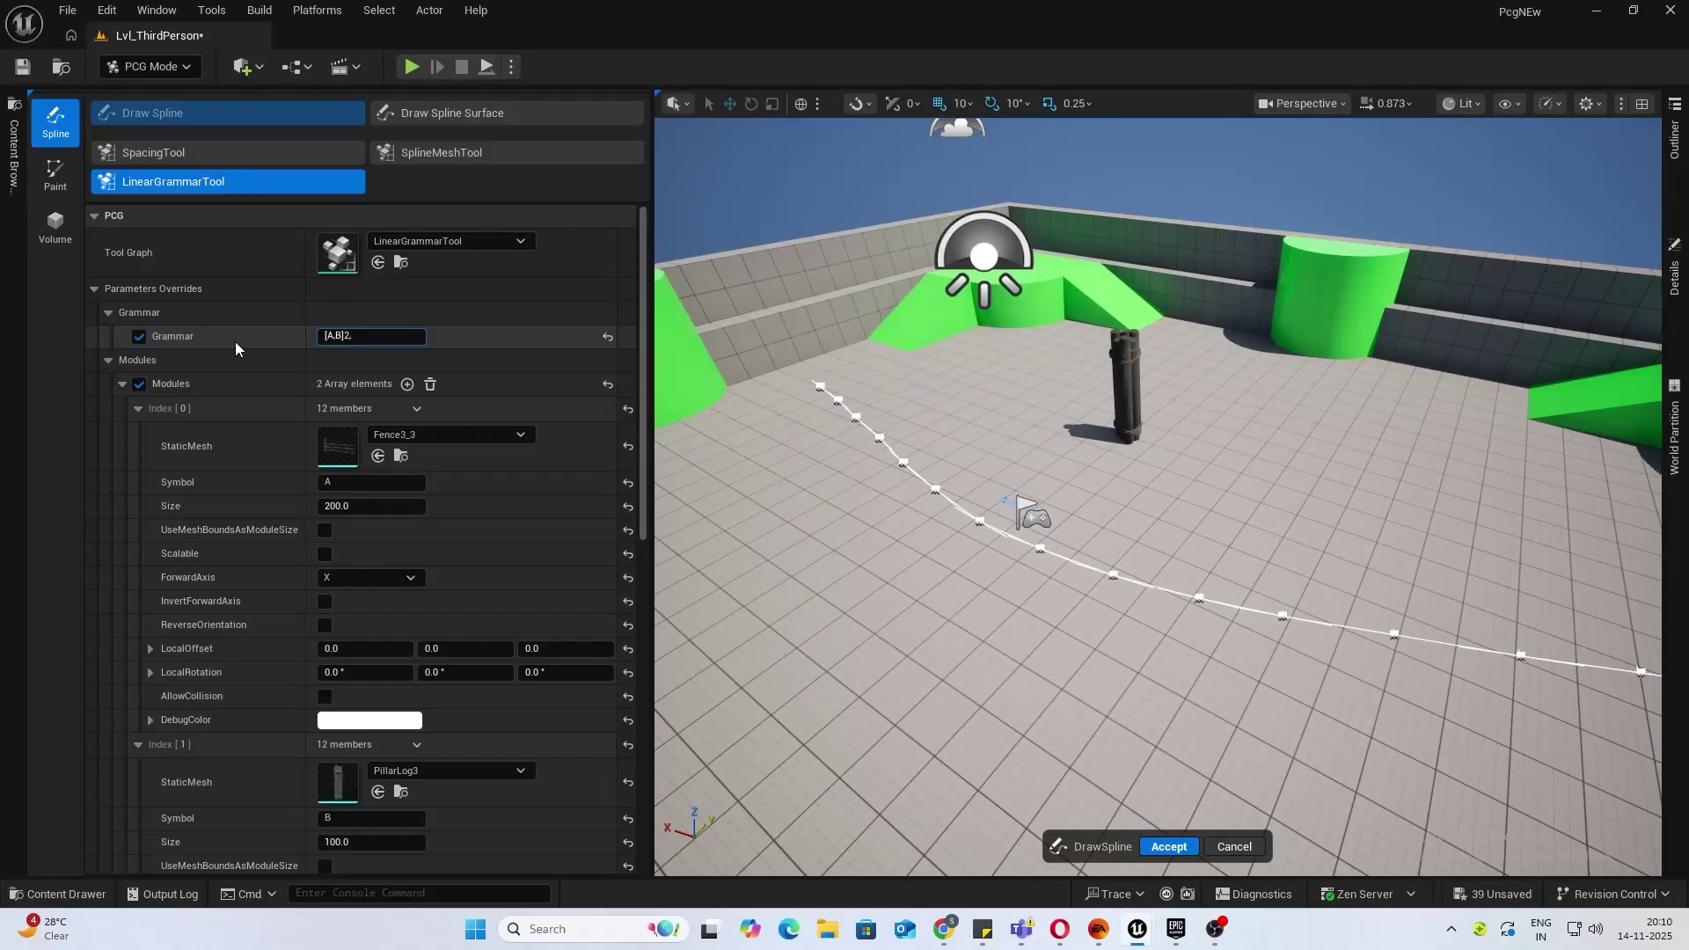
text(,[])
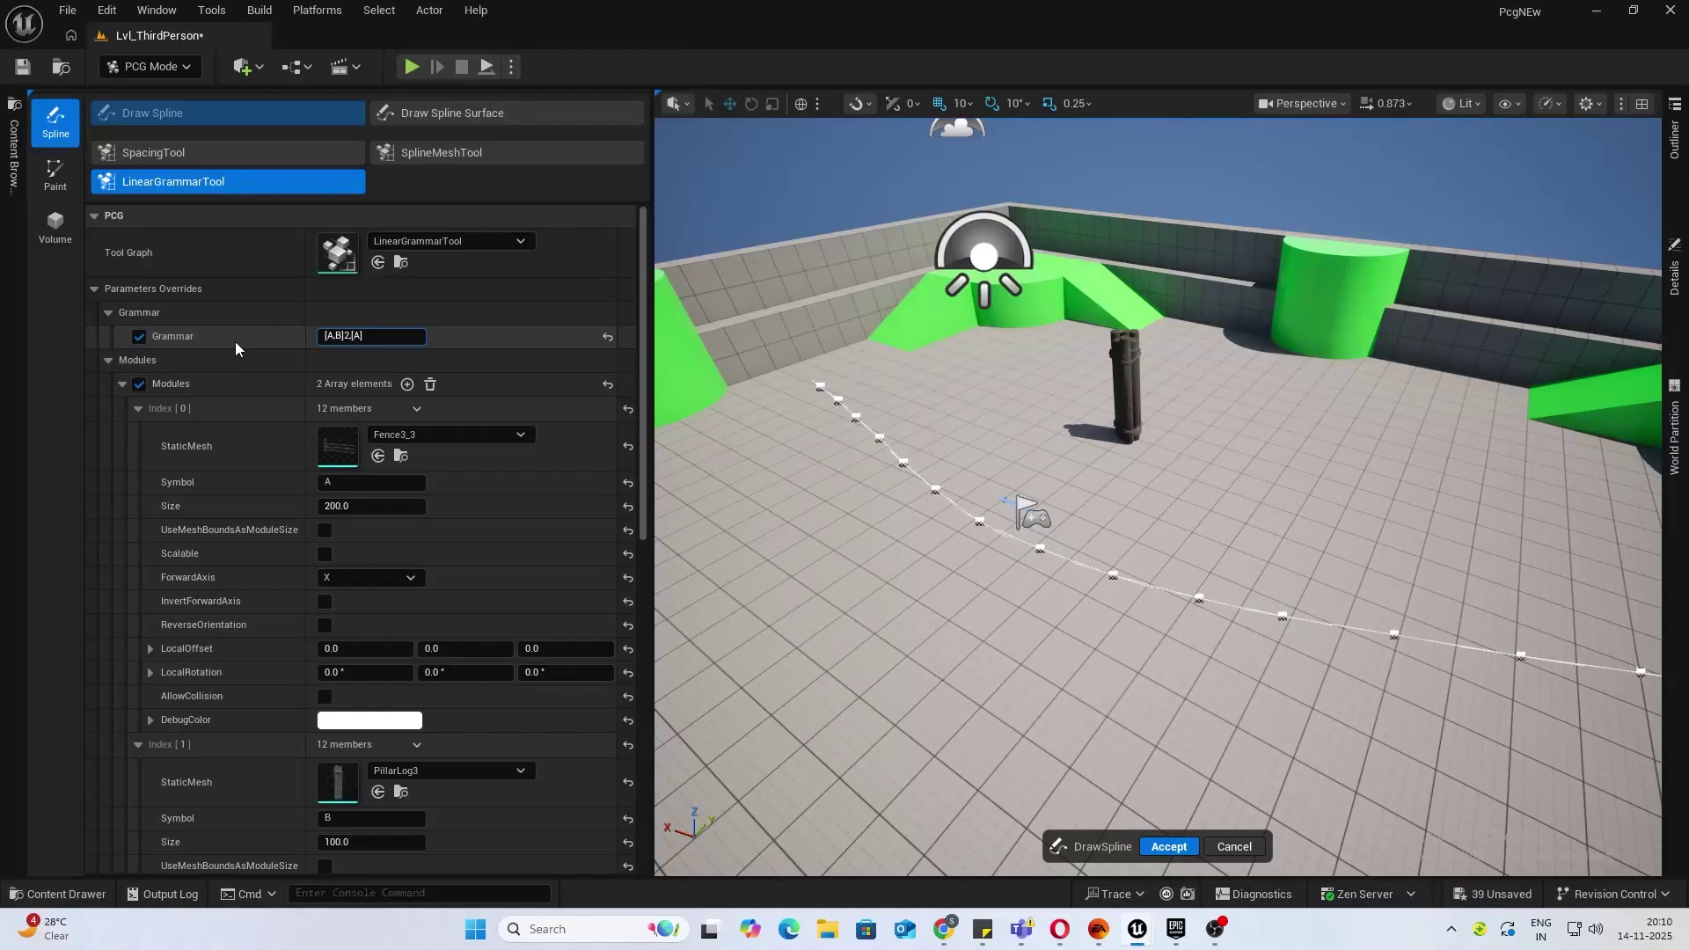
text(A)
key(Right)
text(3,B*)
key(Return)
Examine the fence and pillar sequence along the spline up close and from above.
right_drag(967, 396, 791, 273)
key(s)
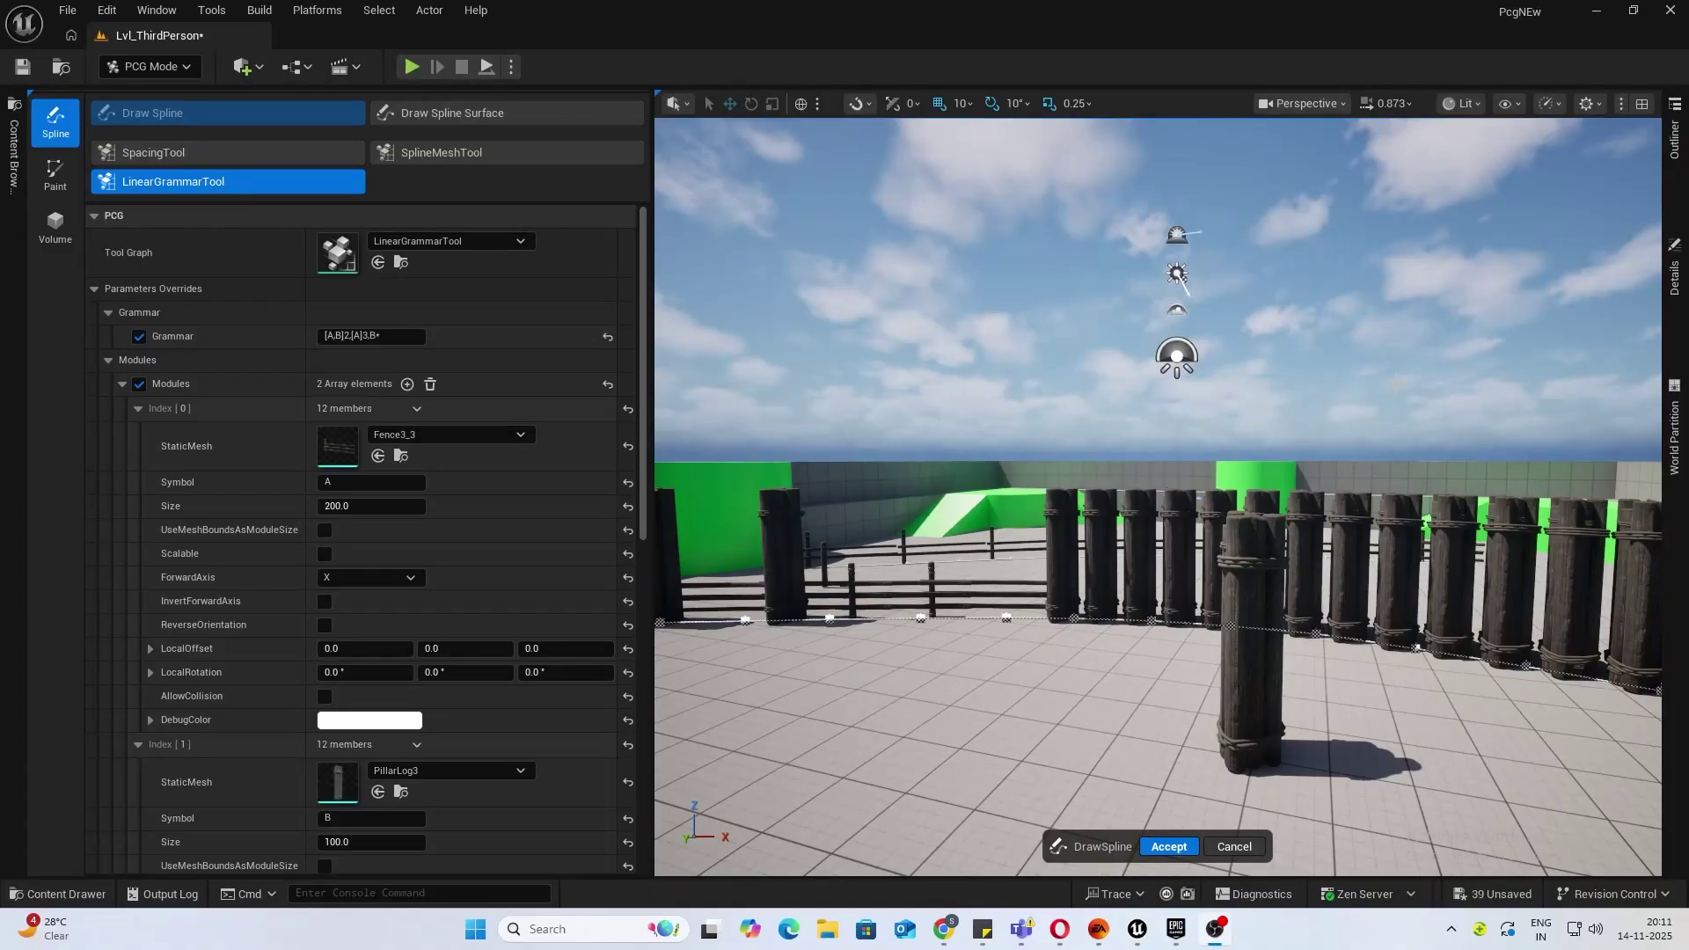
right_drag(1319, 493, 1426, 572)
key(s)
key(s)
right_drag(1158, 497, 1132, 497)
right_drag(716, 456, 678, 440)
key(w)
key(d)
right_drag(1029, 511, 1153, 563)
key(s)
key(s)
key(a)
right_drag(919, 519, 919, 519)
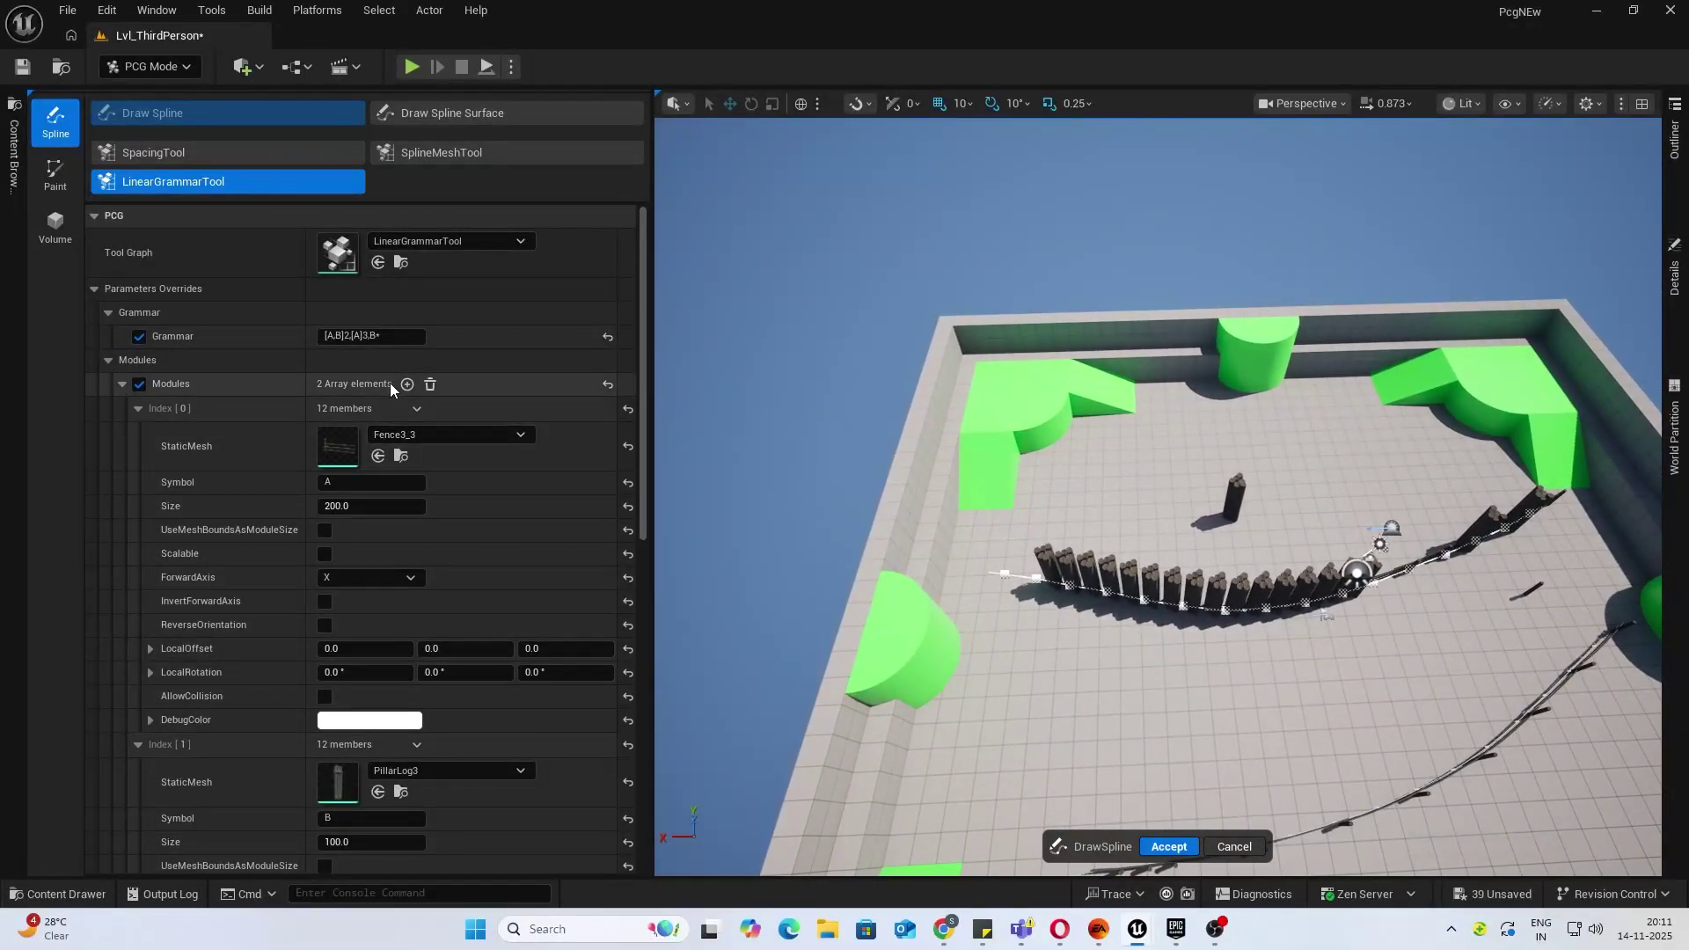